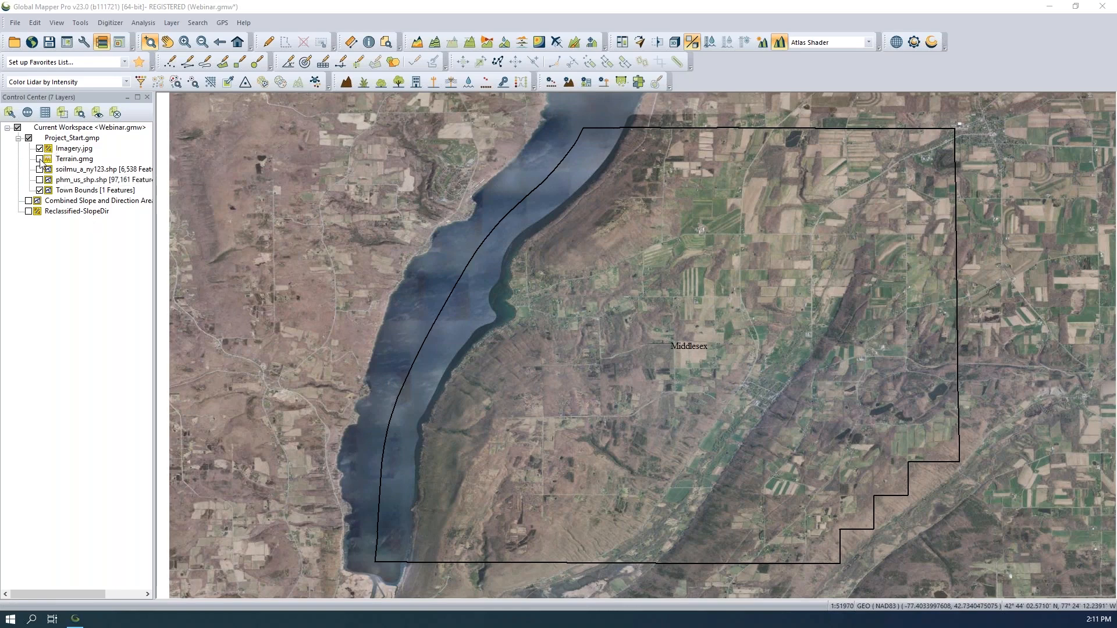
- Display only the Terrain.gmg layer, hiding the imagery and town bounds, and shade the terrain with the Slope Shader
left_click(39, 159)
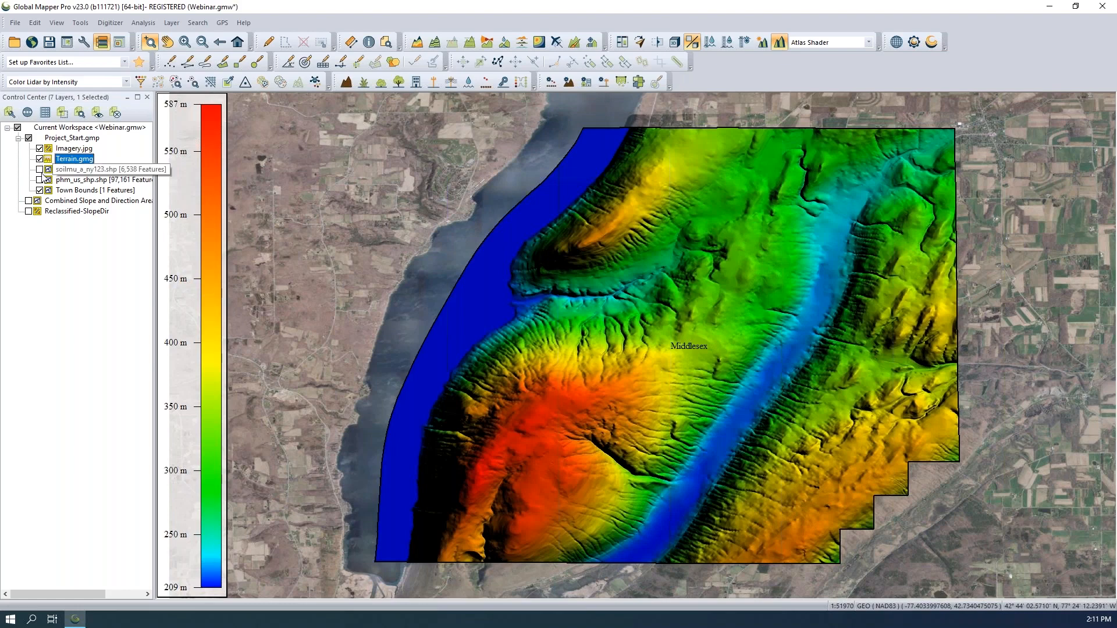
left_click(39, 190)
left_click(39, 159)
left_click(40, 149)
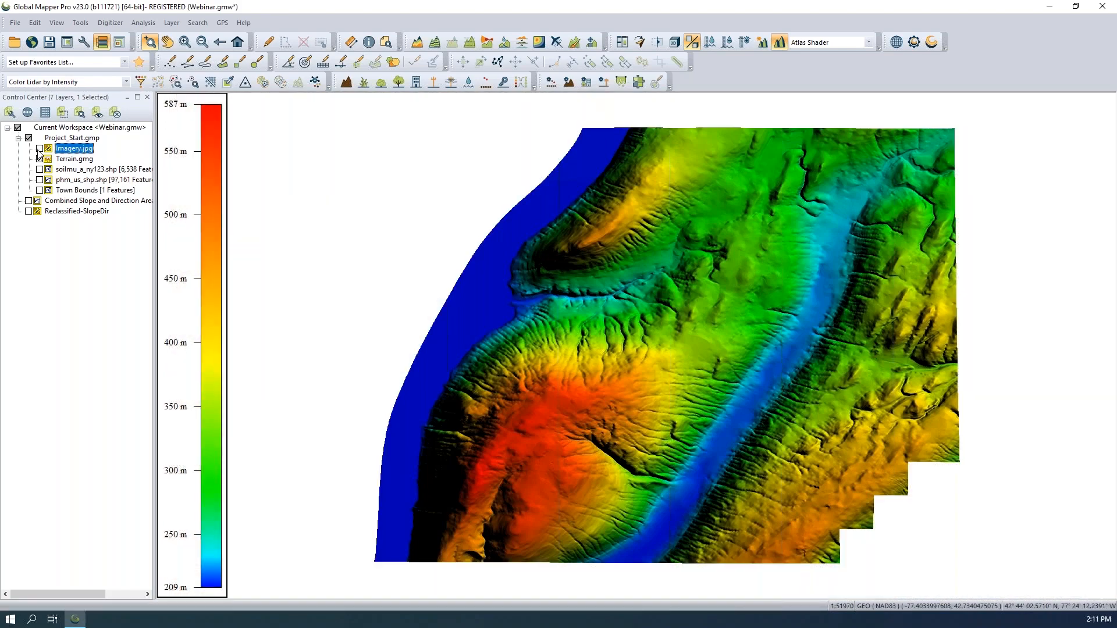
left_click(40, 159)
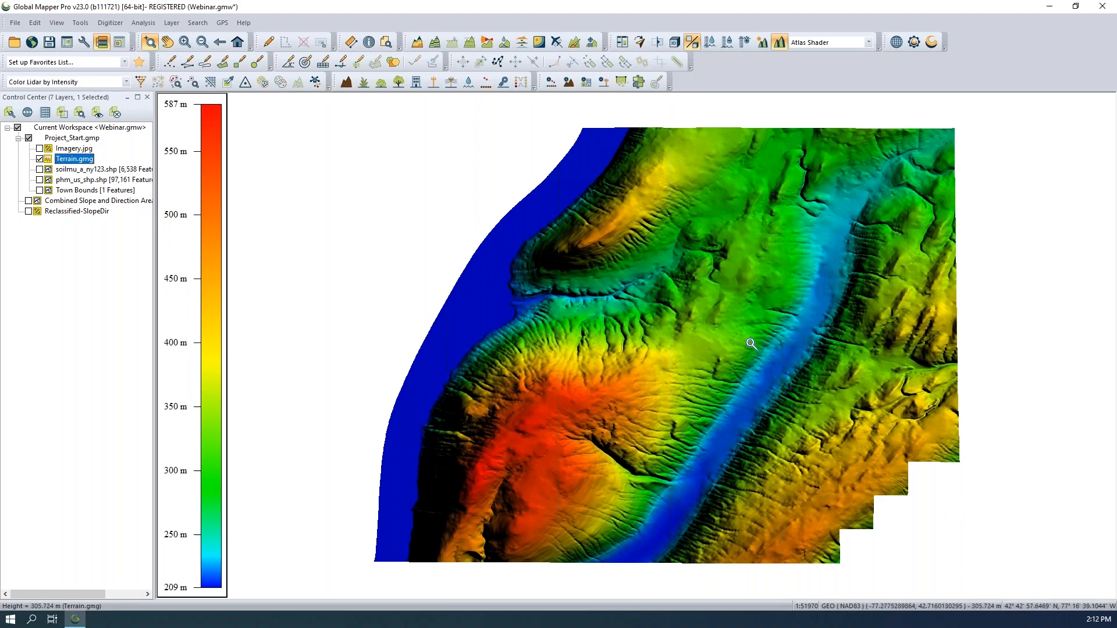
left_click(821, 45)
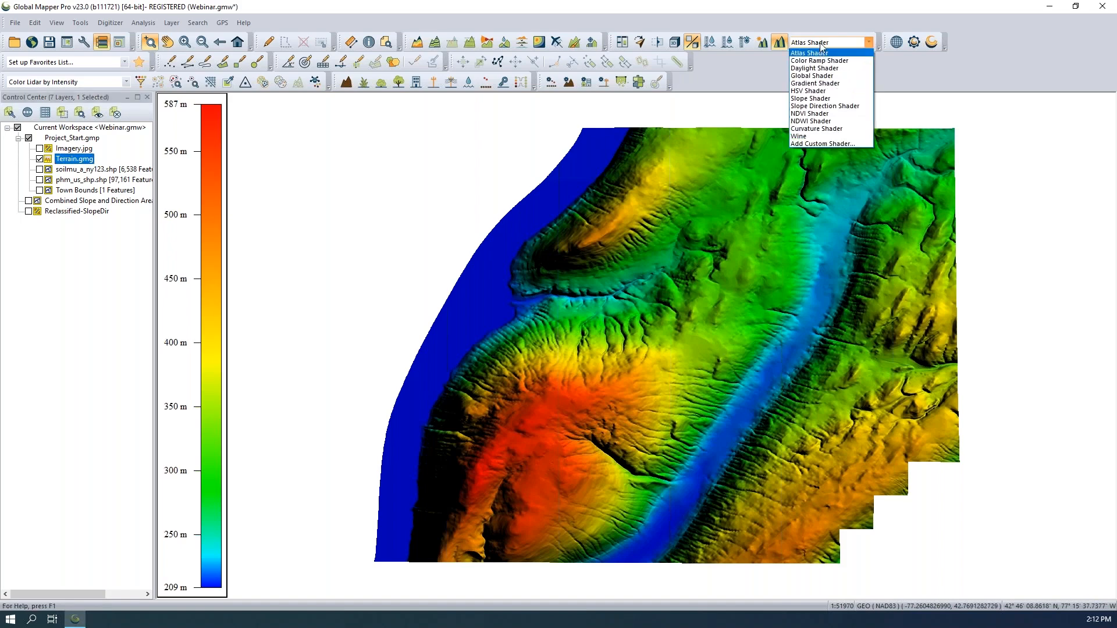
left_click(836, 99)
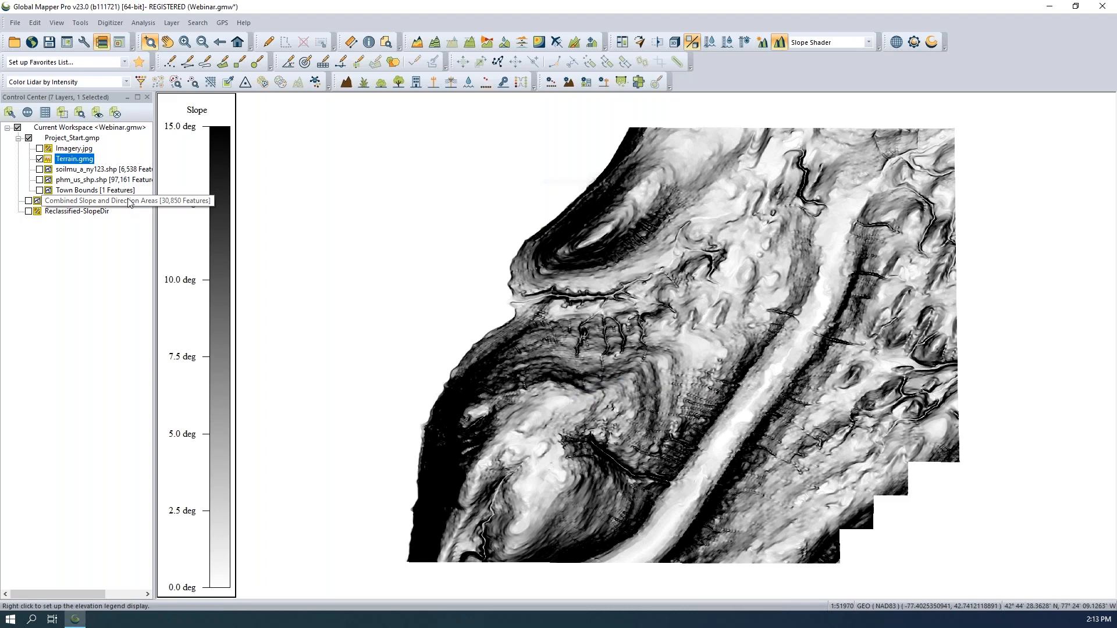
- Start a Raster Reclassification of Terrain.gmg and name the output layer Reclassified-Slope
left_click(139, 23)
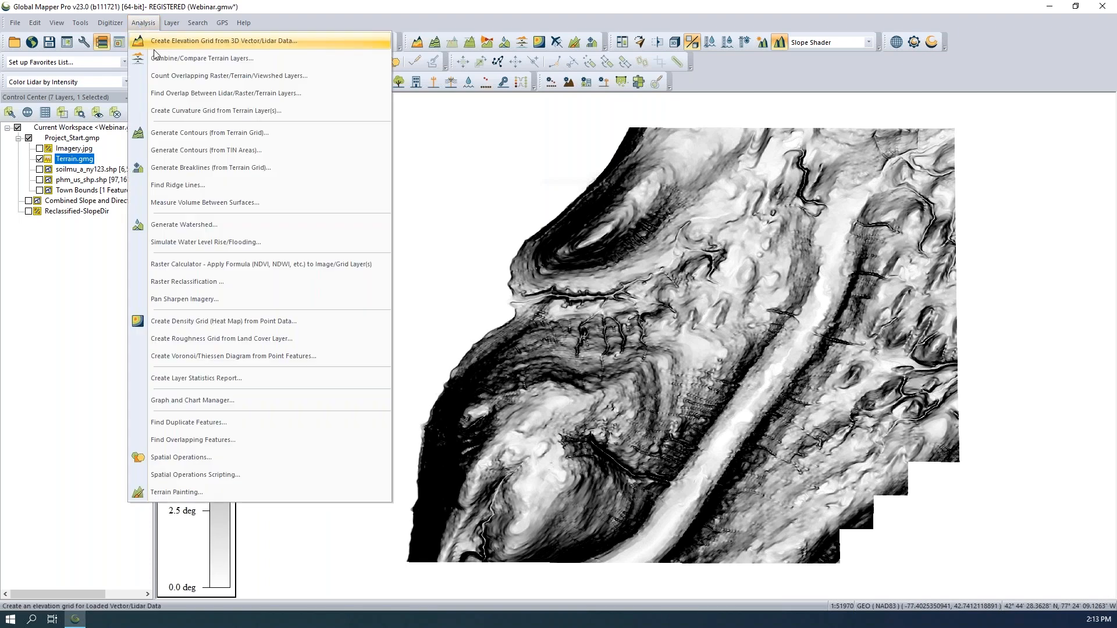
left_click(197, 282)
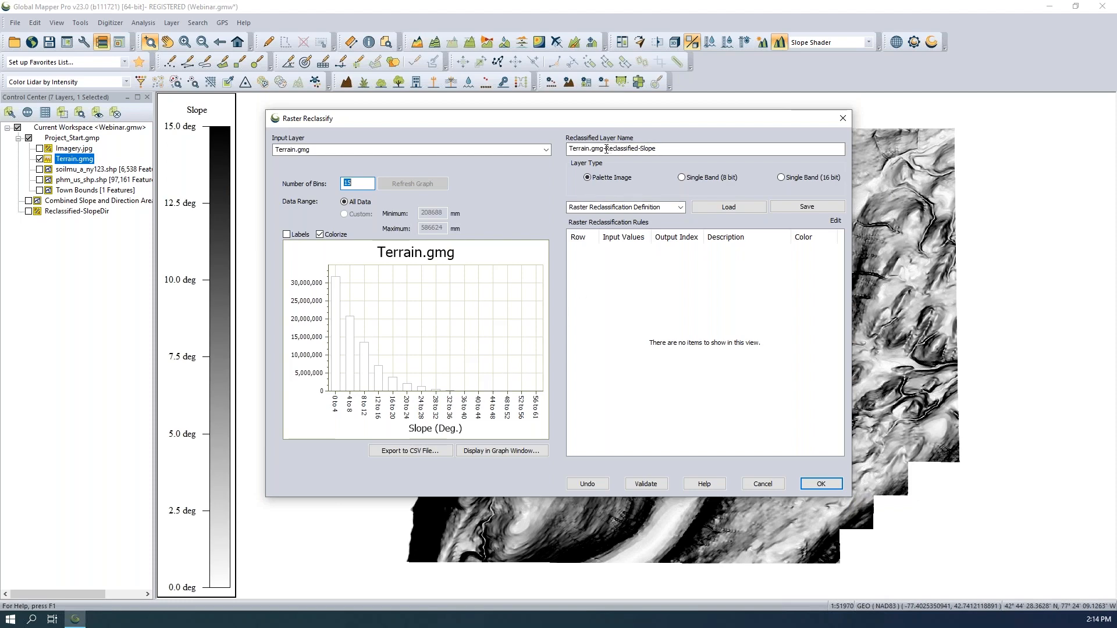
left_click_drag(607, 149, 567, 149)
key("BackSpace")
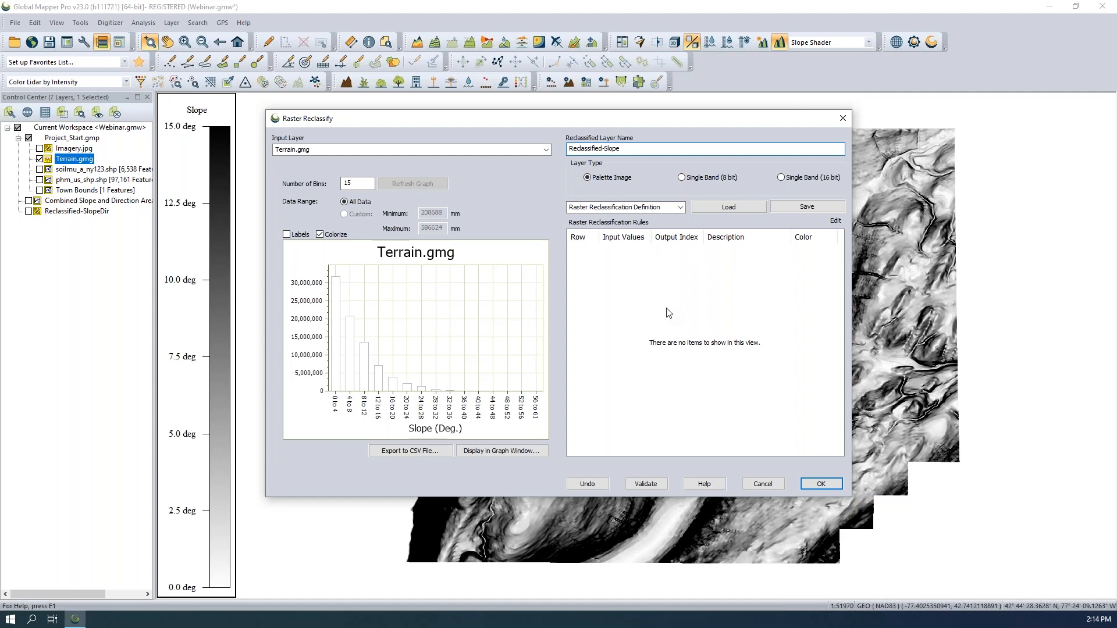
- Add a reclassification rule for slope values 3-6 with output index 1, description Hillsides and a light green color
double_click(617, 250)
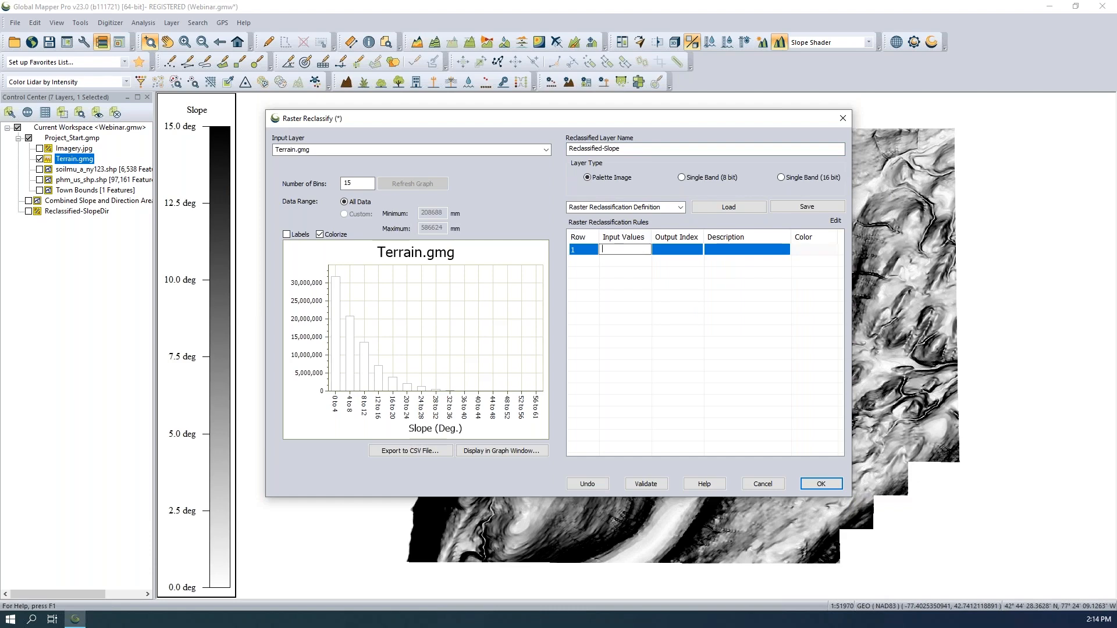
type("3-6")
key("Tab")
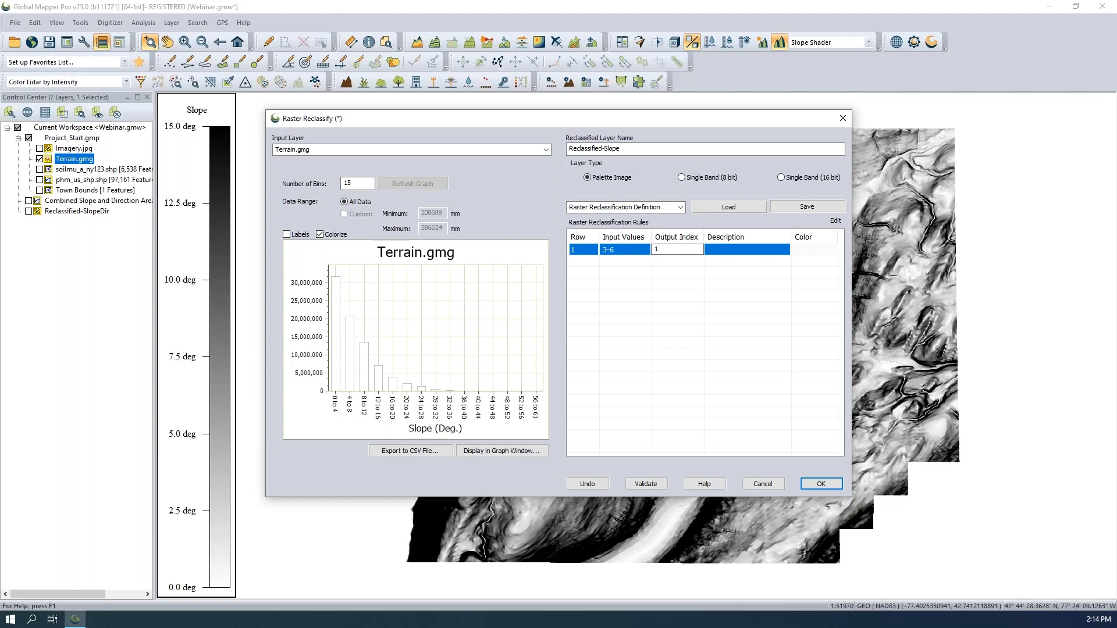
left_click(737, 249)
type("Hillsides")
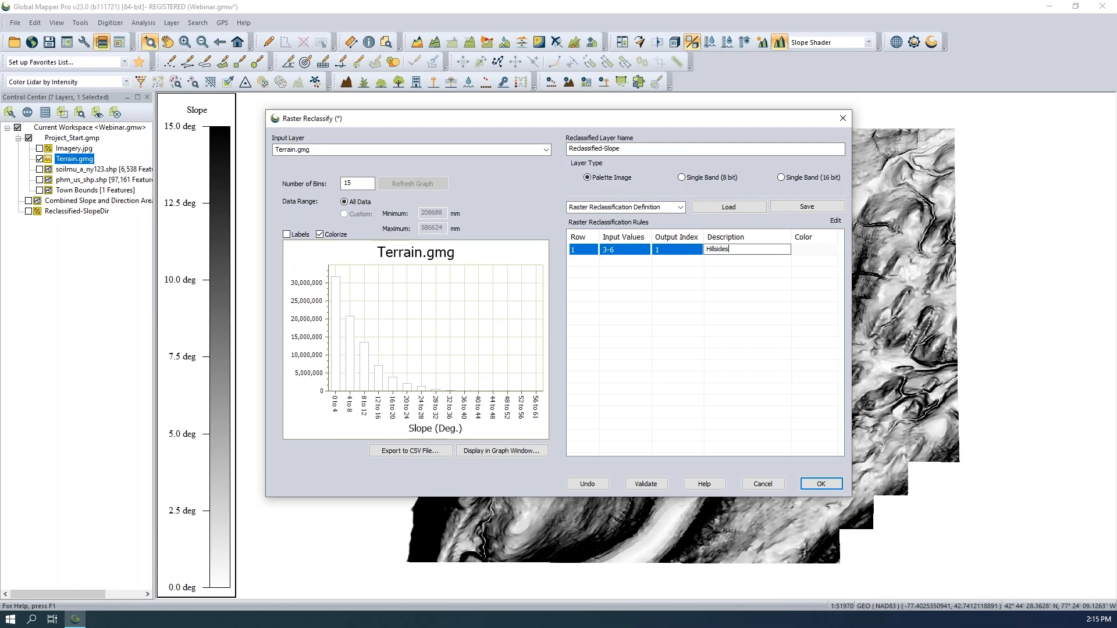
left_click(807, 249)
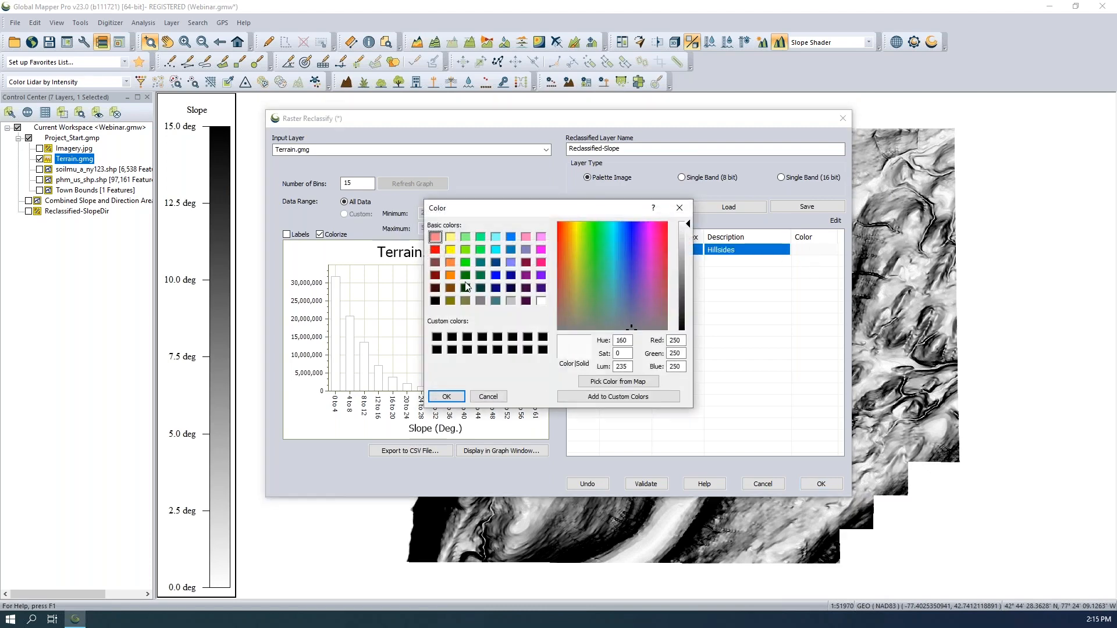
left_click(465, 275)
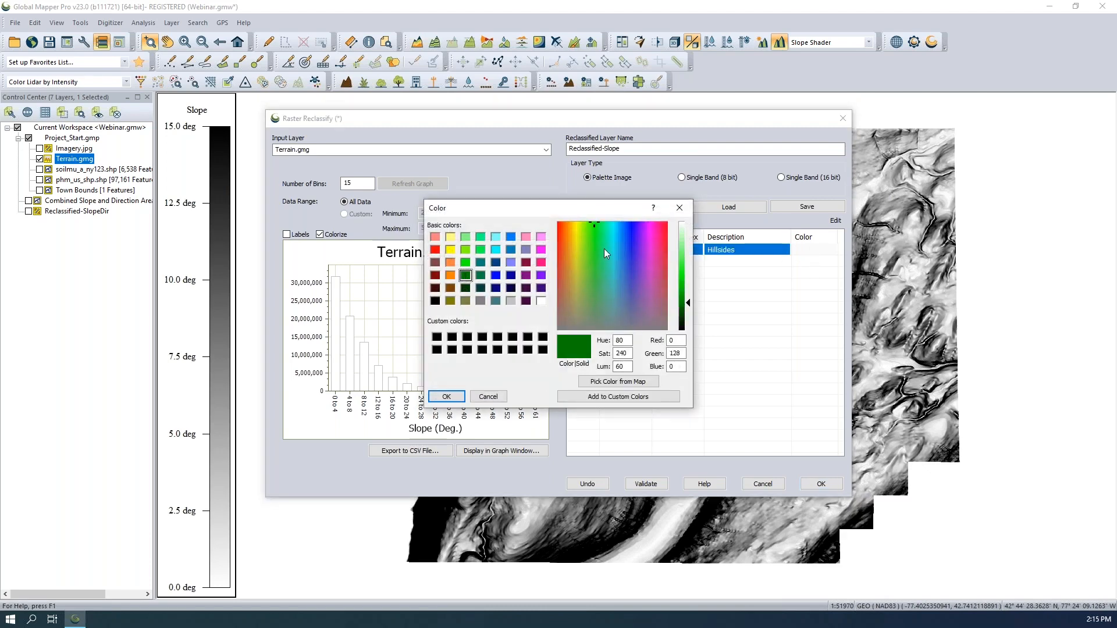
left_click(683, 253)
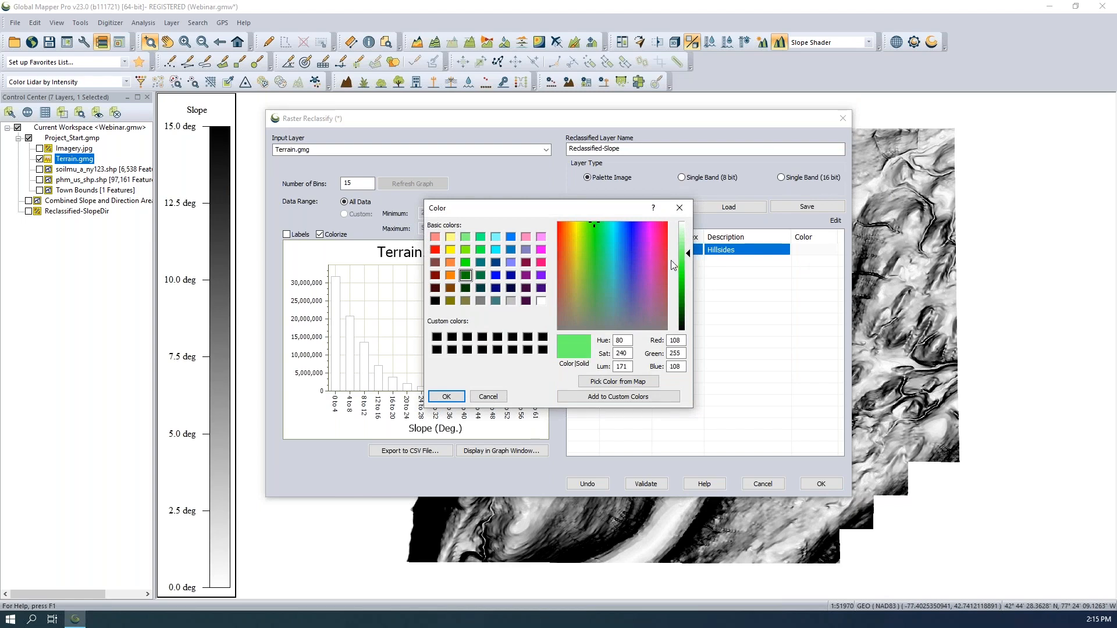
left_click(448, 397)
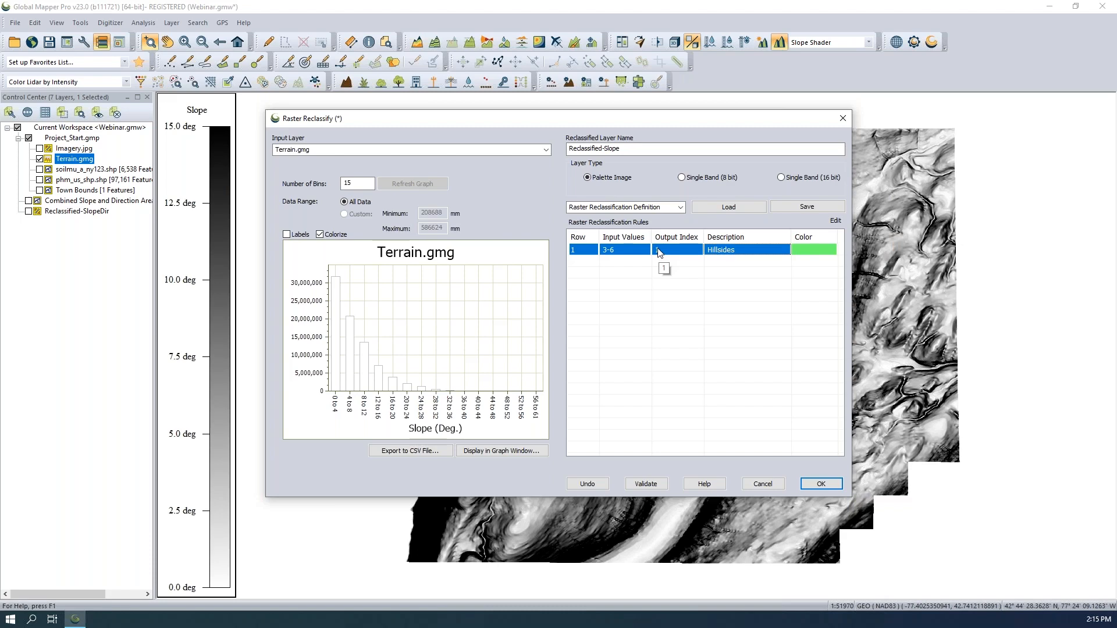
- Add a second rule for slope values 1-3 with output index 2, description Low Slope and a medium green color
left_click(631, 262)
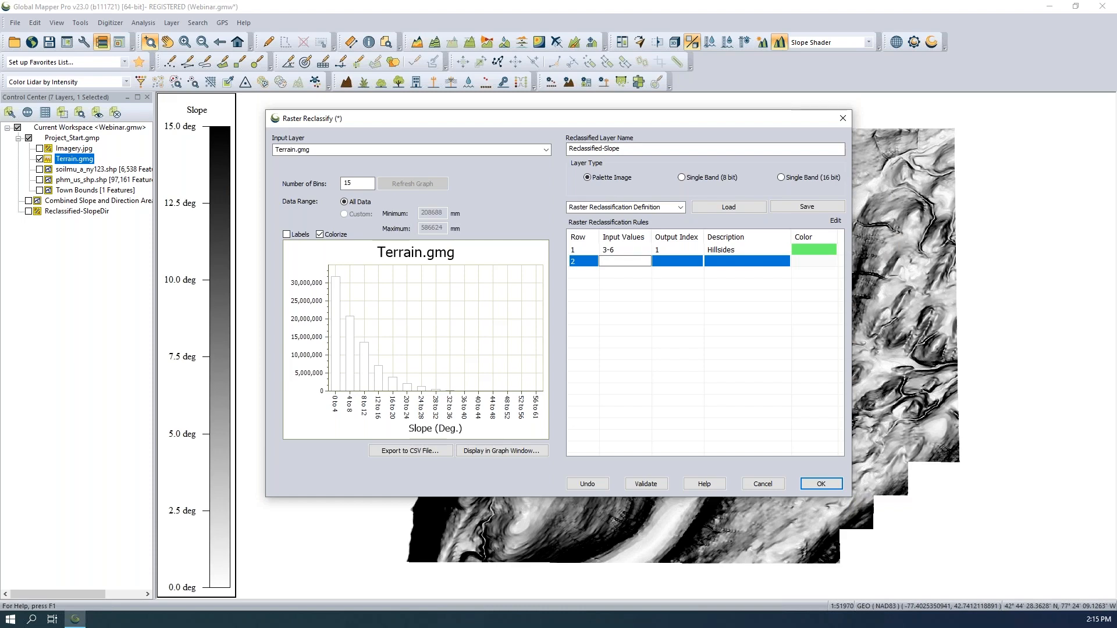
type("1-3")
key("Tab")
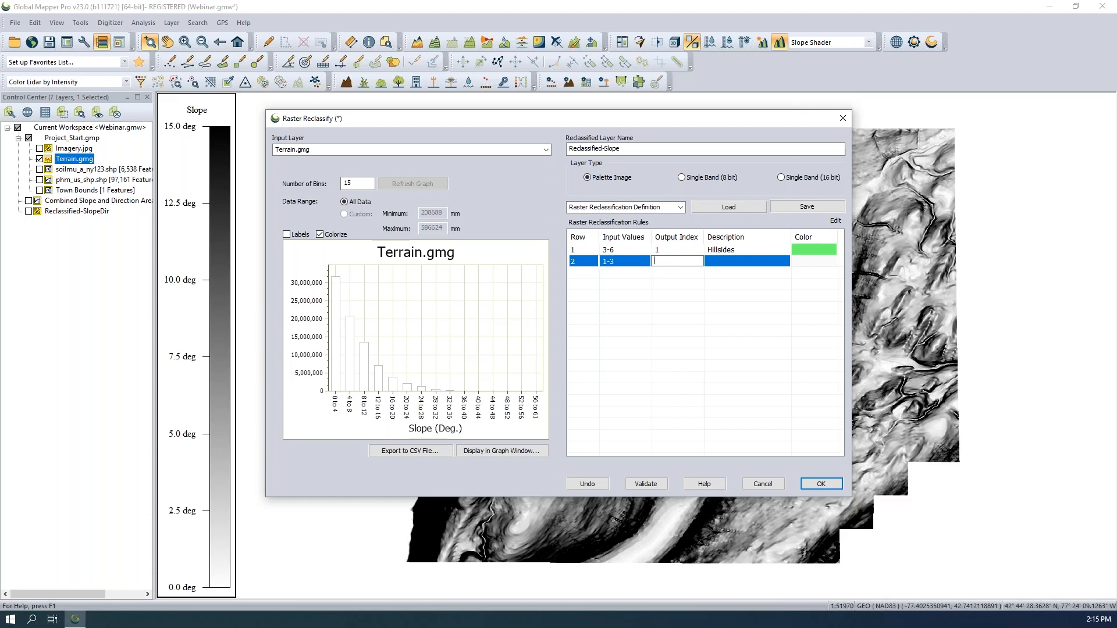
left_click(734, 262)
type("Low Slope")
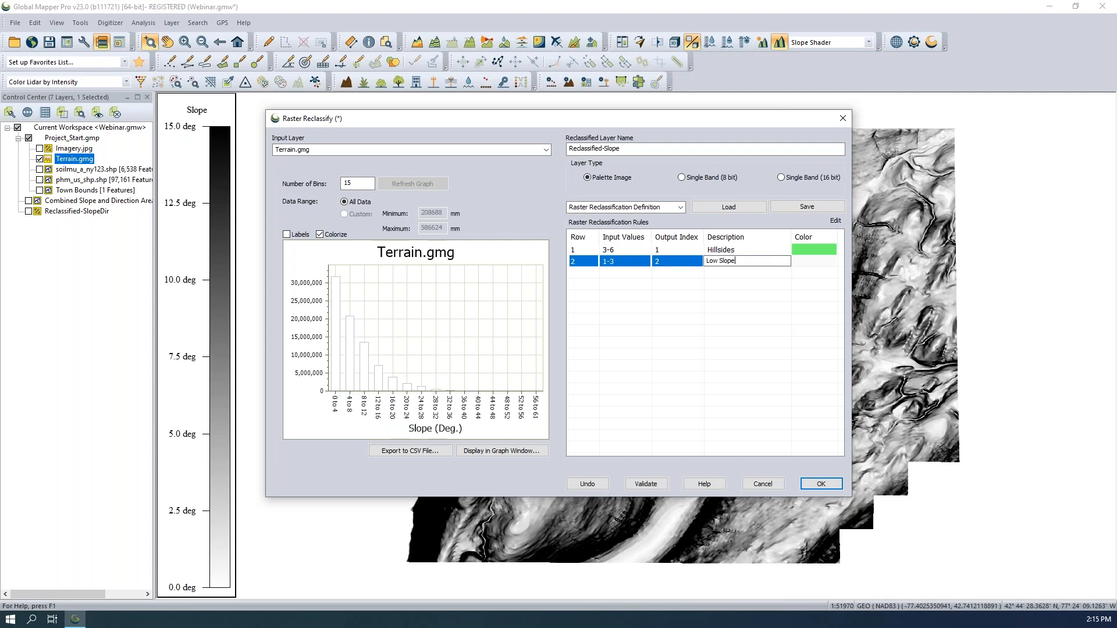
left_click(801, 262)
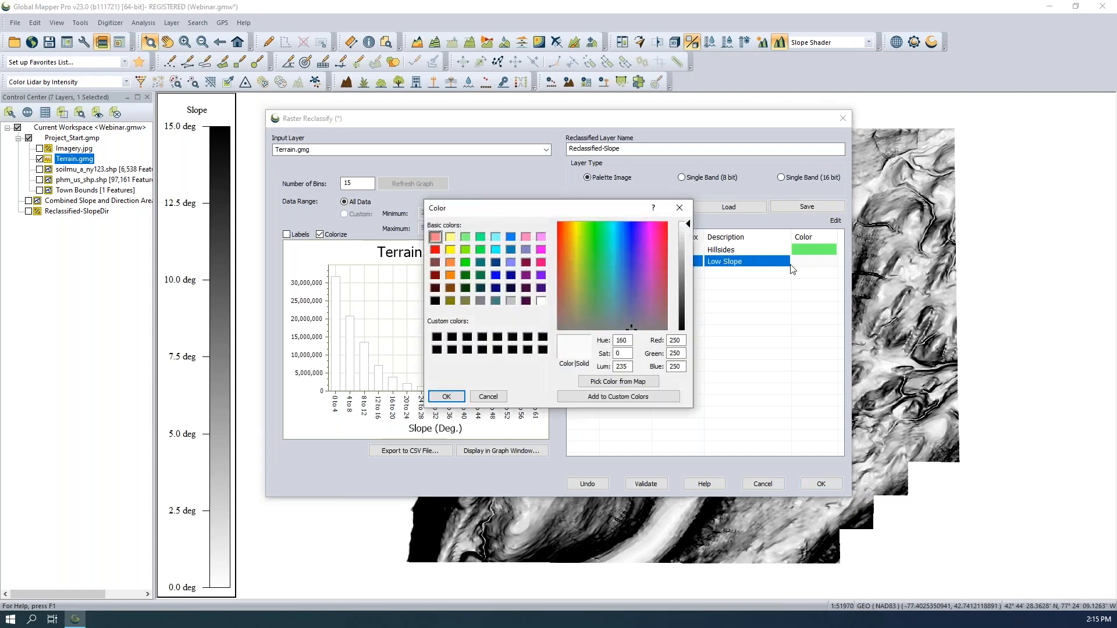
left_click(466, 276)
left_click(682, 283)
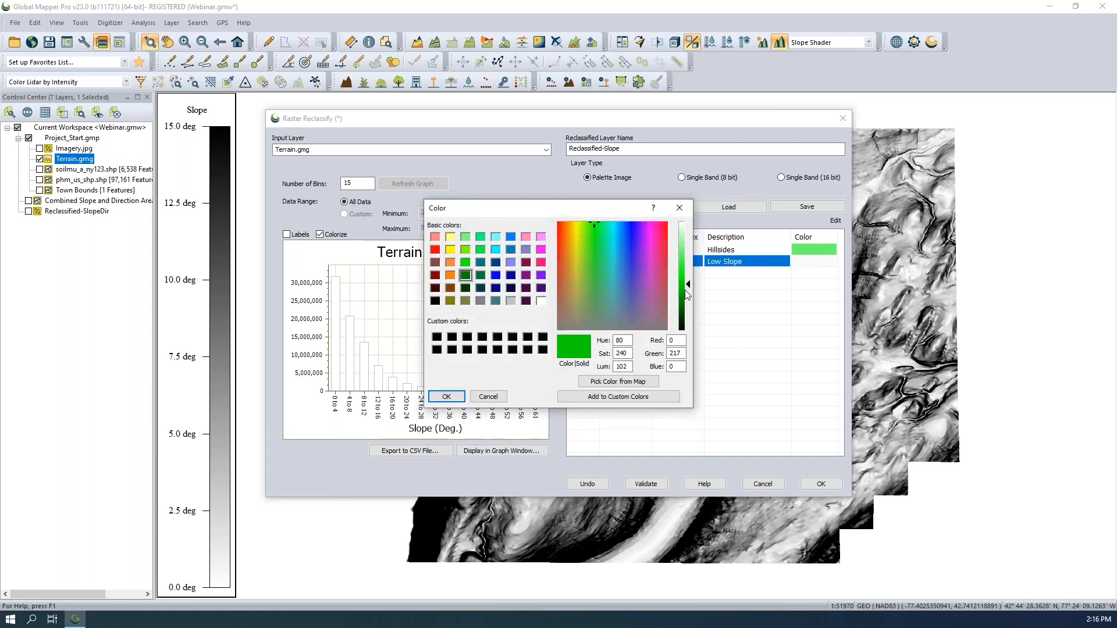
left_click(446, 396)
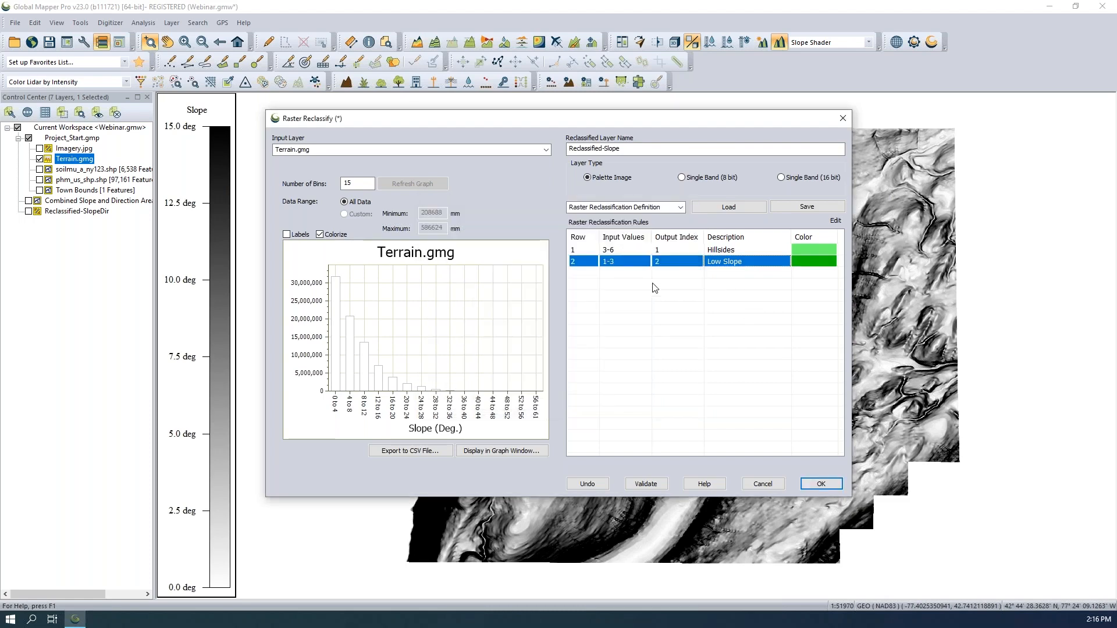
- Add a third rule for slope values 0-1 with output index 3, description Flat and a dark green color
left_click(615, 273)
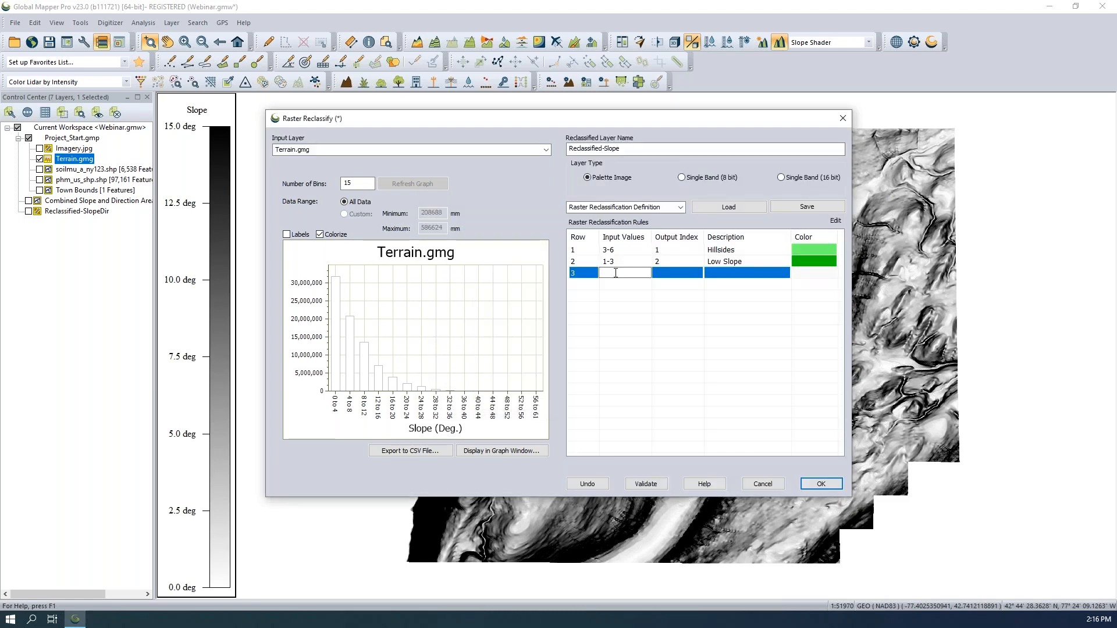
type("0-1")
left_click(678, 273)
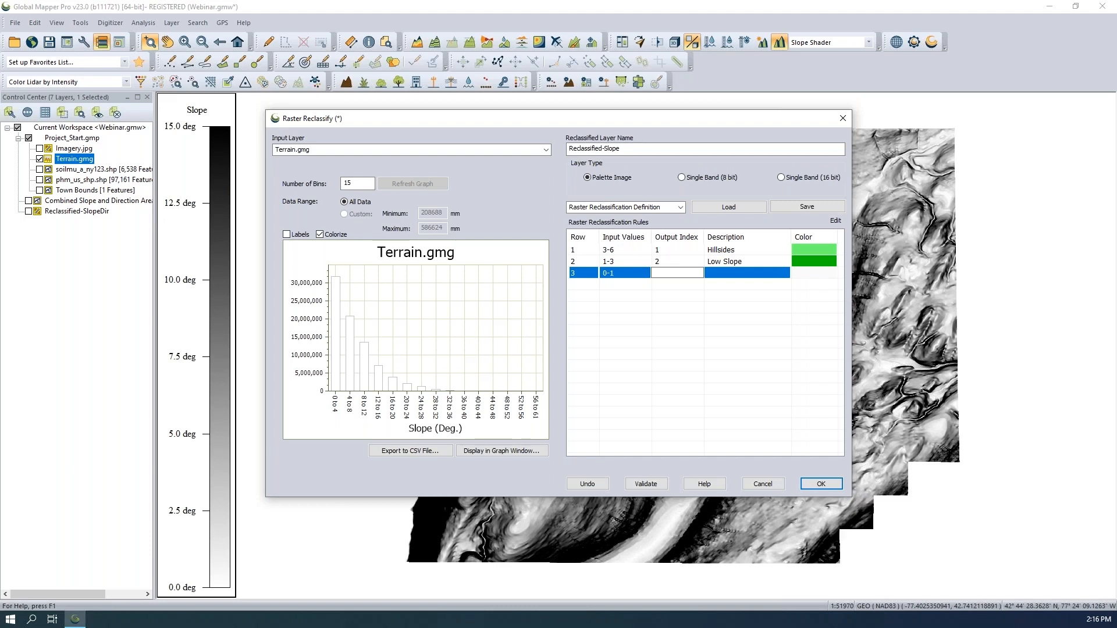
type("3")
left_click(721, 277)
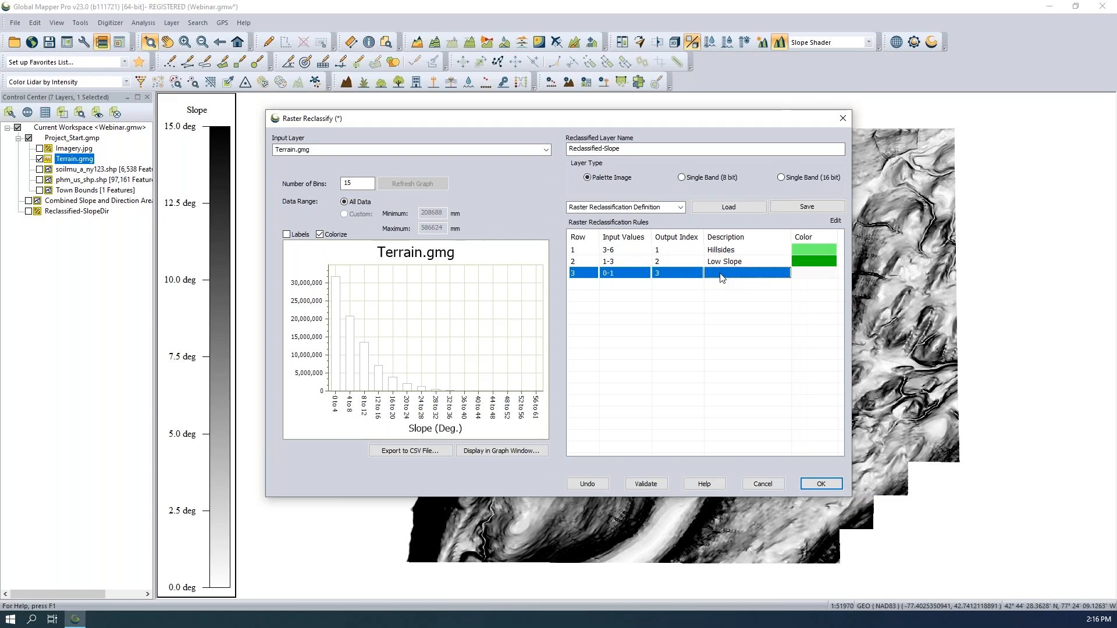
left_click(721, 276)
type("Fl")
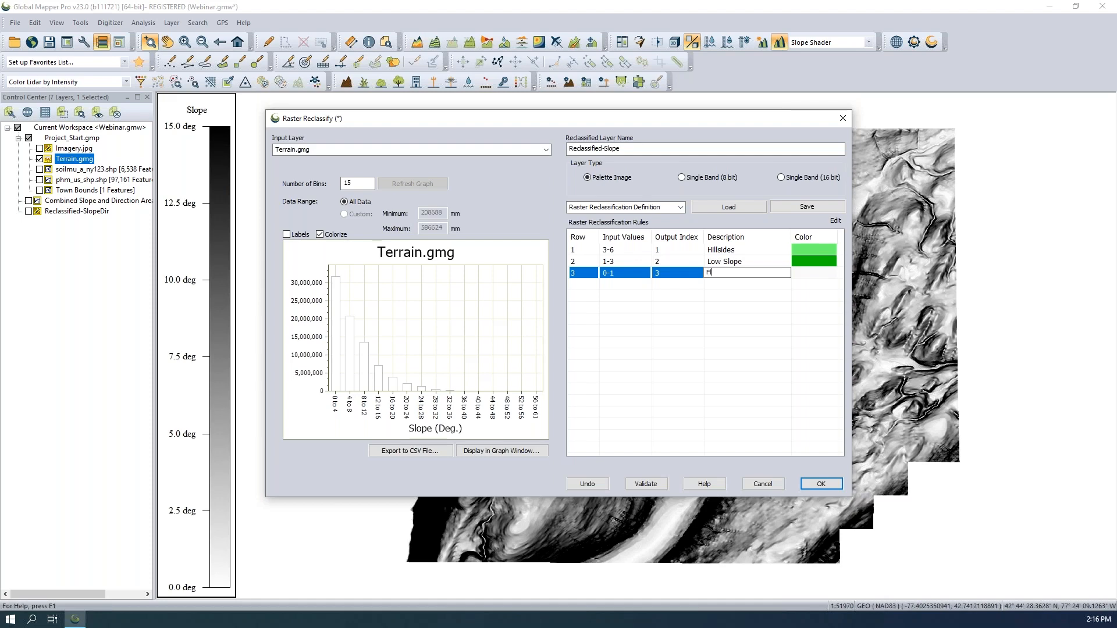
type("at")
left_click(801, 279)
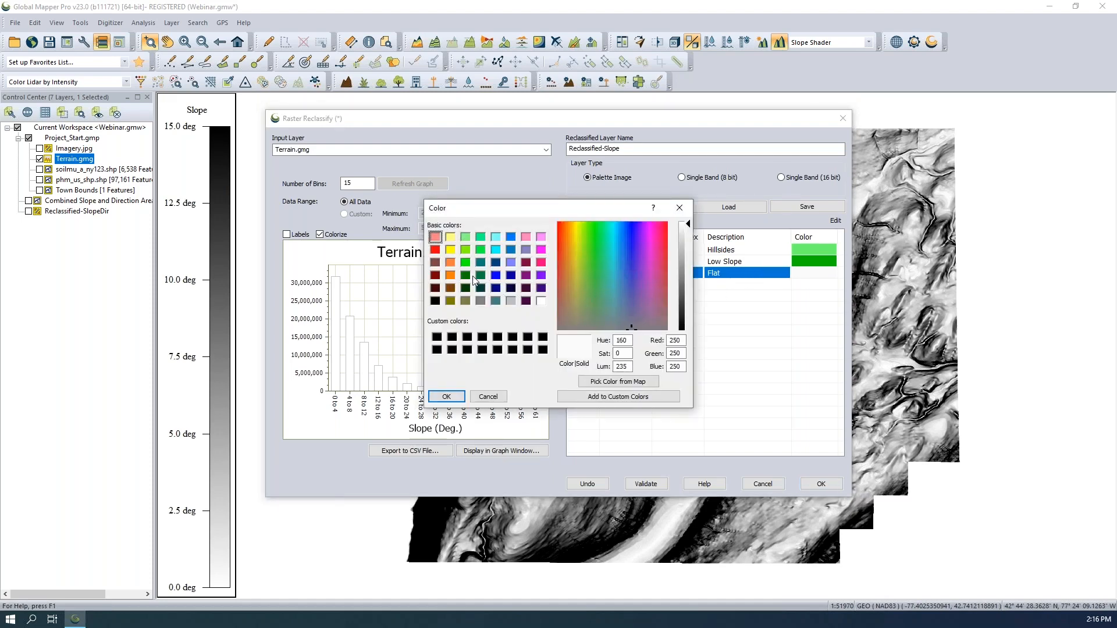
left_click(465, 275)
left_click(683, 314)
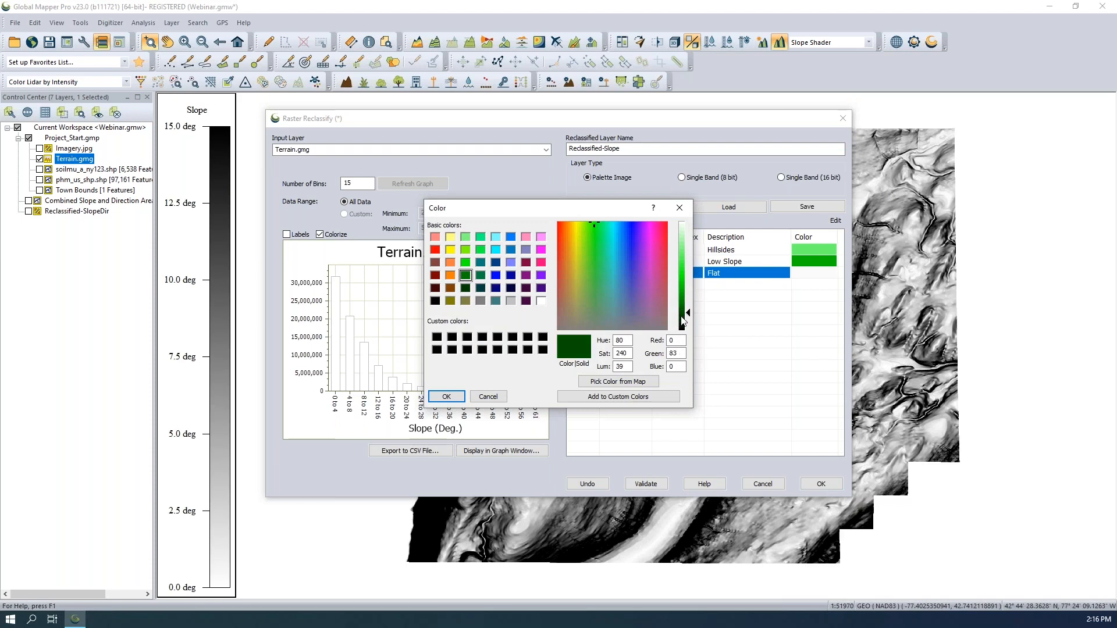
left_click(446, 396)
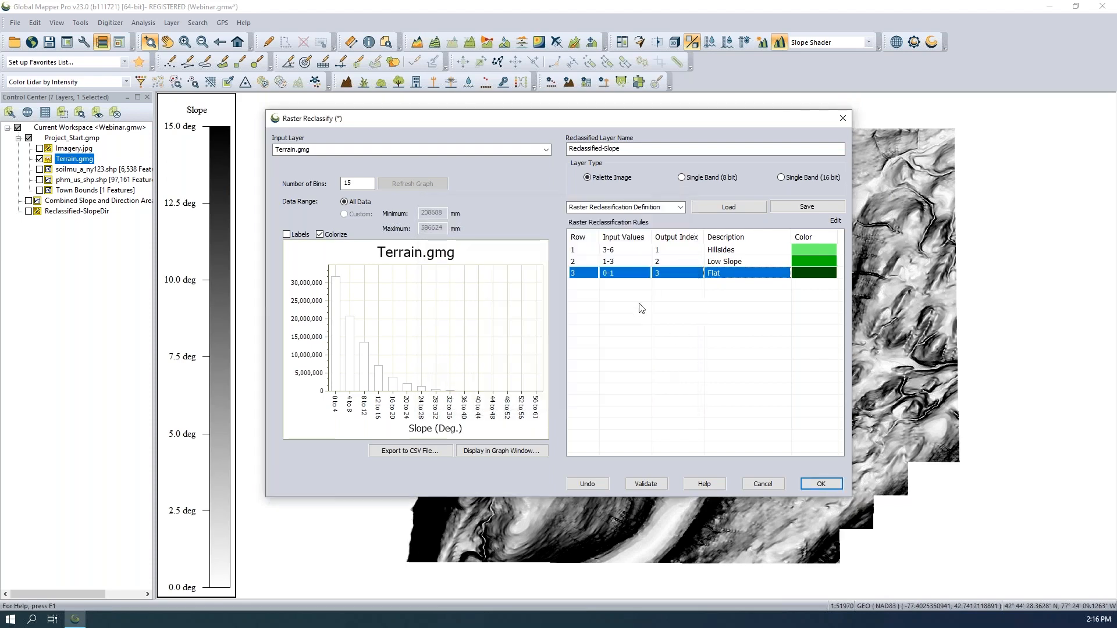
- Add a final reclassification rule that assigns NO DATA to all remaining values using ELSE
left_click(628, 285)
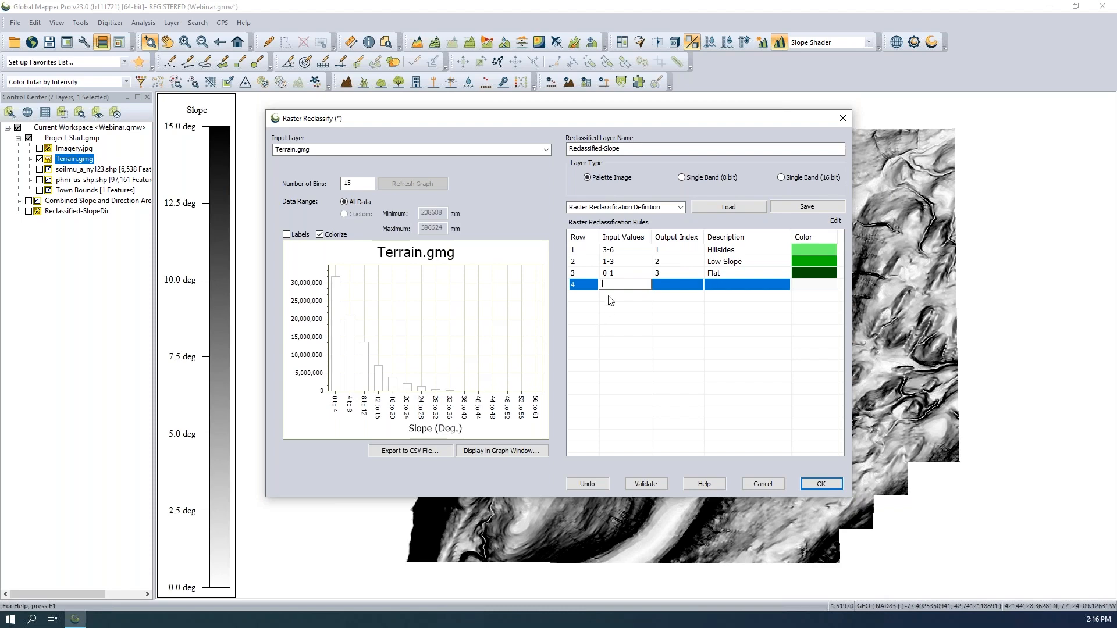
type("ELSE")
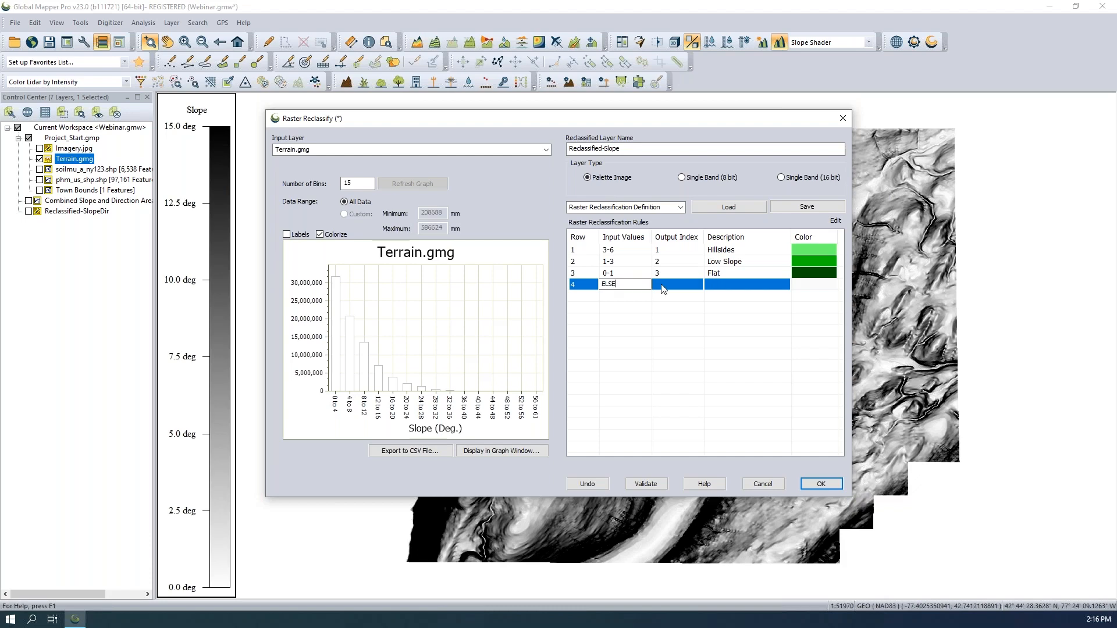
left_click(664, 288)
type("NO DATA")
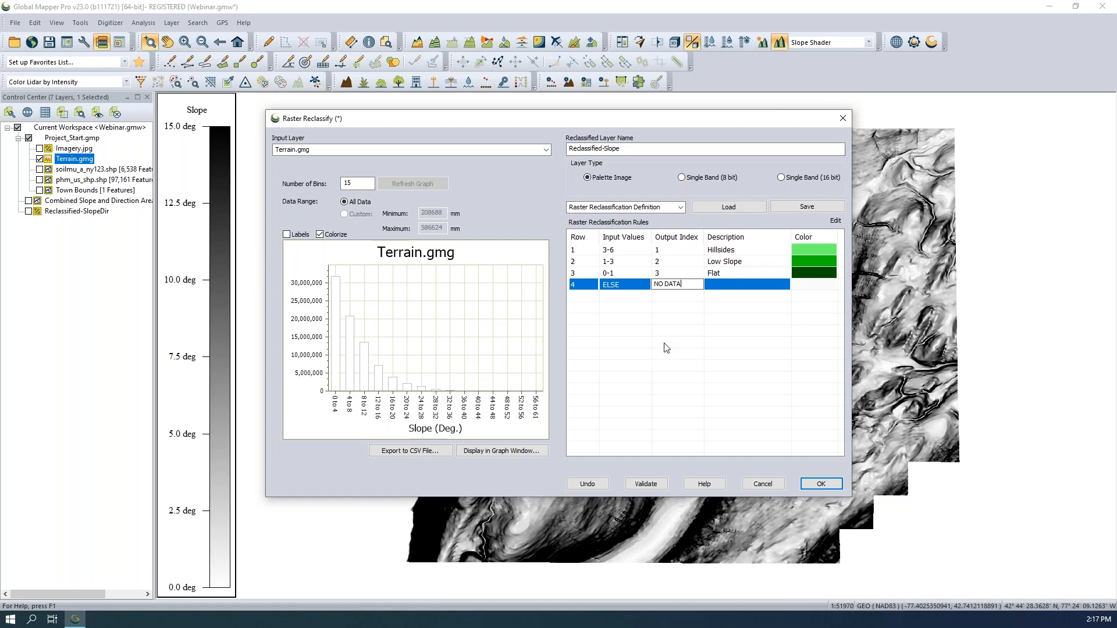
key("Return")
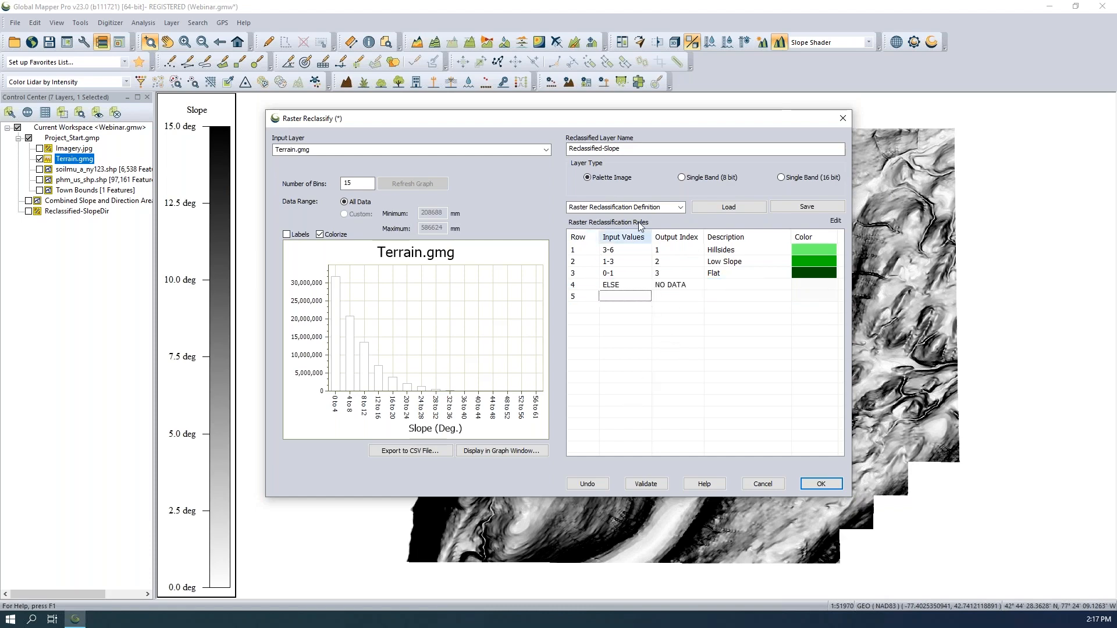
- Validate the reclassification rules and generate the reclassified slope layer without saving the definition
left_click(645, 485)
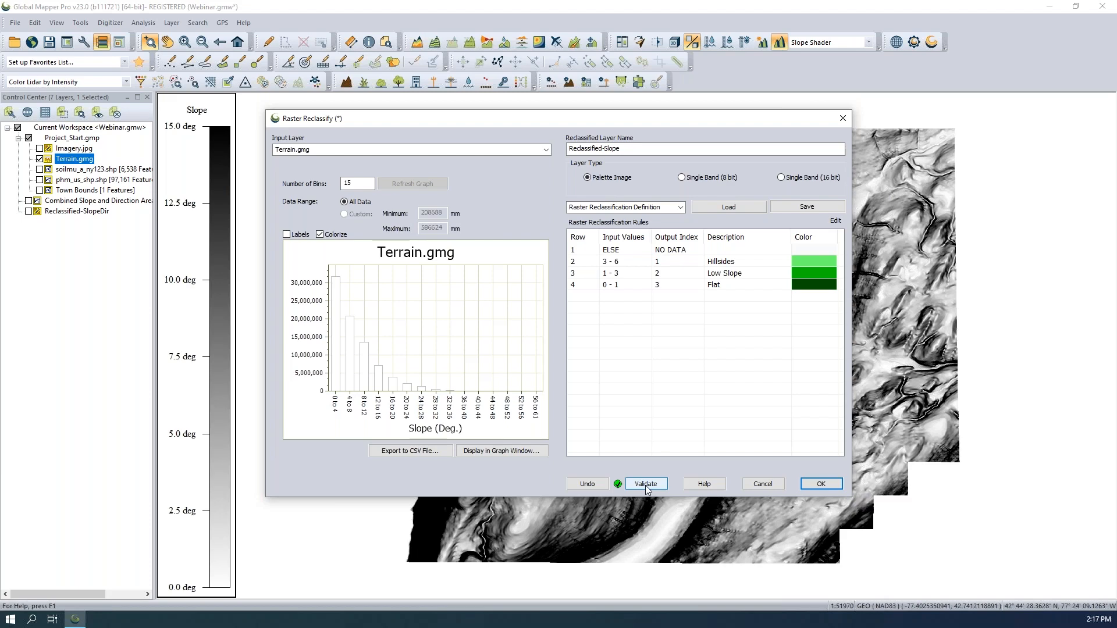
left_click(820, 485)
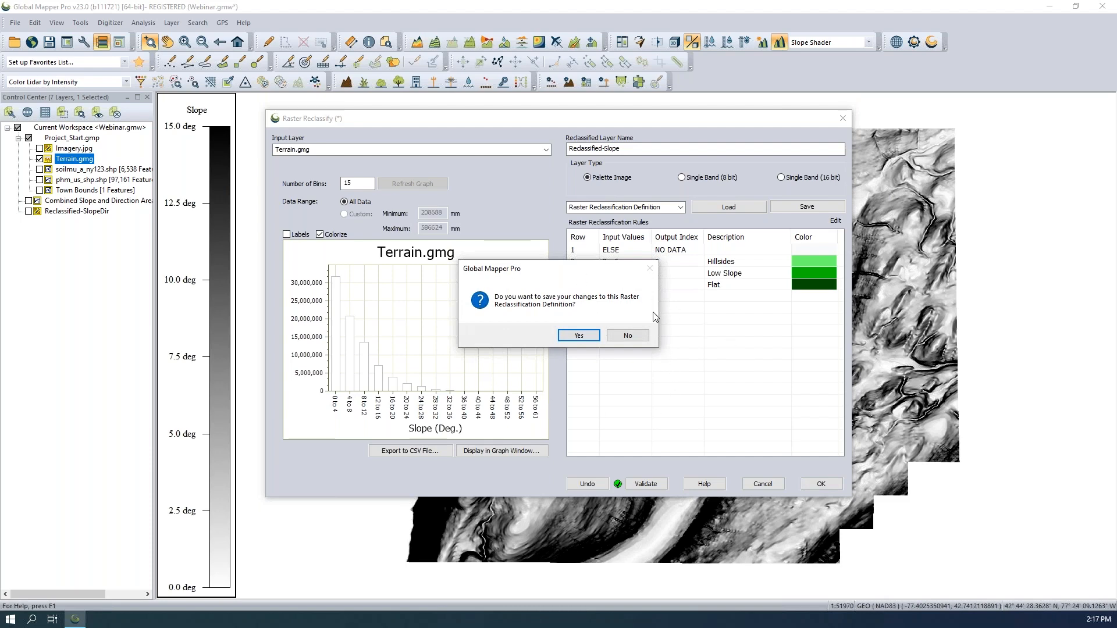
left_click(627, 337)
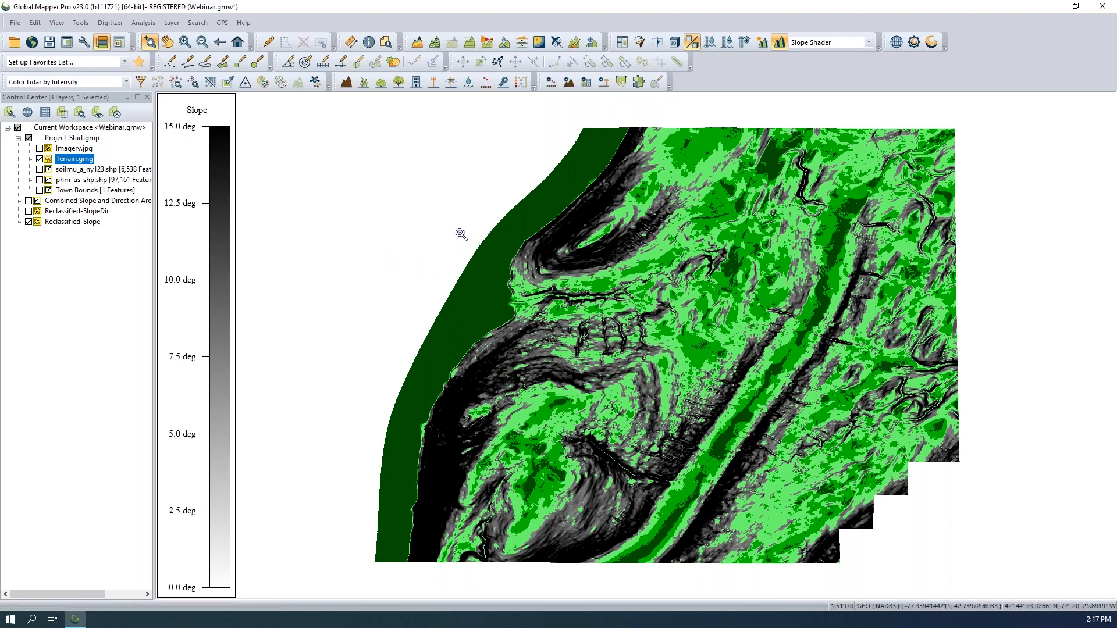
- Hide the Terrain.gmg layer to examine the Reclassified-Slope layer on its own
left_click(53, 223)
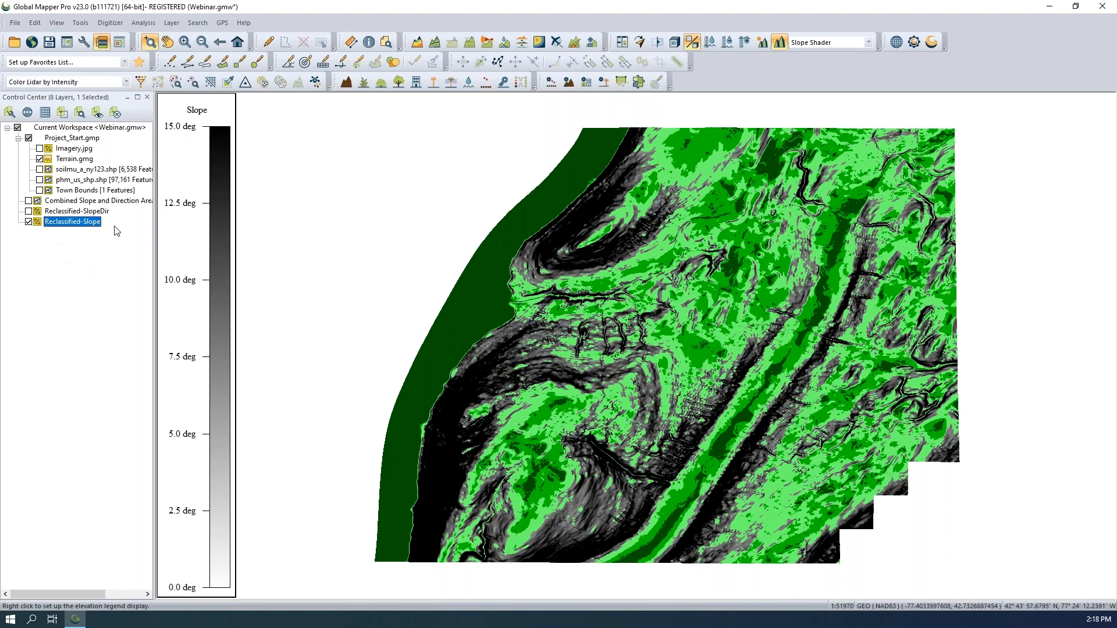
left_click(40, 159)
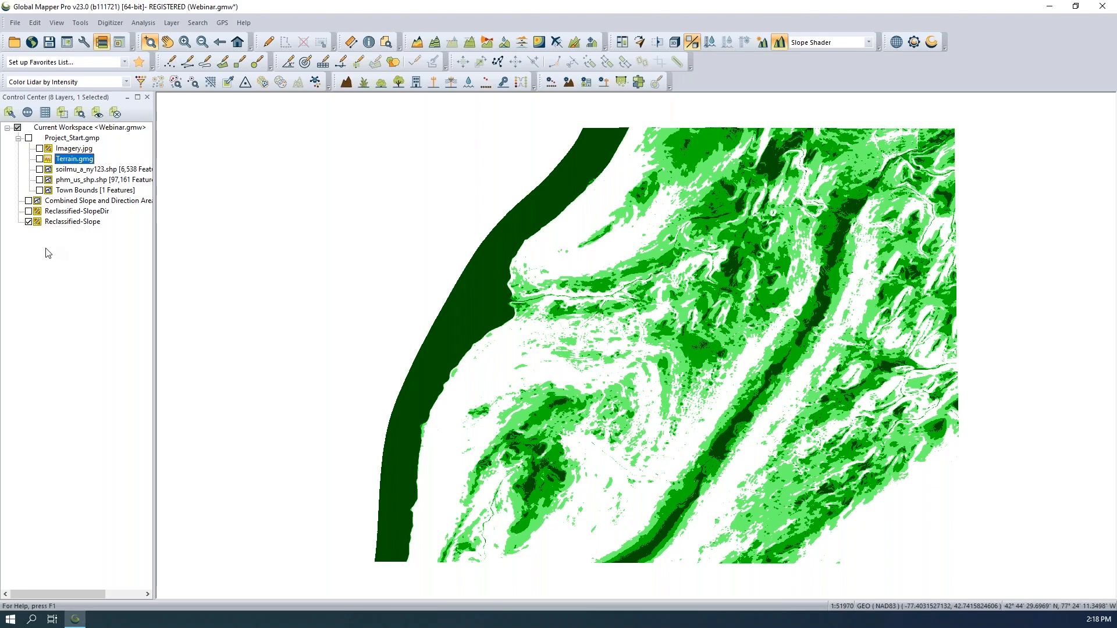
- Hide Reclassified-Slope, display Terrain.gmg again, and shade the terrain with the Slope Direction Shader
left_click(29, 222)
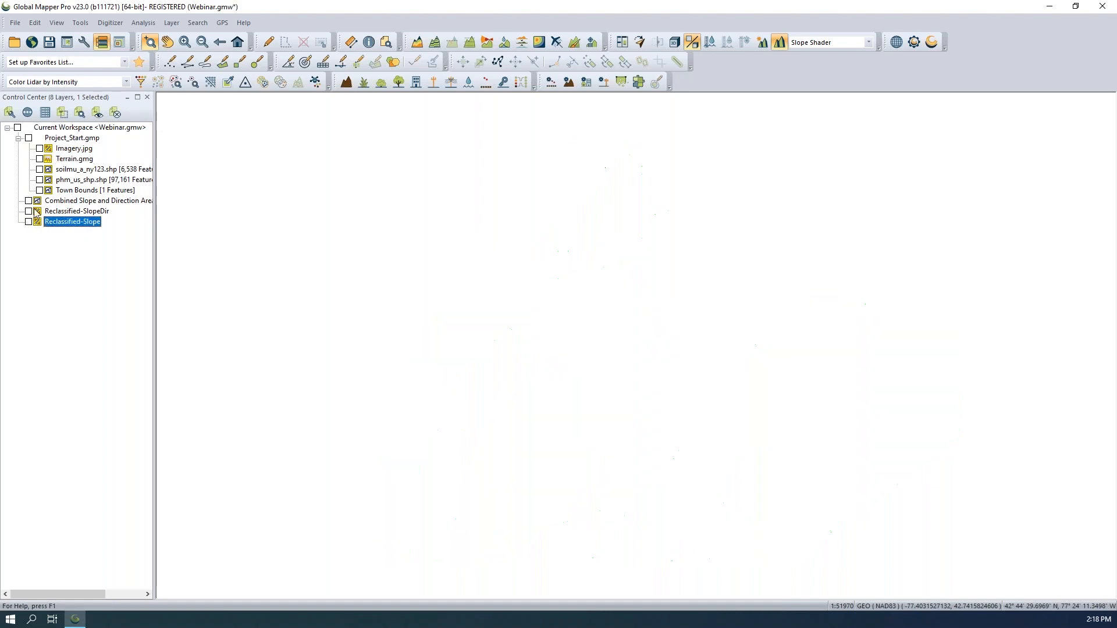
left_click(40, 158)
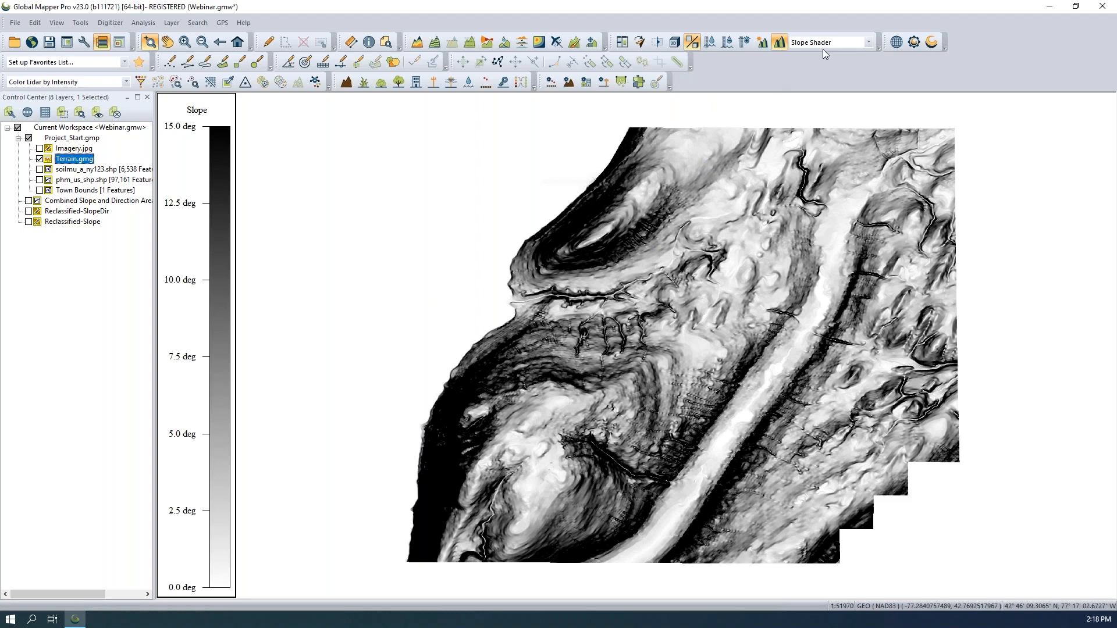
left_click(843, 42)
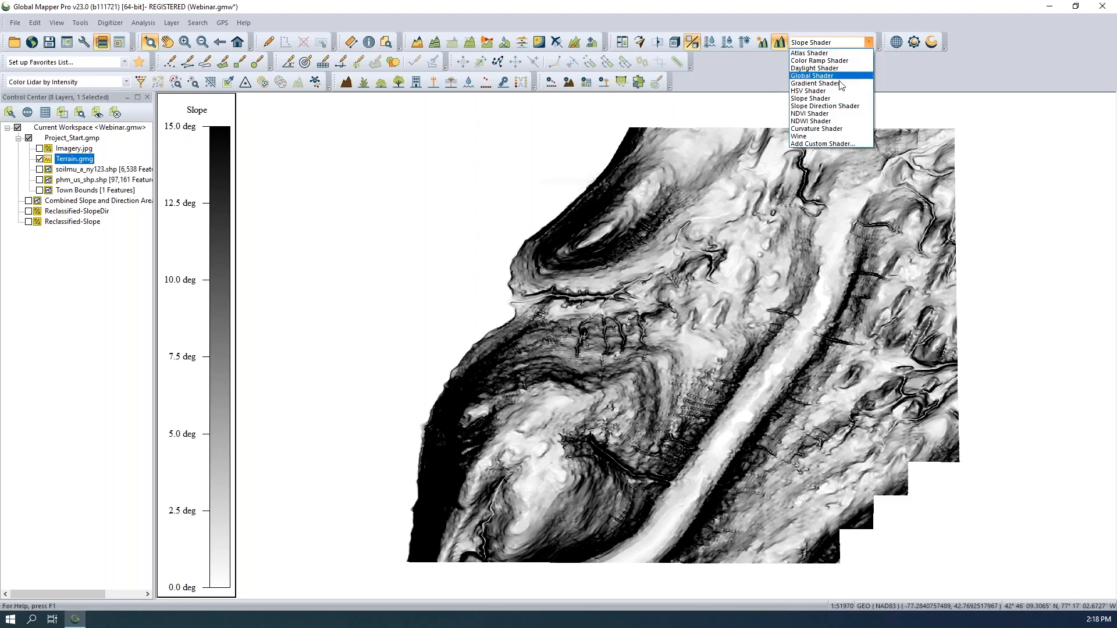
left_click(844, 107)
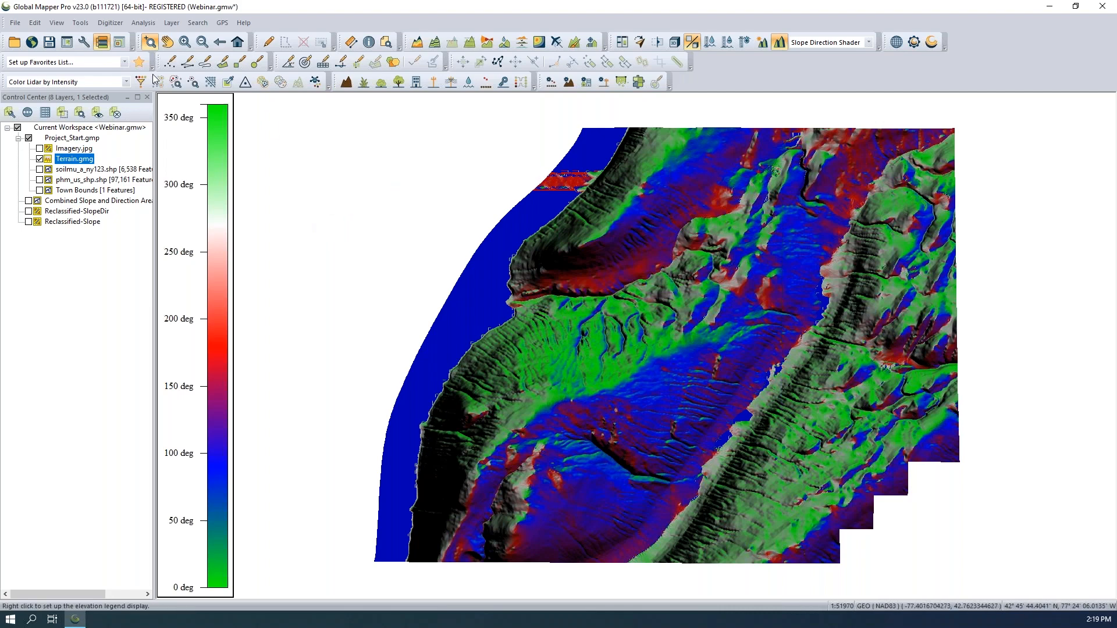
- Load the saved rules file Slope Direction Reclassification.gmr into a raster reclassification of Terrain.gmg, and close it without generating a layer
left_click(143, 22)
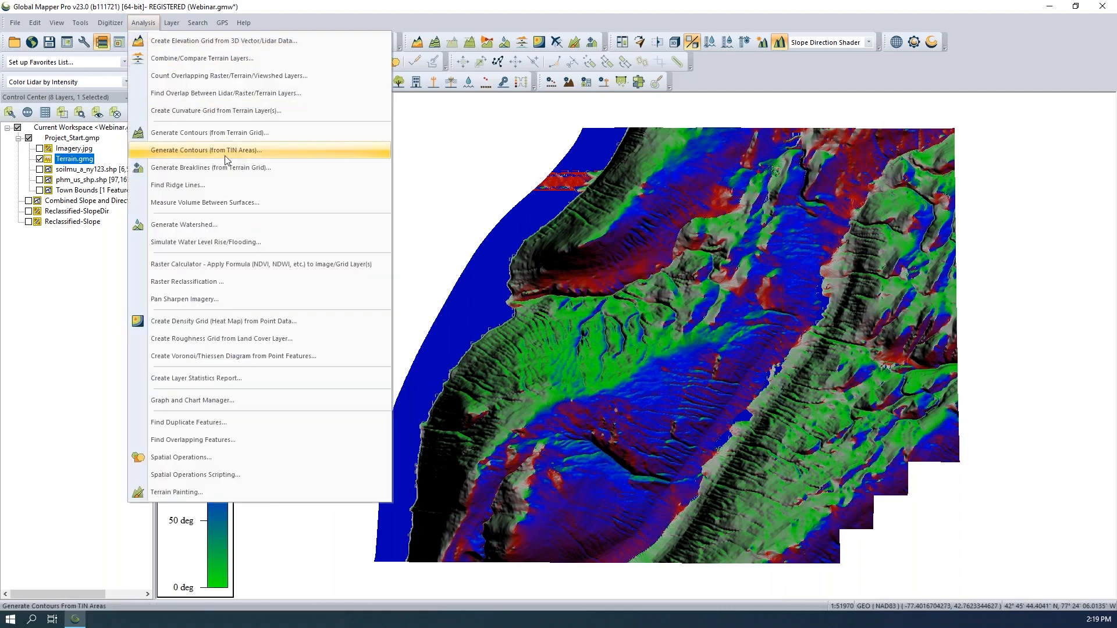
left_click(202, 284)
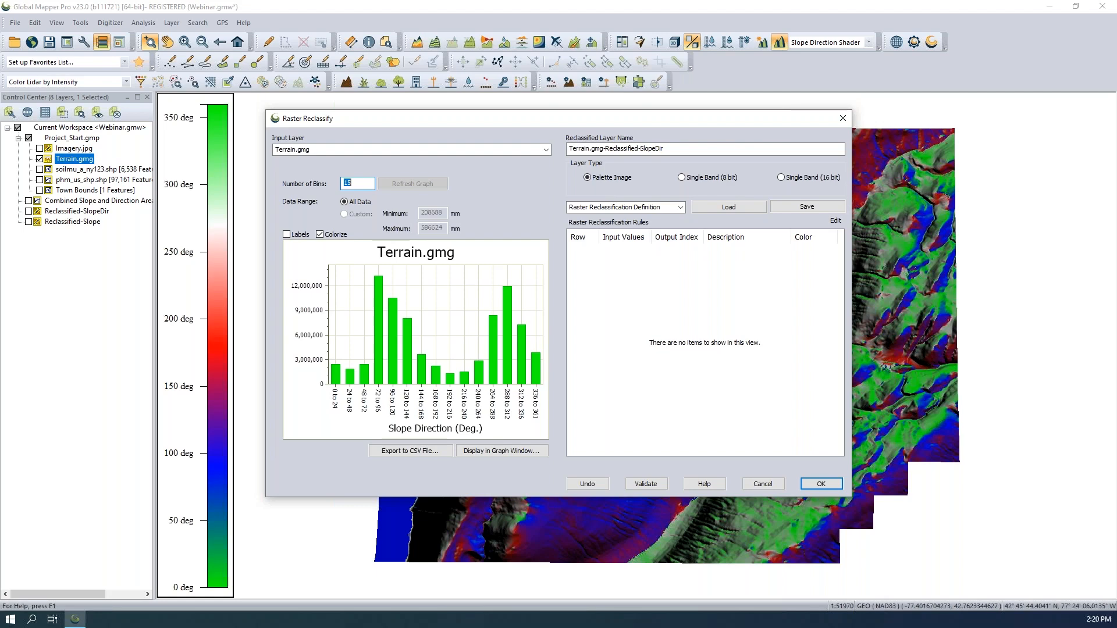
double_click(621, 251)
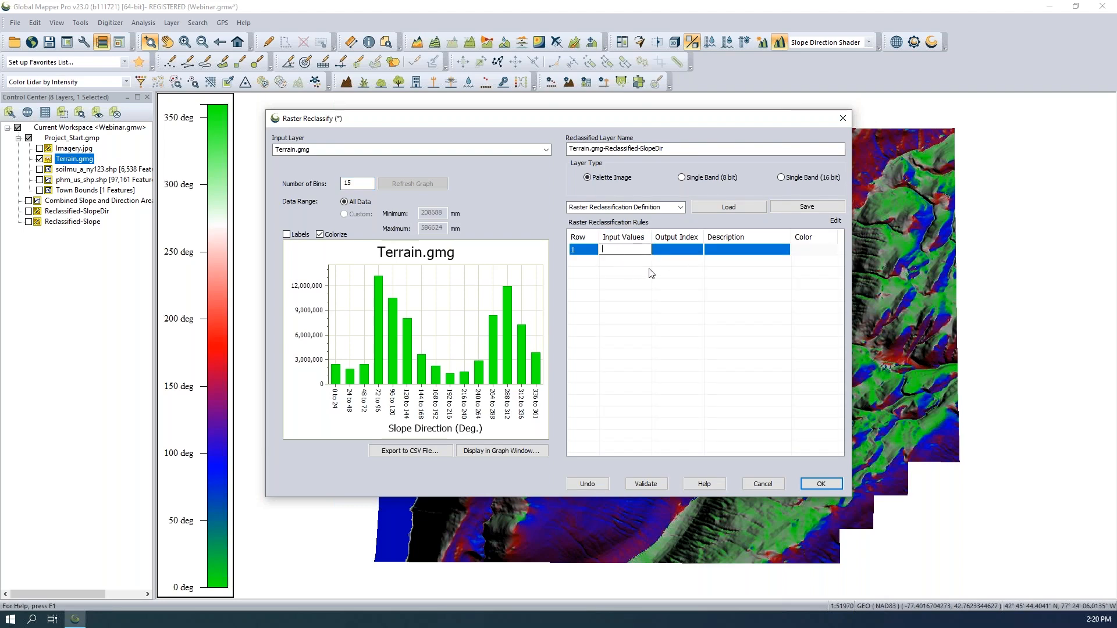
left_click(728, 209)
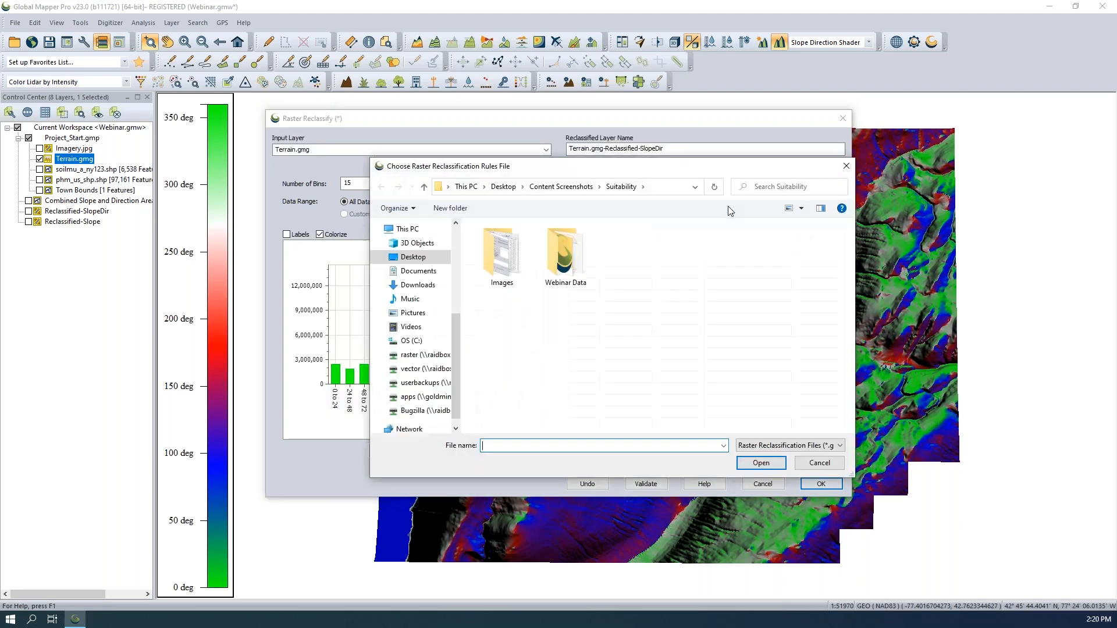
double_click(574, 266)
left_click(553, 255)
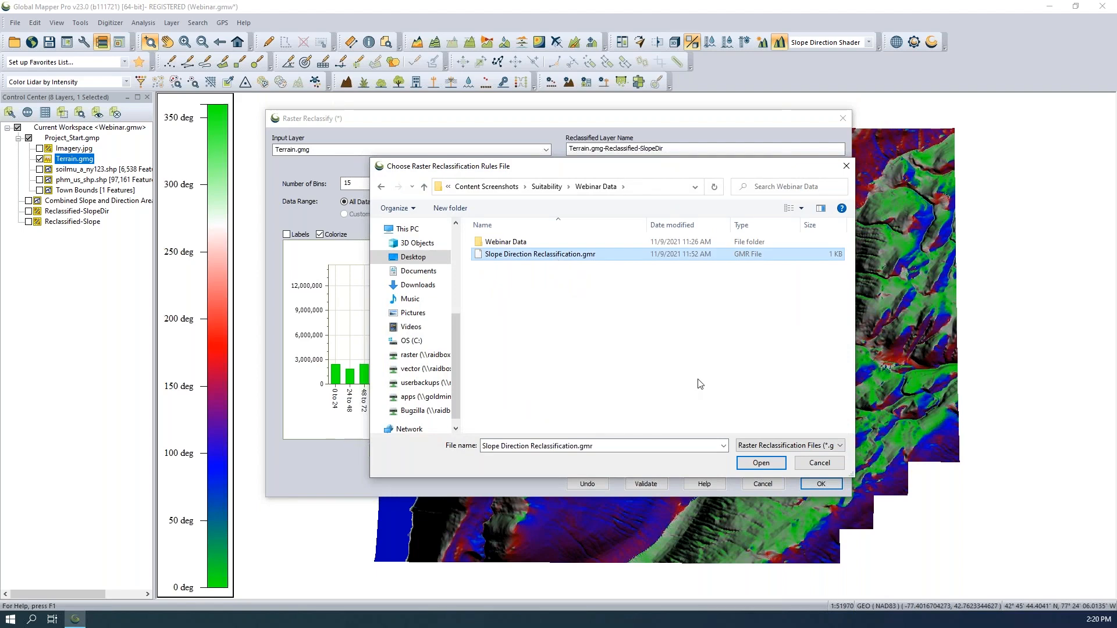
left_click(760, 462)
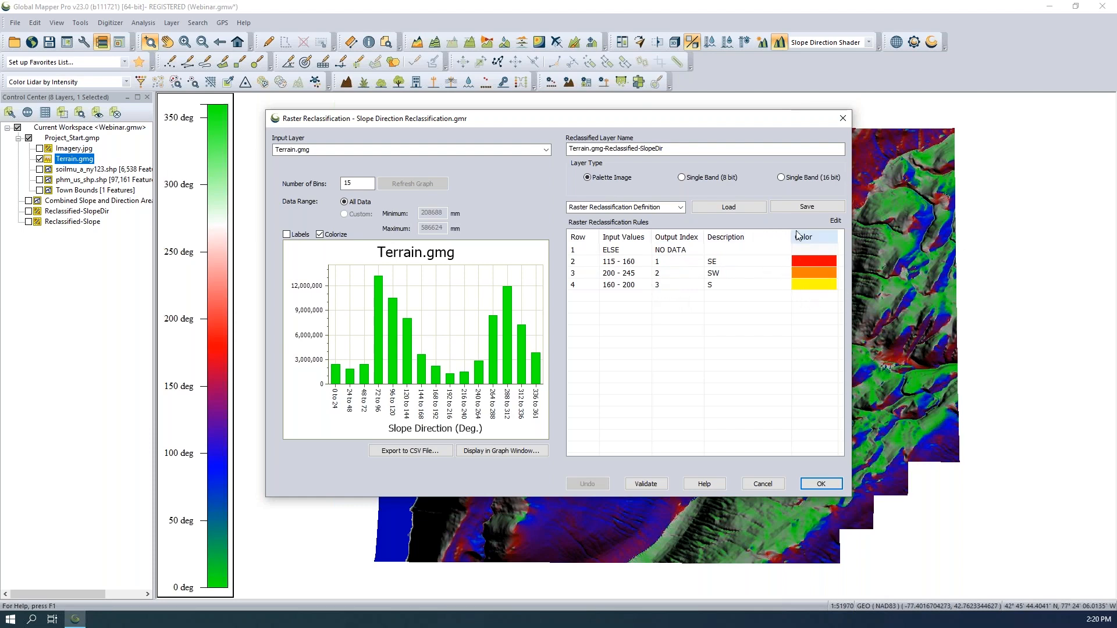
left_click(762, 484)
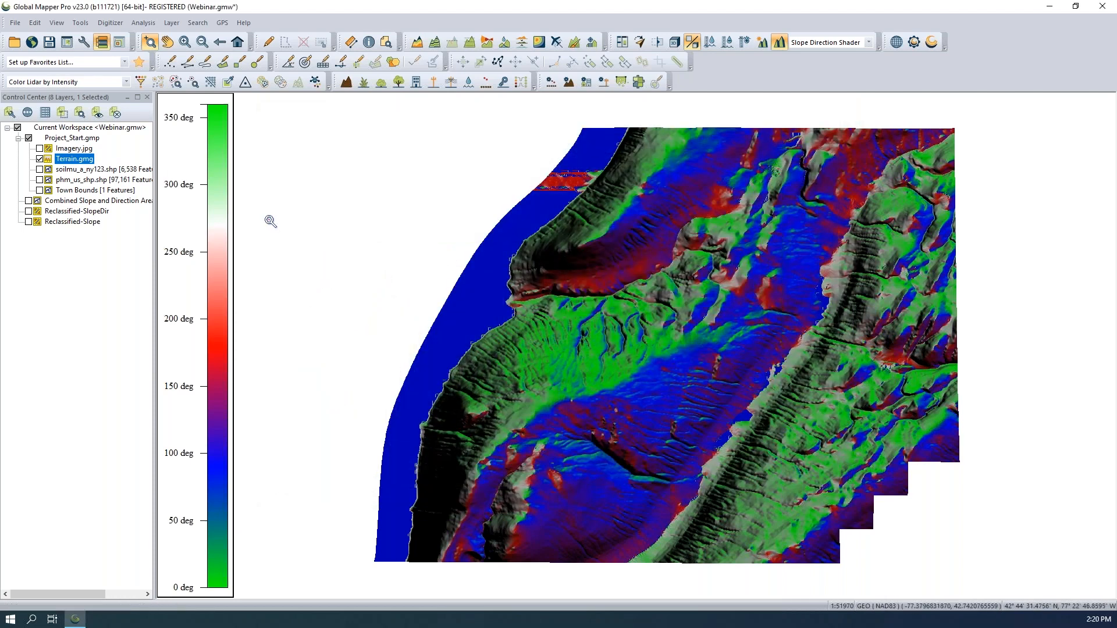
- Hide Terrain.gmg, display both reclassified layers, and place Reclassified-SlopeDir below Reclassified-Slope in the layer order
left_click(29, 211)
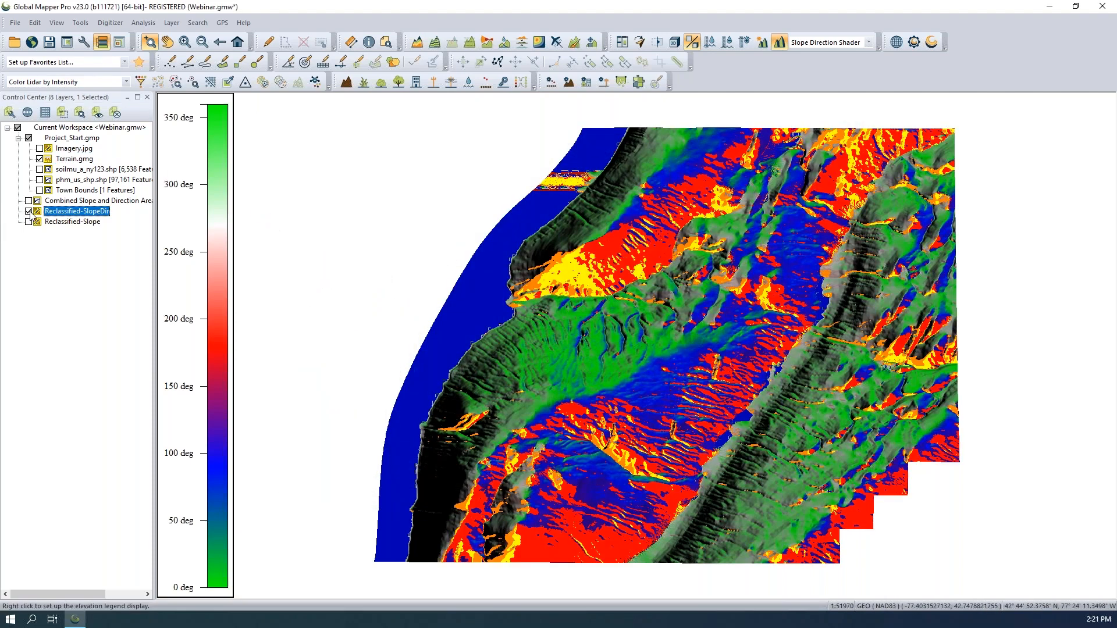
left_click(40, 159)
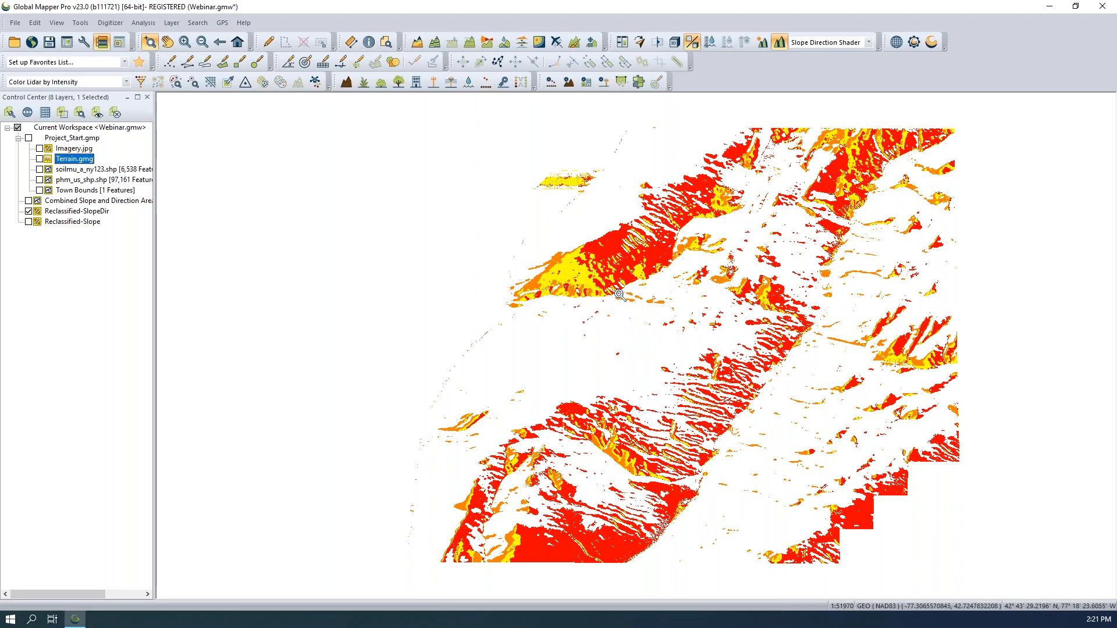
left_click(53, 213)
left_click_drag(53, 216, 54, 235)
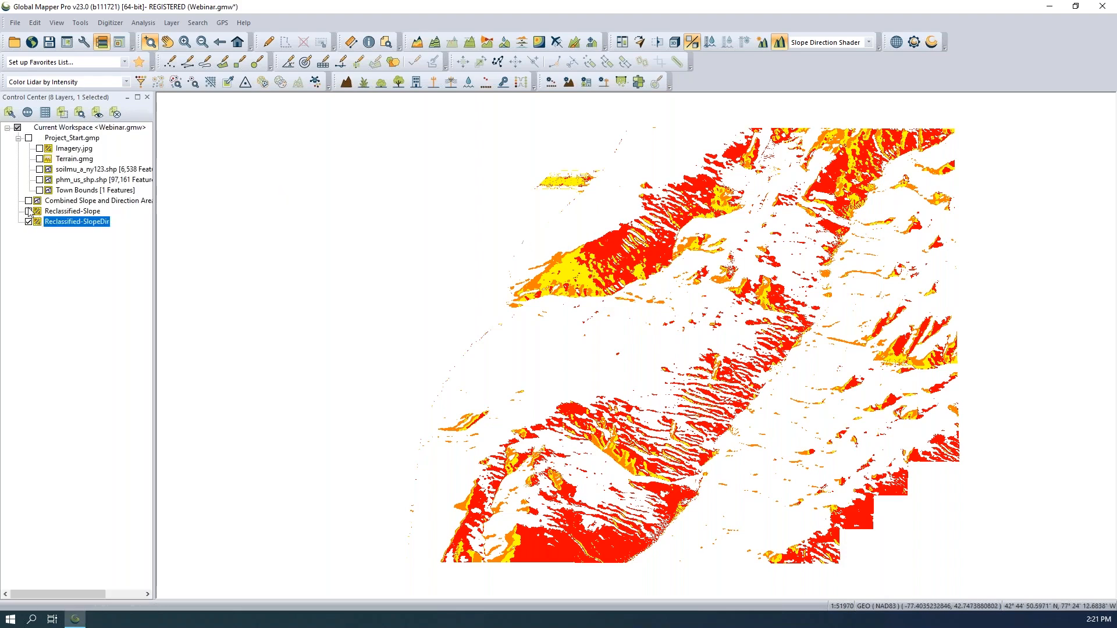
left_click(29, 212)
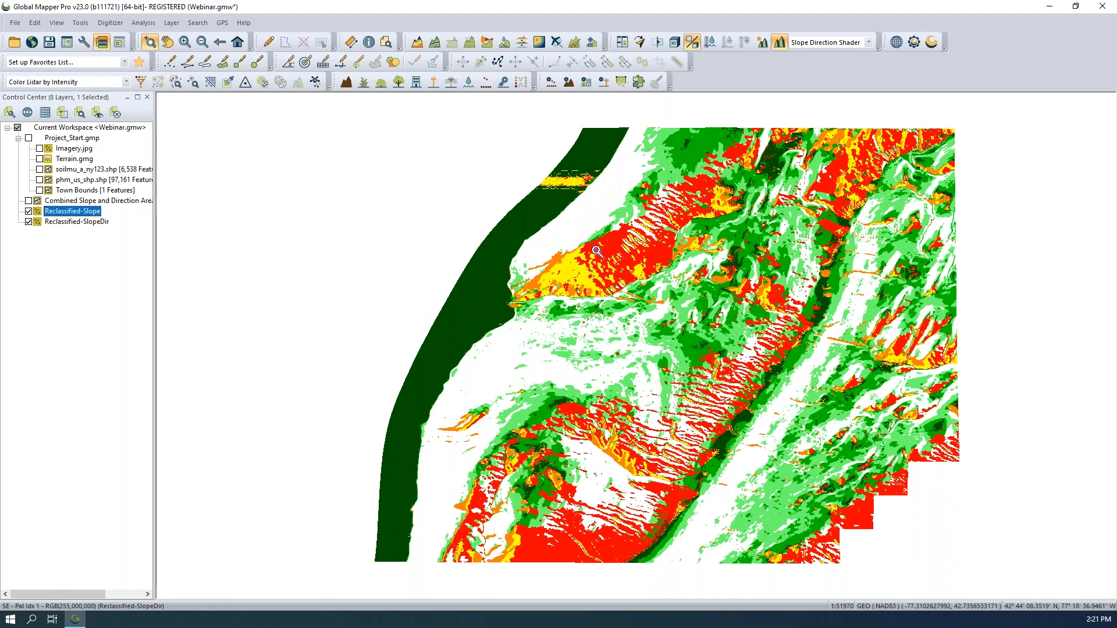
- Set the translucency of the Reclassified-SlopeDir layer to about 50% and apply it
left_click(98, 226)
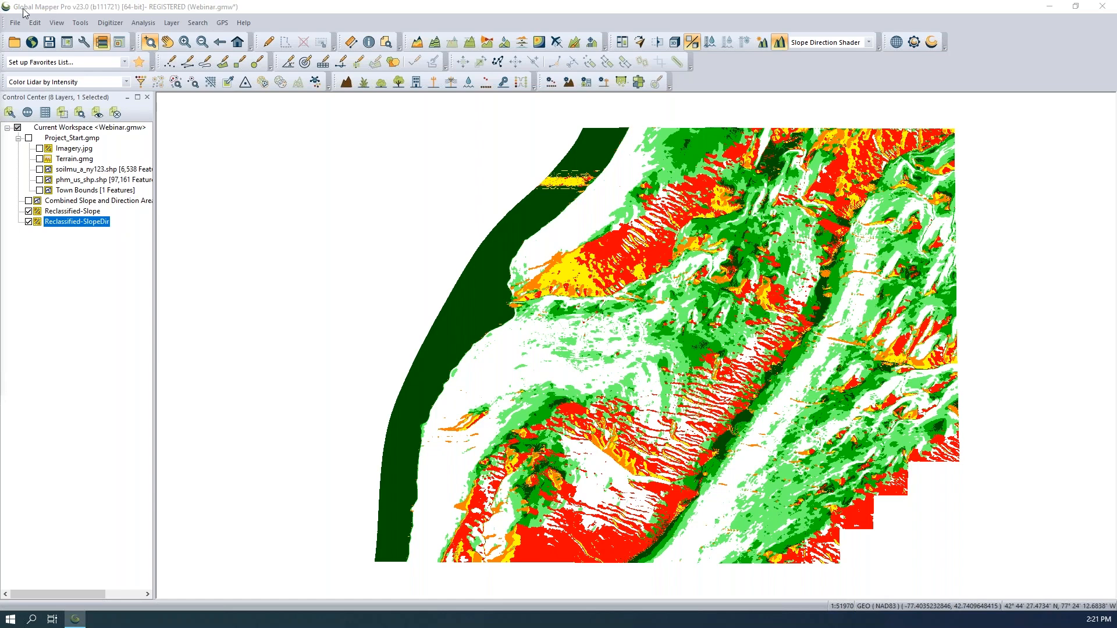
left_click_drag(388, 1, 394, 140)
left_click_drag(396, 226, 360, 226)
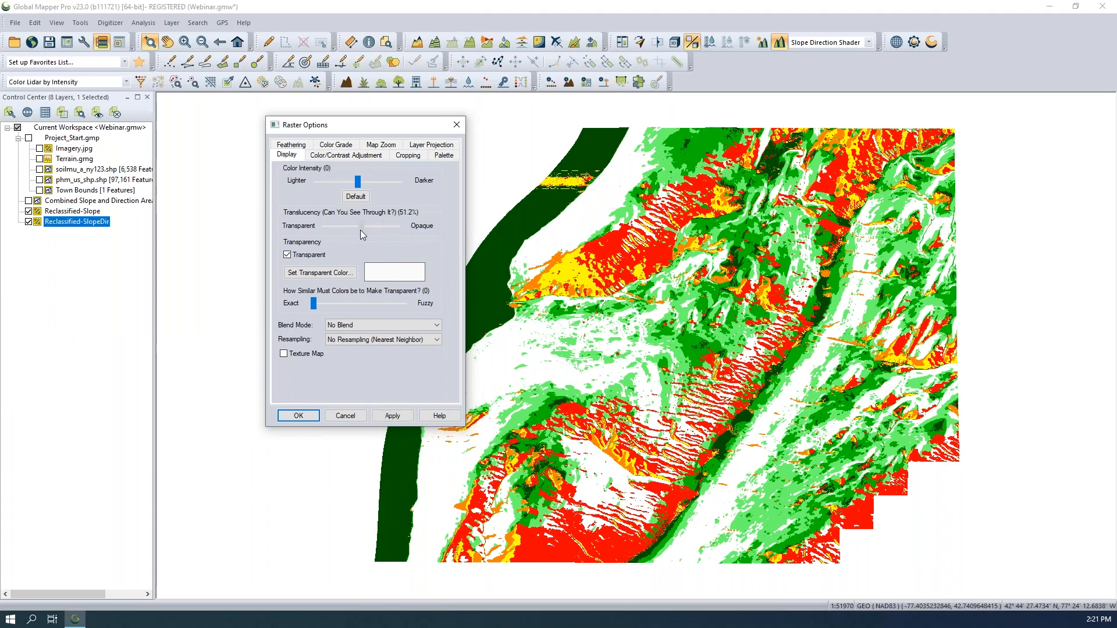
left_click(392, 415)
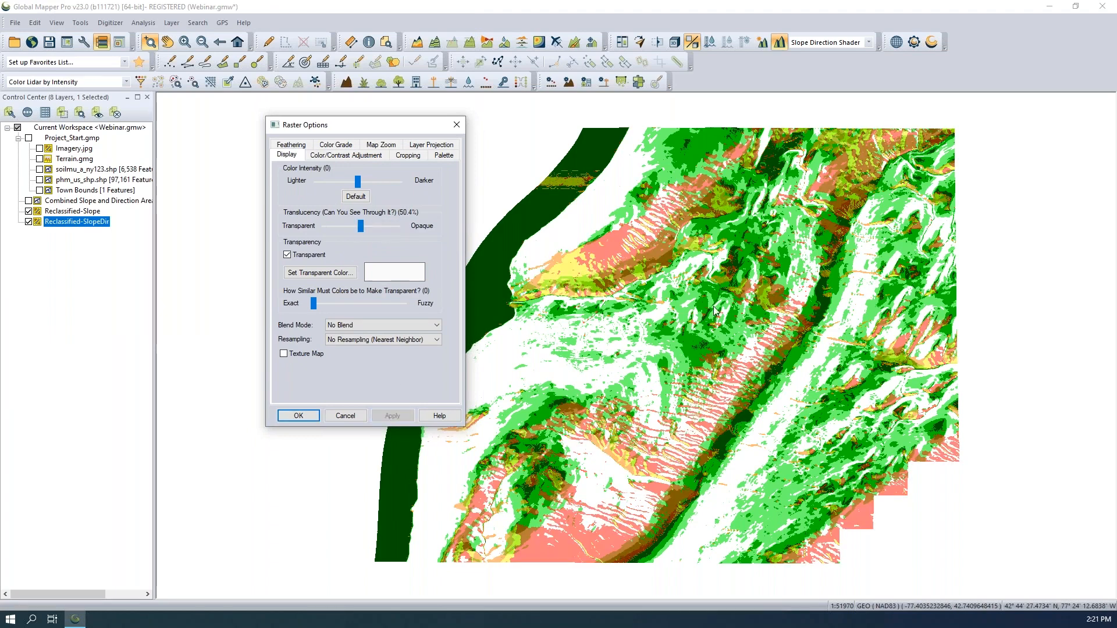
left_click(457, 124)
scroll(664, 271, "up", 2)
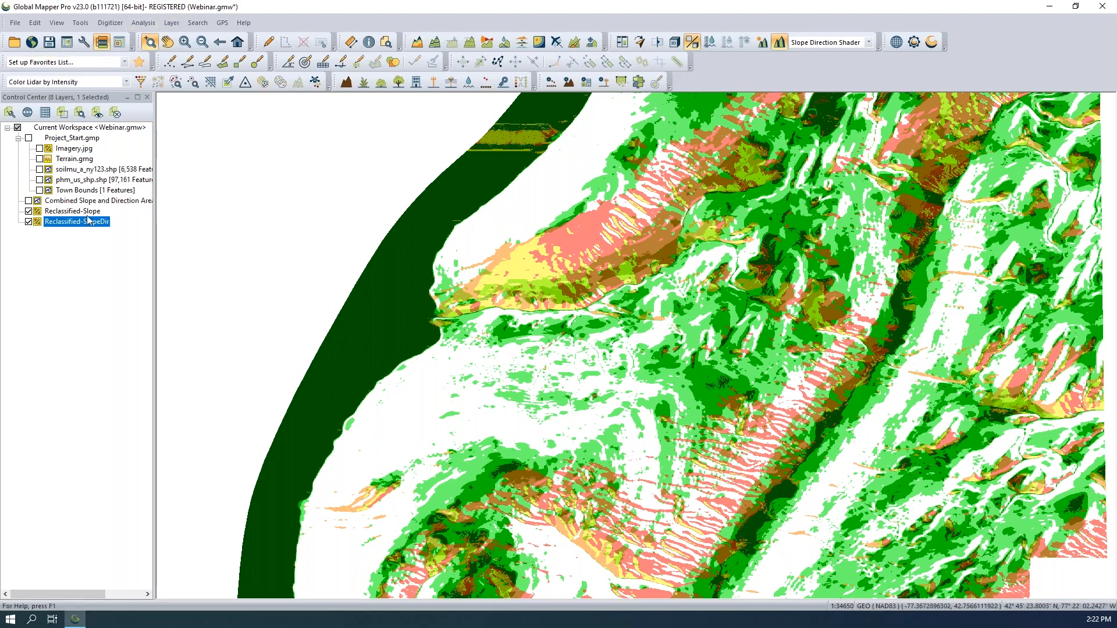
- Start a Raster Calculator operation on Reclassified-Slope and Reclassified-SlopeDir, with the layer description Combined Slope and Direction
left_click(143, 22)
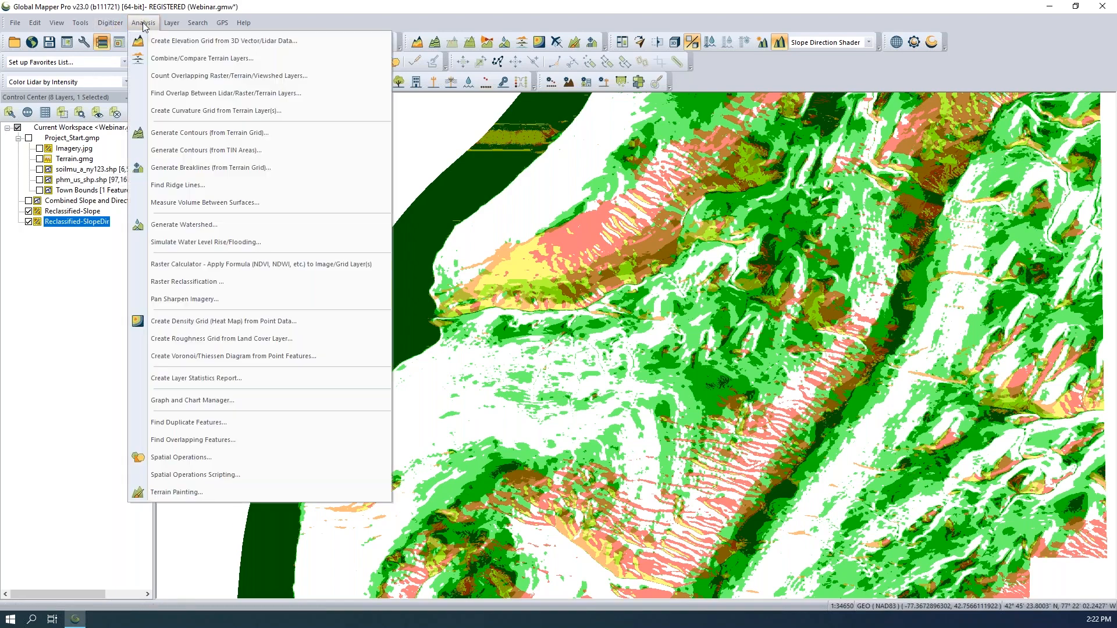
left_click(204, 270)
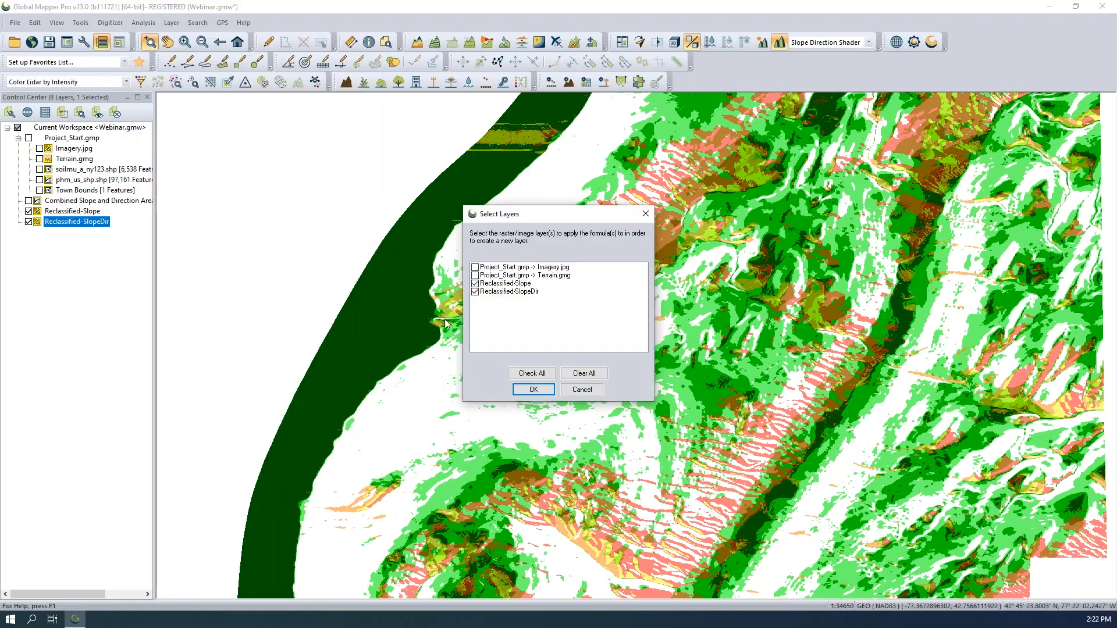
left_click(531, 388)
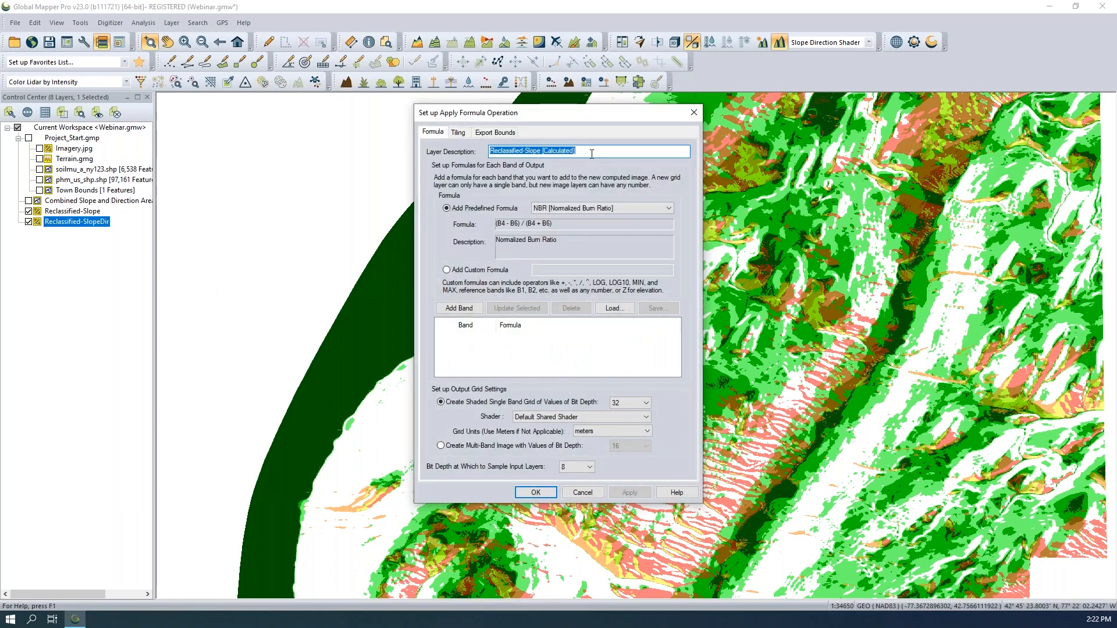
type("Com")
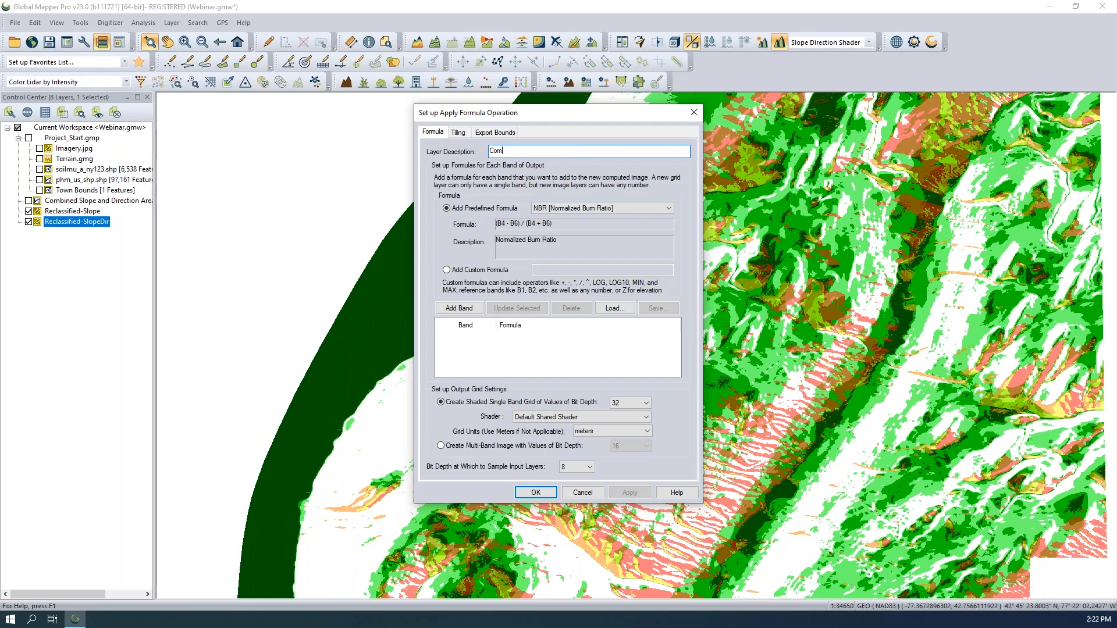
type("bined Slope and Direction")
- Add an output band that uses the custom formula B1*B2
left_click(493, 273)
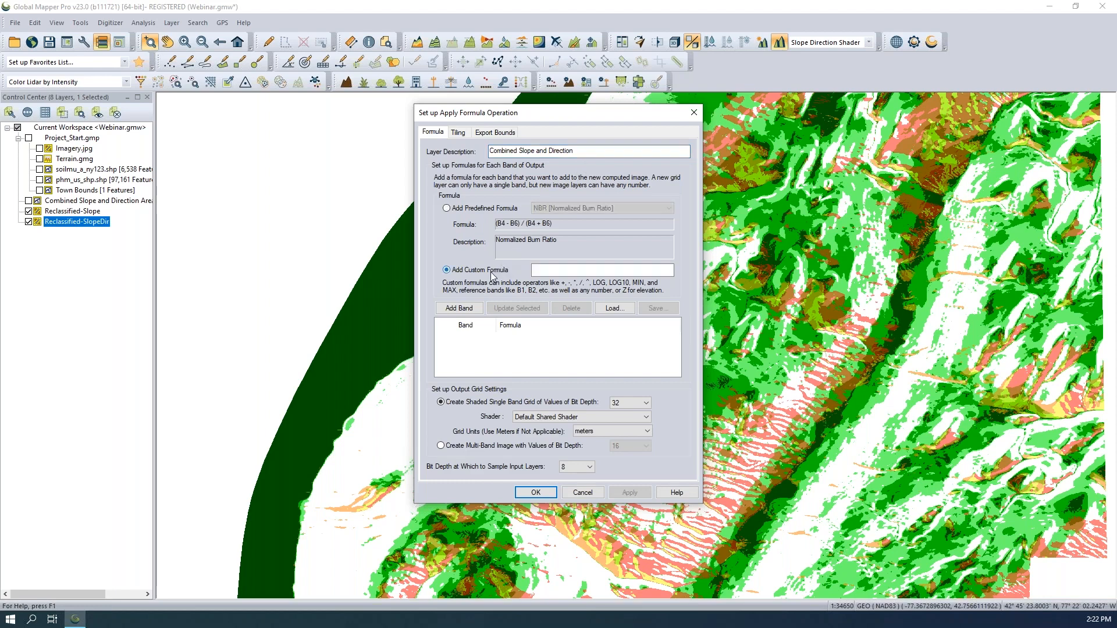
left_click(542, 270)
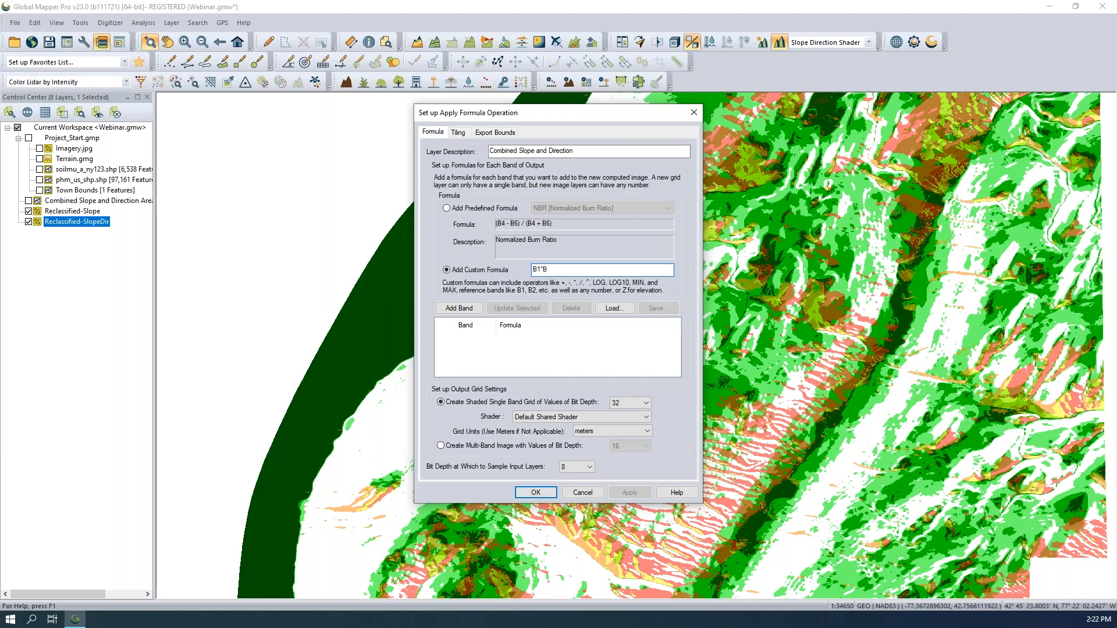
type("@")
key("BackSpace")
left_click(471, 309)
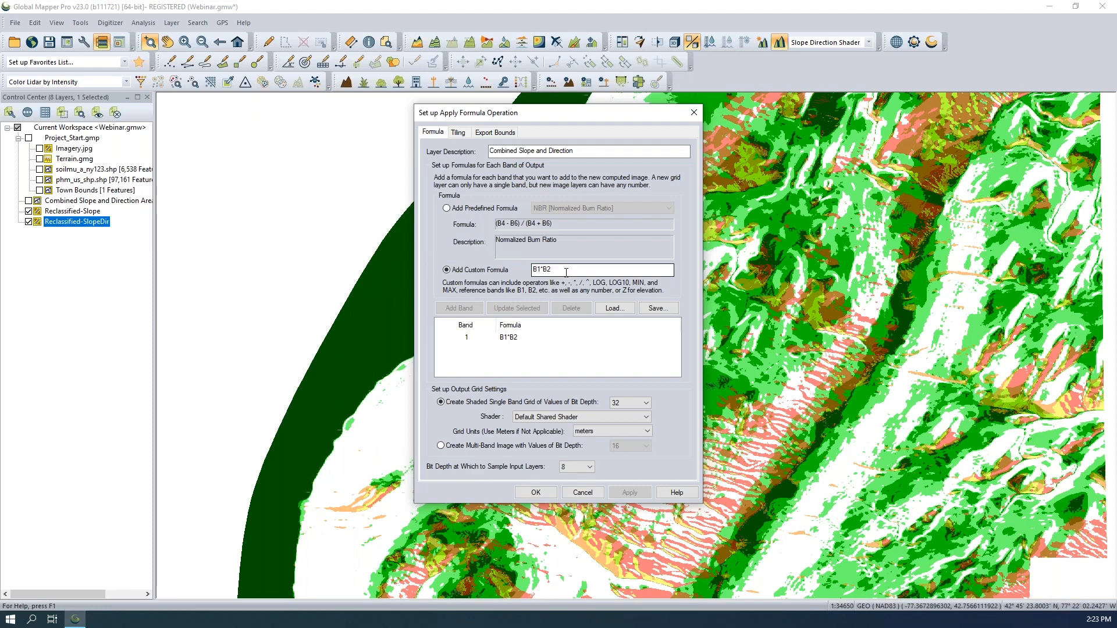
- Choose the bit depth for sampling the input layers and accept the formula settings
left_click(575, 467)
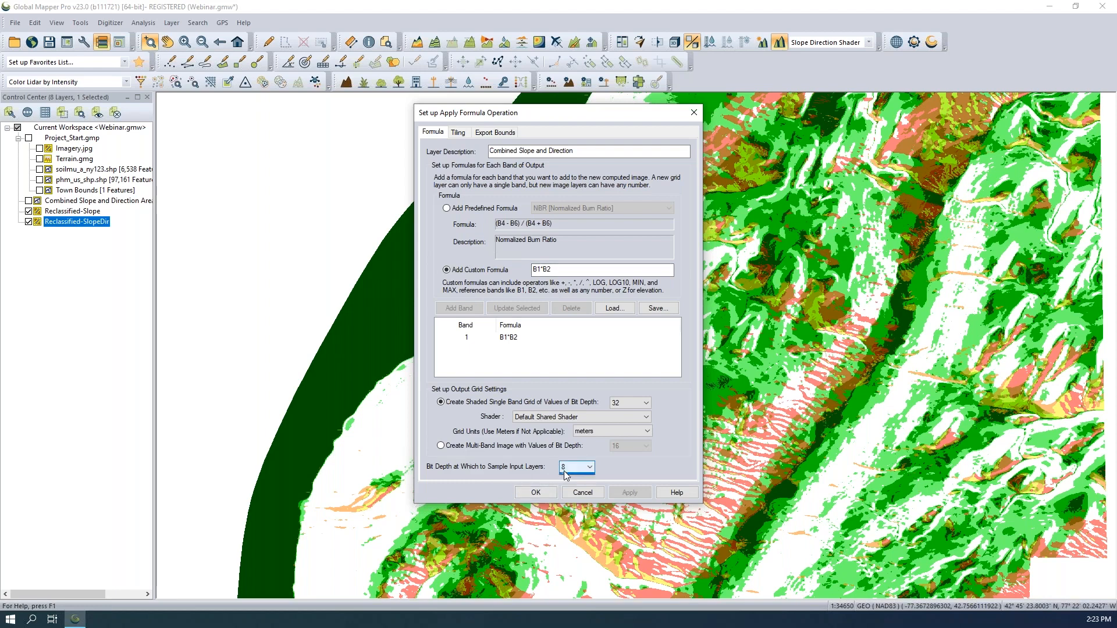
left_click(575, 484)
left_click(534, 493)
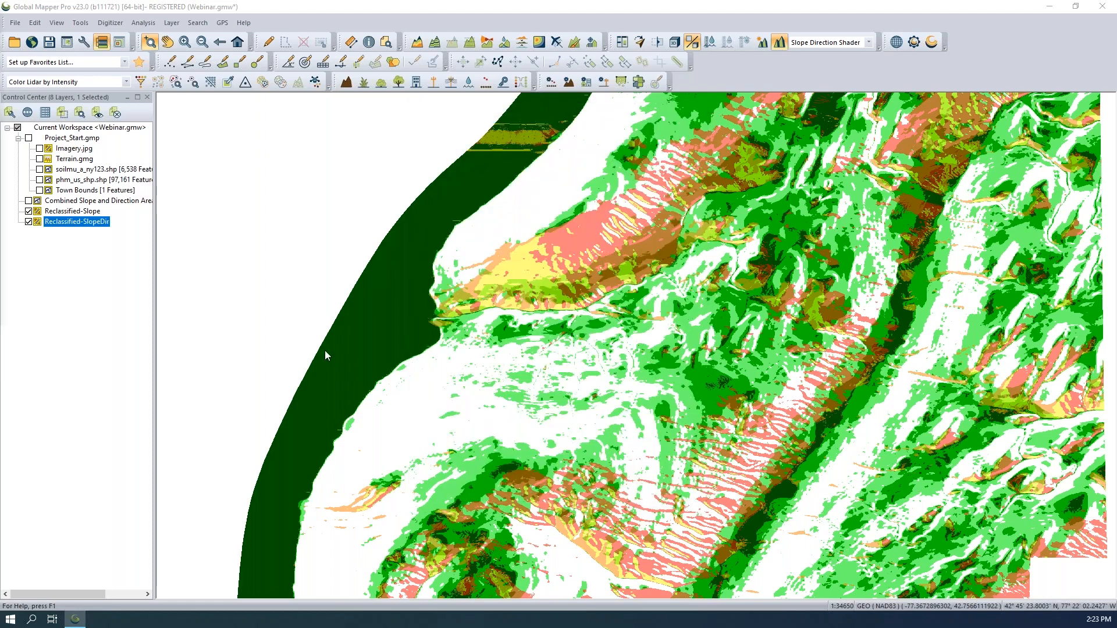
- Limit the Band 1 input to the Reclassified-Slope layer by excluding Reclassified-SlopeDir
left_click_drag(0, 12, 424, 120)
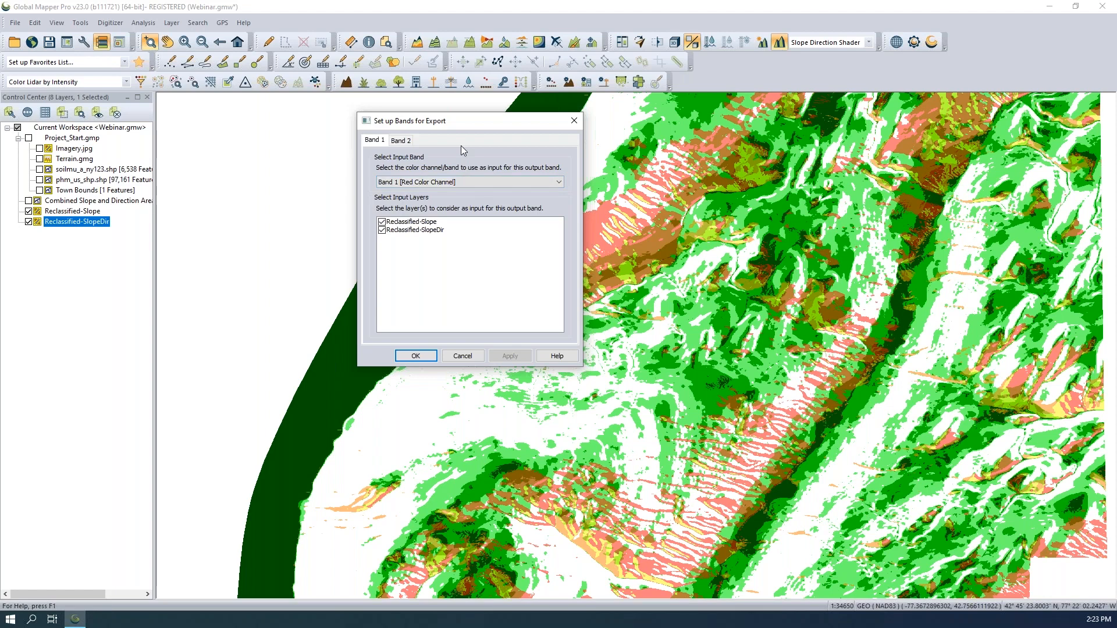
left_click(382, 230)
left_click(398, 224)
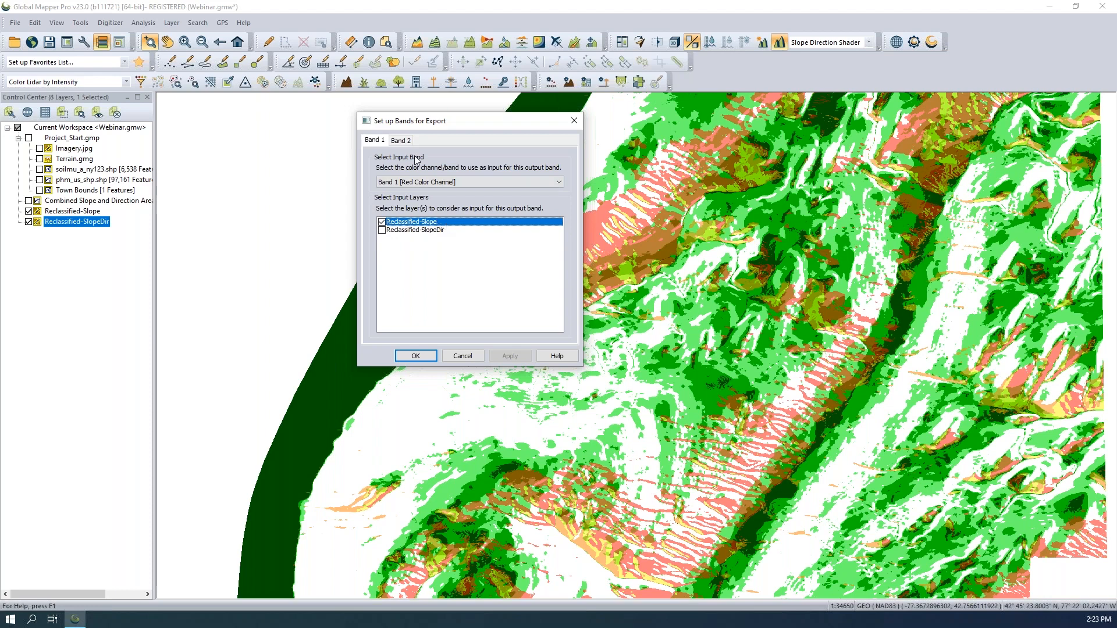
- Limit the Band 2 input to Reclassified-SlopeDir using Band 1 [Red Color Channel], and check the Band 1 setup
left_click(400, 140)
left_click(382, 222)
left_click(403, 230)
left_click(442, 183)
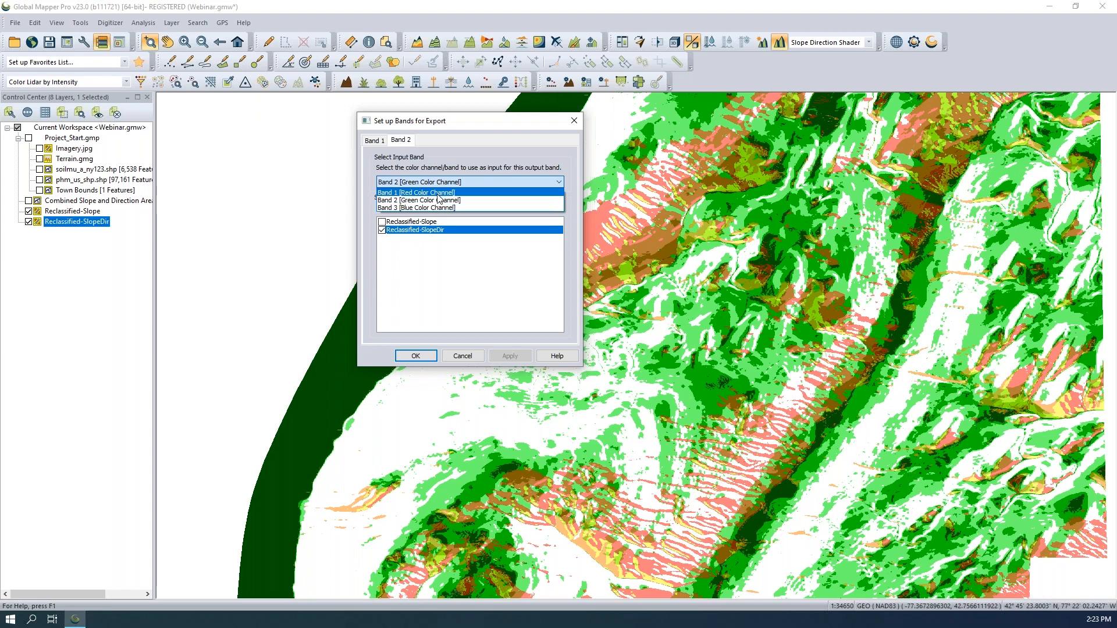
left_click(440, 193)
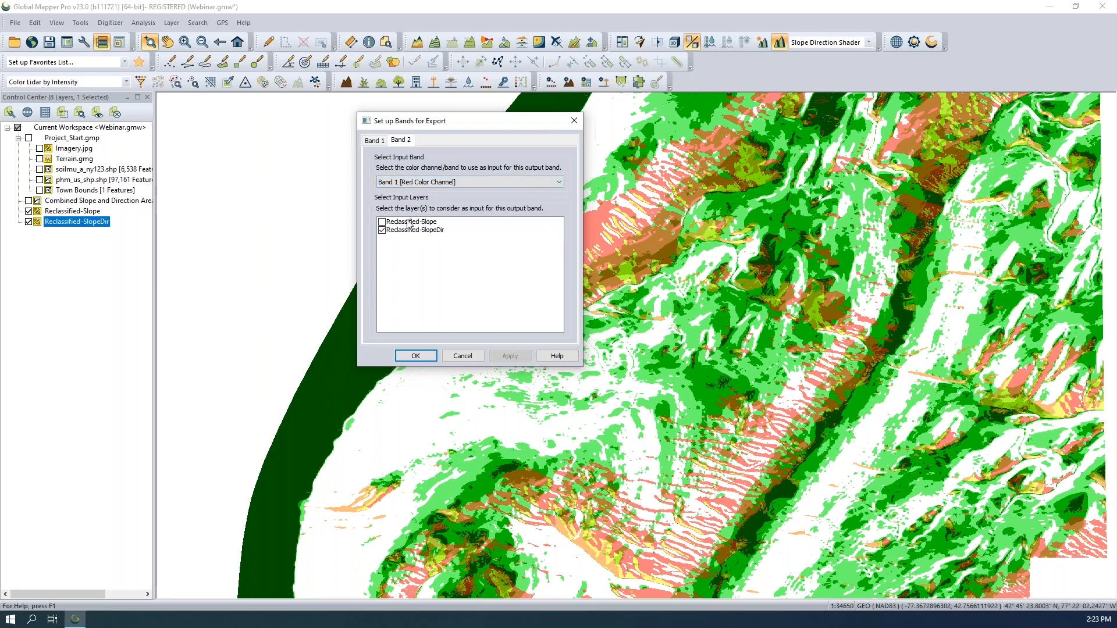
left_click(383, 142)
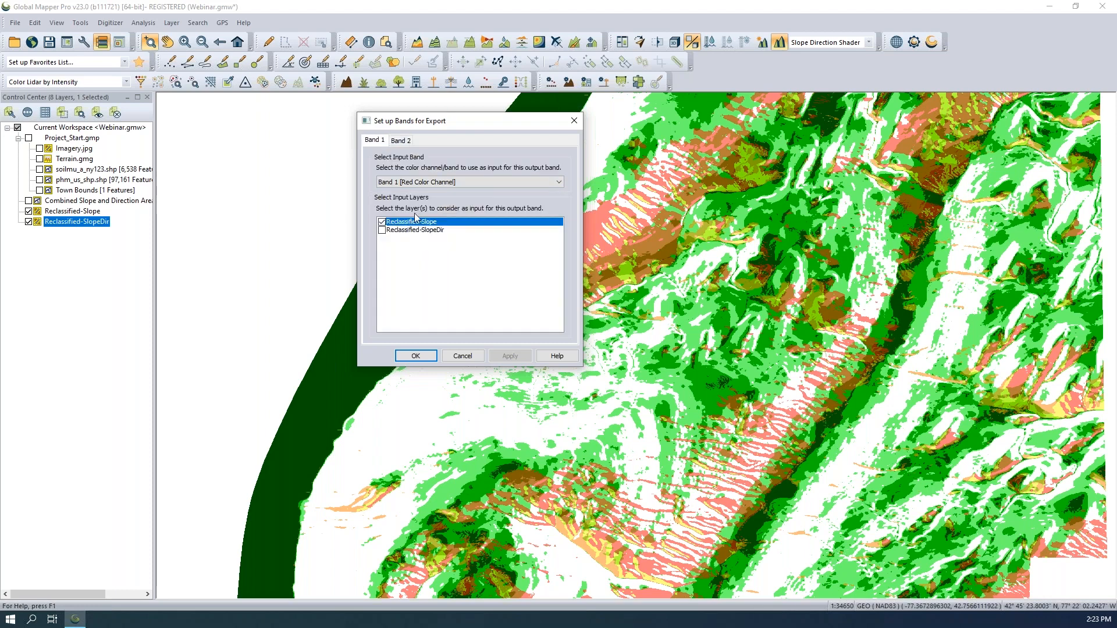
- Check the Band 2 input setup and run the B1*B2 calculation on the two reclassified layers
left_click(400, 141)
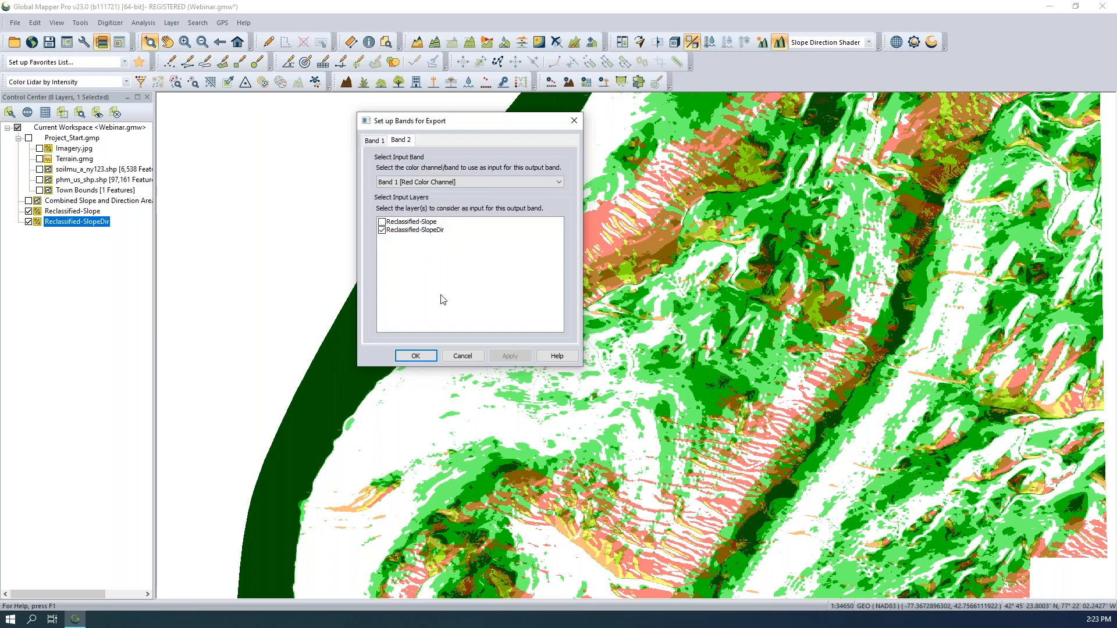
left_click(416, 358)
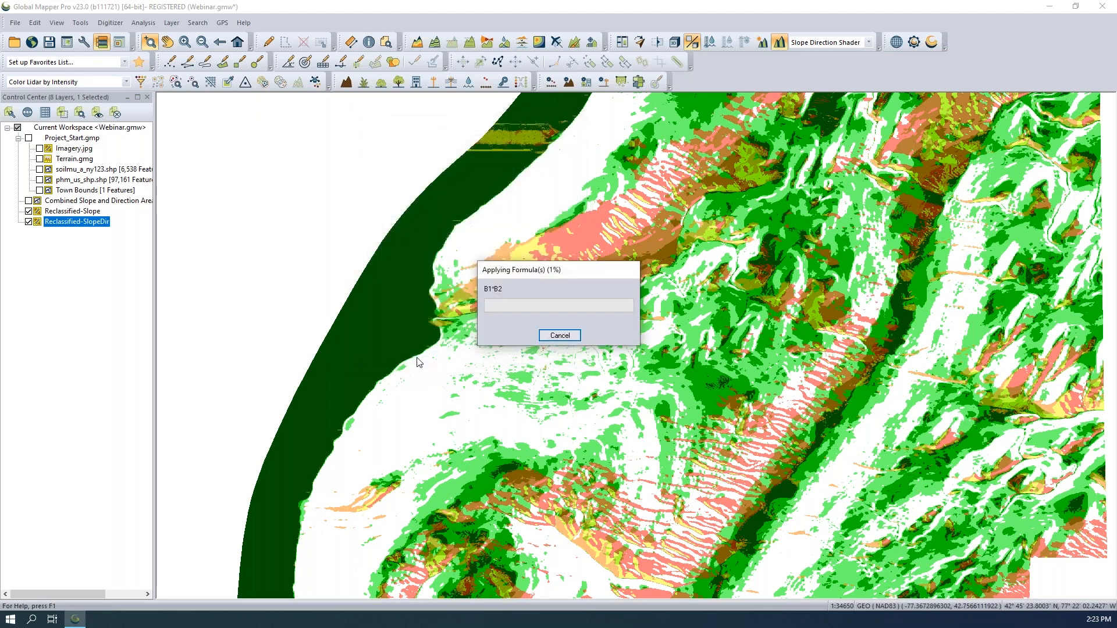
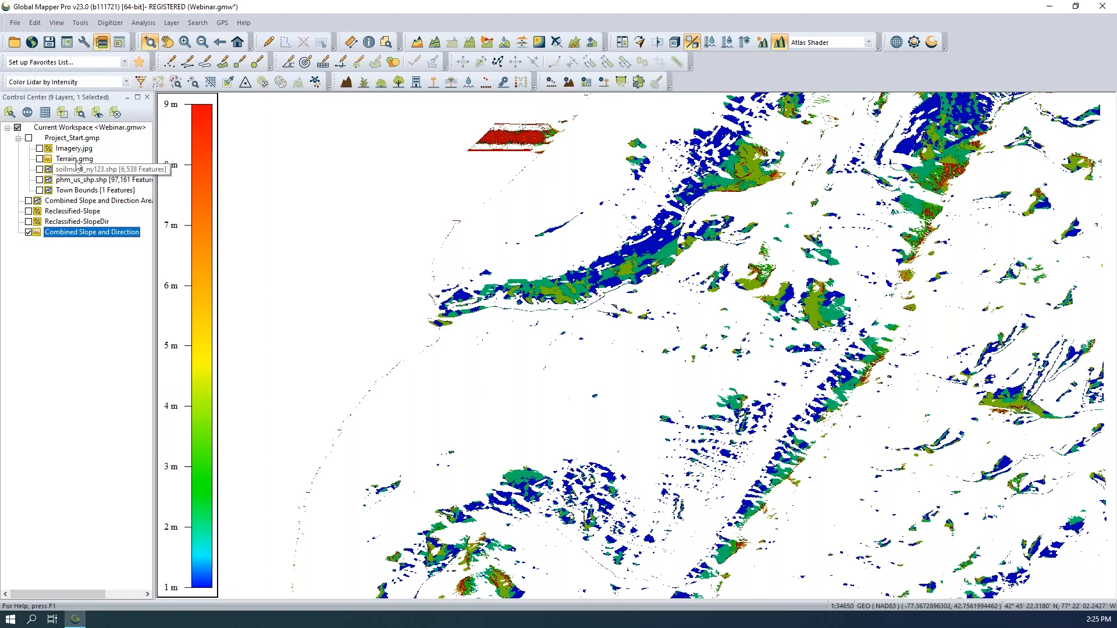
- Display the Combined Slope and Direction layer with the Wine shader and turn off hill shading
left_click(81, 113)
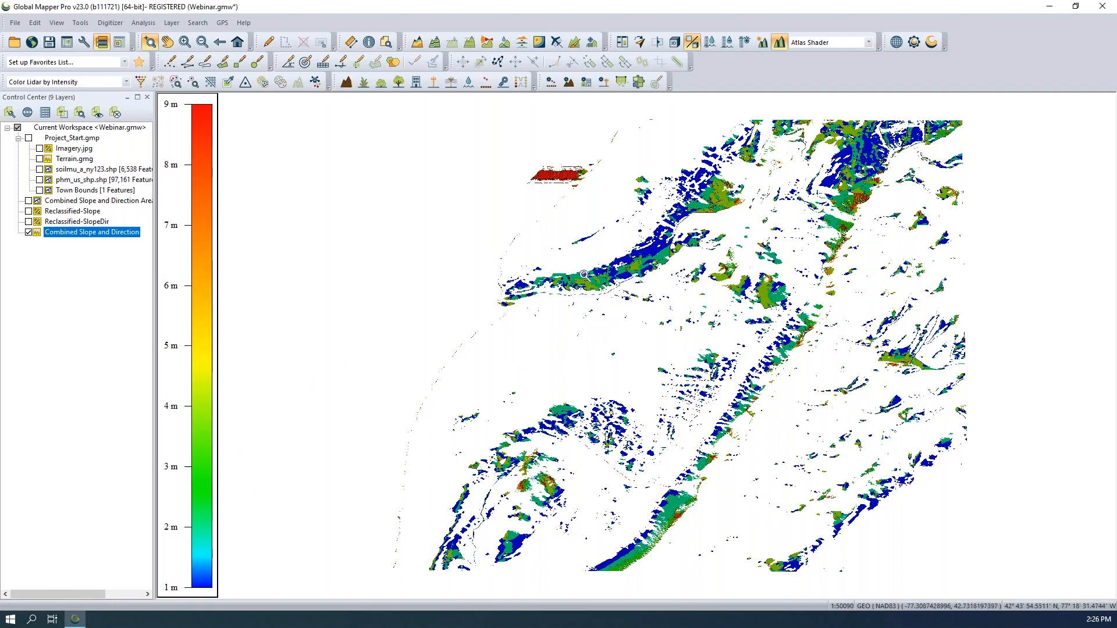
left_click(836, 45)
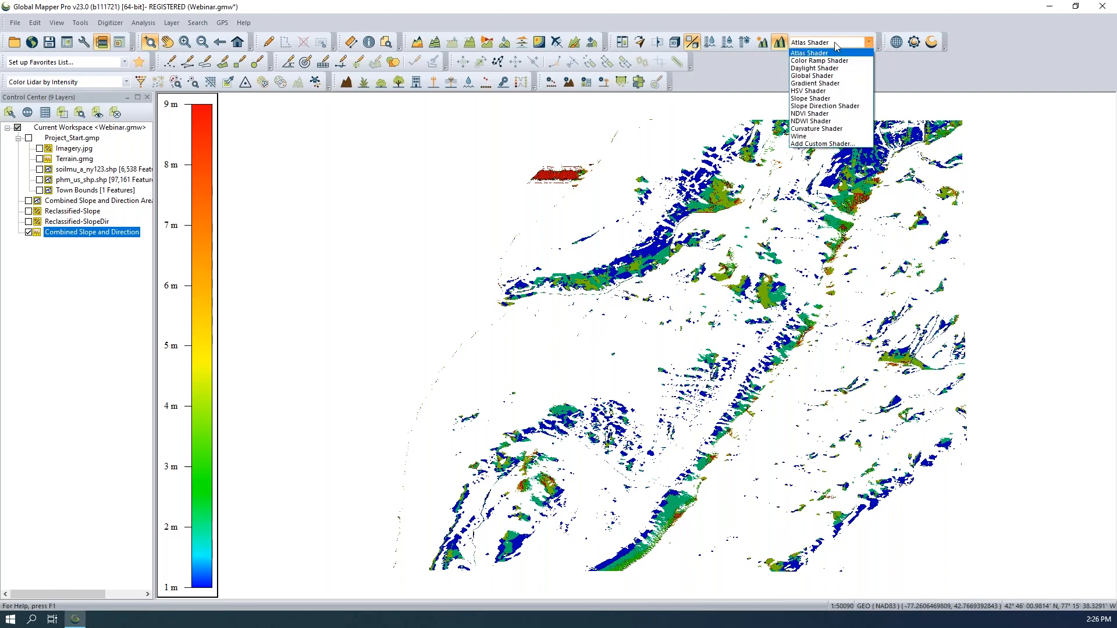
left_click(812, 136)
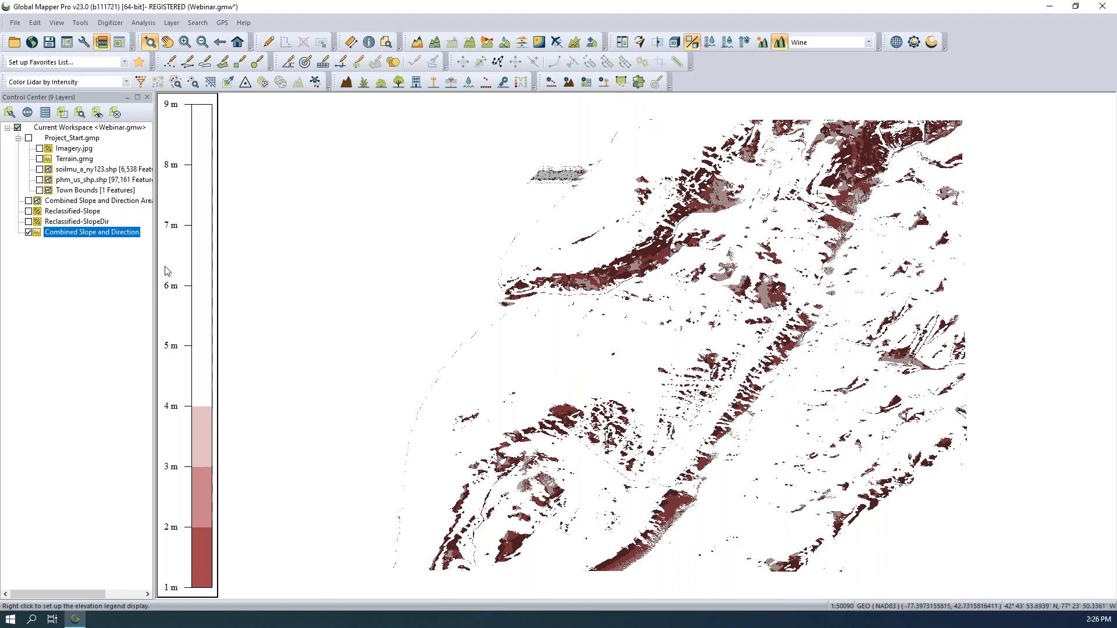
left_click(779, 42)
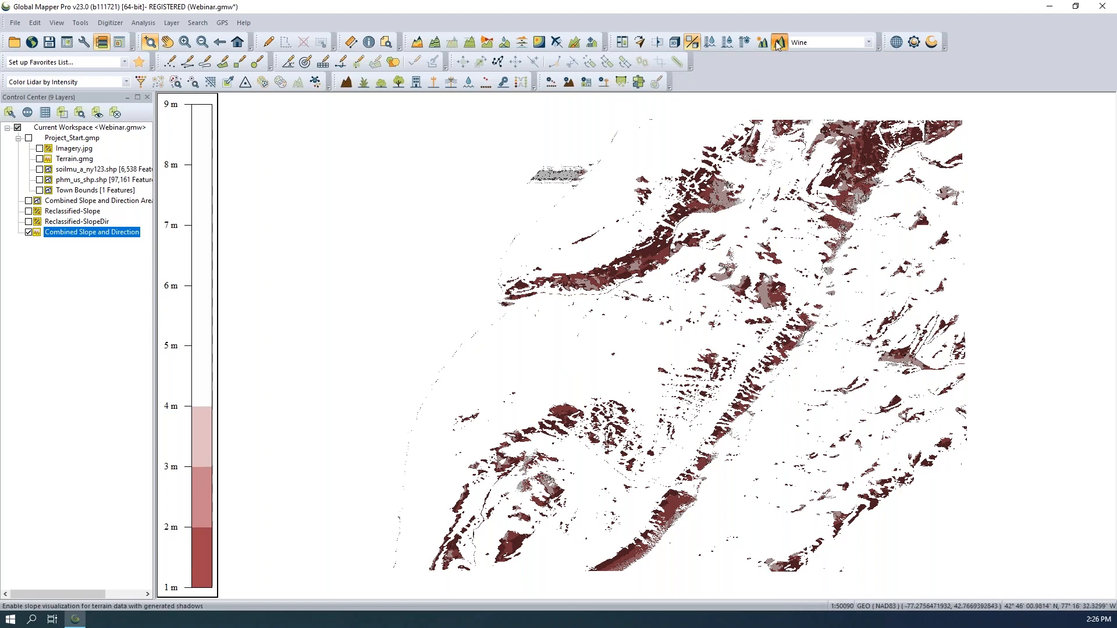
- Set the maximum valid elevation of the Combined Slope and Direction layer to 4 meters
double_click(97, 237)
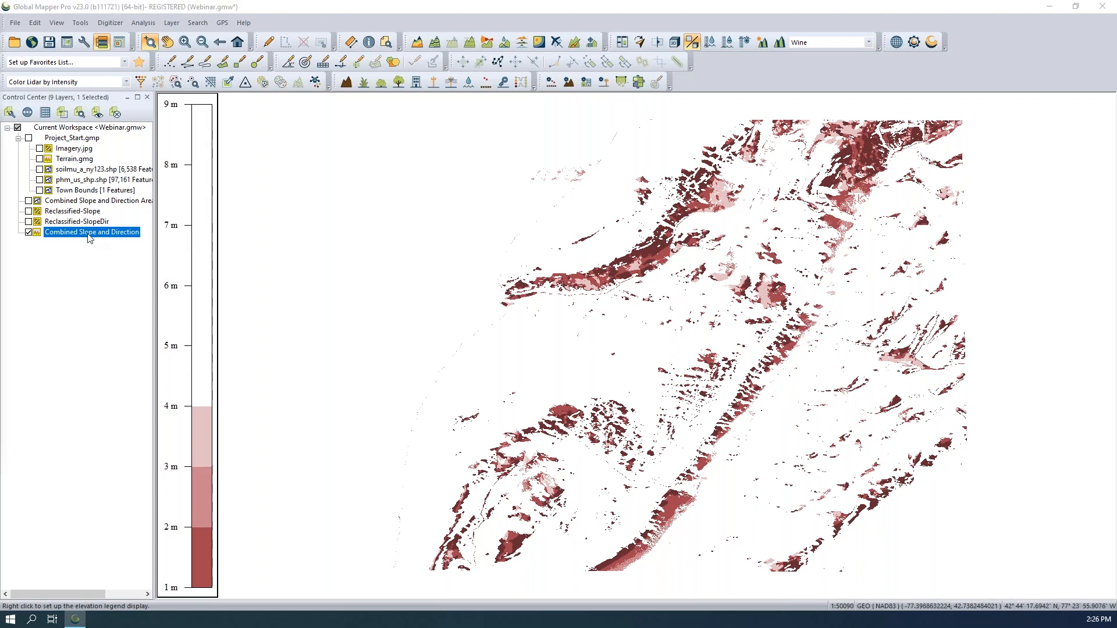
left_click_drag(270, 58, 317, 132)
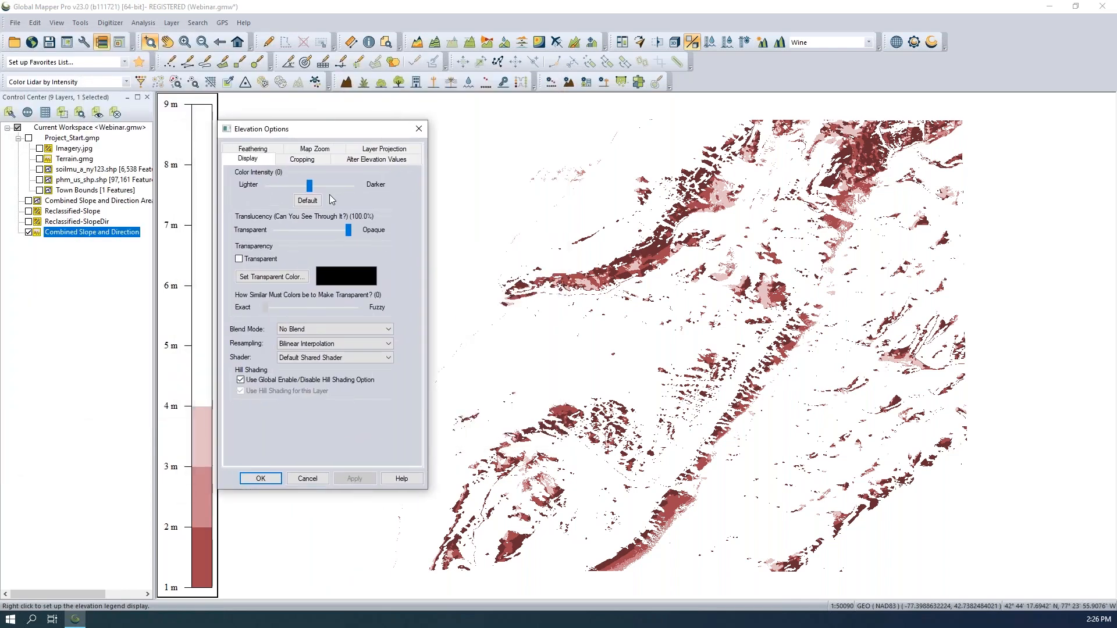
left_click(391, 163)
left_click_drag(330, 304, 311, 304)
type("4")
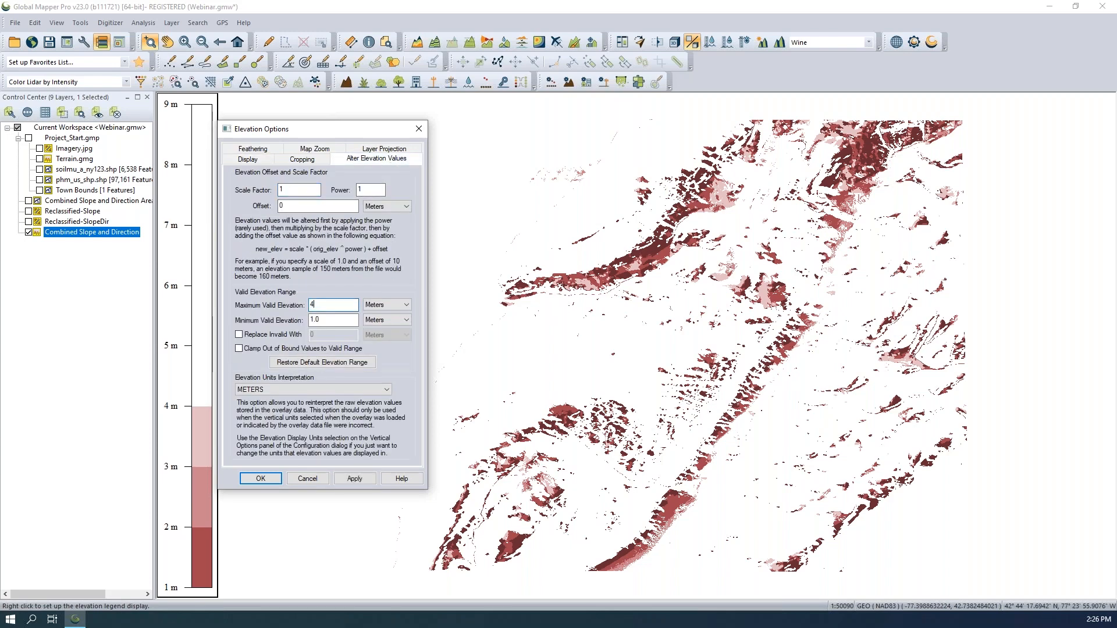
left_click(272, 478)
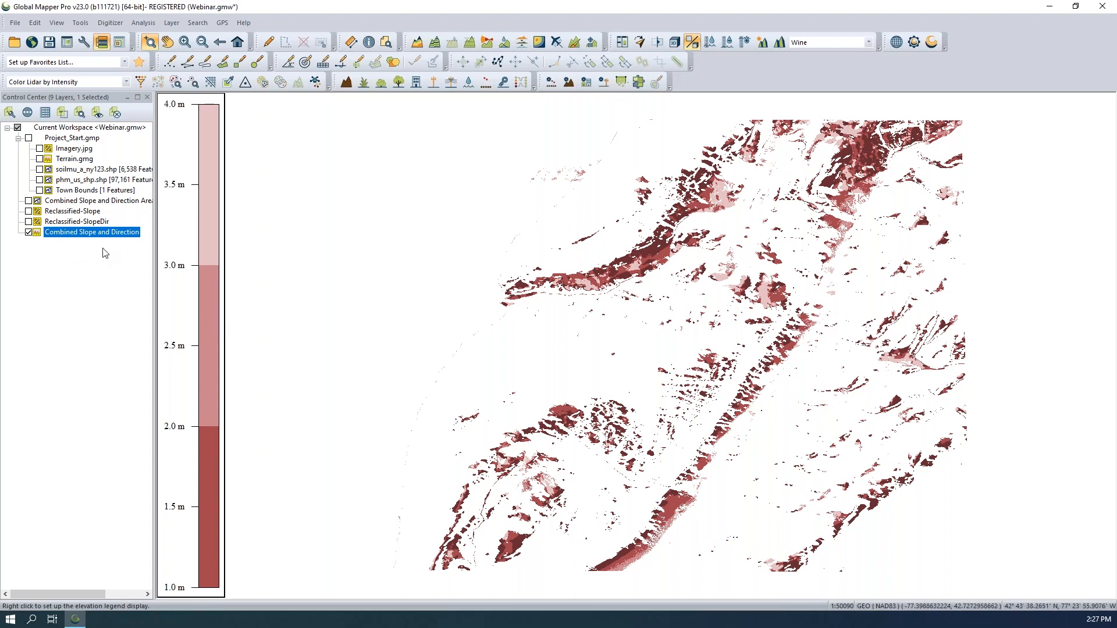
left_click(171, 24)
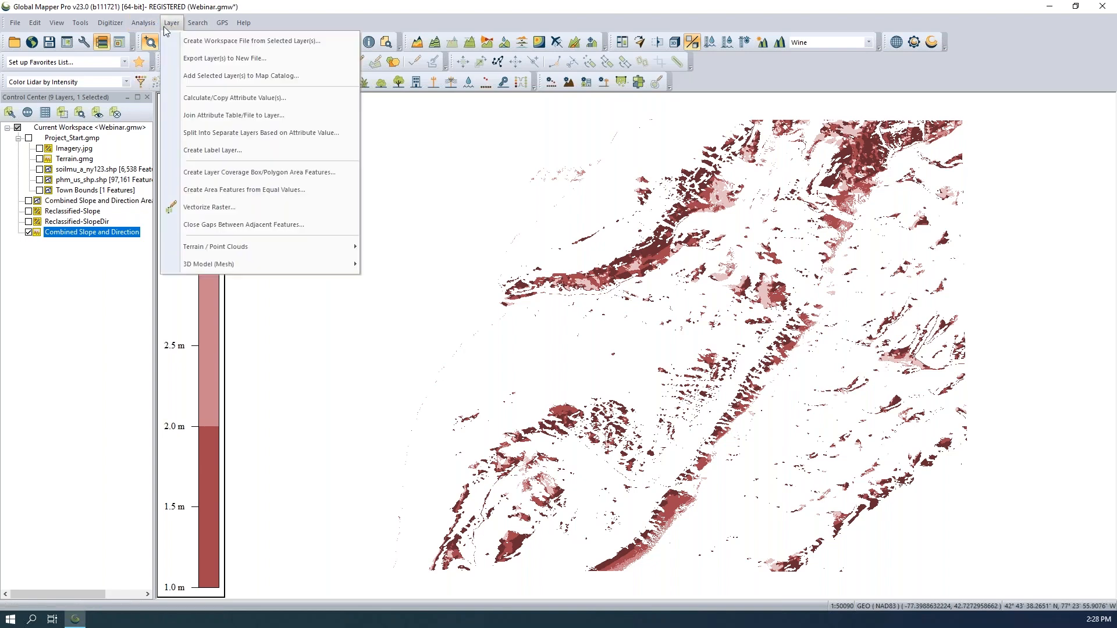
left_click(251, 189)
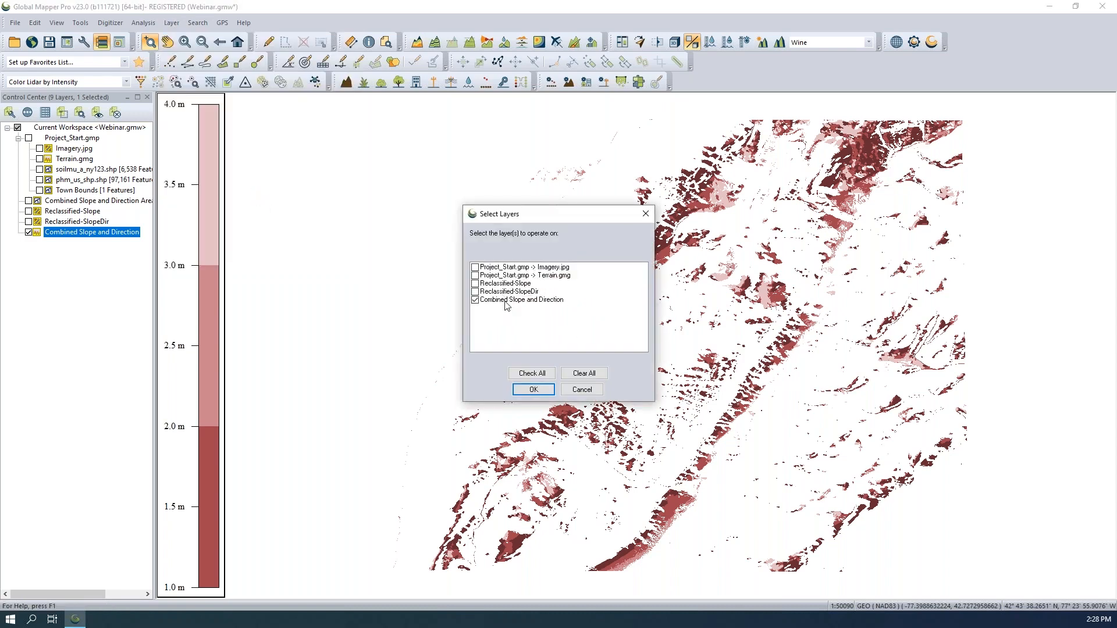
left_click(505, 302)
left_click(532, 394)
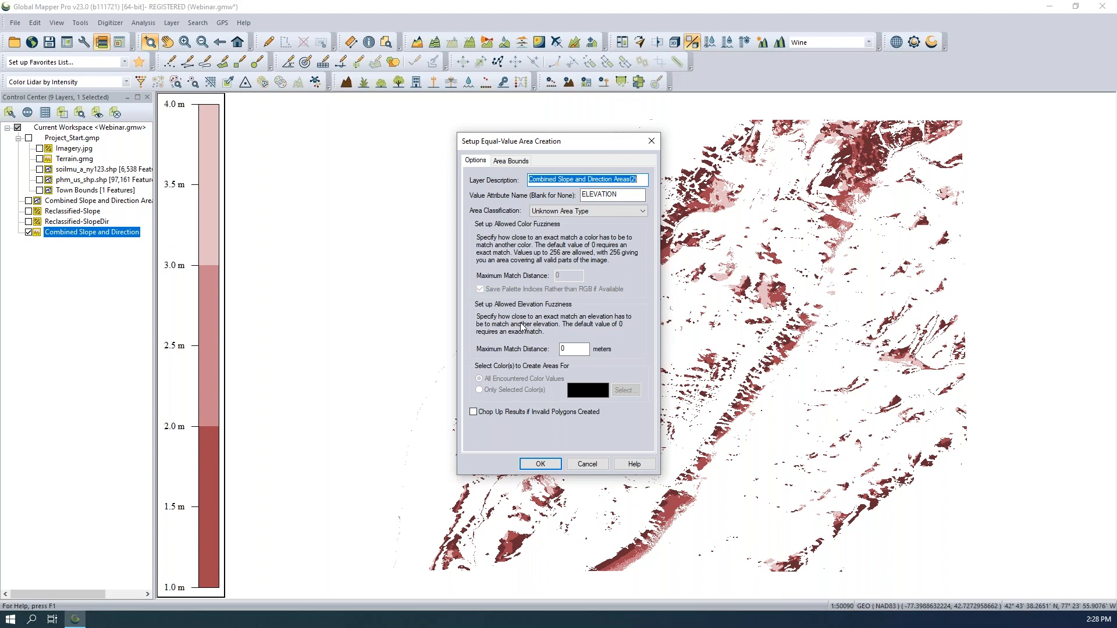
left_click(522, 414)
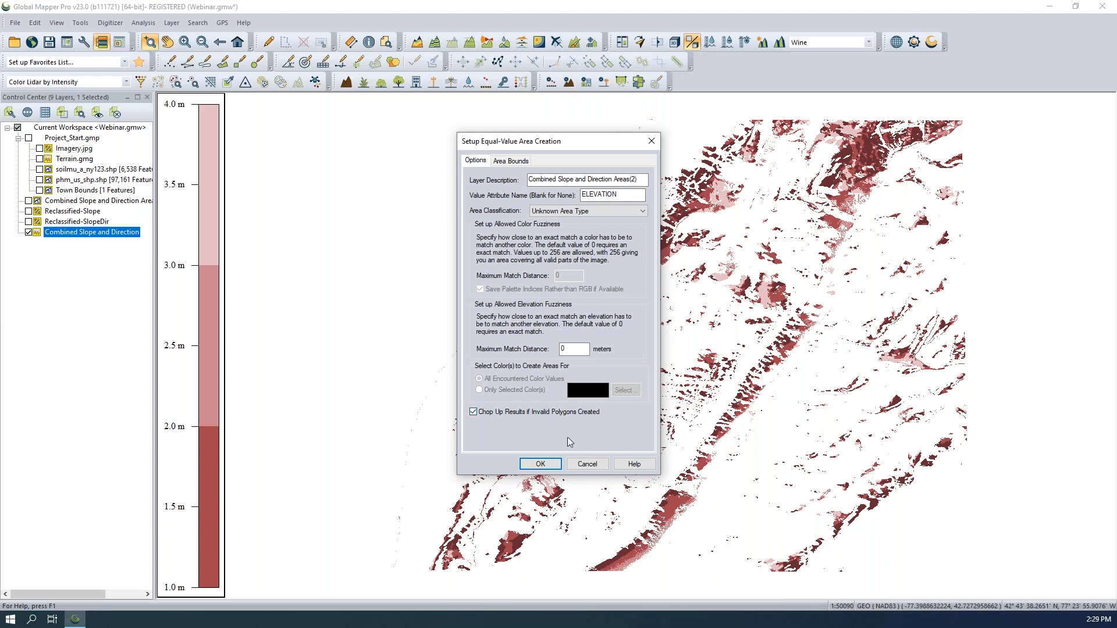
left_click(586, 464)
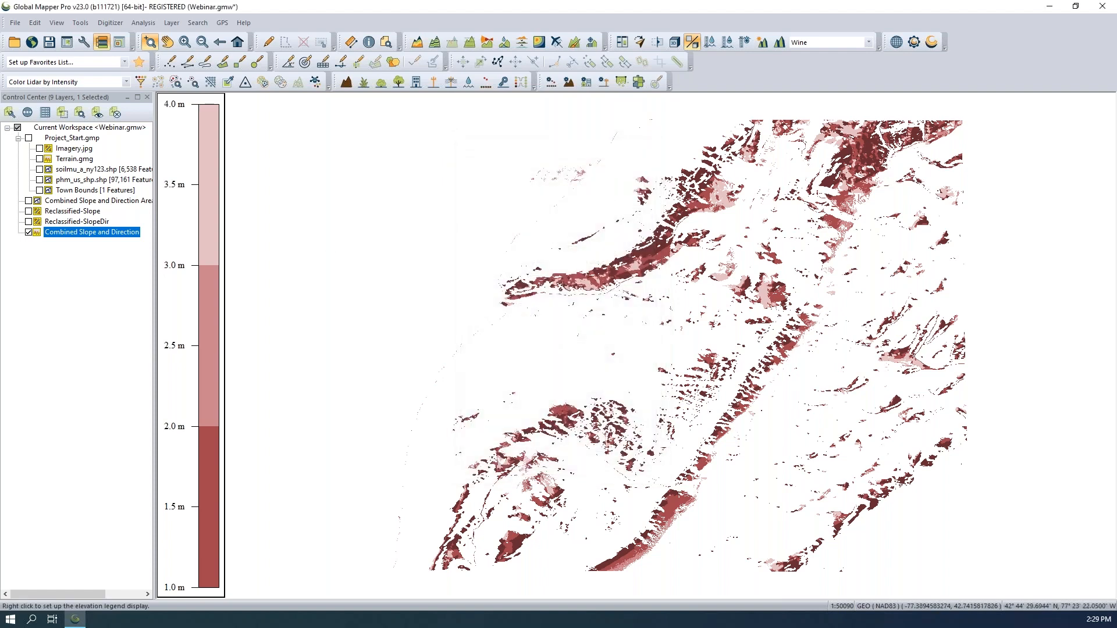
- Show the Combined Slope and Direction Areas layer and hide the Combined Slope and Direction raster
left_click(28, 200)
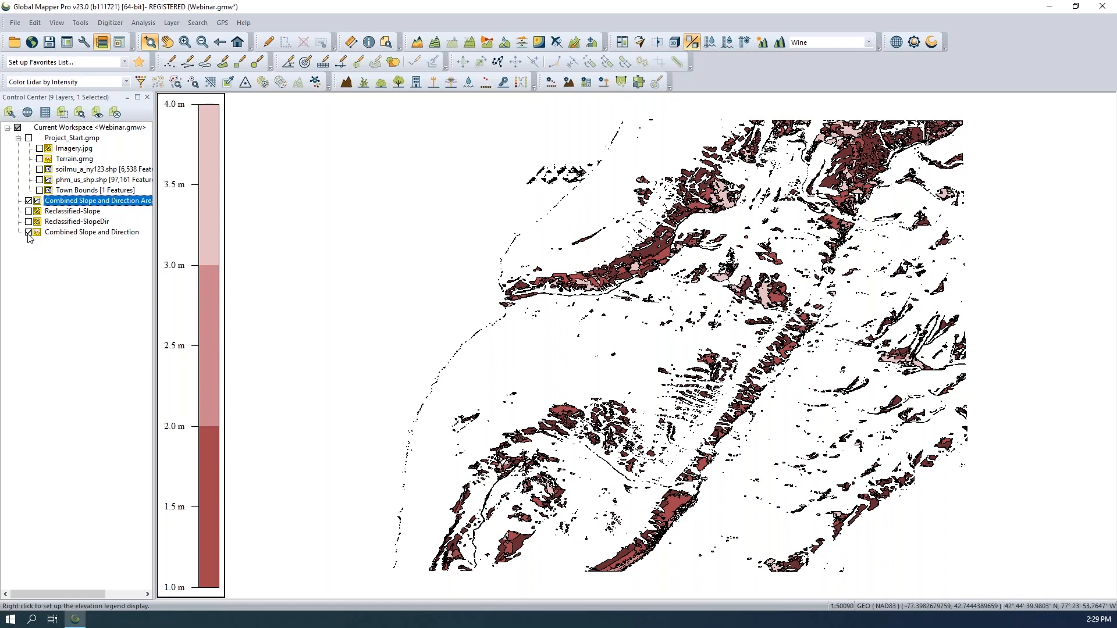
left_click(29, 232)
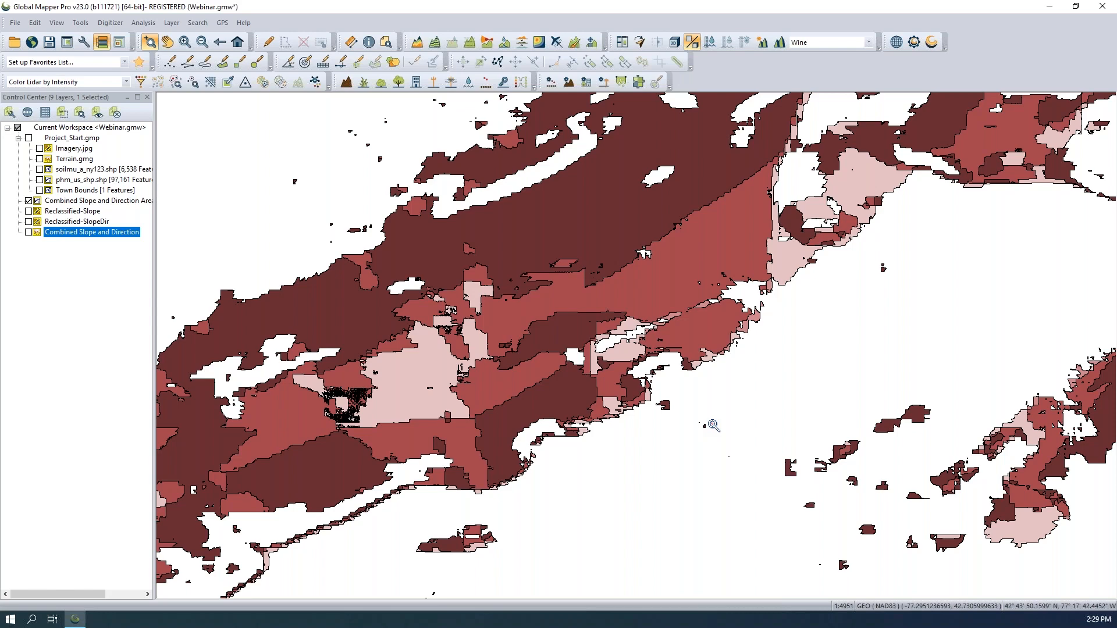
- Inspect the ELEVATION attribute of the large dark red polygon in the Combined Slope and Direction Areas layer
left_click(369, 45)
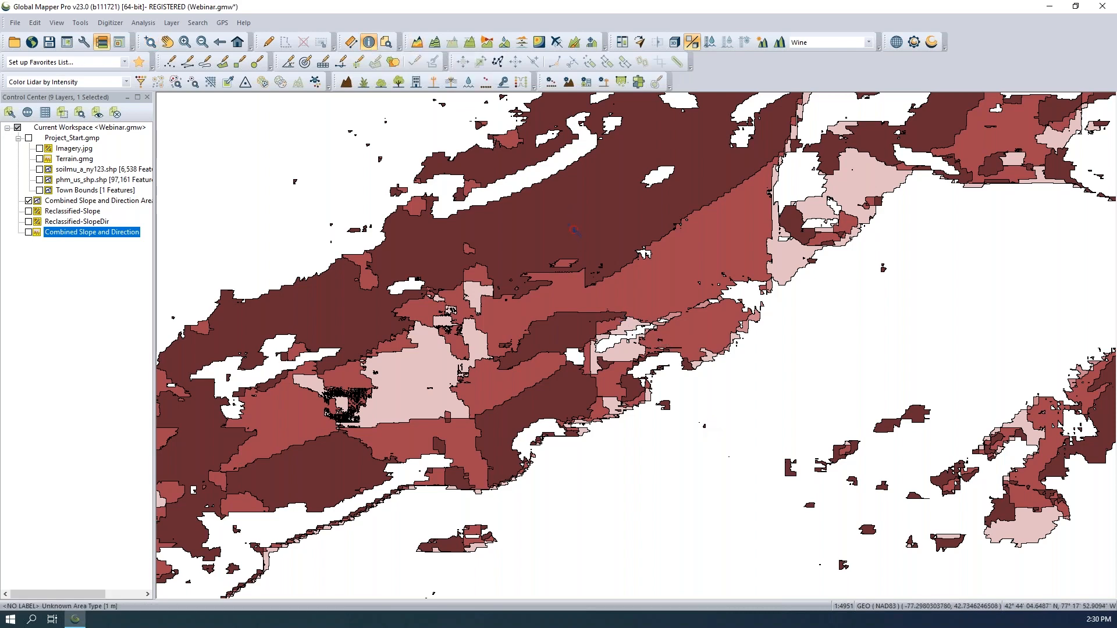
left_click(575, 229)
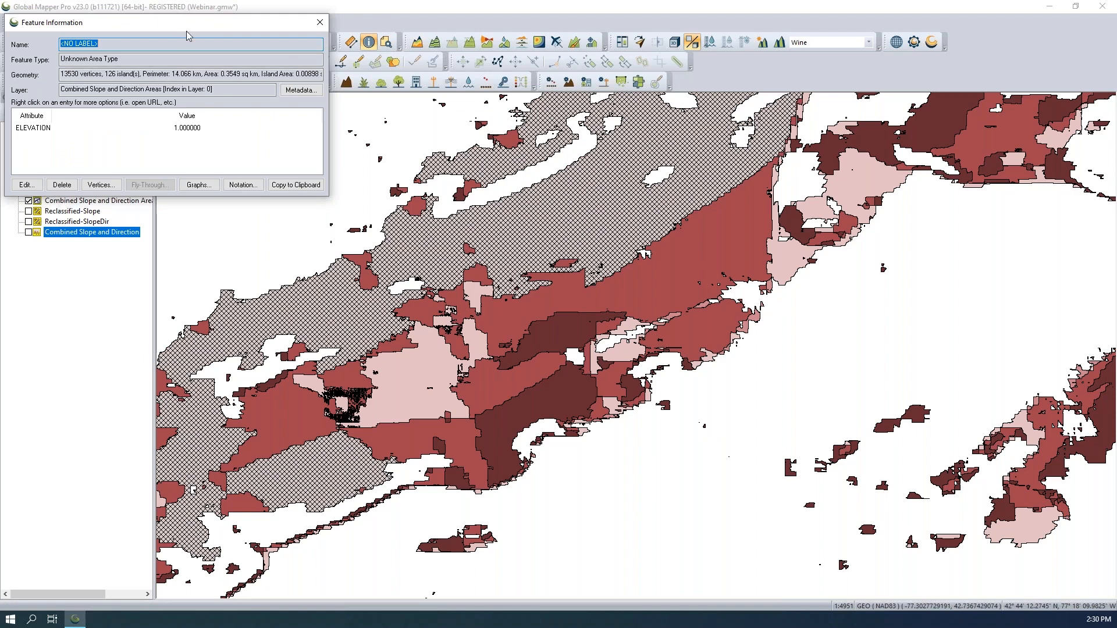
left_click_drag(187, 27, 358, 161)
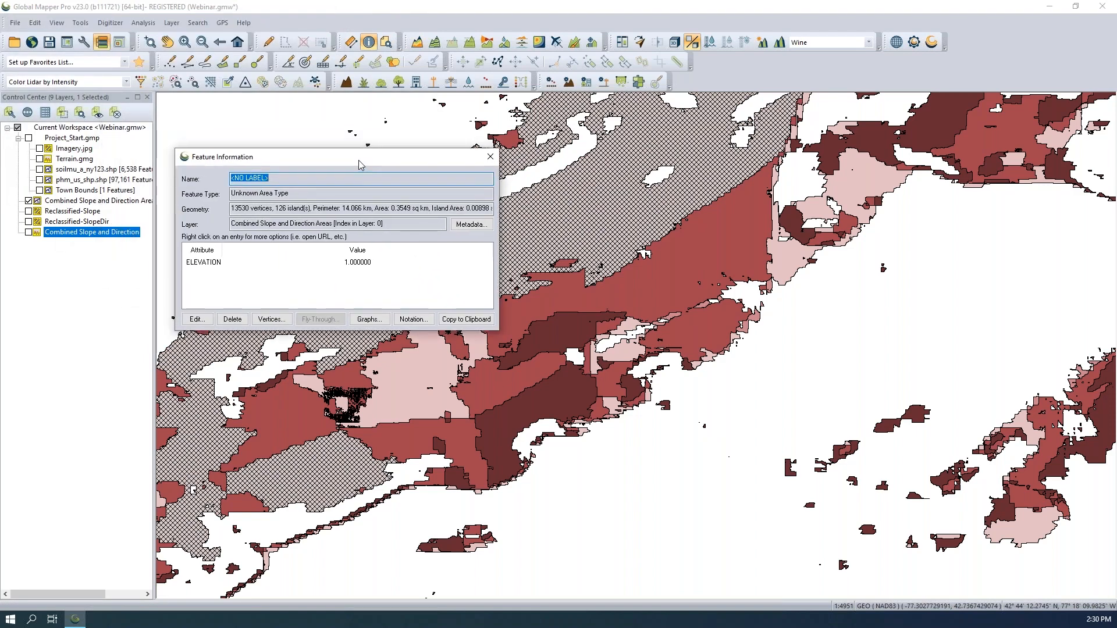
left_click(365, 263)
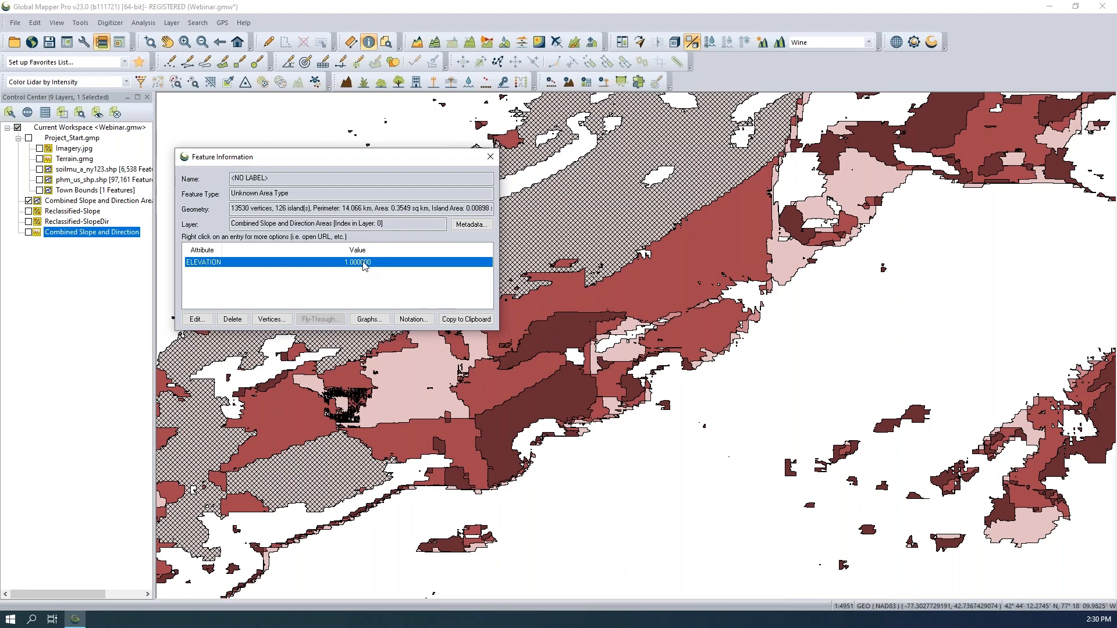
left_click(490, 157)
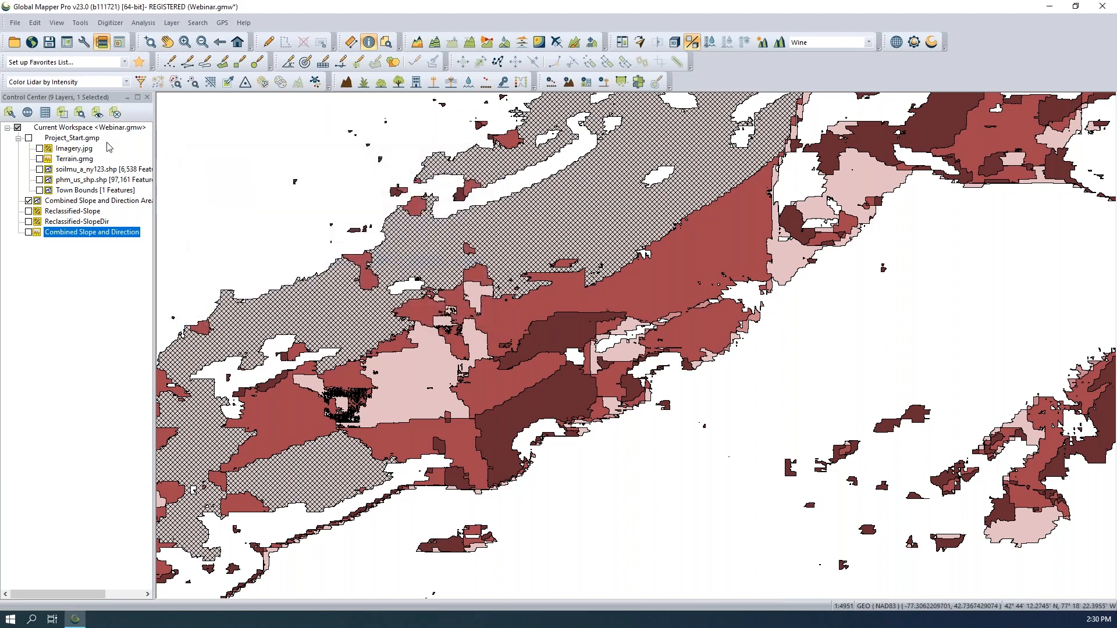
- Rename the ELEVATION attribute of the Combined Slope and Direction Areas layer to Terrain Suitability Score
left_click(59, 203)
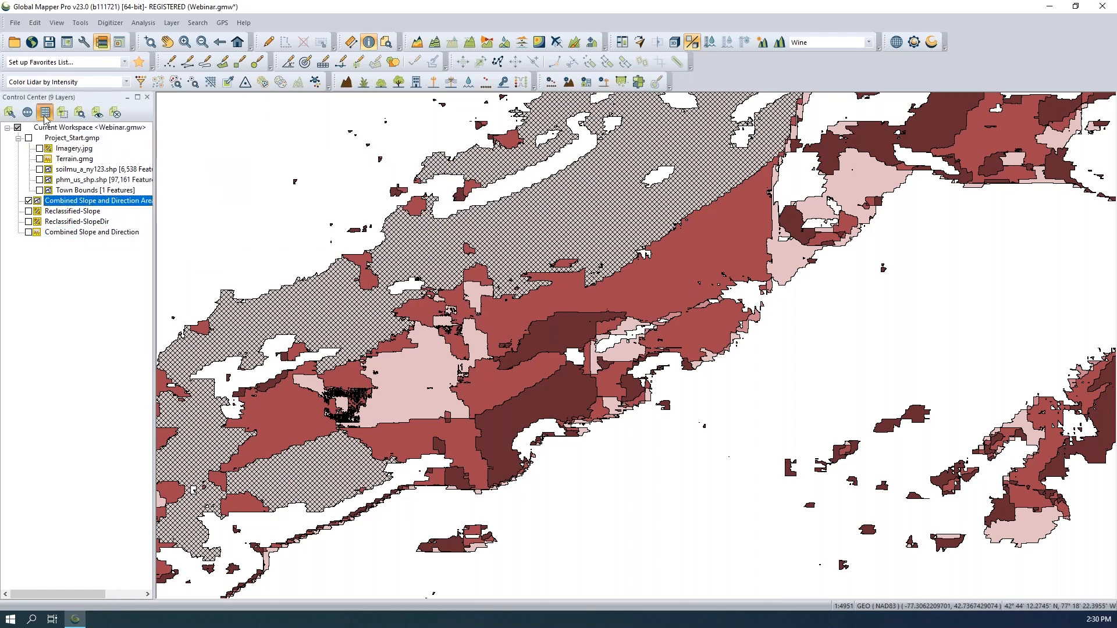
left_click(44, 113)
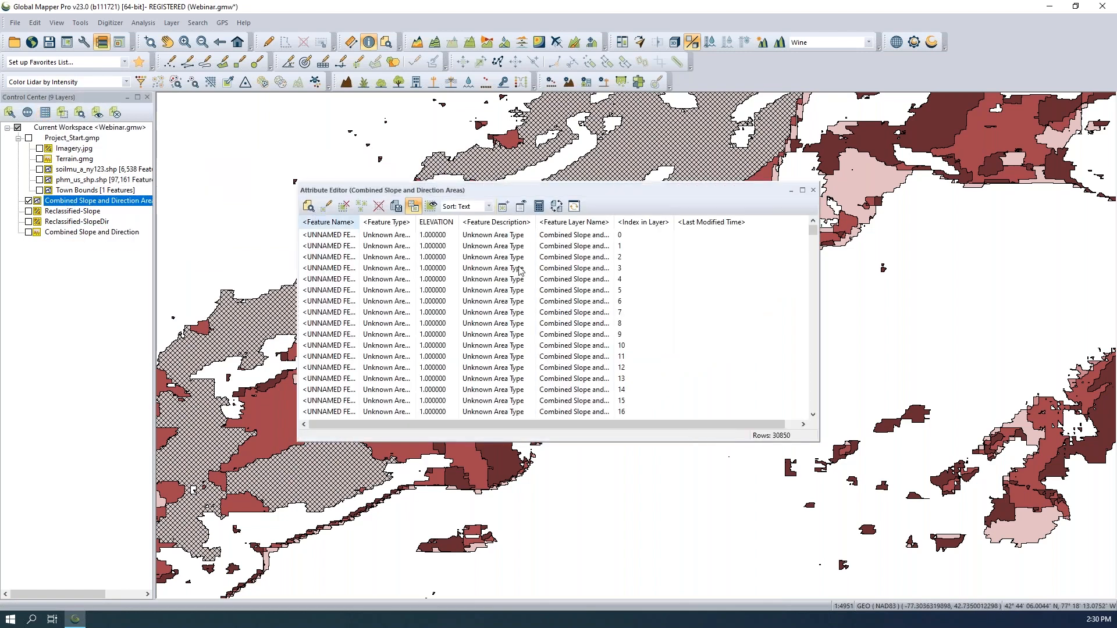
right_click(432, 223)
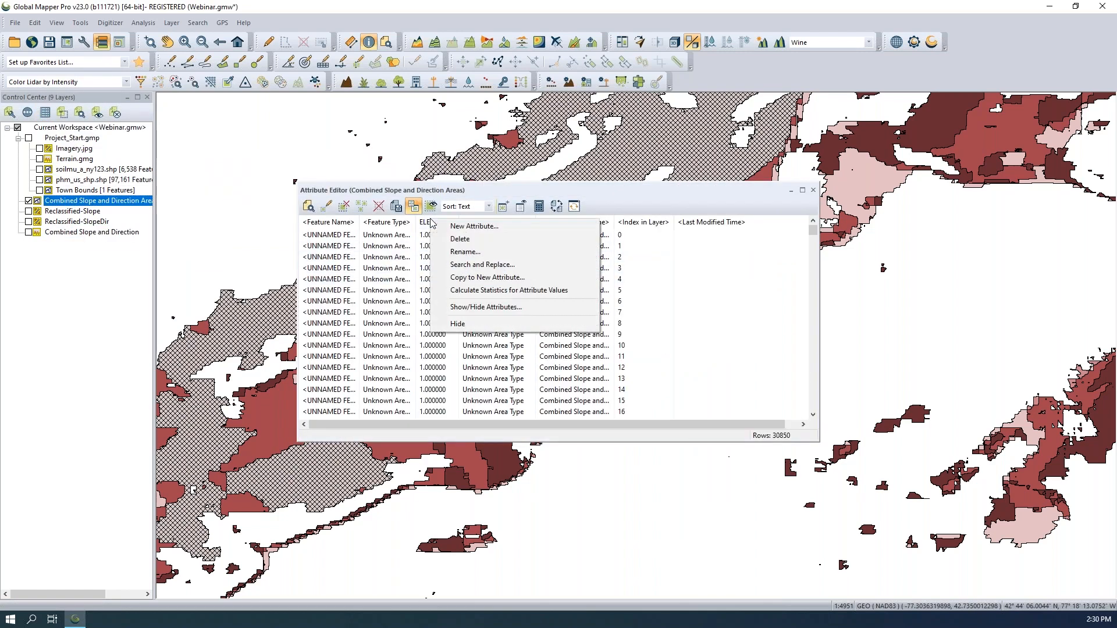
left_click(460, 256)
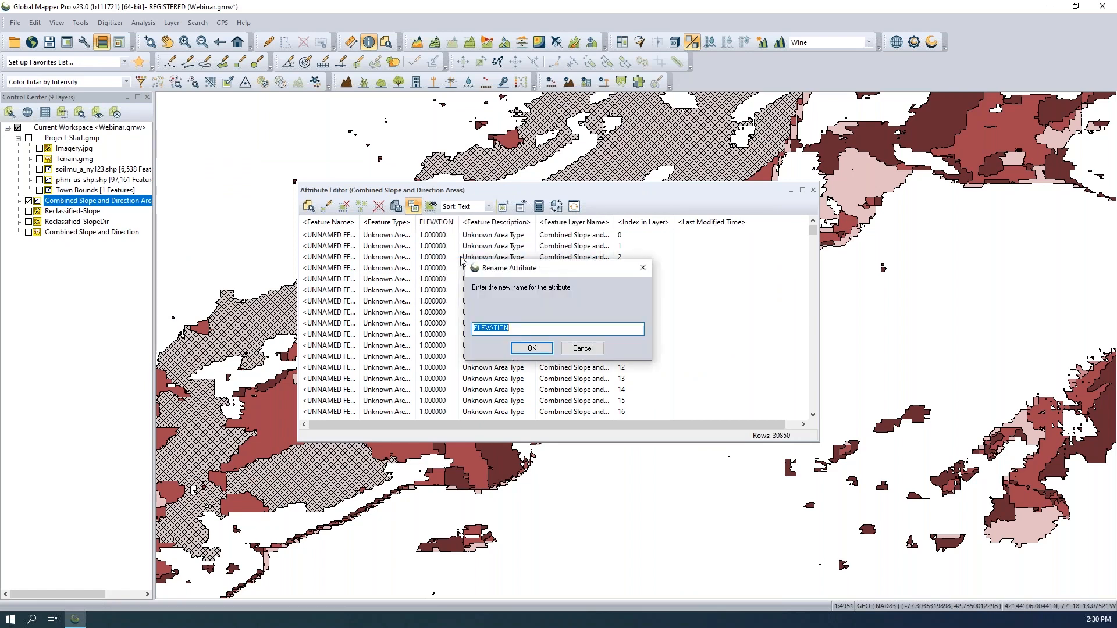
type("Terrain Suitability Score")
left_click(534, 347)
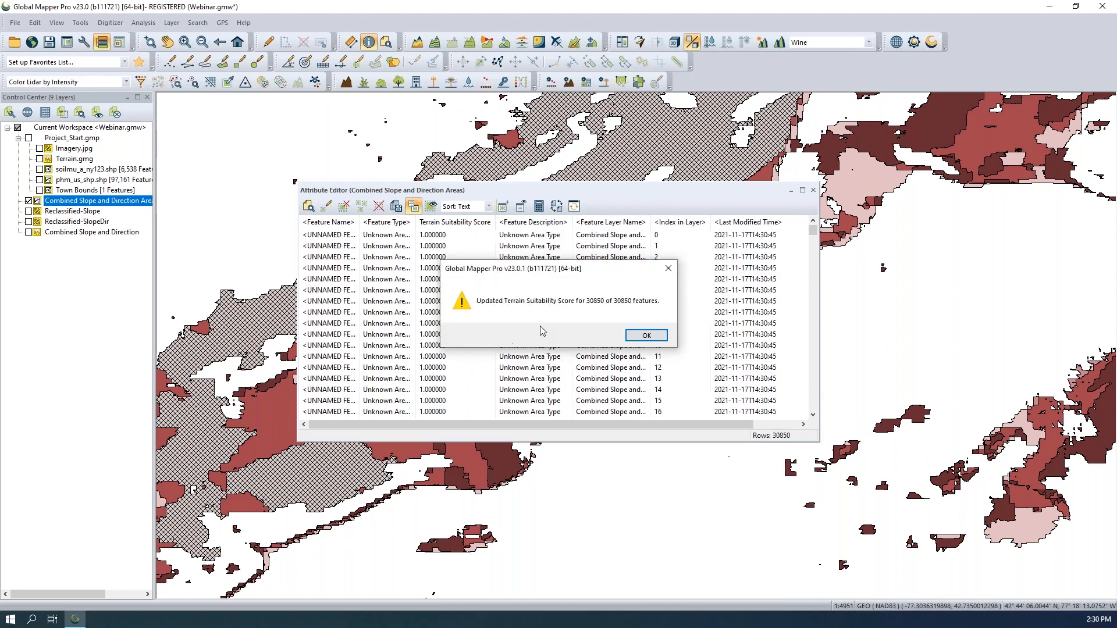
left_click(640, 336)
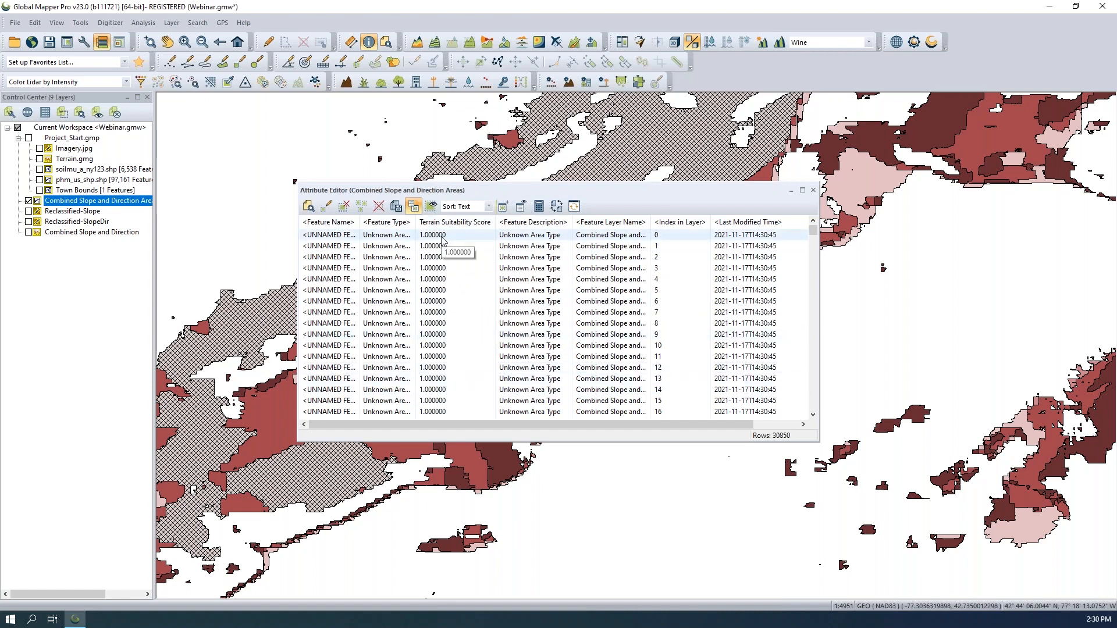
left_click(813, 191)
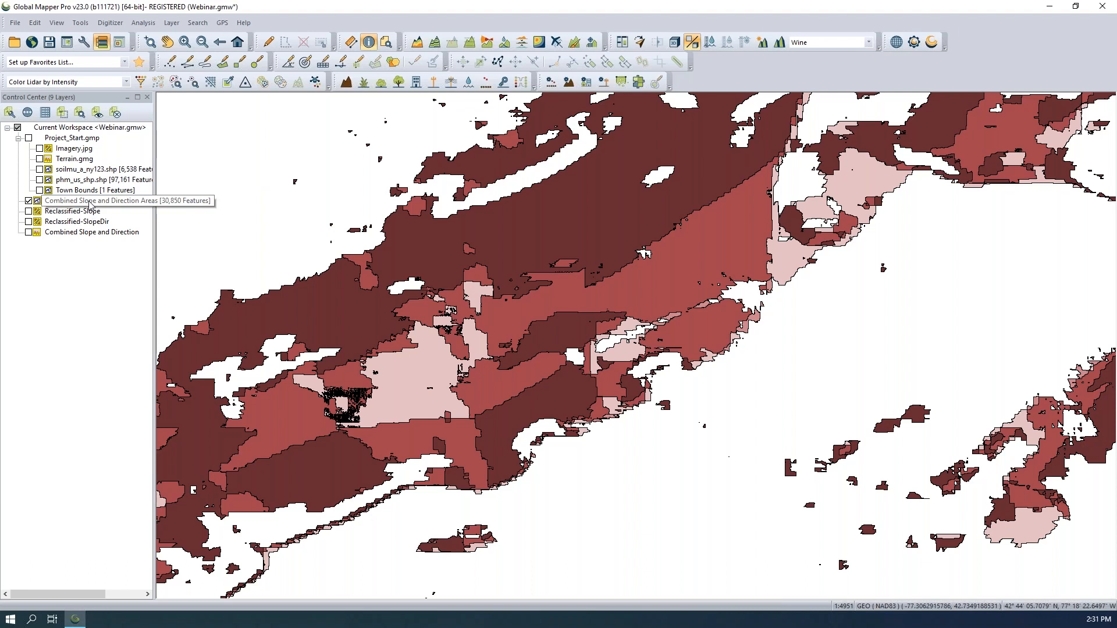
- Export the data as a Global Mapper package, keeping the original projection for each layer and JP2 for raster layers
left_click(16, 25)
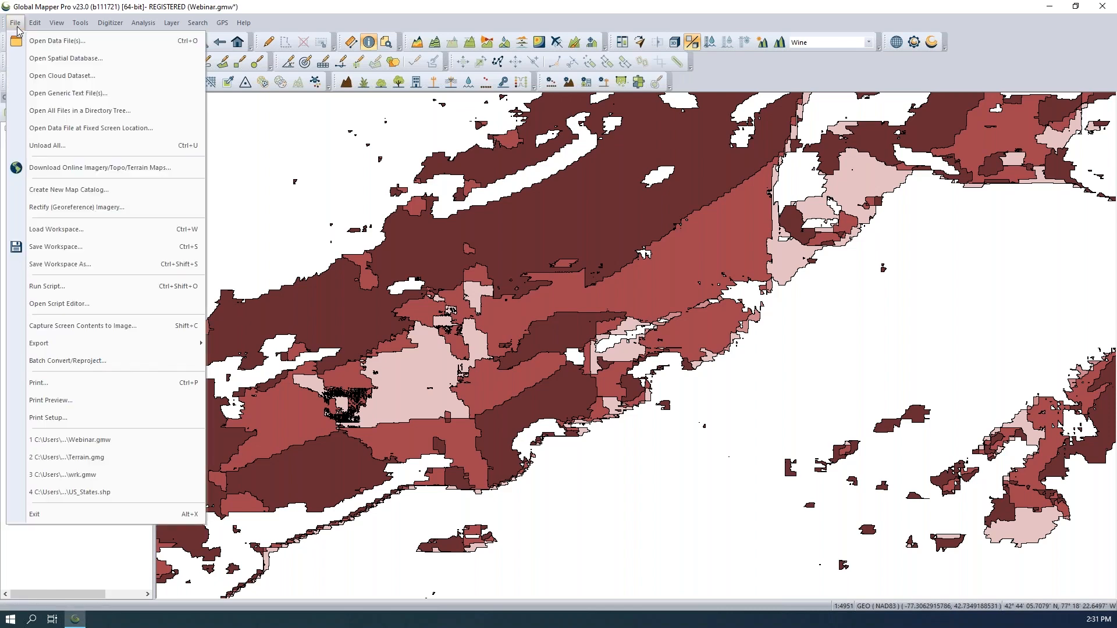
mouse_move(52, 345)
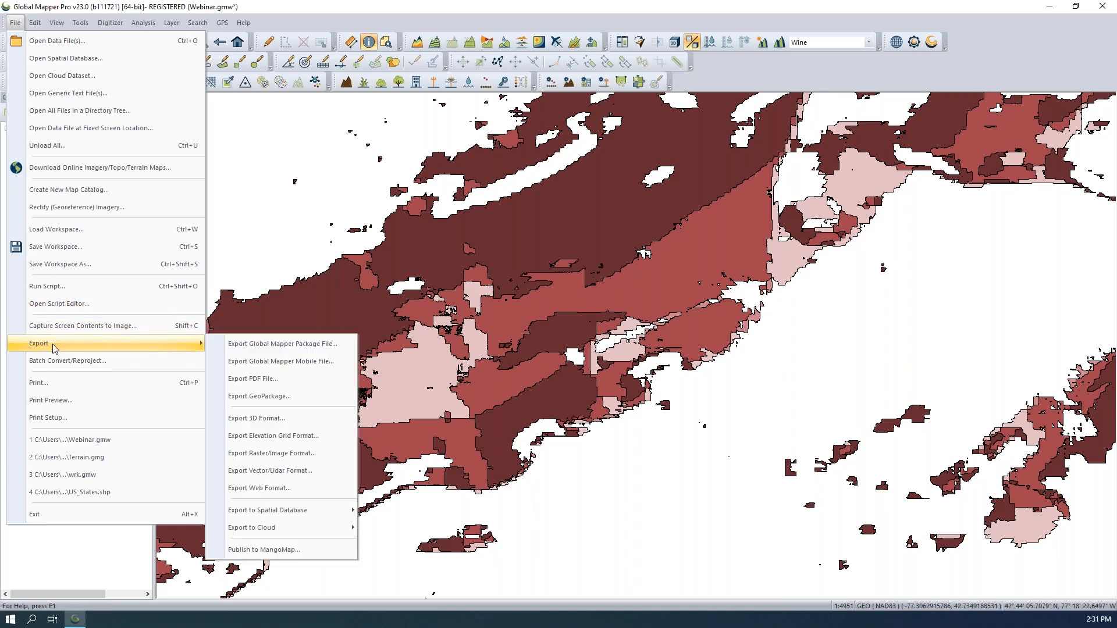
left_click(252, 345)
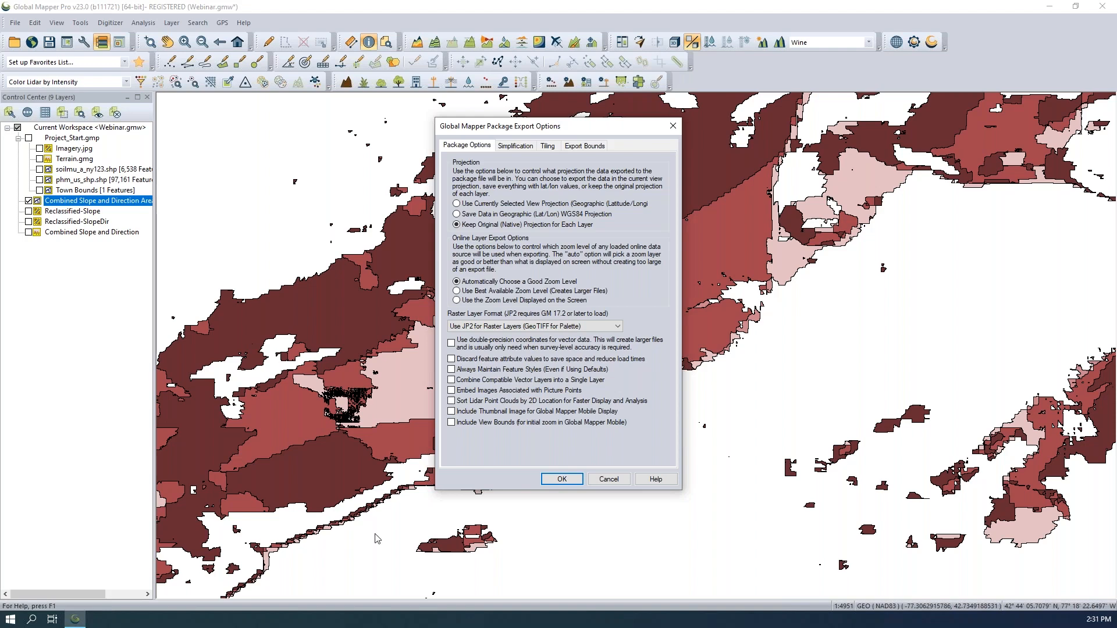
left_click(561, 479)
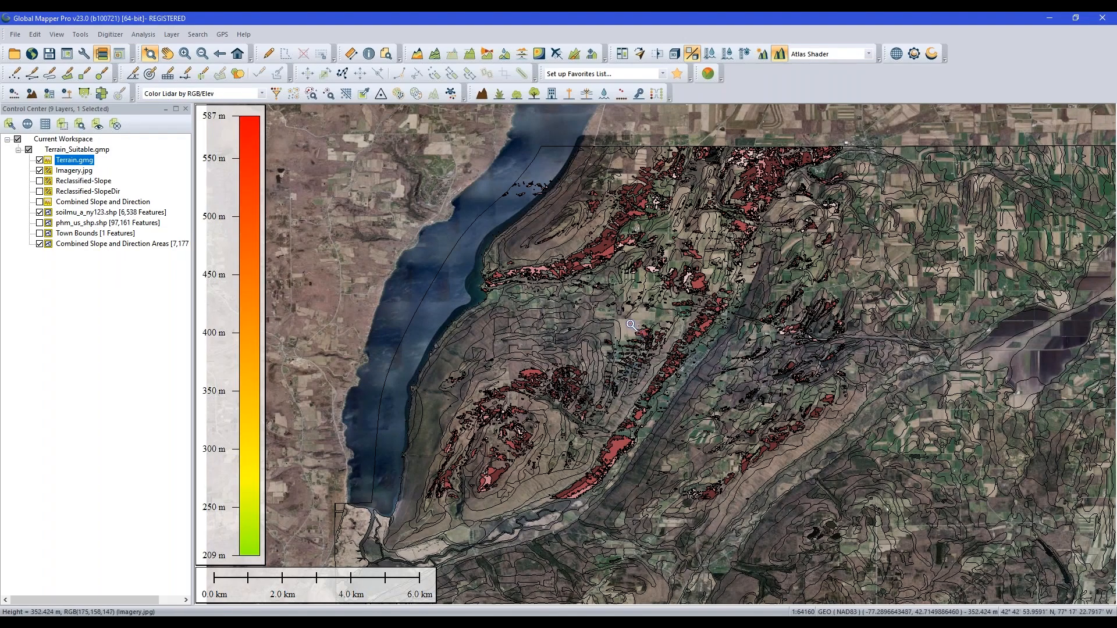
left_click_drag(640, 346, 568, 327)
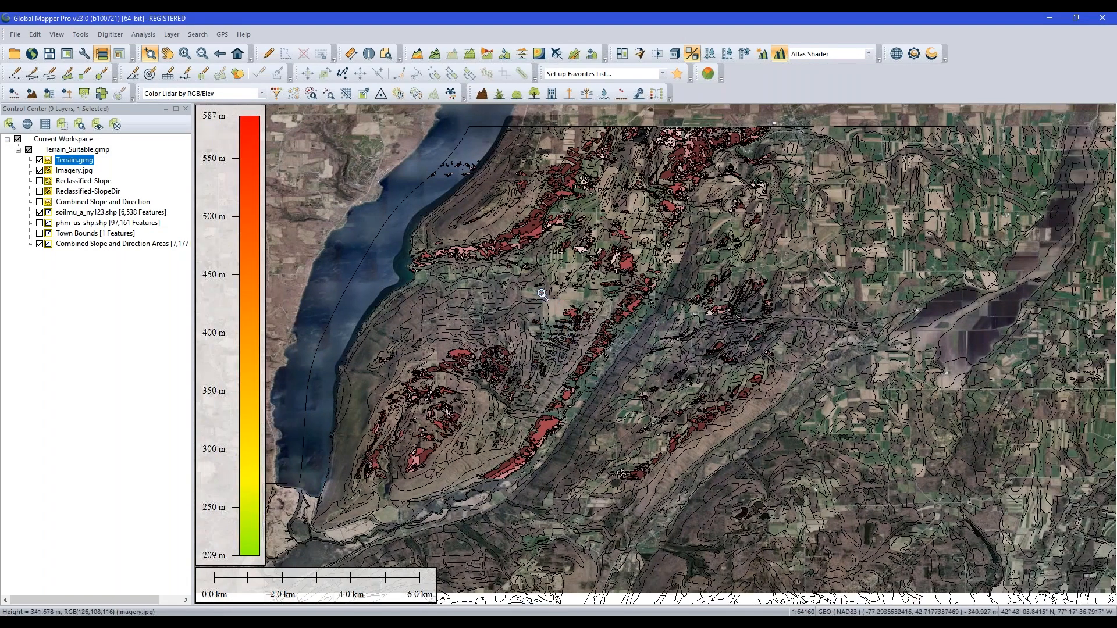
- Hide the Combined Slope and Direction Areas layer so only the soil polygons remain over the imagery
left_click_drag(578, 220, 575, 239)
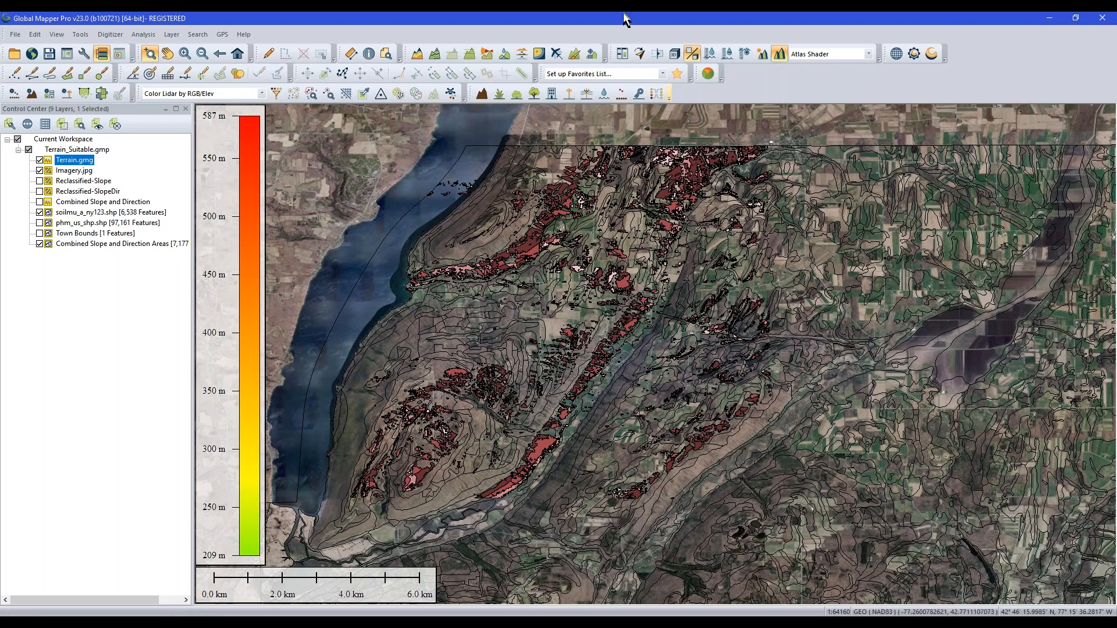
left_click(115, 279)
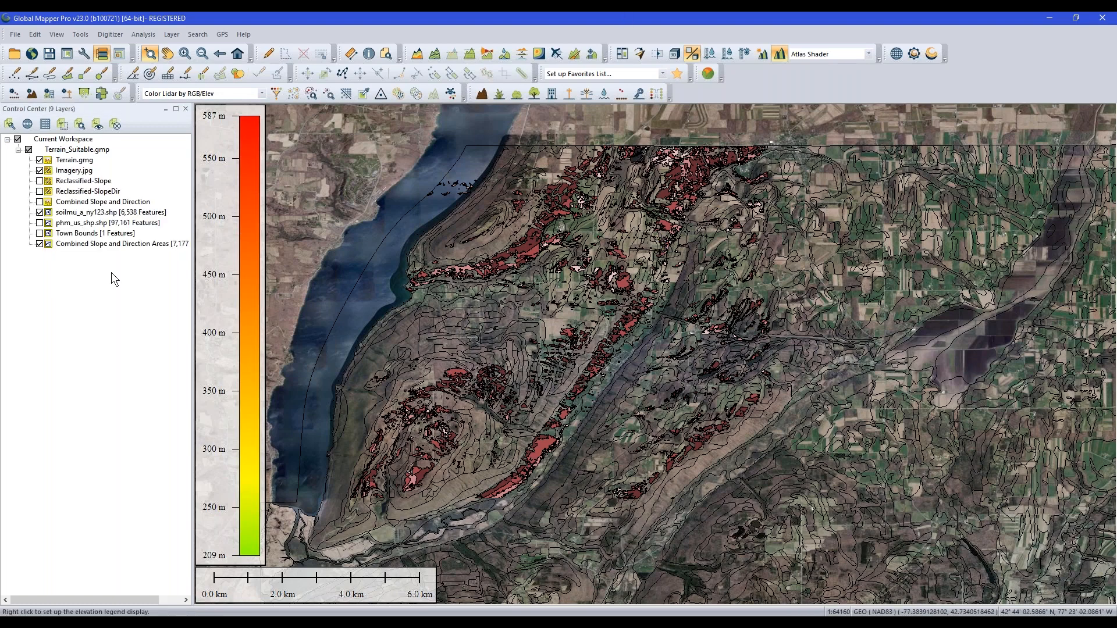
left_click(139, 214)
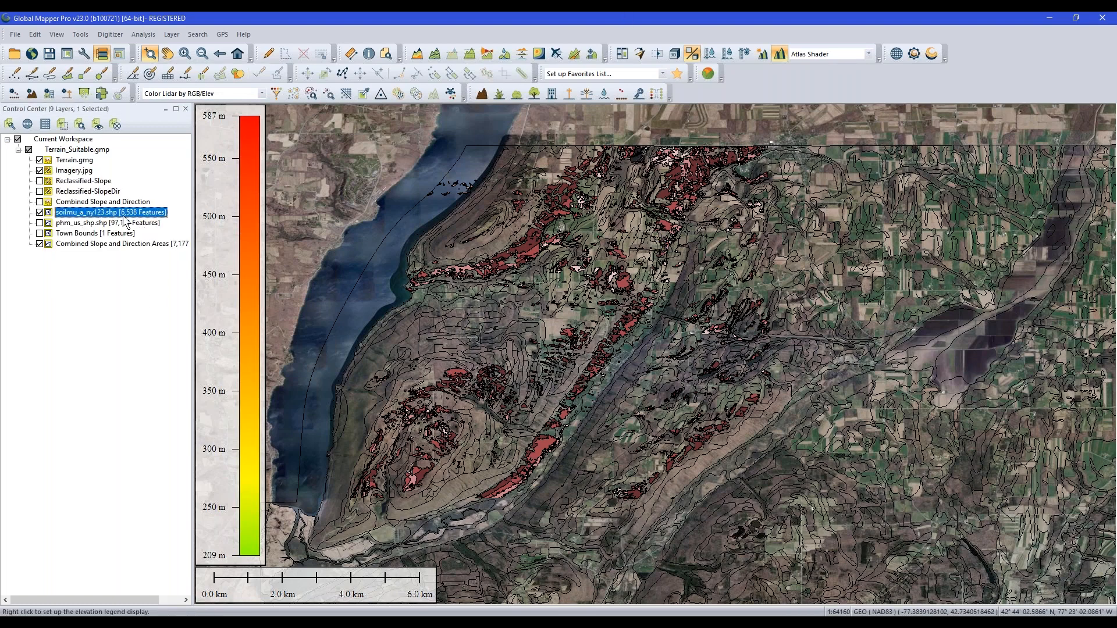
scroll(504, 311, "up", 2)
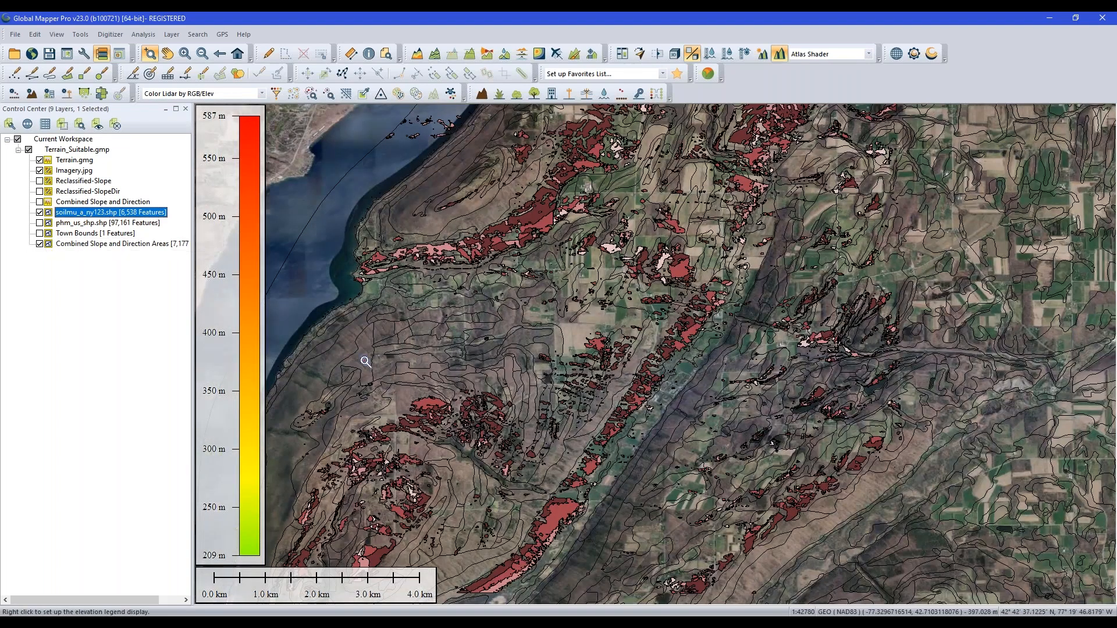
left_click(40, 244)
left_click(53, 246)
scroll(222, 250, "up", 2)
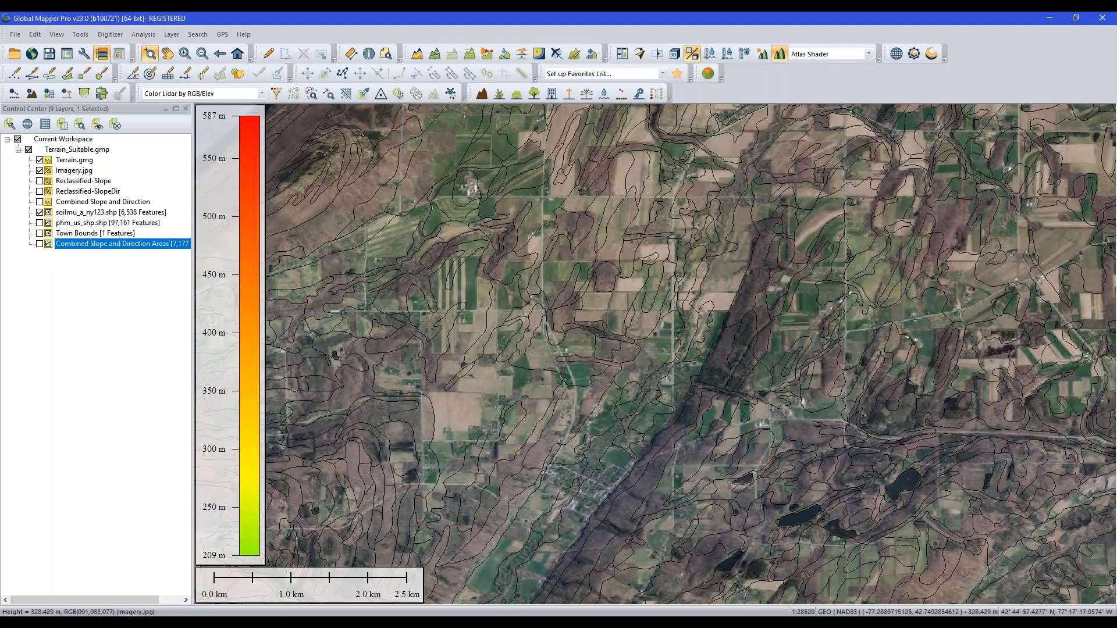
- Inspect the MUSYM and MUKEY attributes of the large branching soil polygon with the Feature Info tool
left_click(371, 56)
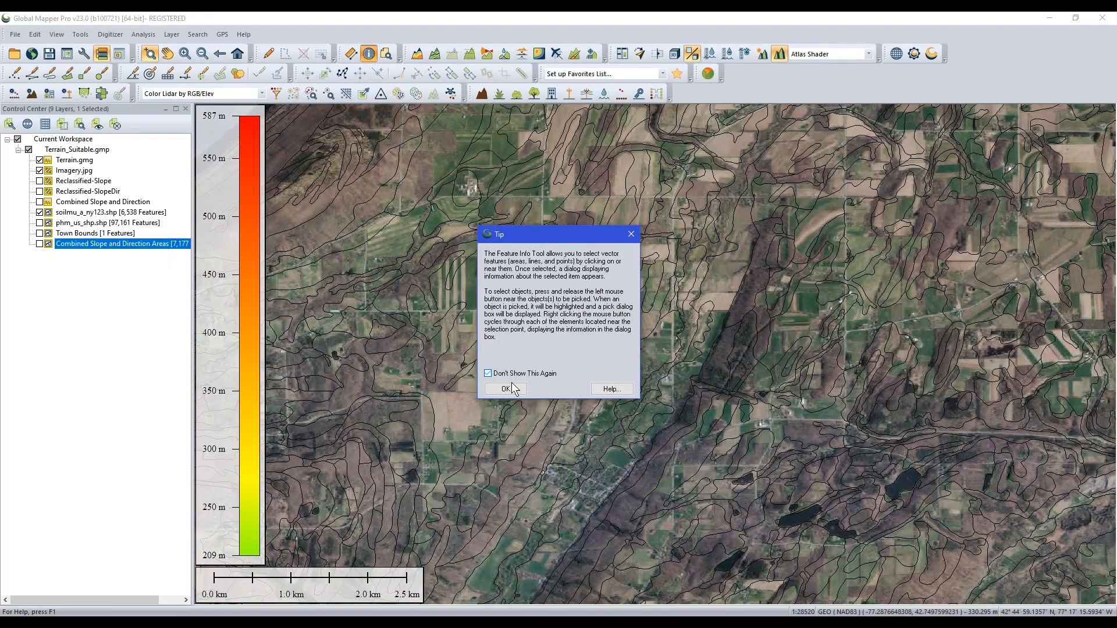
left_click(512, 386)
left_click(515, 387)
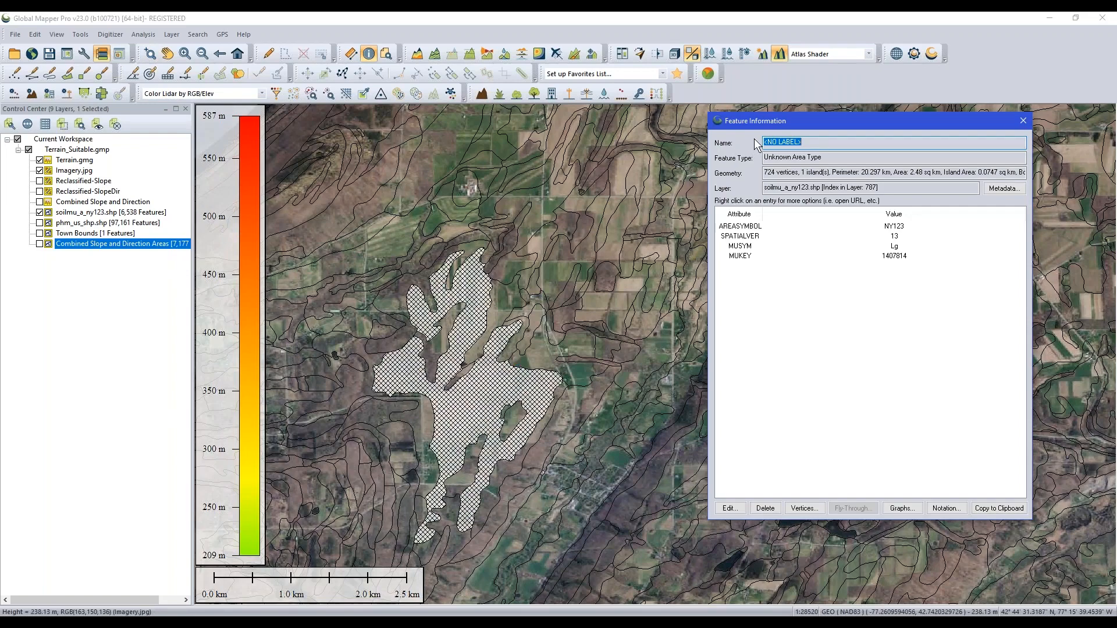
left_click_drag(766, 128, 648, 153)
left_click(1058, 32)
left_click_drag(720, 137, 711, 121)
left_click(630, 261)
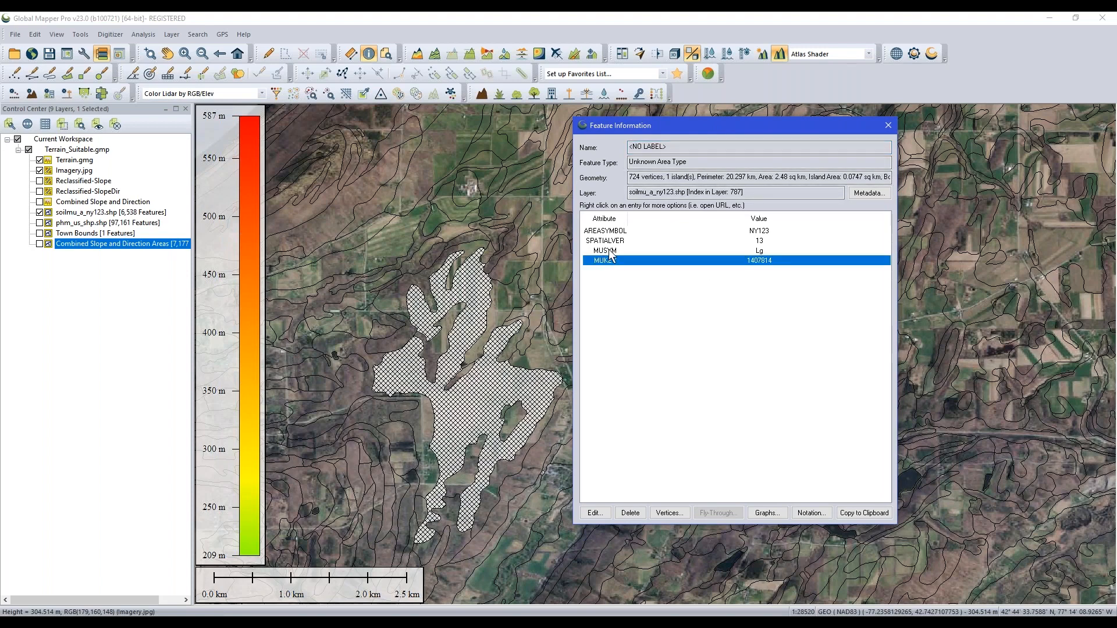
left_click(609, 251)
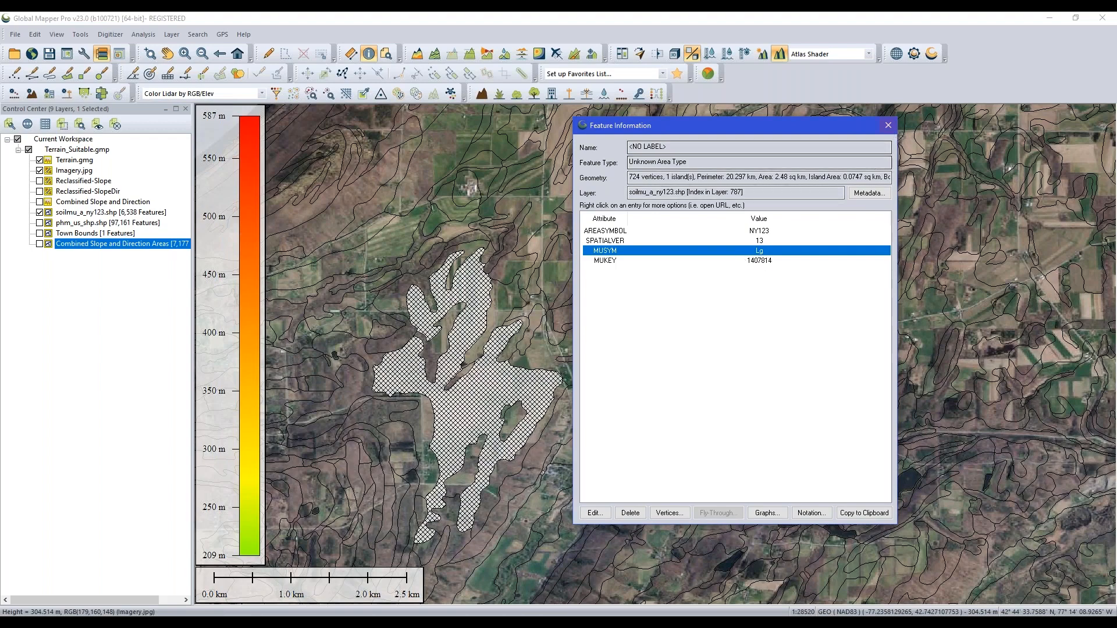
left_click(890, 127)
- Inspect the MUSYM attribute of the smaller soil polygon northeast of the large branching one
left_click(603, 291)
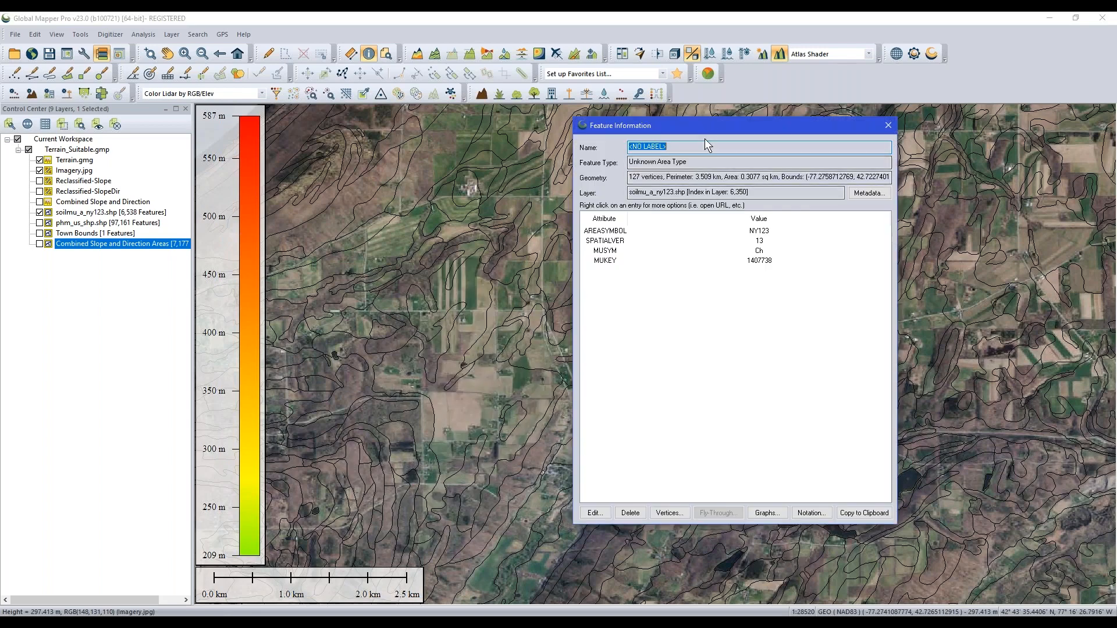
left_click_drag(706, 128, 706, 160)
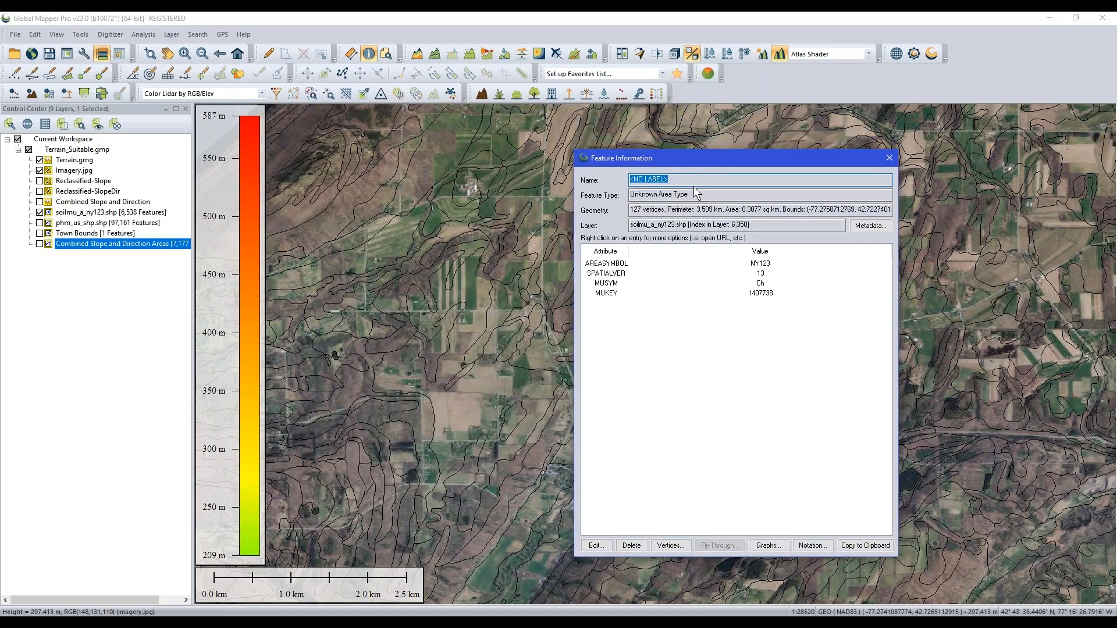
left_click(705, 179)
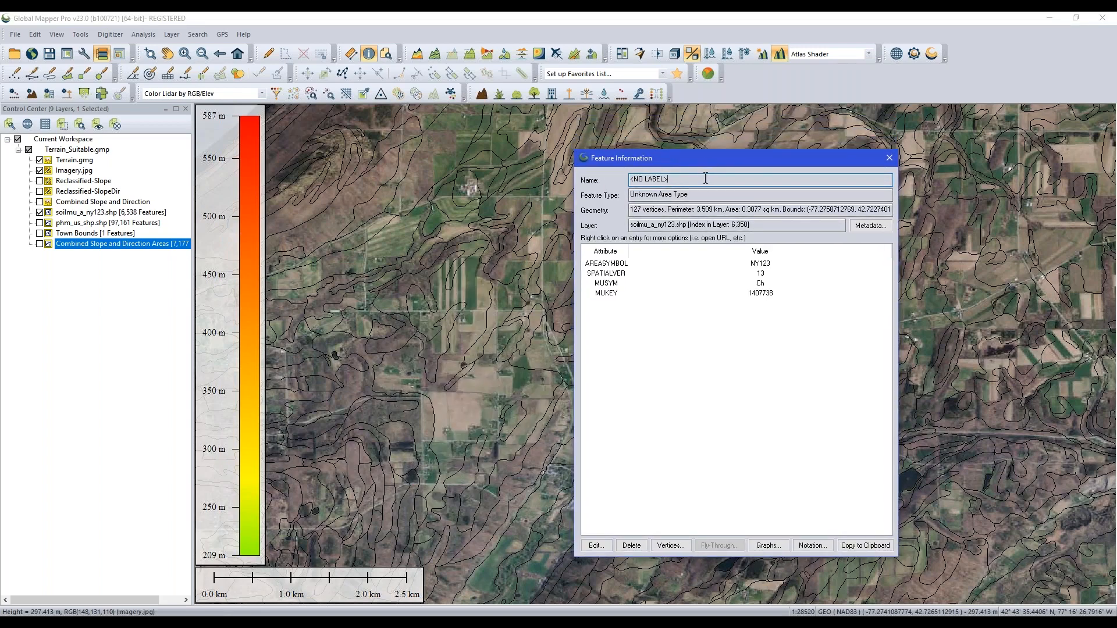
left_click(761, 287)
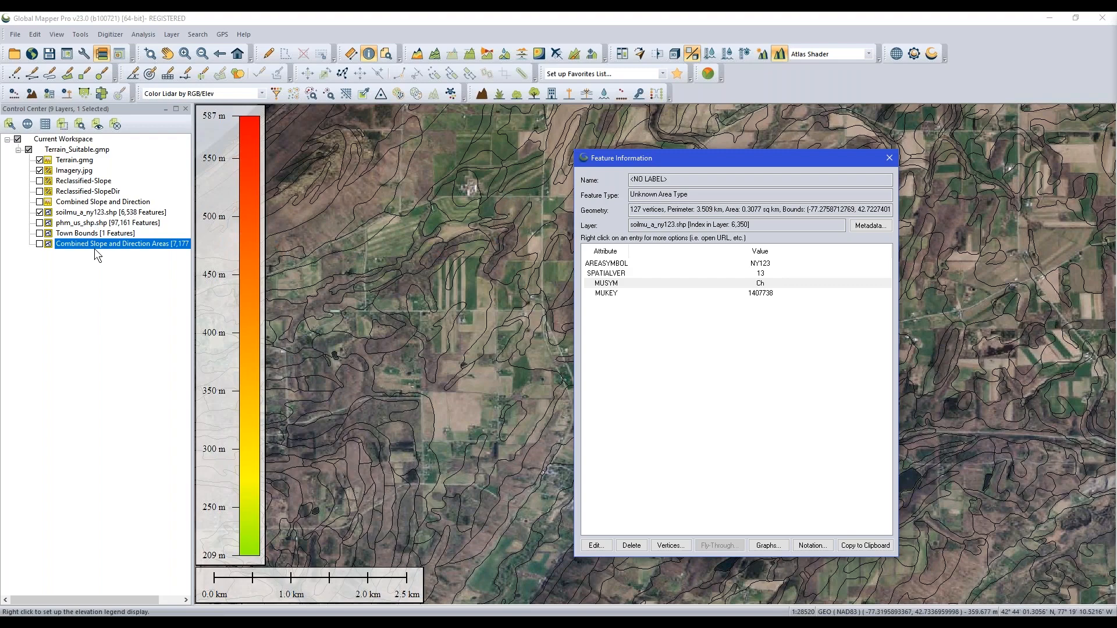
left_click(890, 158)
- Open the attribute table of the soilmu_a_ny123.shp layer
right_click(102, 213)
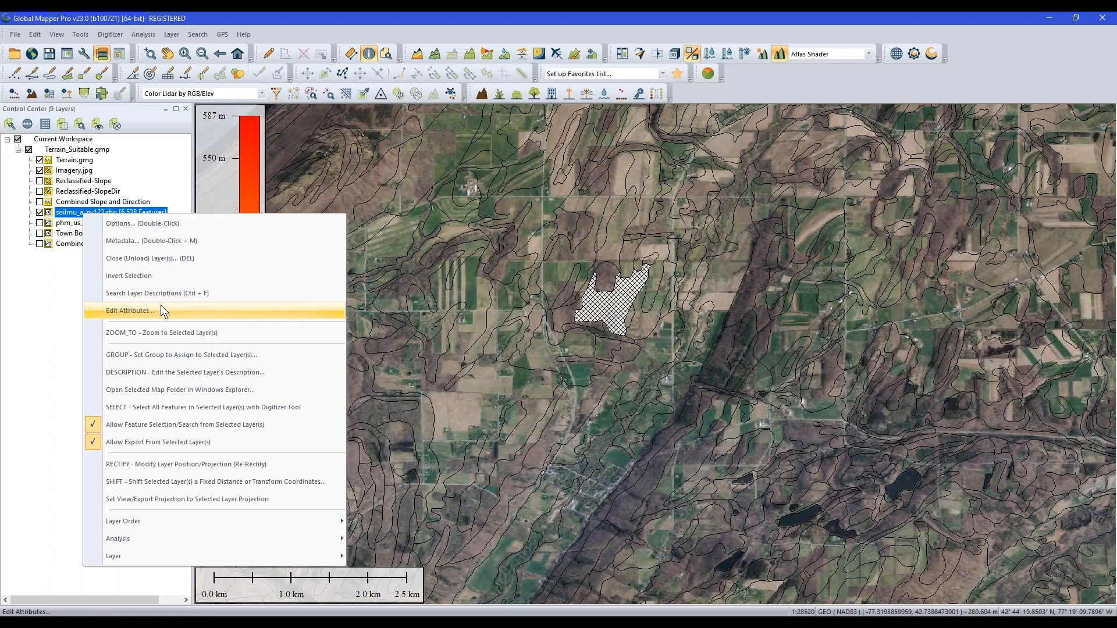
left_click(160, 310)
left_click_drag(524, 97, 528, 112)
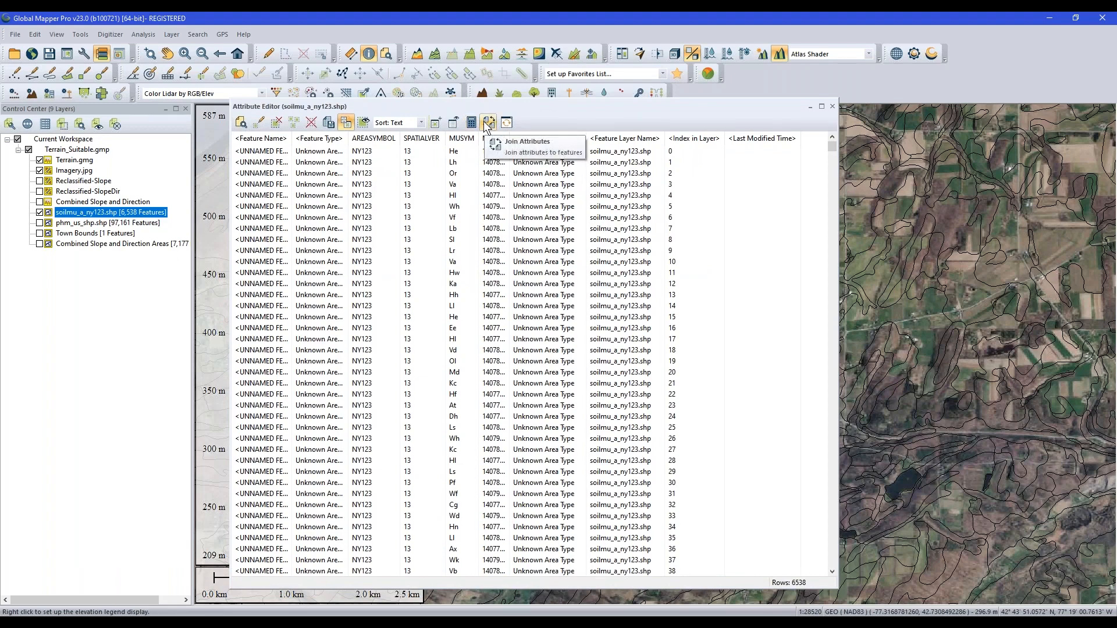
- Start an attribute join on the soil layer using Acreage and Proportionate Extent of the Soils.txt as the join file
left_click(488, 123)
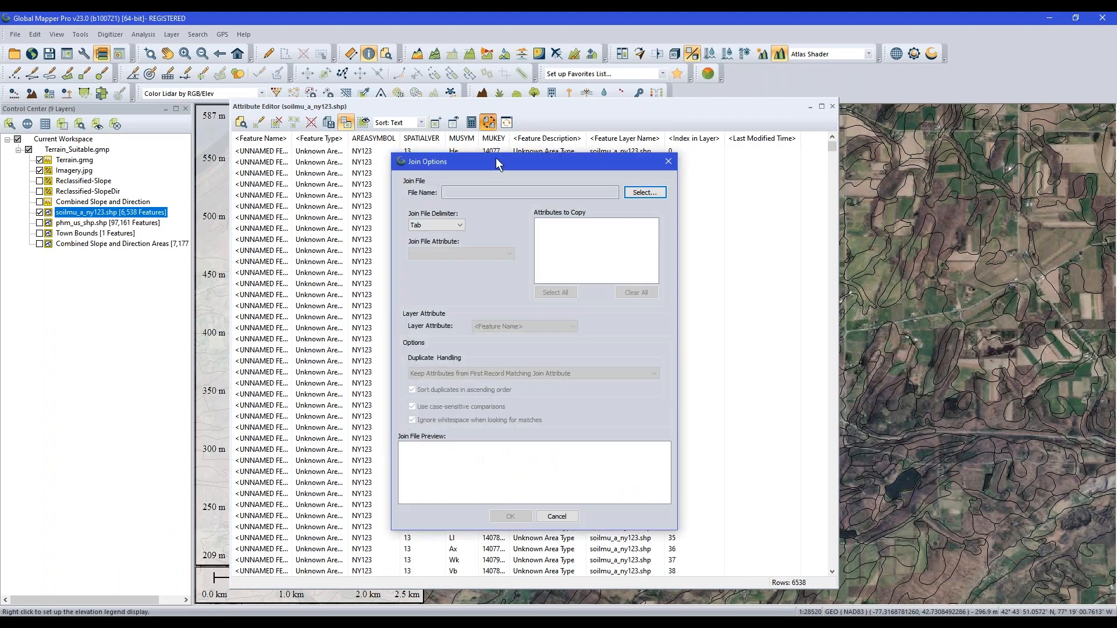
left_click_drag(496, 158, 542, 157)
left_click(680, 192)
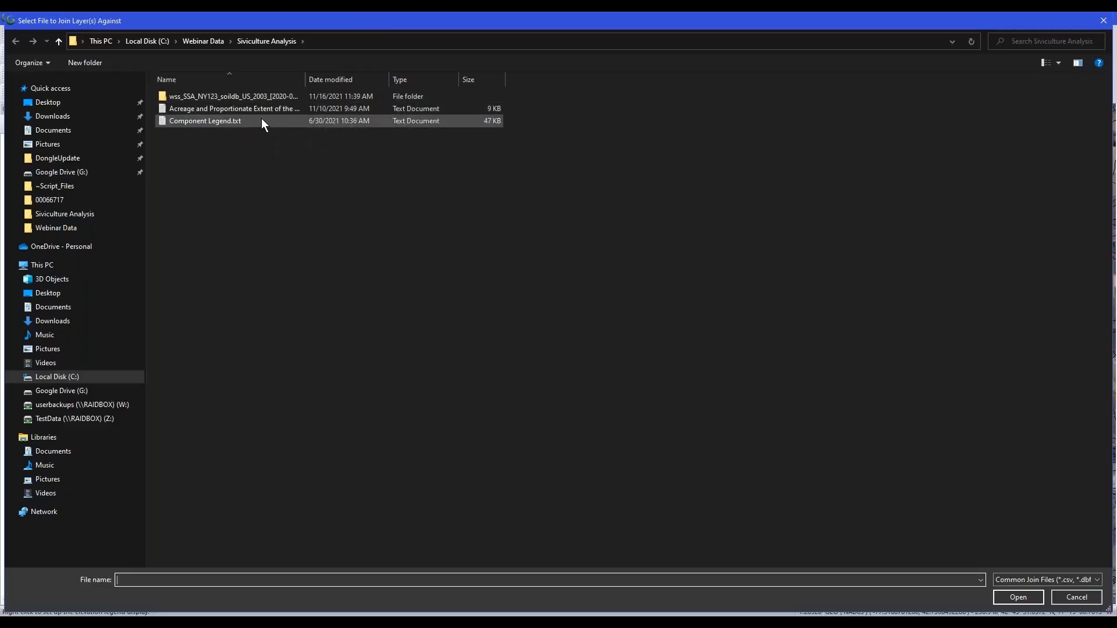
left_click(299, 109)
left_click_drag(304, 80, 341, 79)
left_click(316, 108)
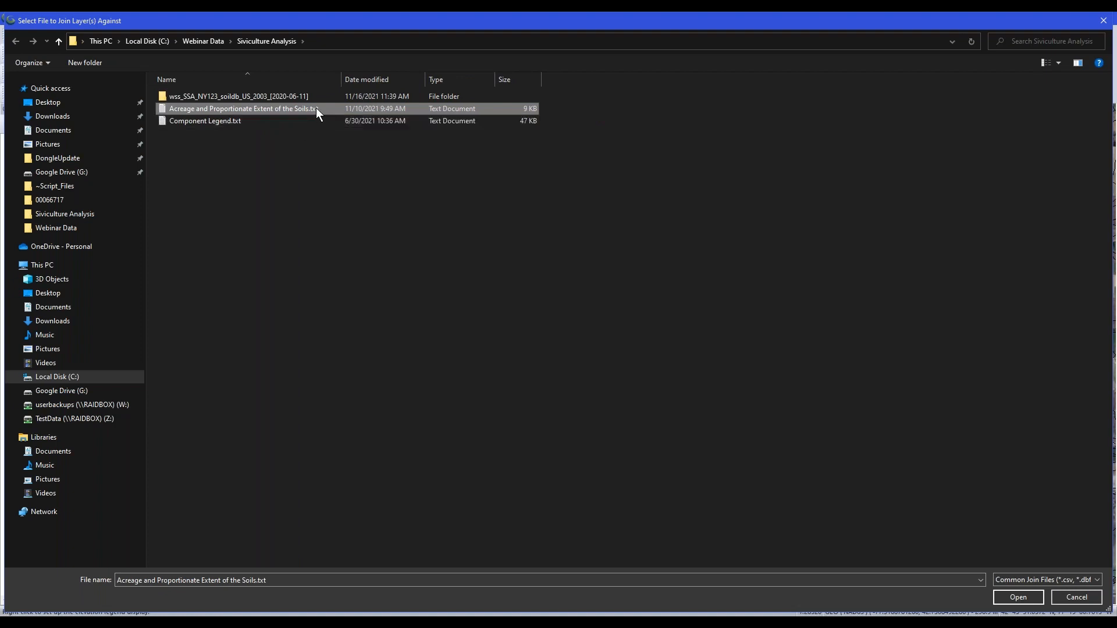
left_click(1002, 591)
left_click(999, 592)
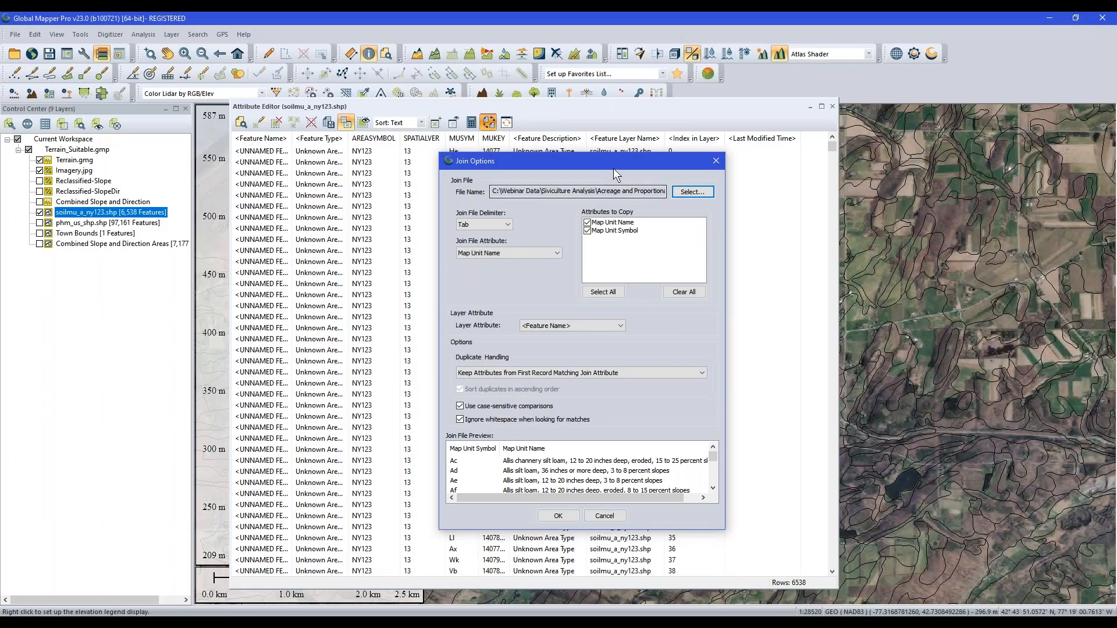
- Check the join file's columns against the soil table and set the join file attribute to Map Unit Symbol
left_click_drag(610, 168, 605, 159)
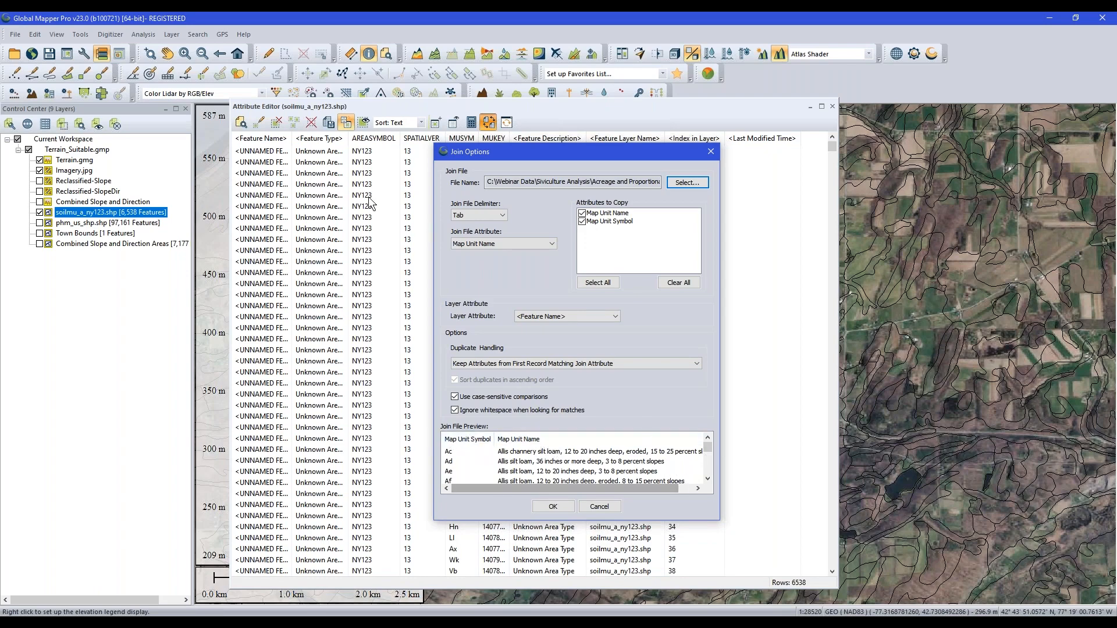
left_click_drag(516, 150, 755, 165)
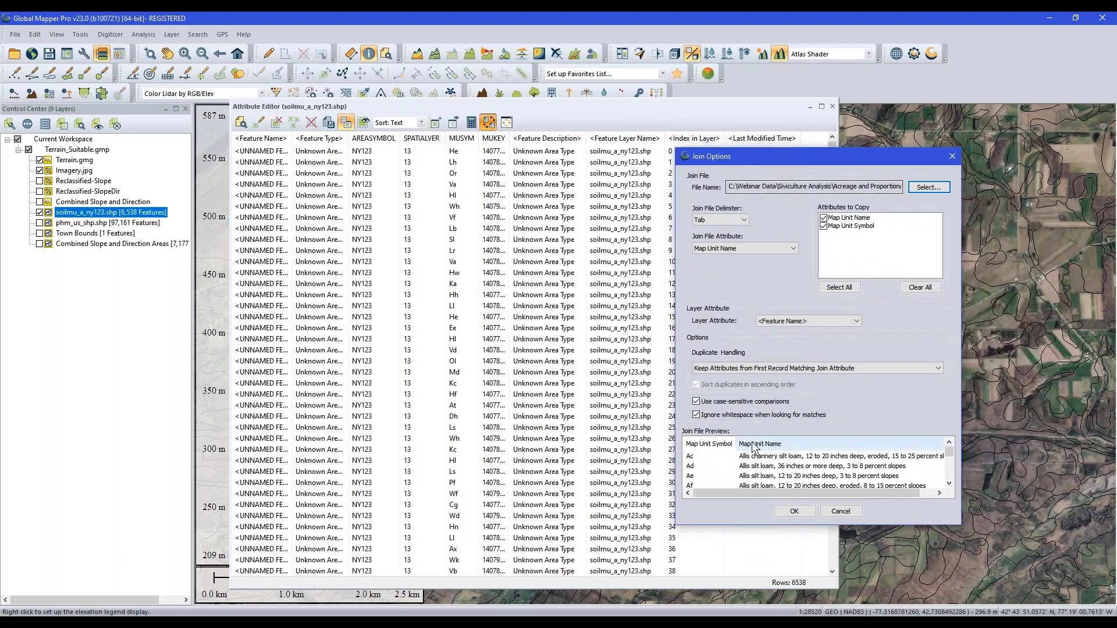
left_click(708, 457)
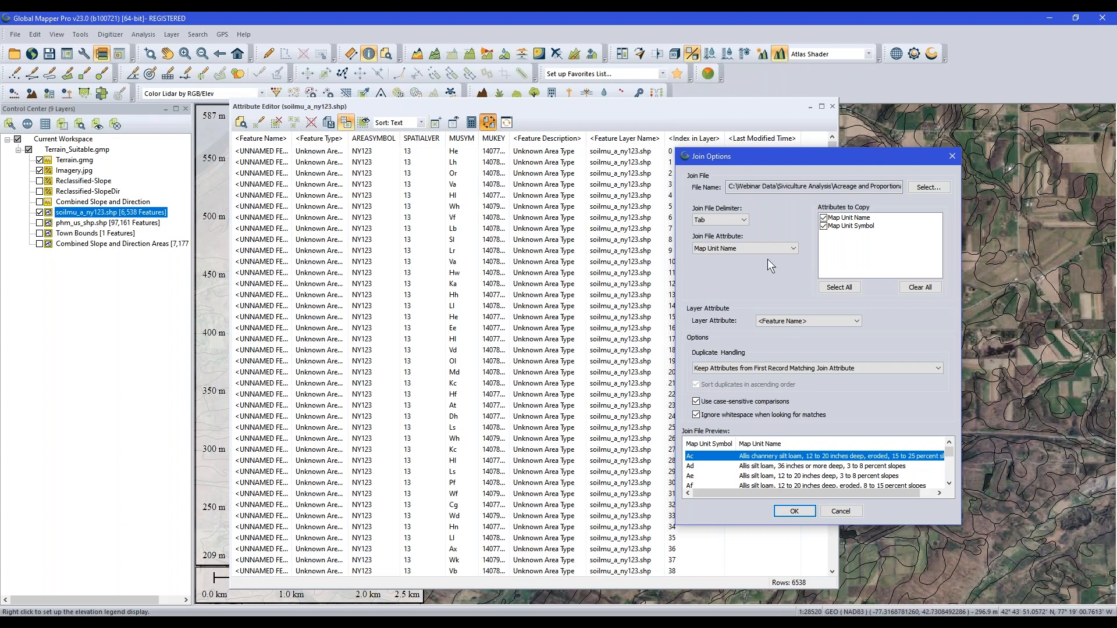
left_click(745, 249)
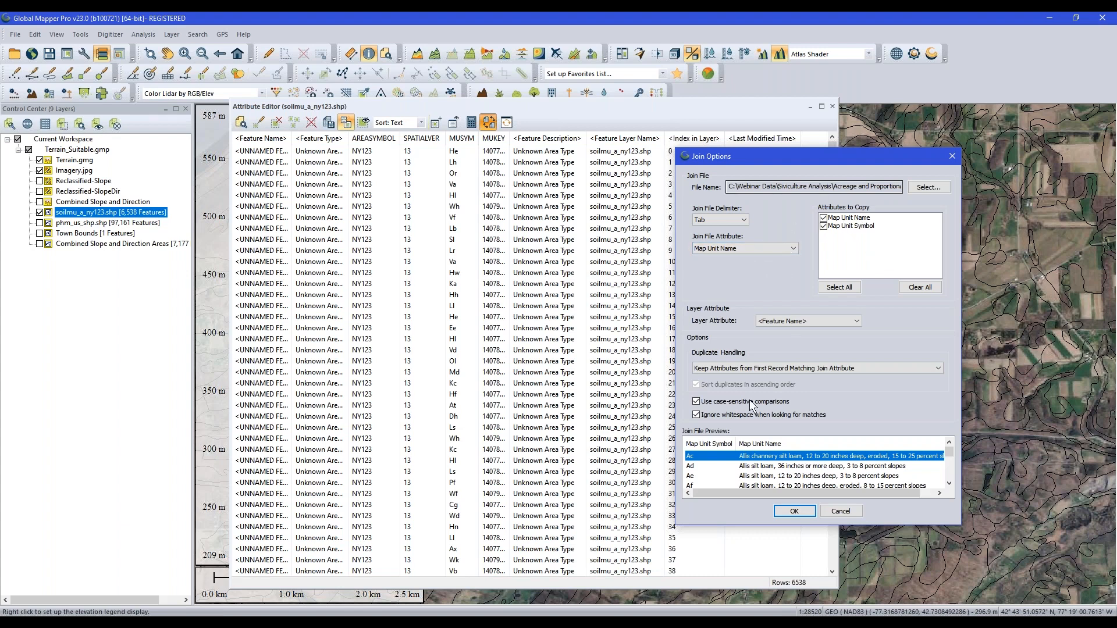
left_click(776, 247)
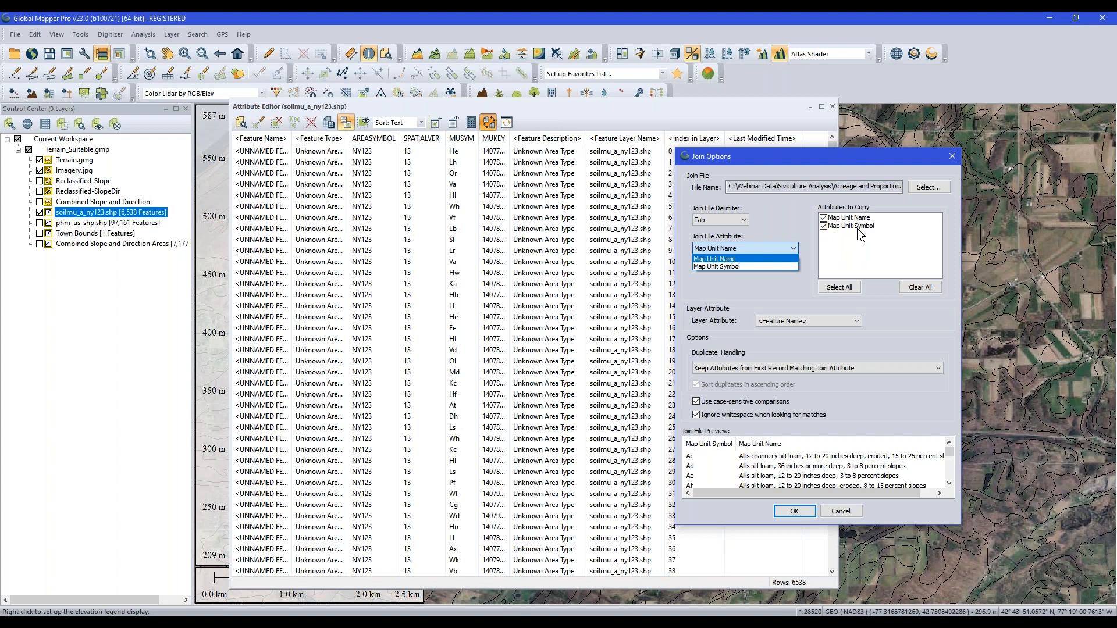
left_click(731, 262)
left_click(742, 247)
left_click(732, 267)
- Match the join to the MUSYM layer attribute, run it, and close the soil layer's attribute table
left_click(788, 320)
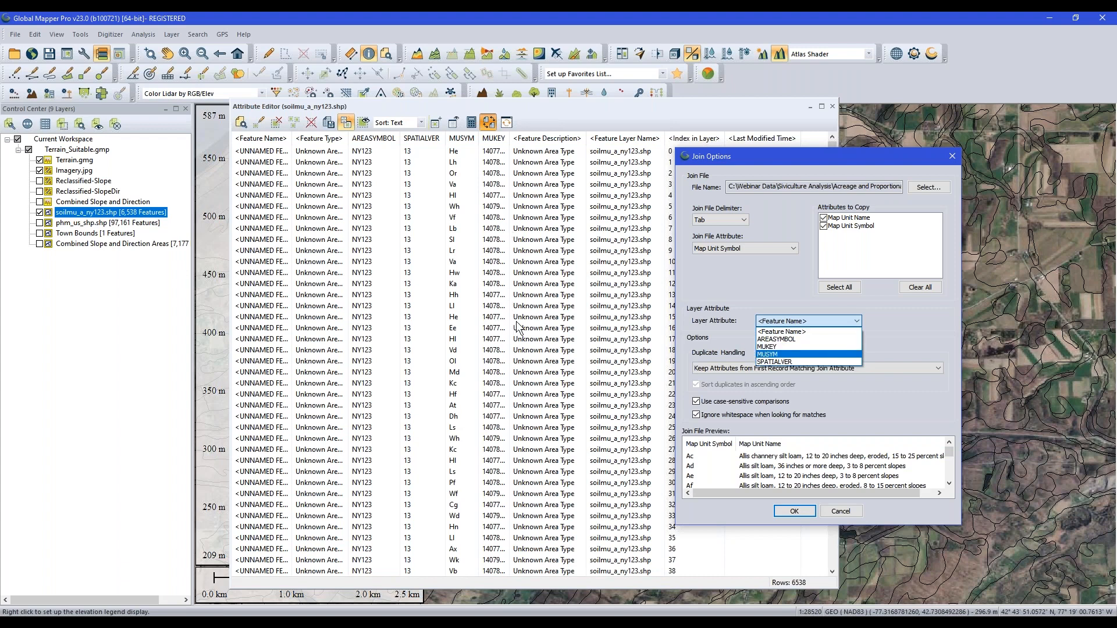
left_click(794, 354)
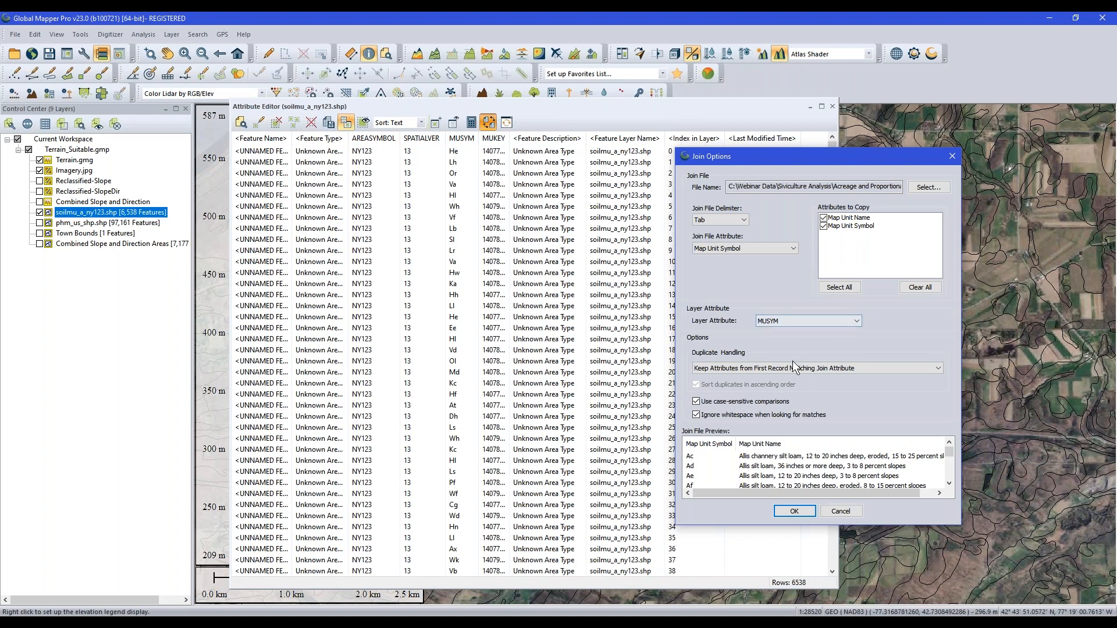
left_click(794, 512)
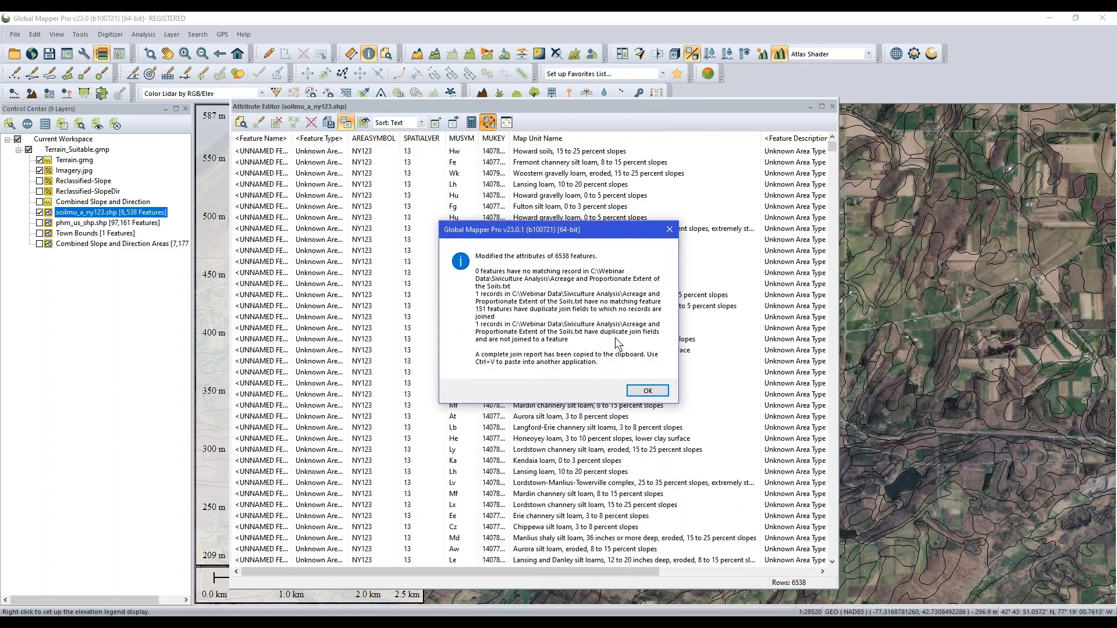
left_click(646, 391)
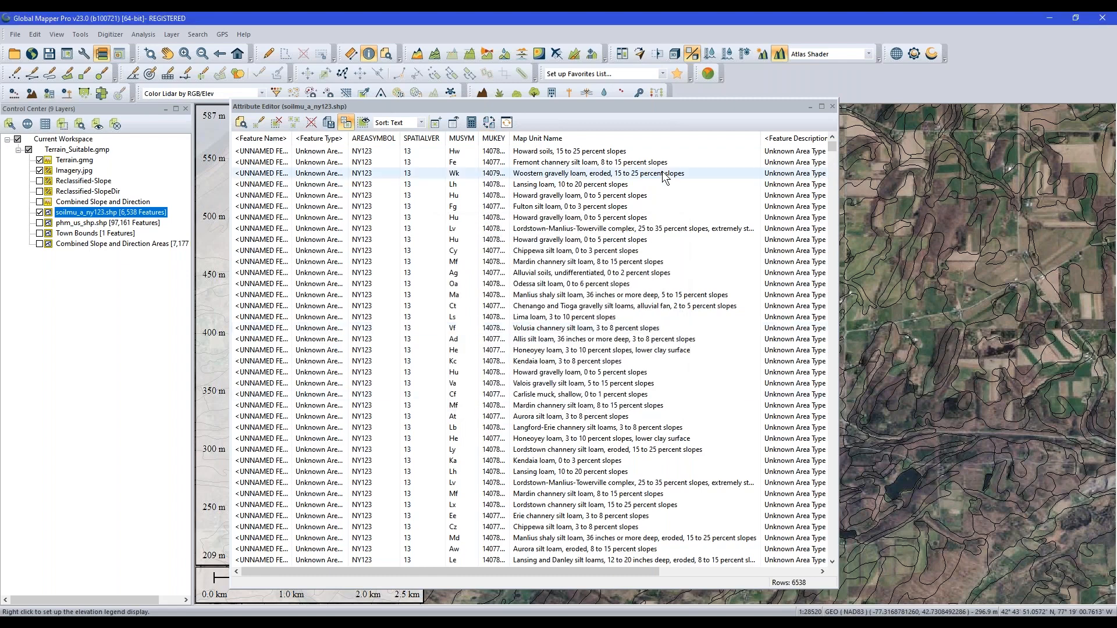
left_click(832, 107)
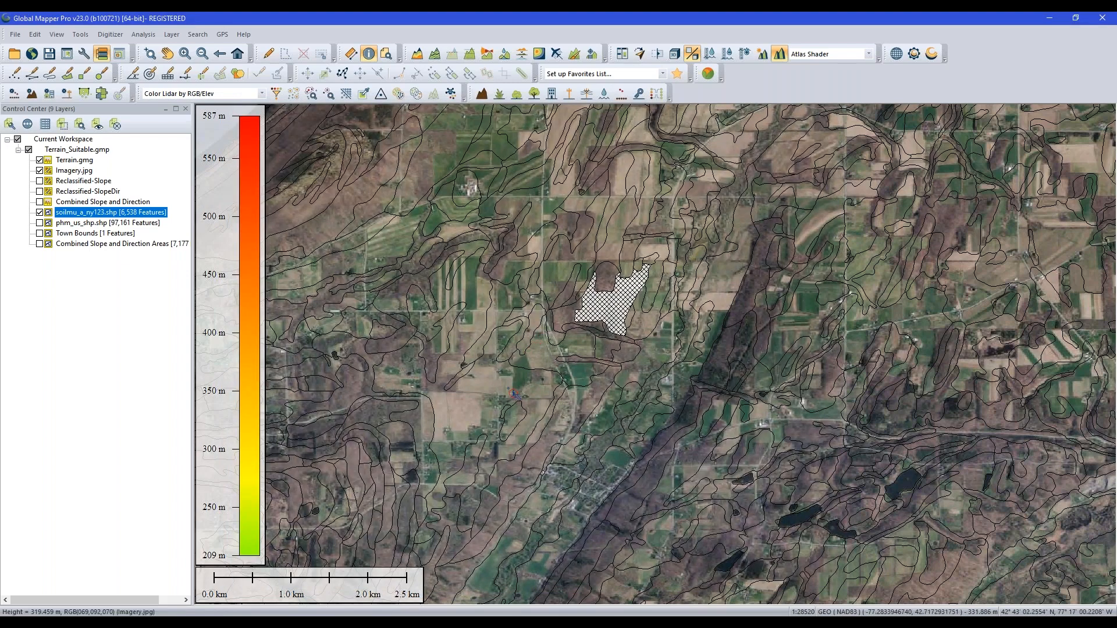
- Check the joined Map Unit Name attribute of the large branching soil polygon
left_click(514, 394)
left_click(710, 313)
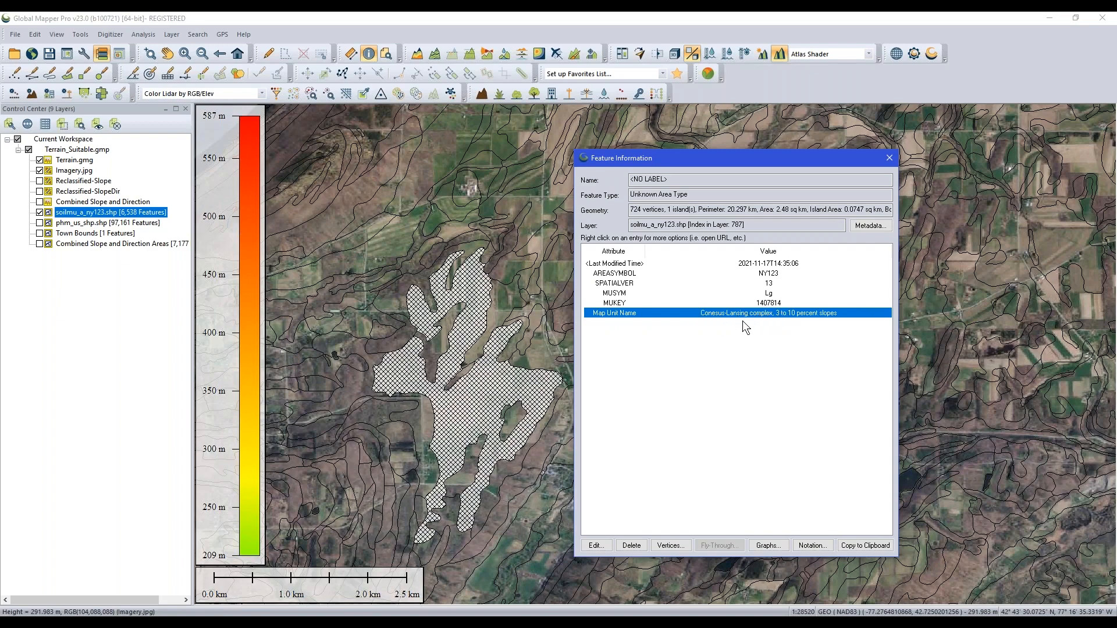
left_click(891, 159)
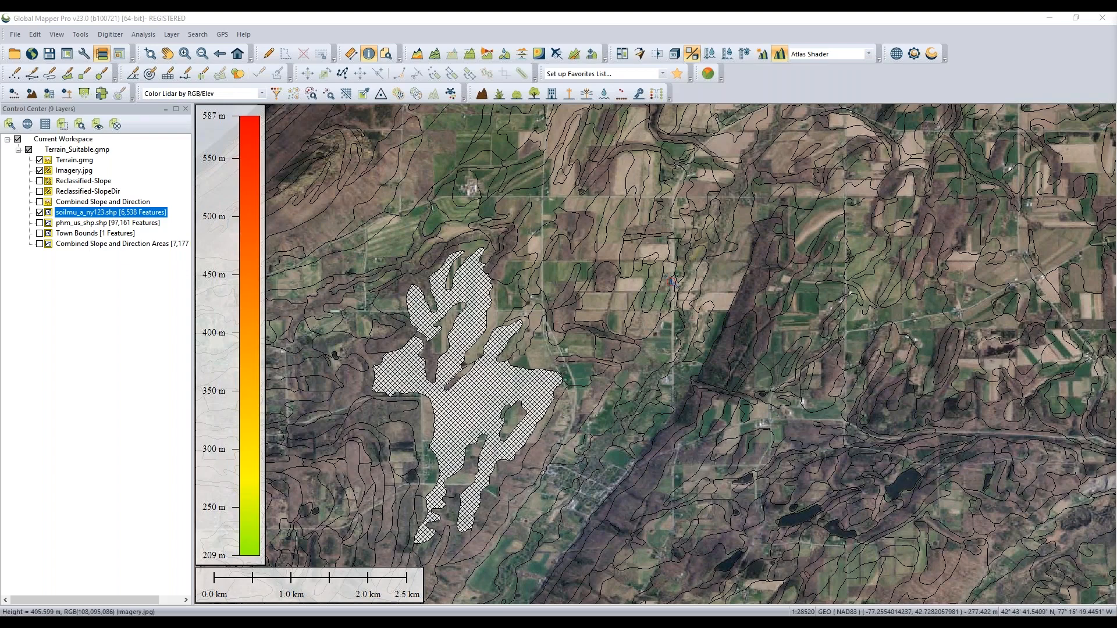
- Open the soilmu_a_ny123.shp layer's attribute table and bring up its vector data search, dismissing the wildcard tip permanently
right_click(122, 217)
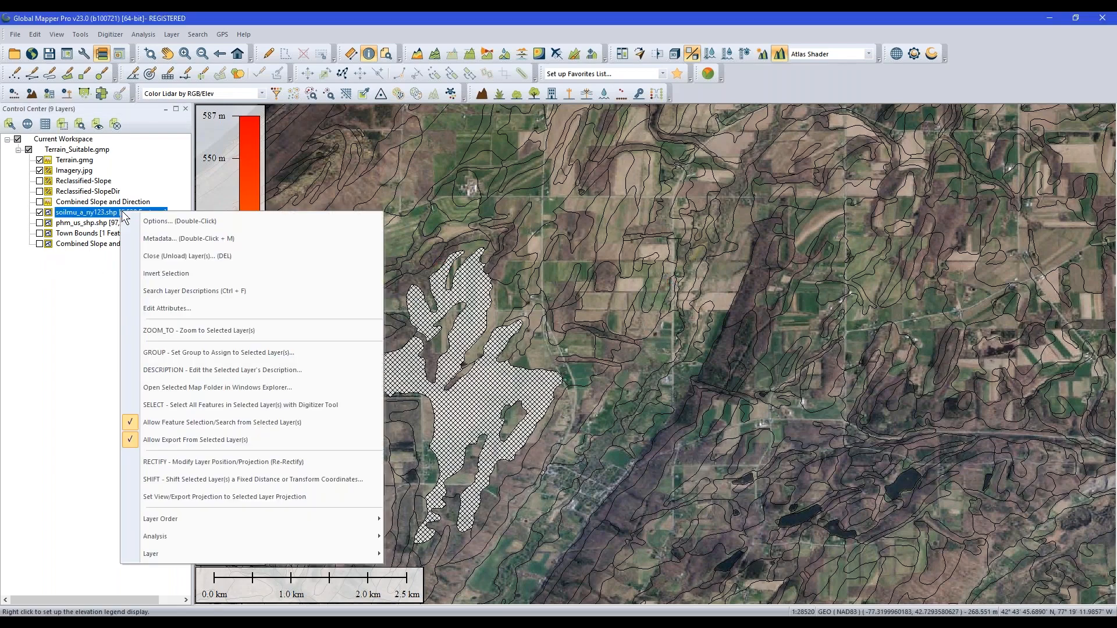
left_click(224, 303)
left_click_drag(539, 111, 439, 124)
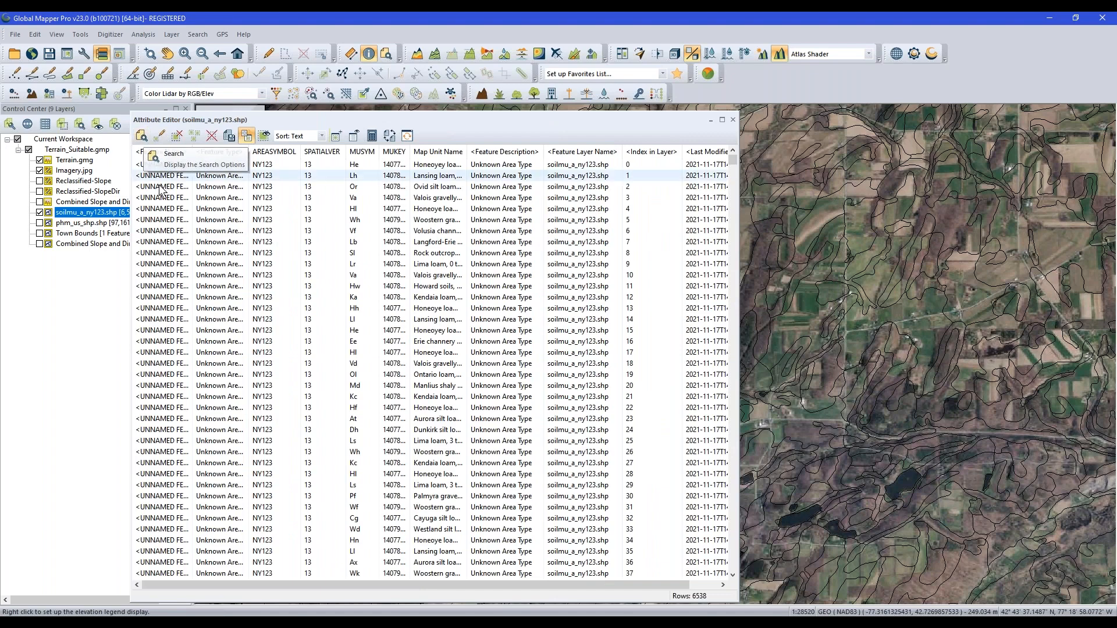
left_click(141, 137)
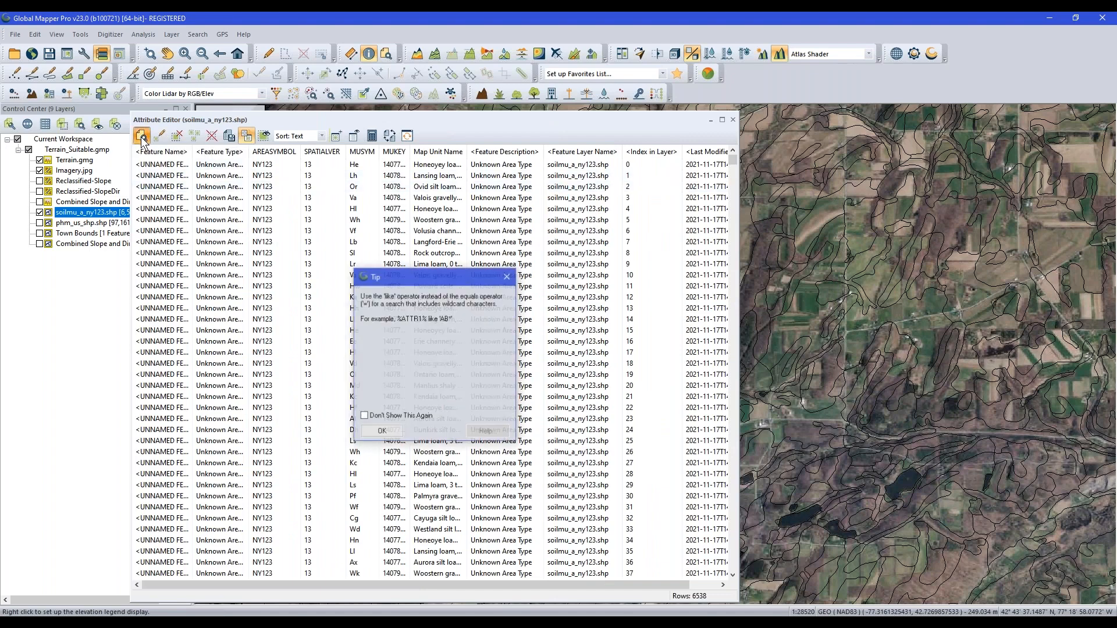
left_click(390, 431)
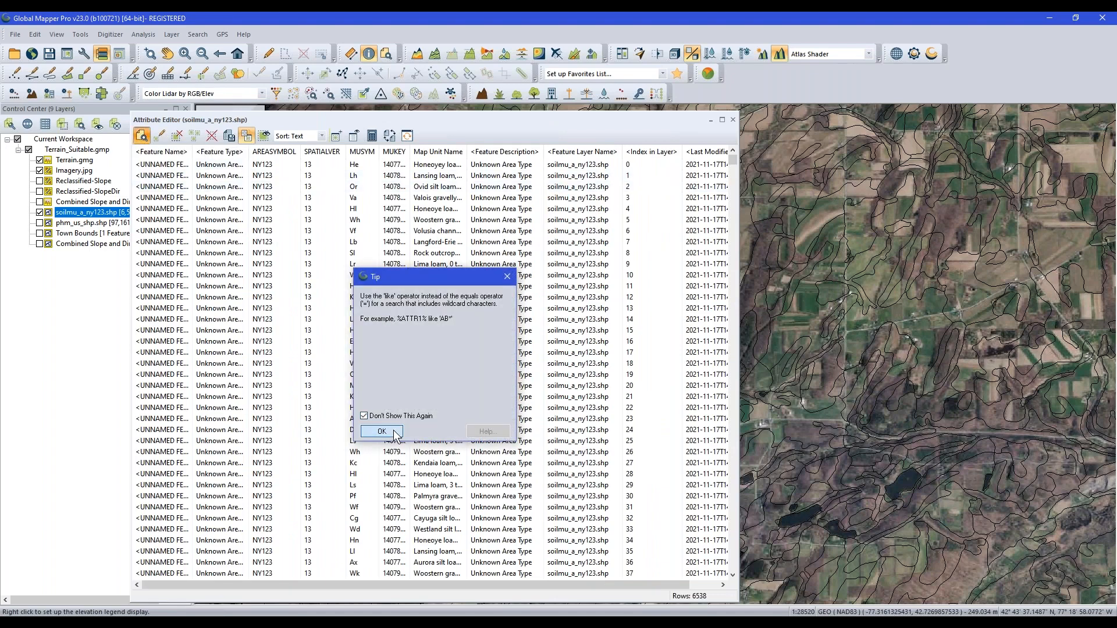
left_click_drag(476, 201, 524, 199)
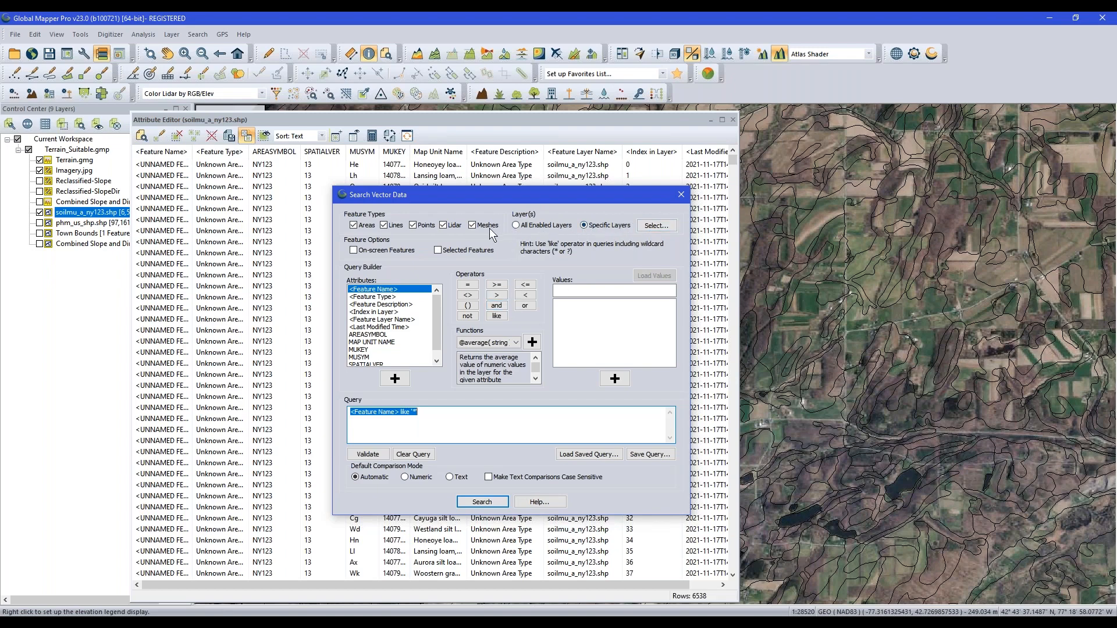
- Begin a search query on the MAP UNIT NAME attribute with the like operator and check the saved queries
scroll(438, 312, "down", 1)
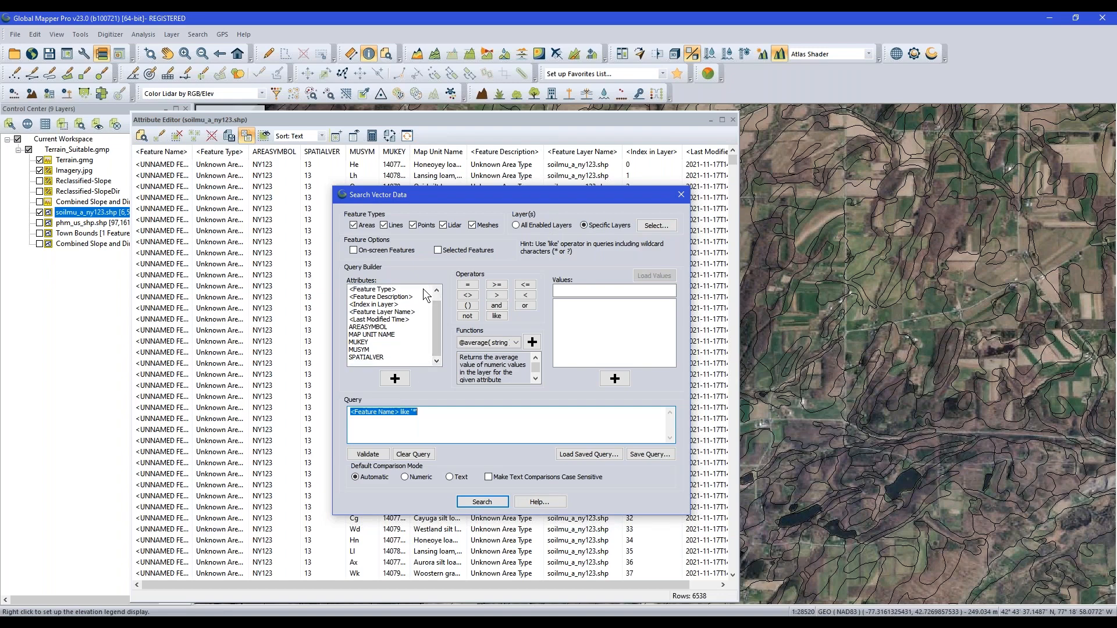
scroll(439, 327, "up", 1)
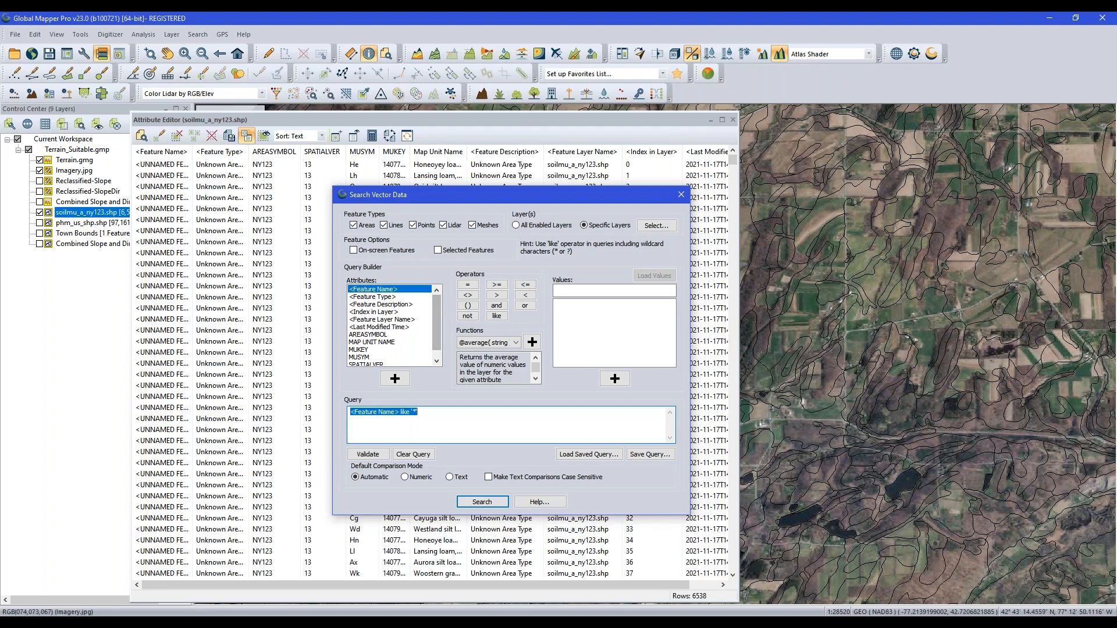
scroll(439, 309, "down", 1)
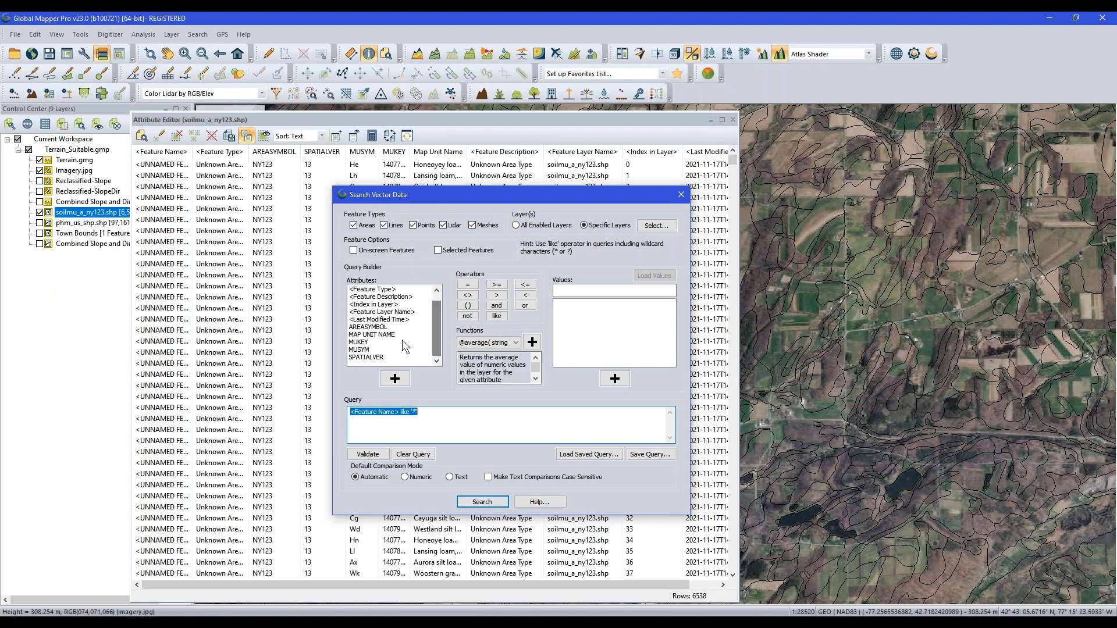
double_click(372, 334)
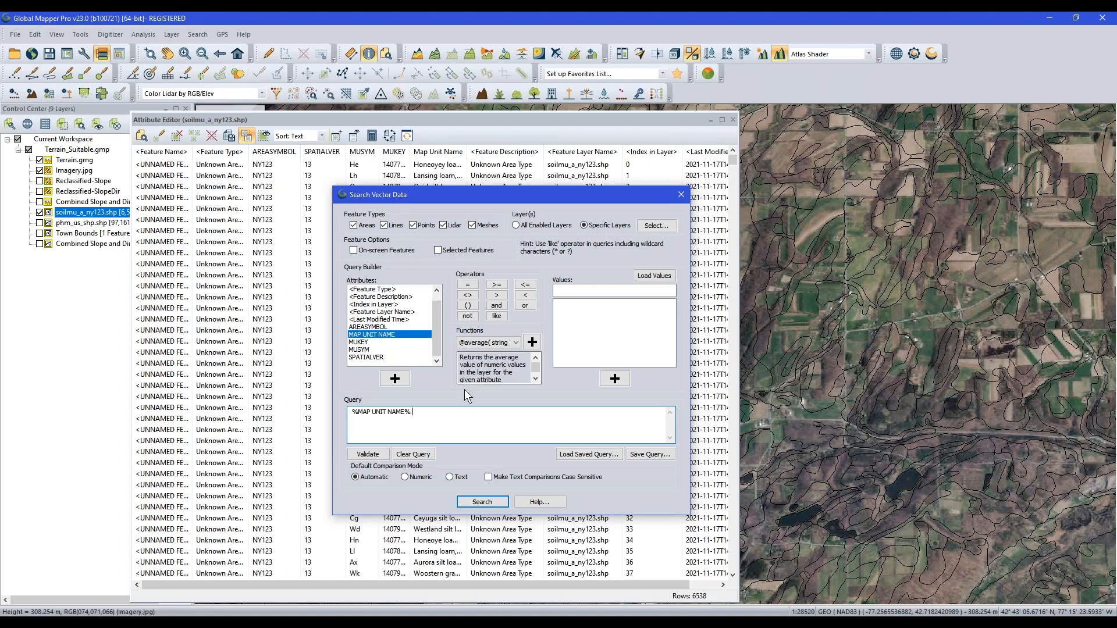
type("like")
left_click(596, 455)
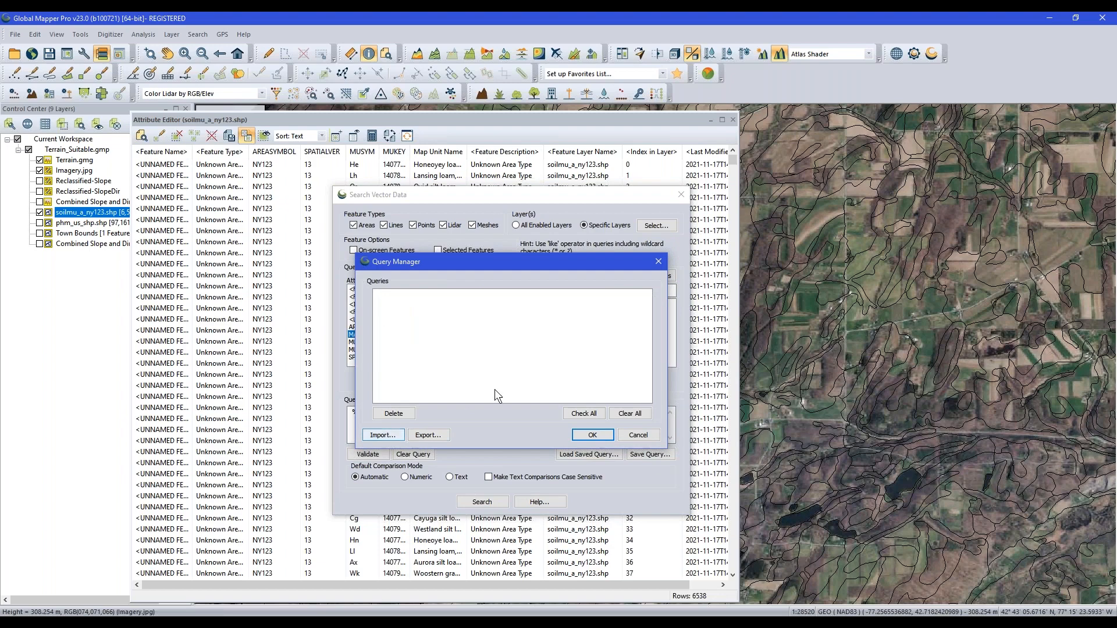
left_click(657, 263)
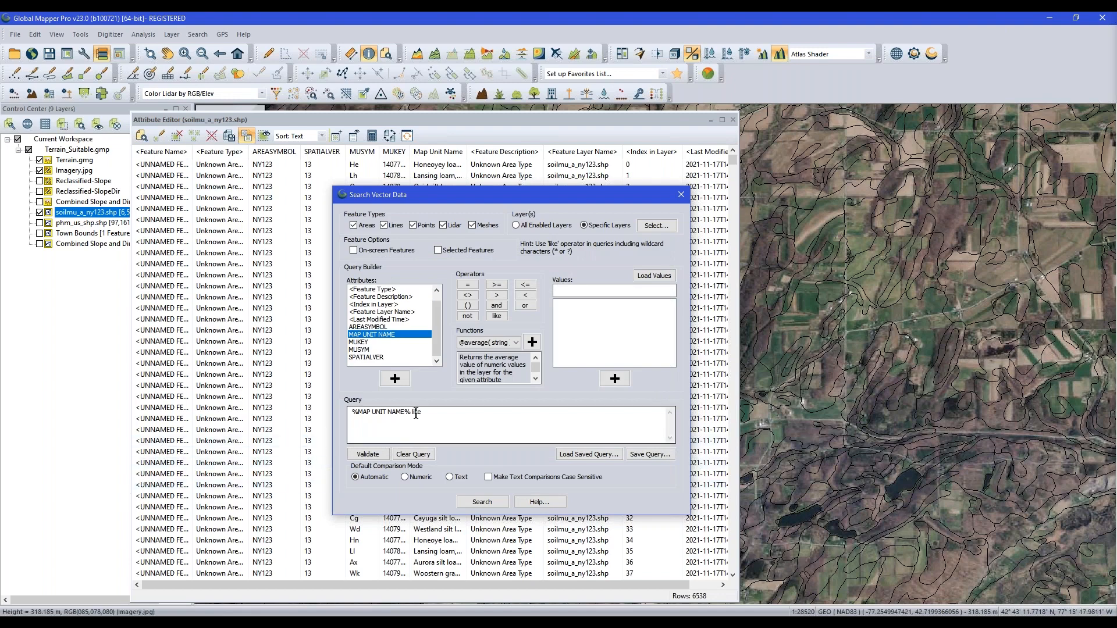
- Replace the query by pasting %MAP UNIT NAME% like "*silty clay loam*" OR %MAP UNIT NAME% like "*sandy loam*"
left_click_drag(442, 413, 327, 417)
right_click(396, 412)
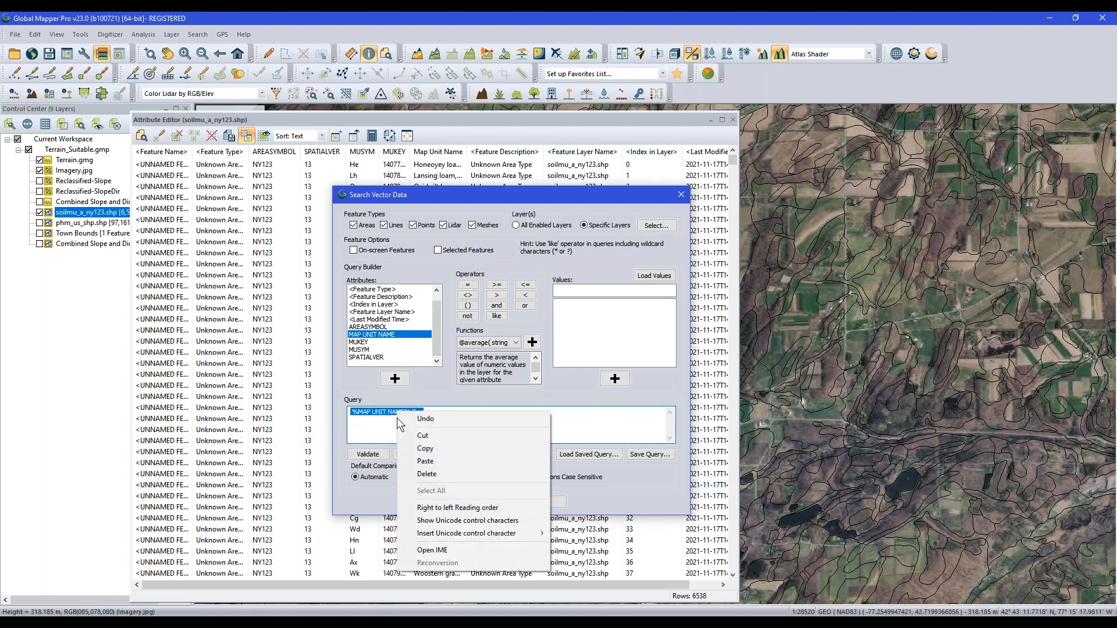
left_click(431, 459)
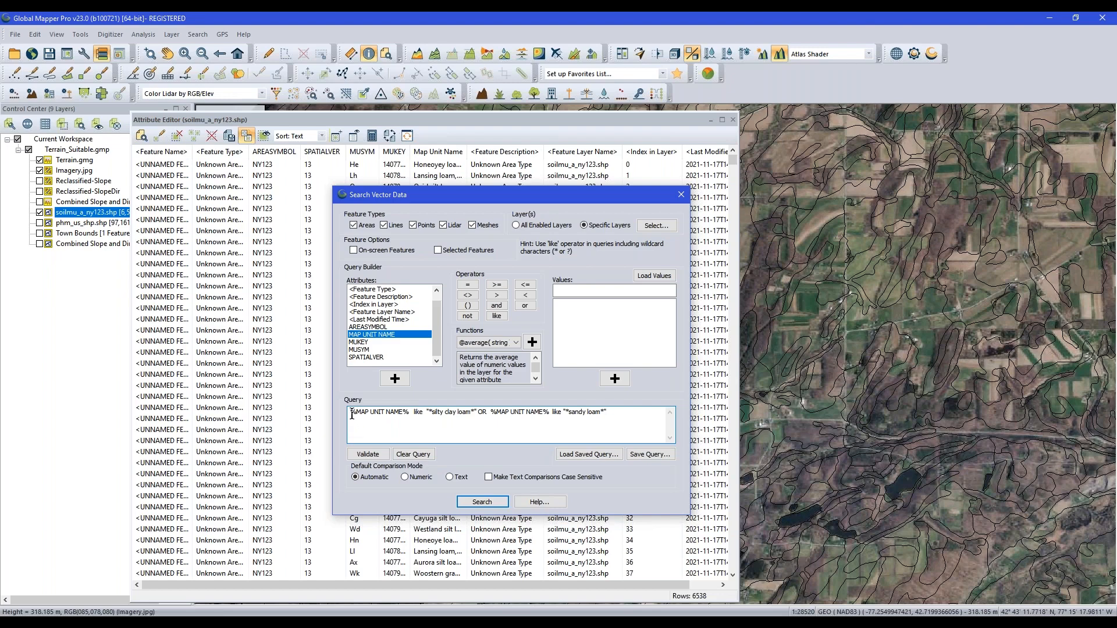
left_click_drag(353, 412, 558, 418)
left_click(575, 415)
left_click(602, 411)
- Validate the soil name query, run the search, and close the search dialog
left_click(383, 455)
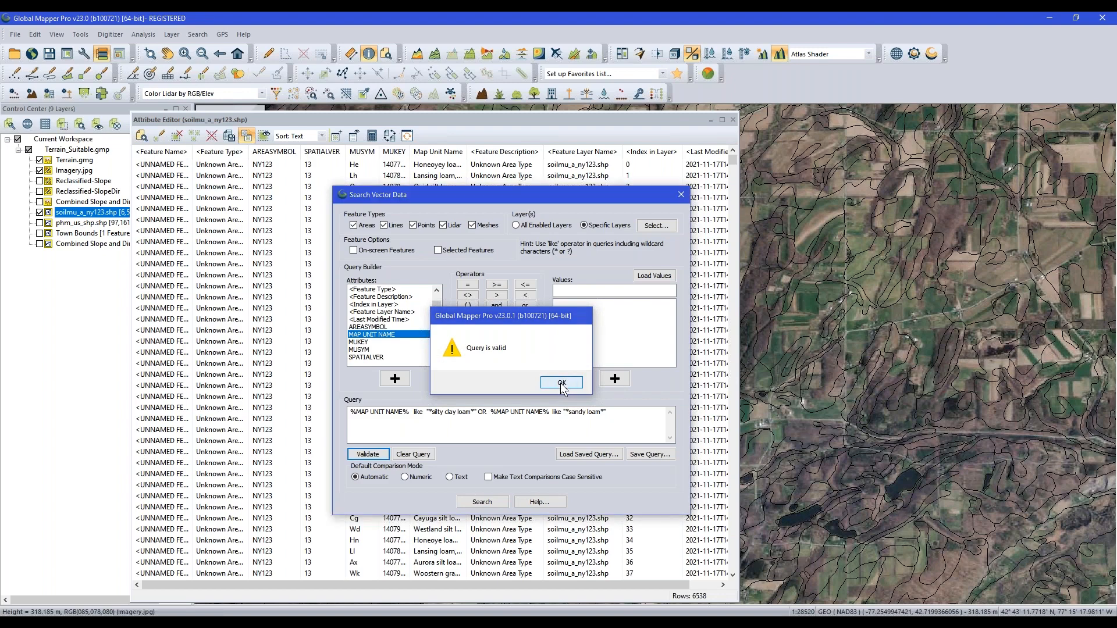
left_click(562, 383)
left_click(482, 501)
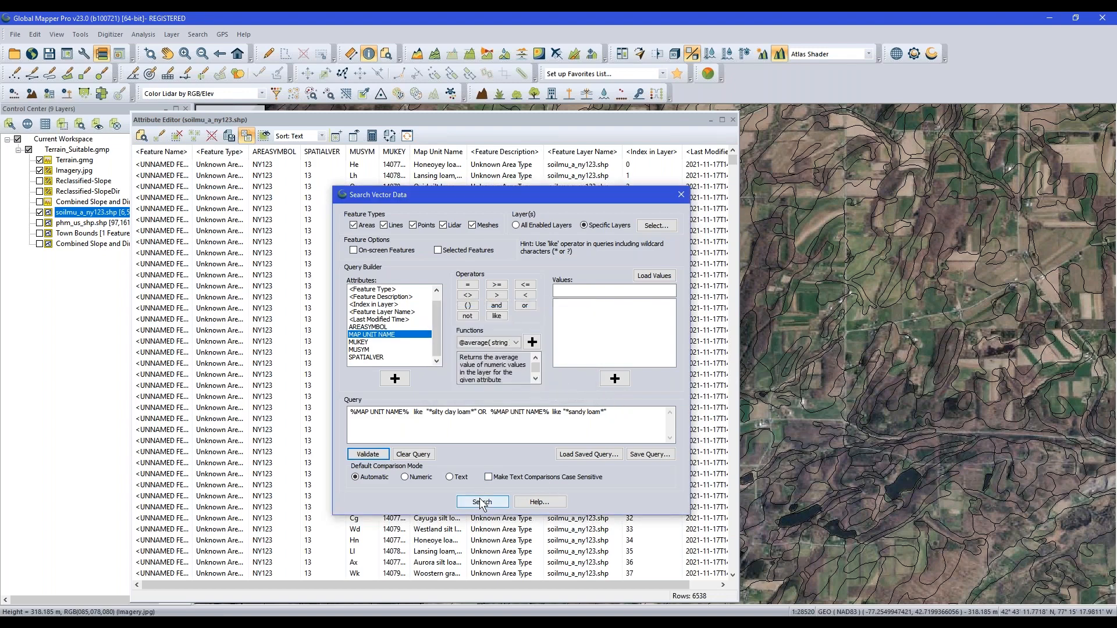
left_click(681, 195)
- Select all soil features found by the search and examine their distribution on the map
left_click_drag(611, 117, 590, 105)
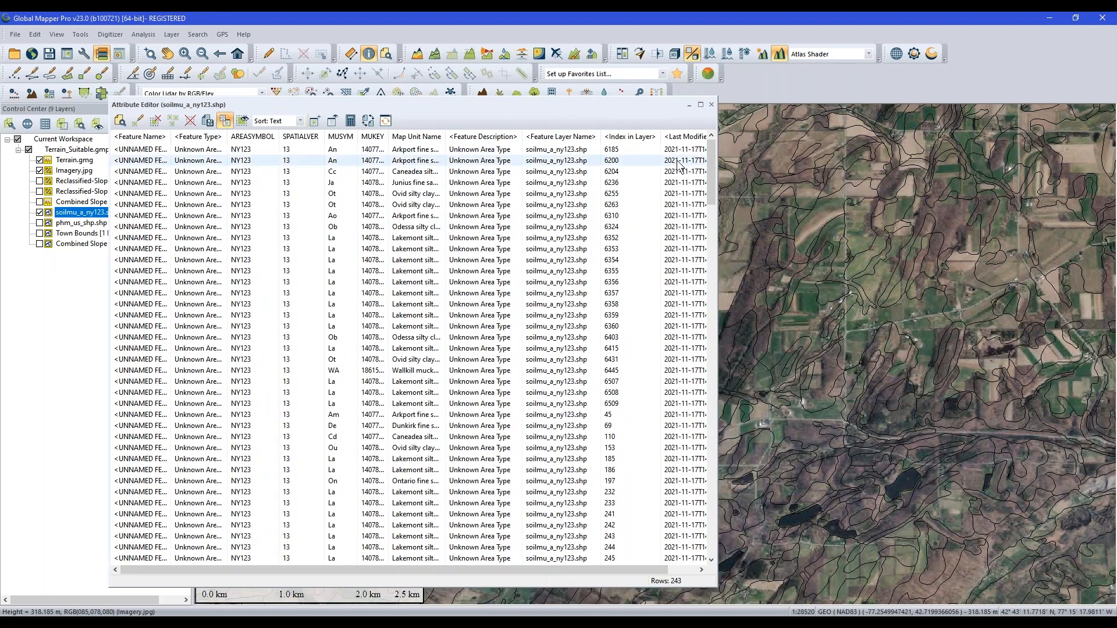
mouse_move(708, 159)
left_mouse_down()
mouse_move(708, 523)
mouse_move(710, 155)
left_mouse_up()
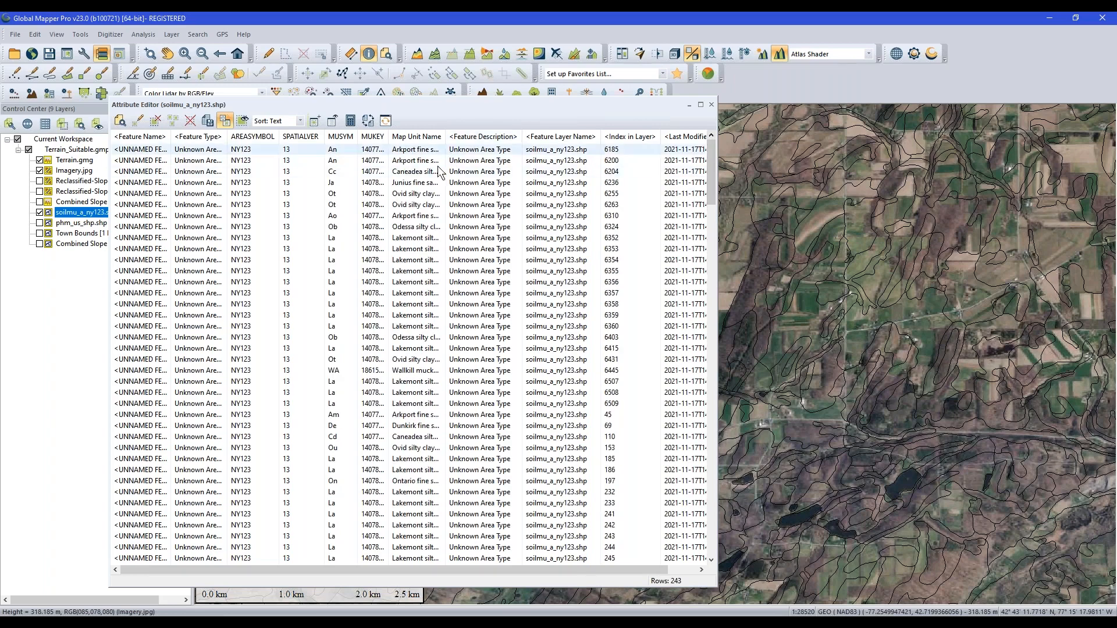
left_click(172, 121)
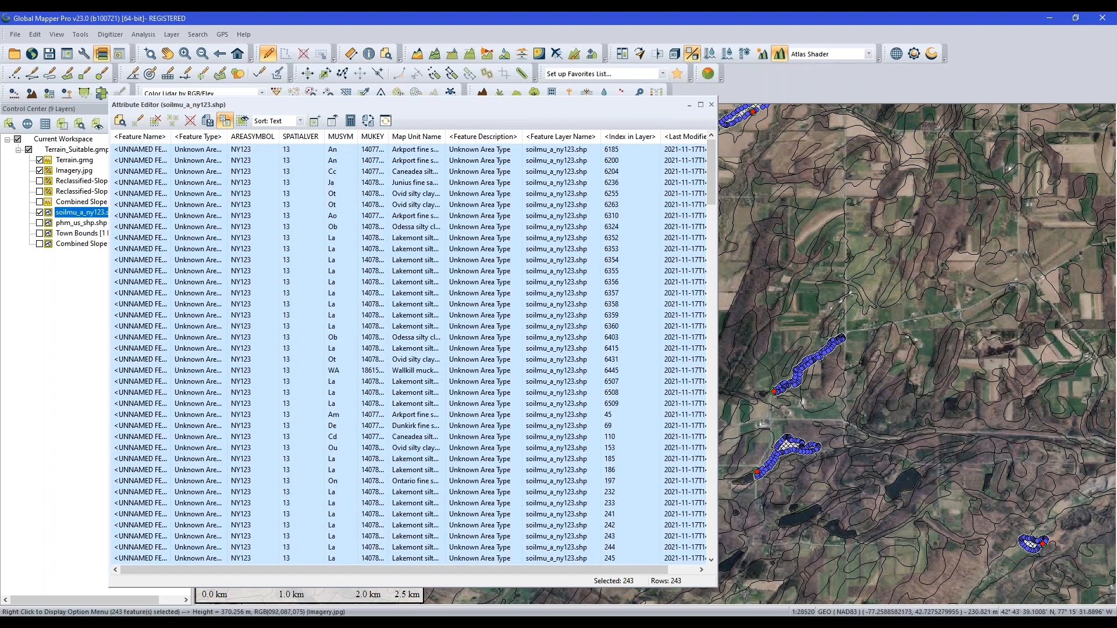
left_click_drag(717, 225, 589, 228)
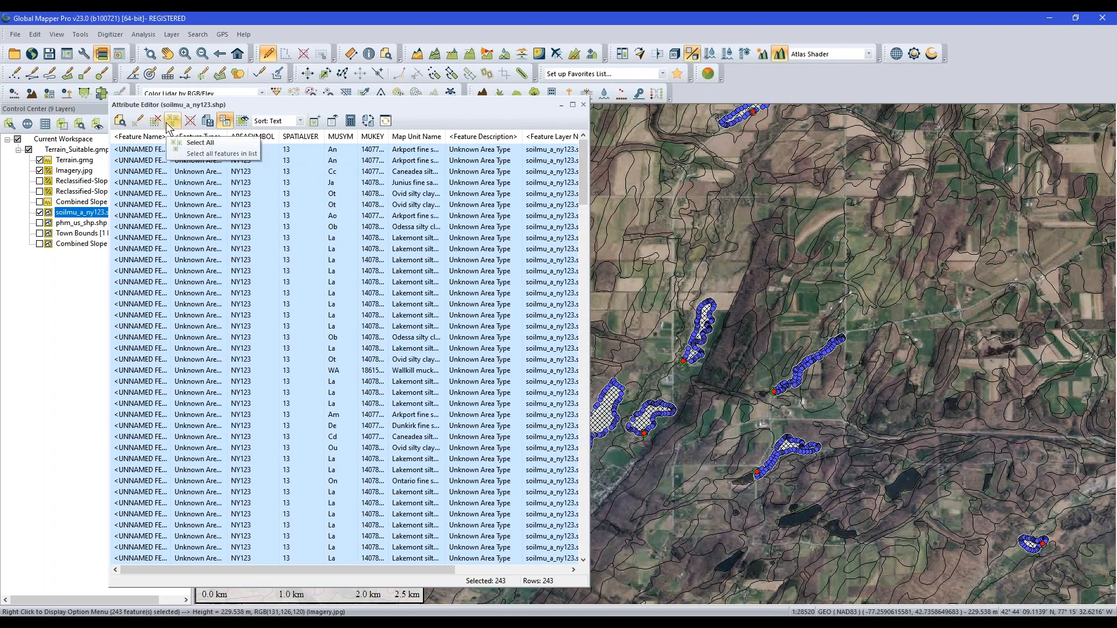
left_click_drag(309, 103, 212, 104)
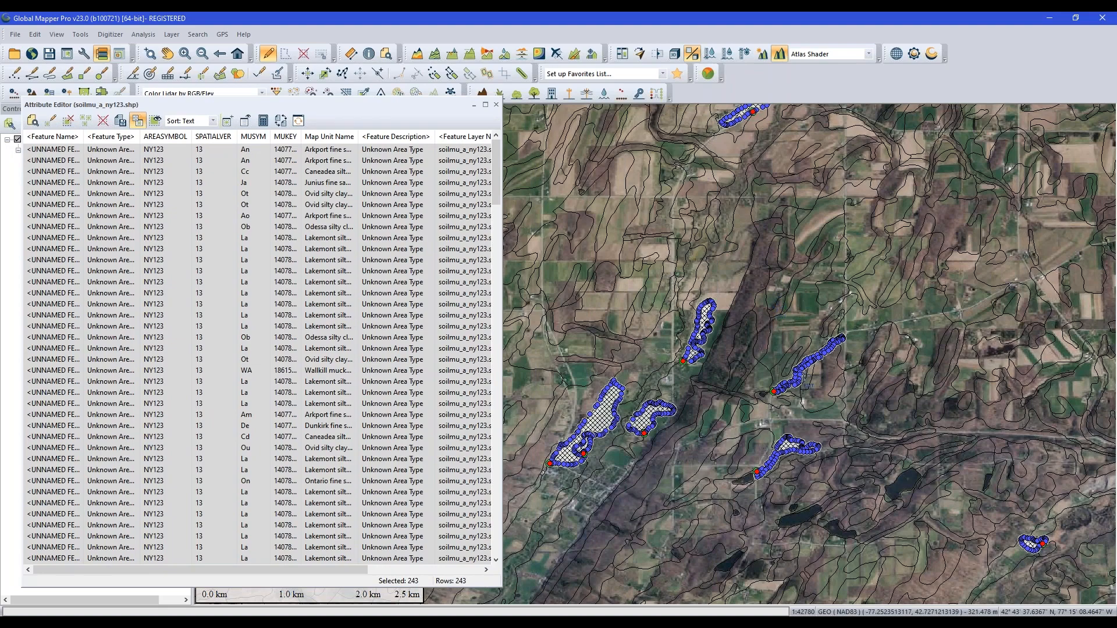
scroll(809, 354, "down", 3)
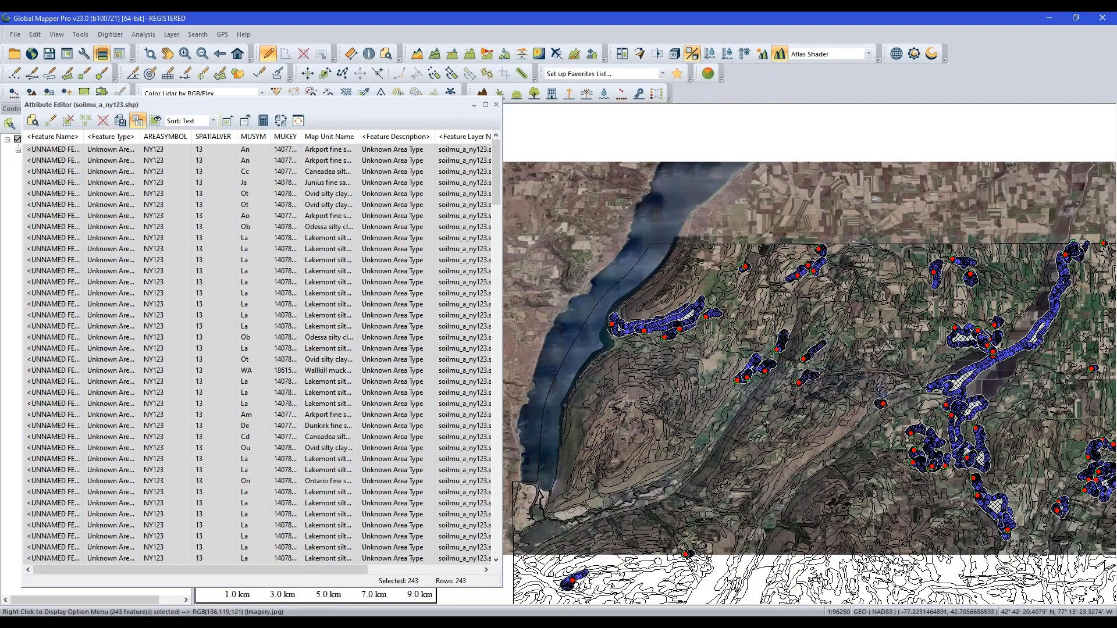
left_click_drag(870, 384, 830, 351)
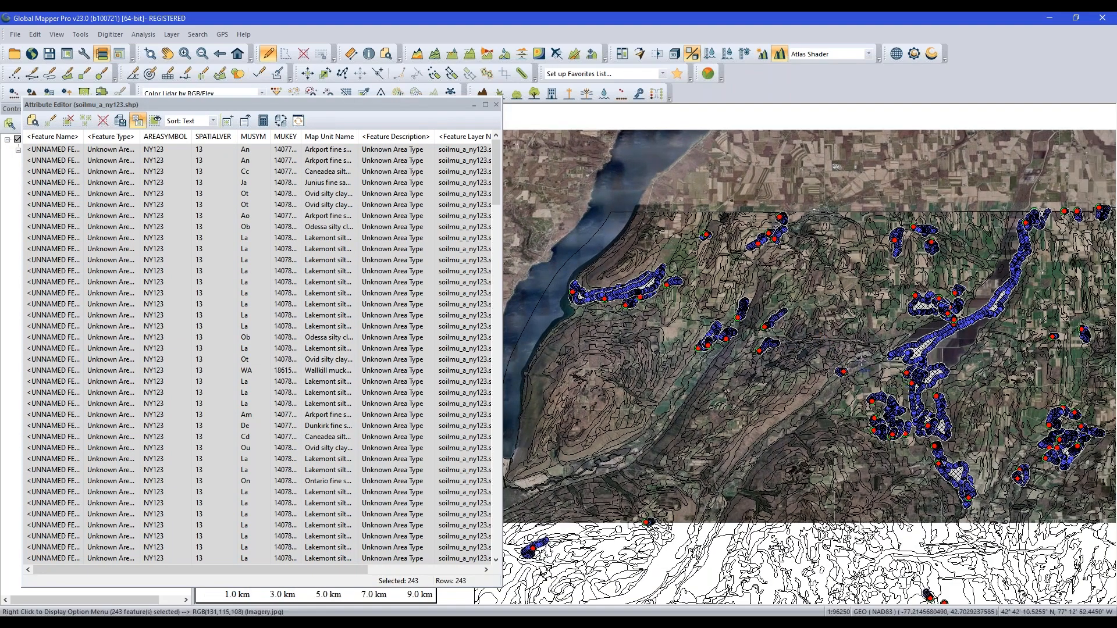
scroll(862, 360, "up", 1)
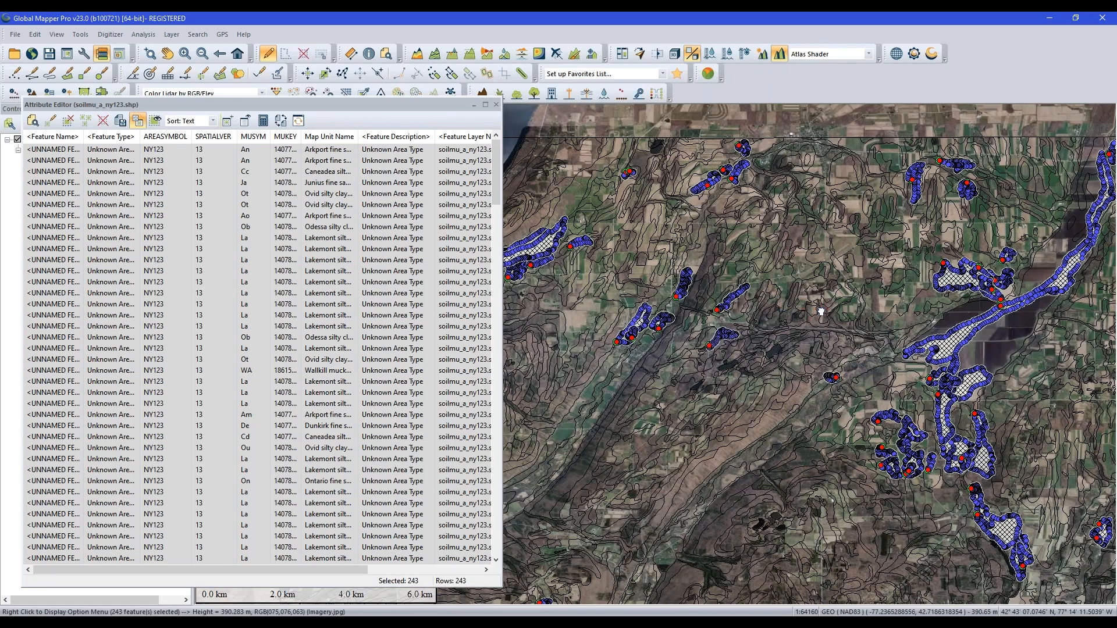
left_click_drag(820, 311, 935, 324)
- Copy the selected soil features to the clipboard
left_click_drag(438, 104, 640, 112)
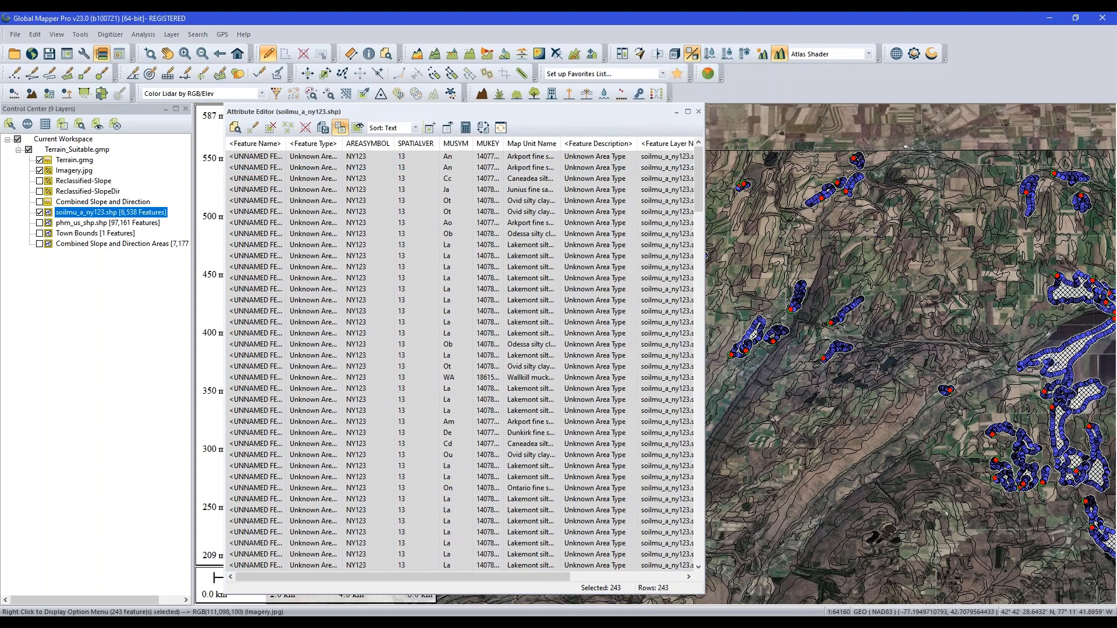
left_click_drag(704, 239, 805, 247)
left_click_drag(540, 115, 512, 124)
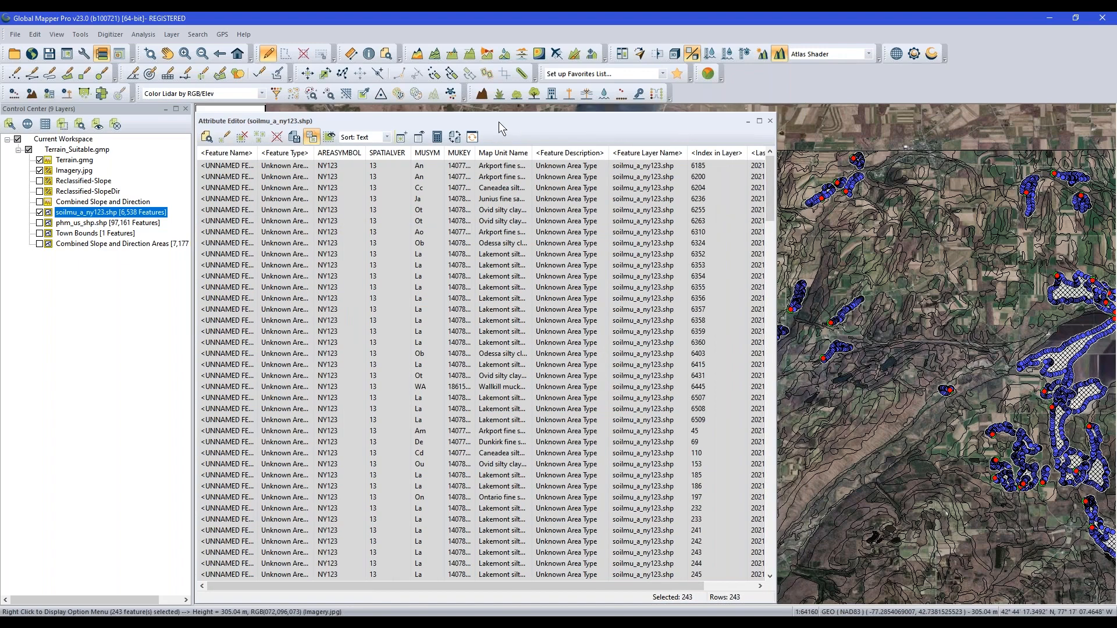
left_click(38, 34)
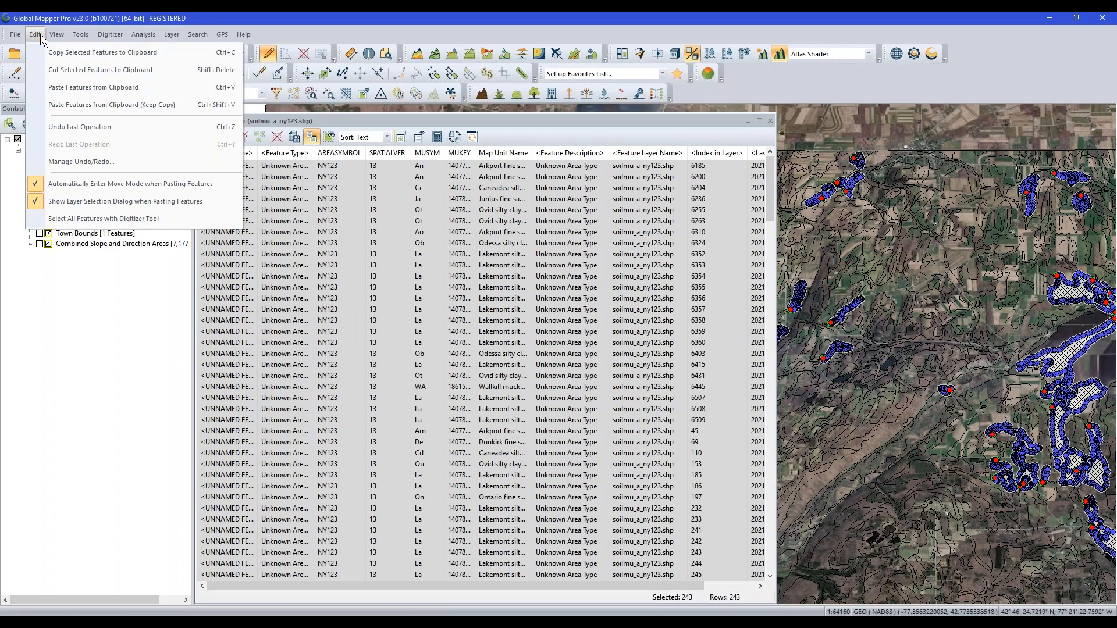
left_click(161, 57)
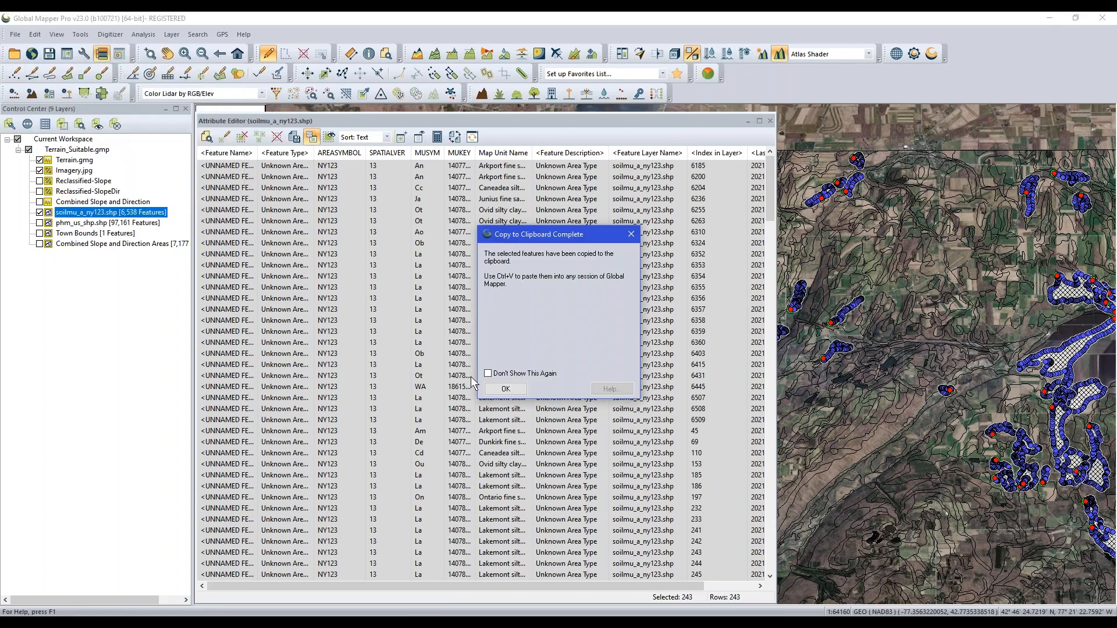
left_click(503, 386)
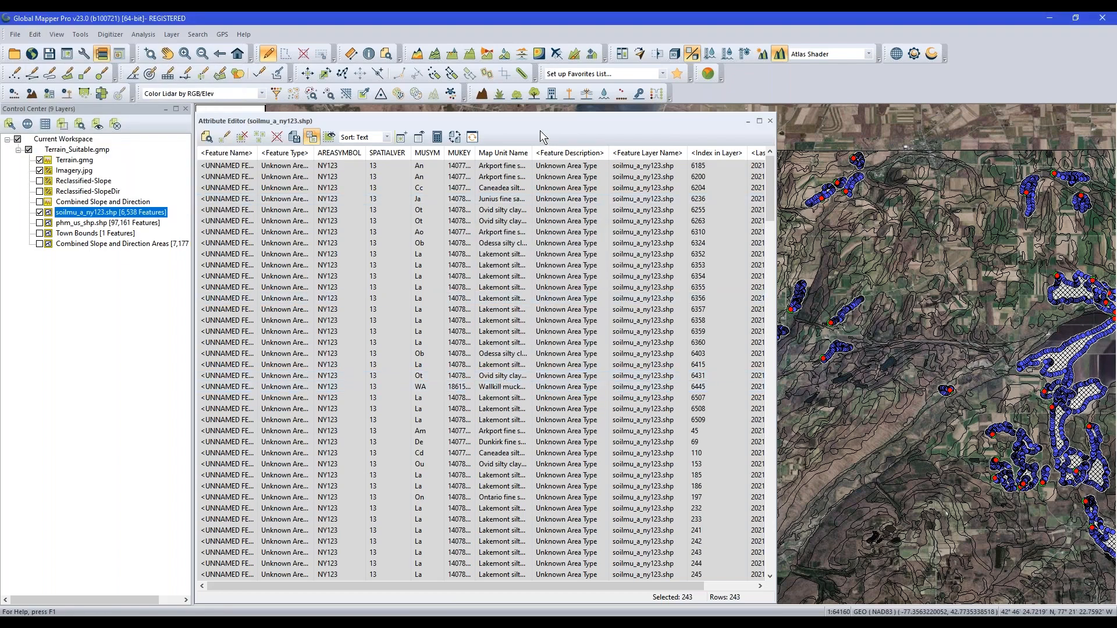
- Paste the copied soil features into a new layer named Suitable Soils
key("ctrl+v")
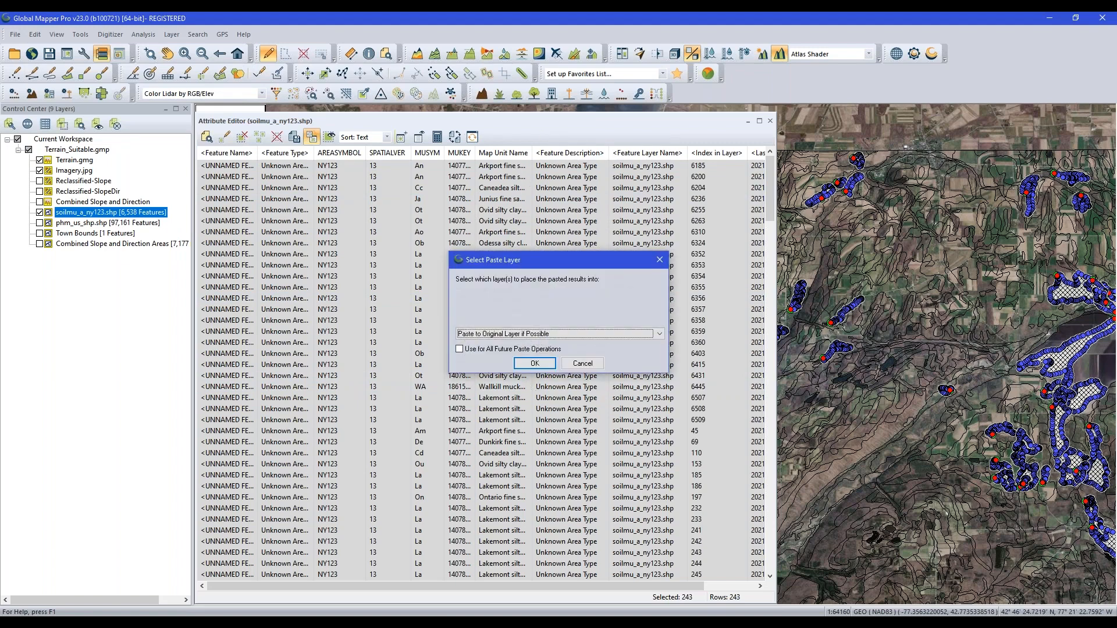
left_click(535, 337)
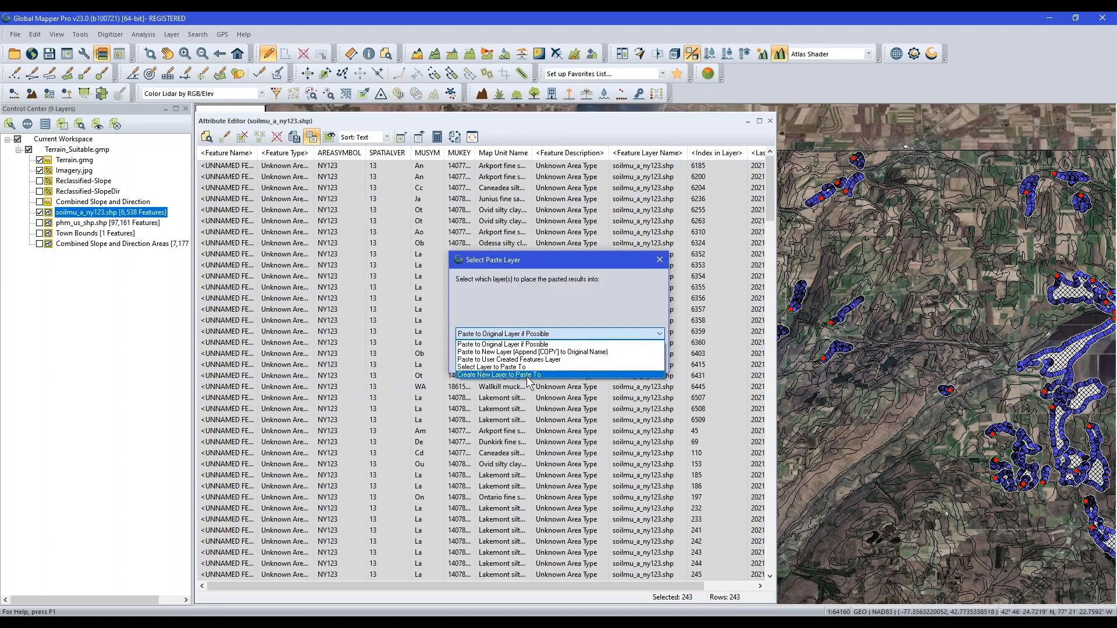
left_click(528, 375)
left_click(529, 360)
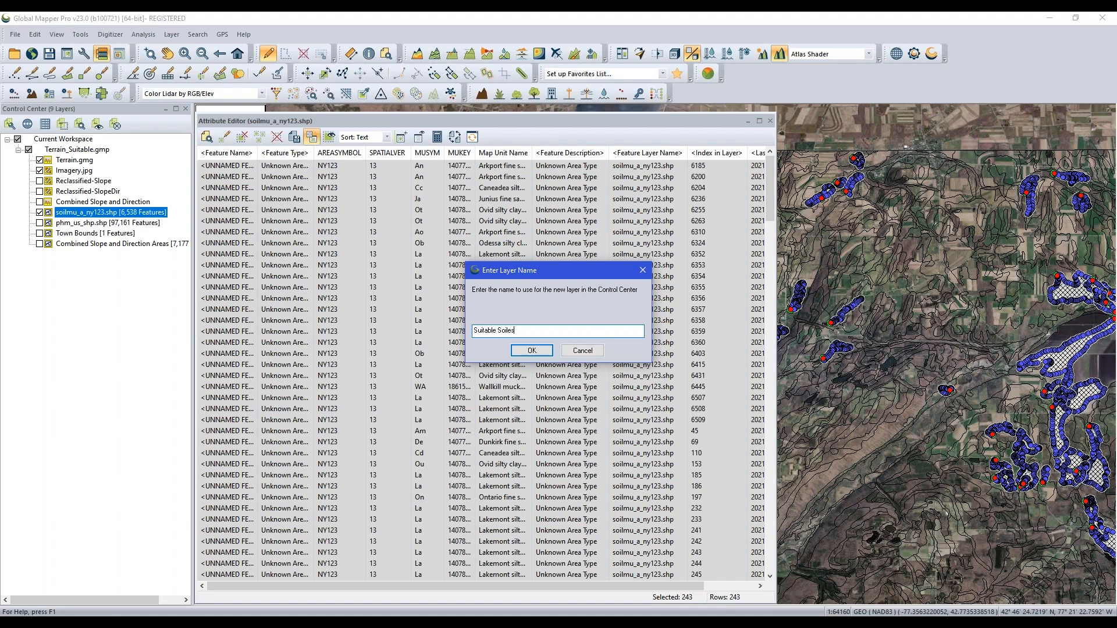
key("Return")
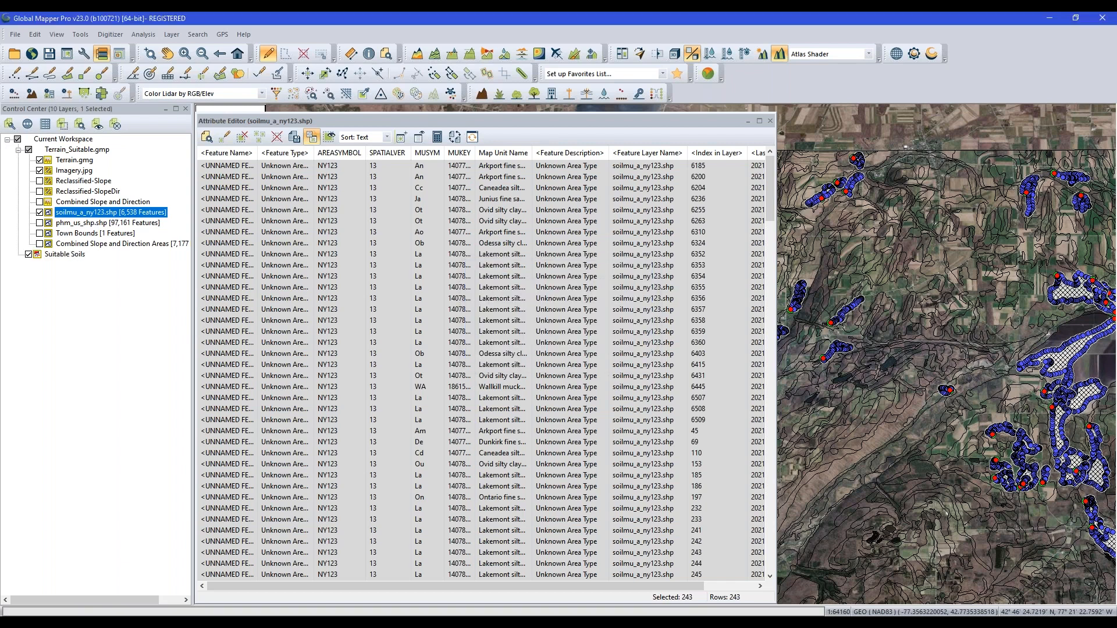
- Close the attribute table and hide the soilmu_a_ny123.shp layer, leaving the Suitable Soils layer displayed
left_click(770, 121)
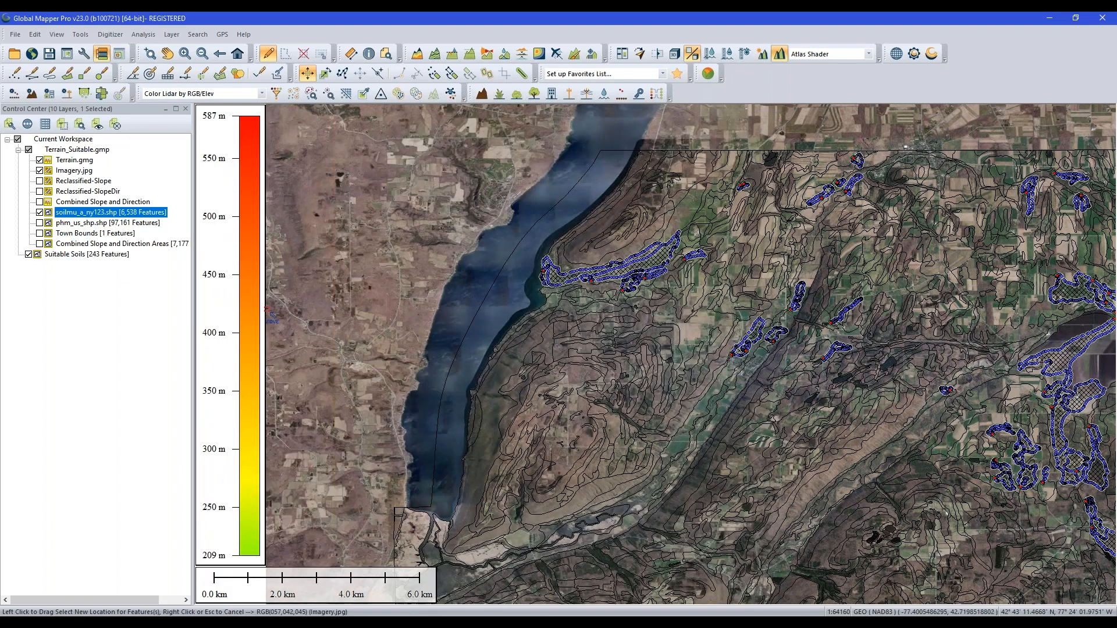
left_click(54, 338)
left_click(105, 259)
left_click(99, 289)
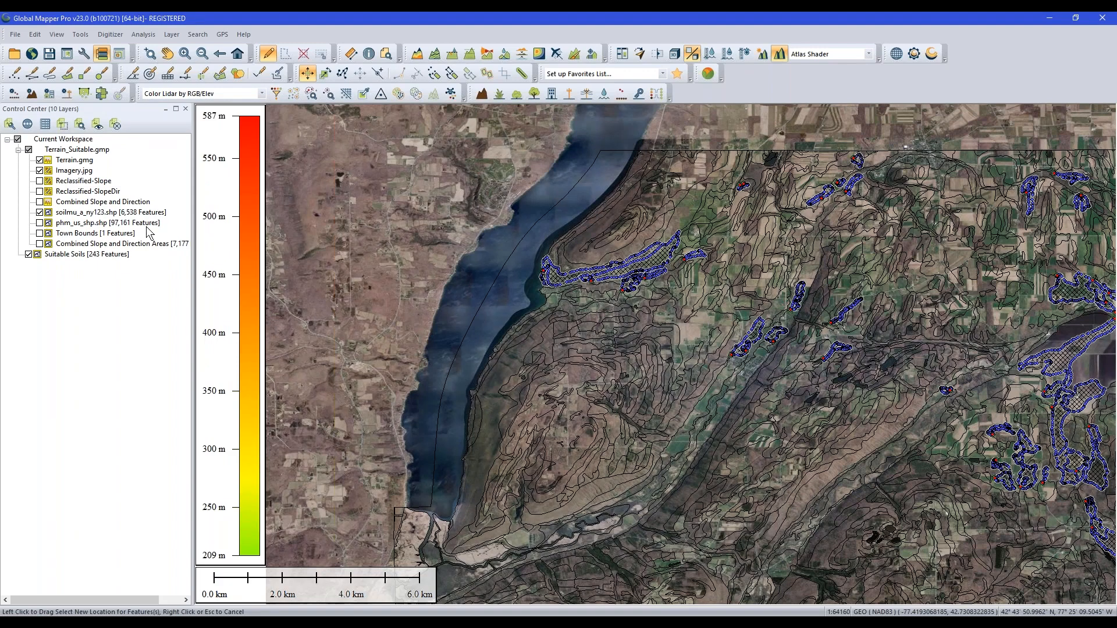
left_click(40, 213)
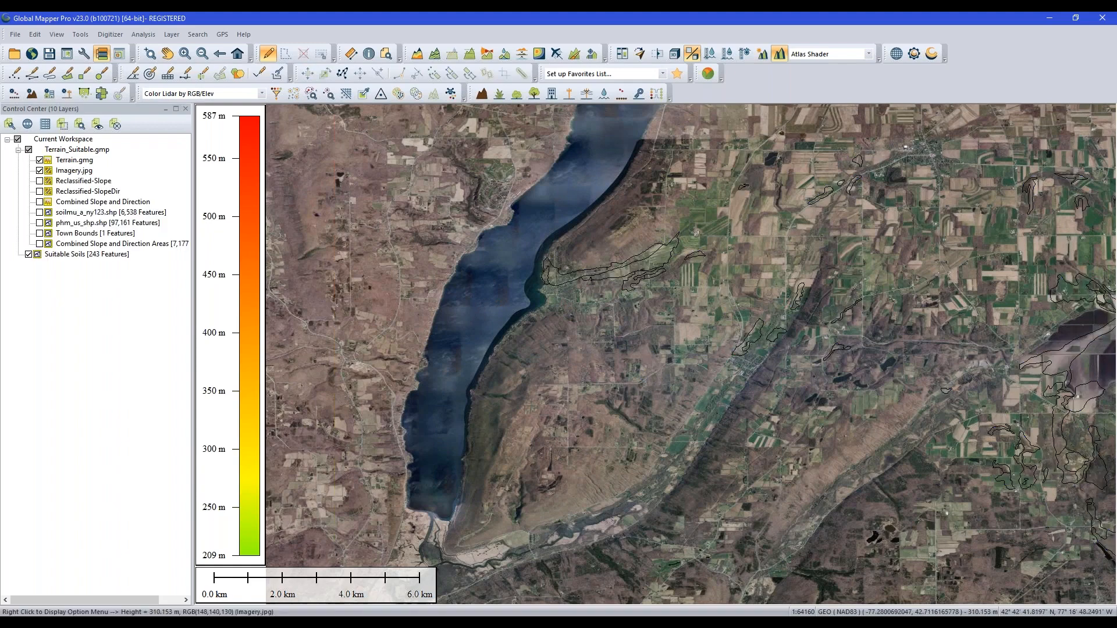
- Base the Suitable Soils layer's area styling on the values of the MUSYM attribute
scroll(646, 343, "down", 2)
scroll(657, 326, "down", 3)
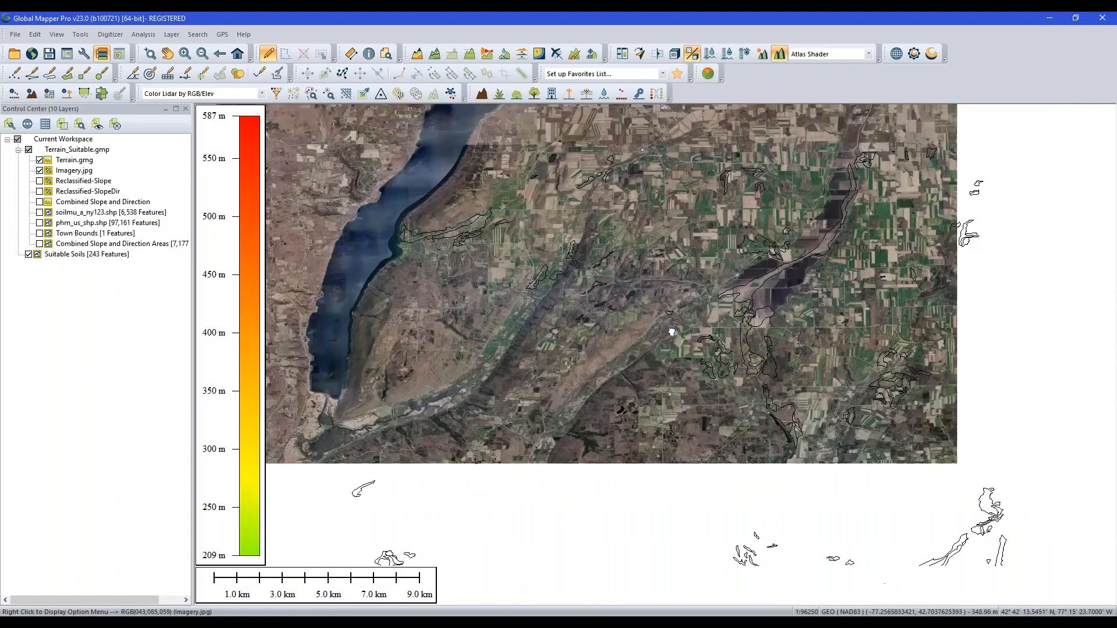
scroll(653, 324, "up", 2)
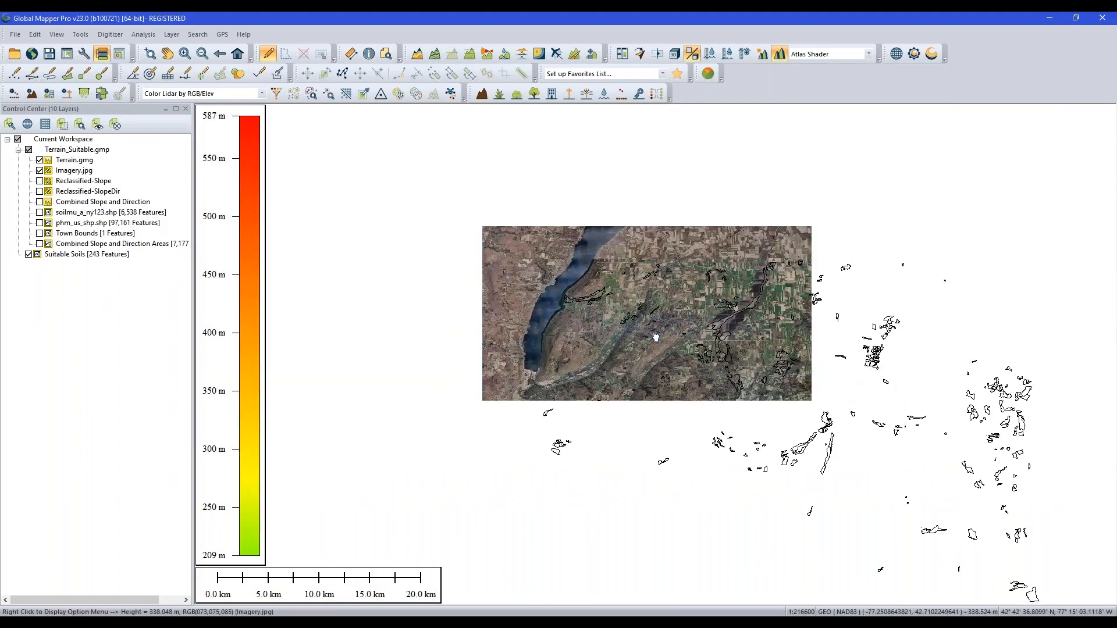
scroll(610, 349, "up", 2)
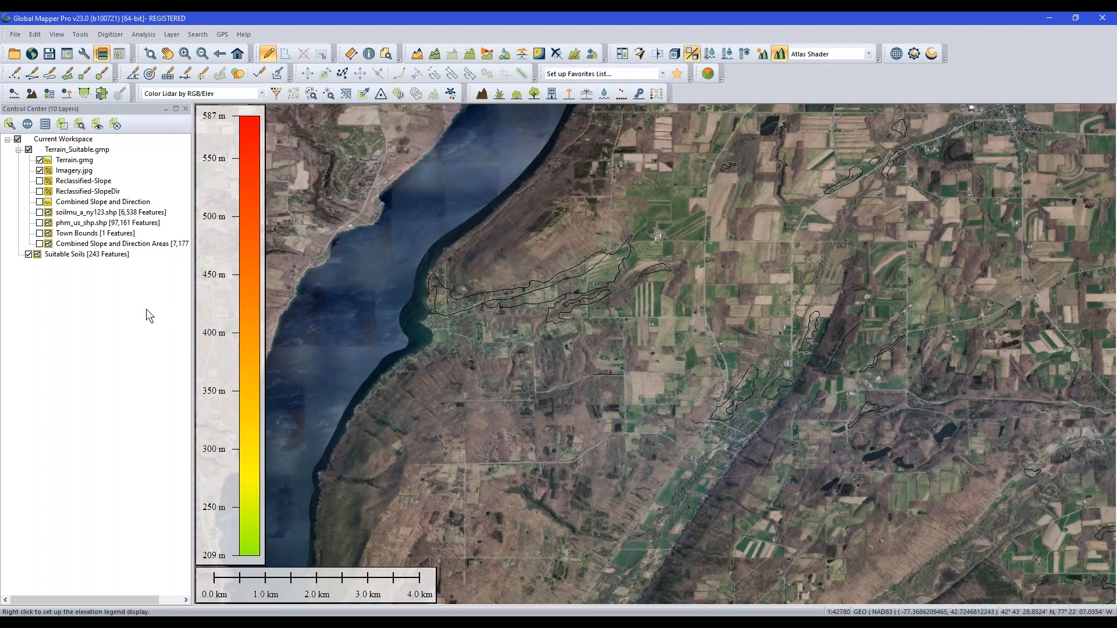
left_click(591, 279)
left_click(547, 244)
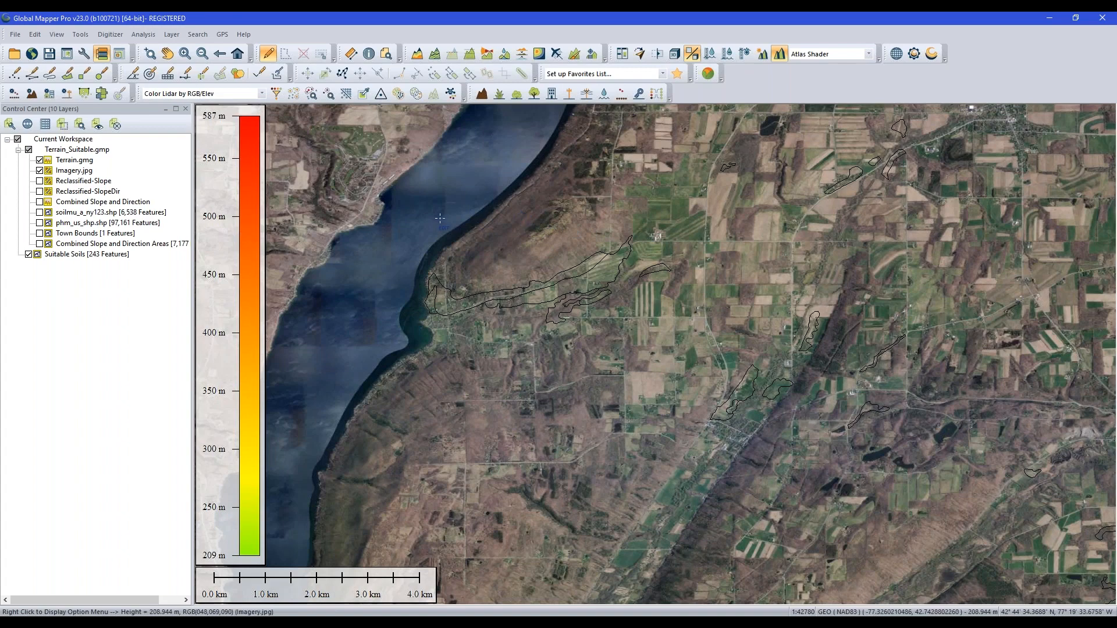
right_click(69, 258)
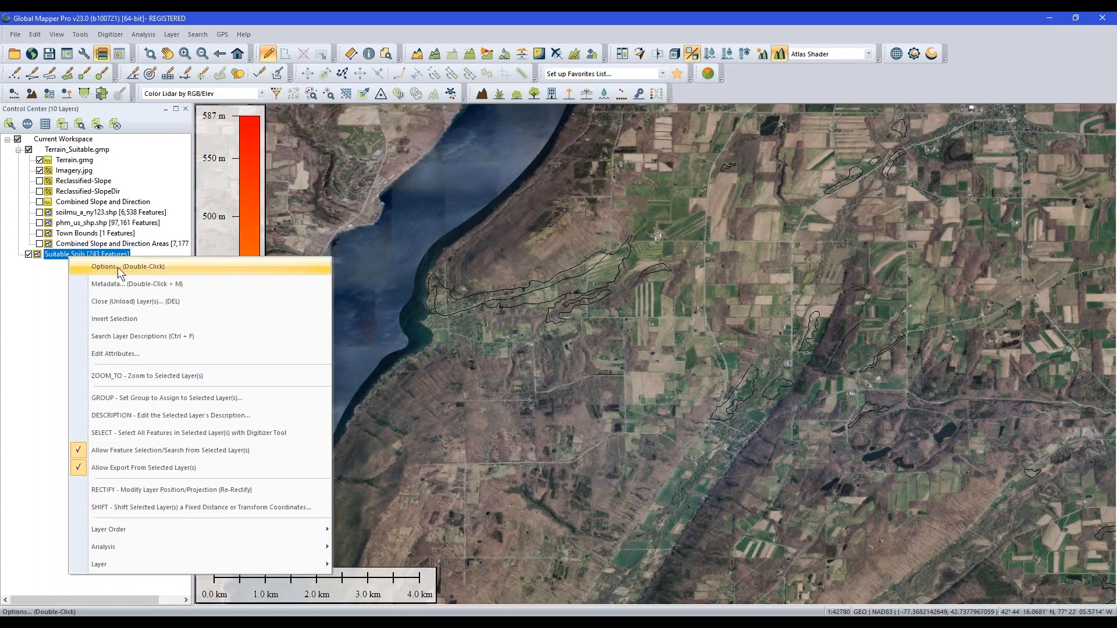
left_click(179, 267)
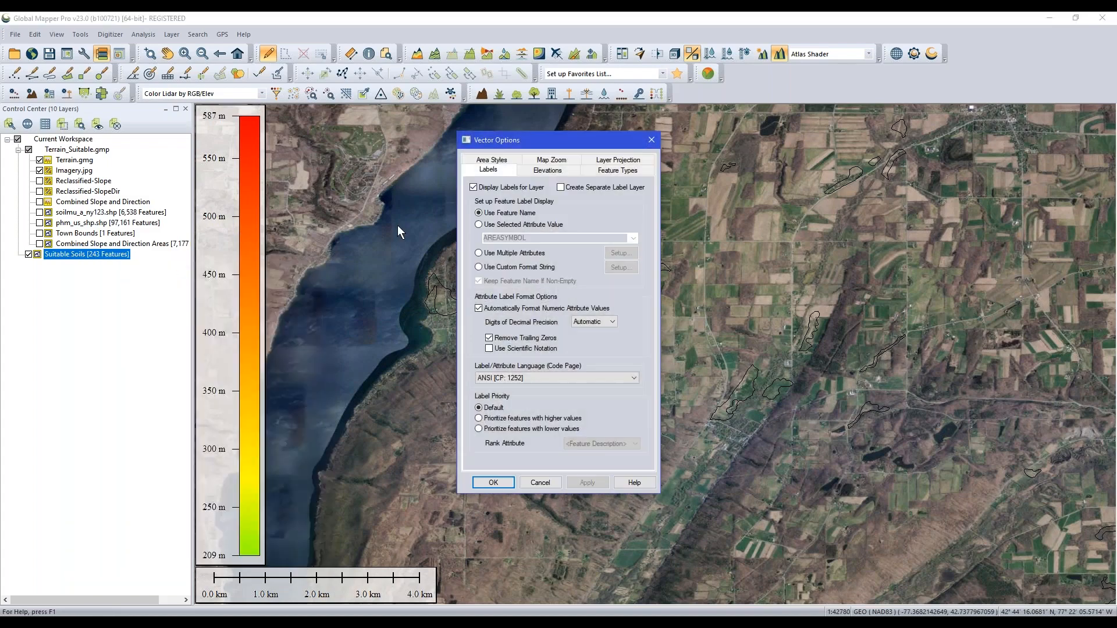
left_click(492, 161)
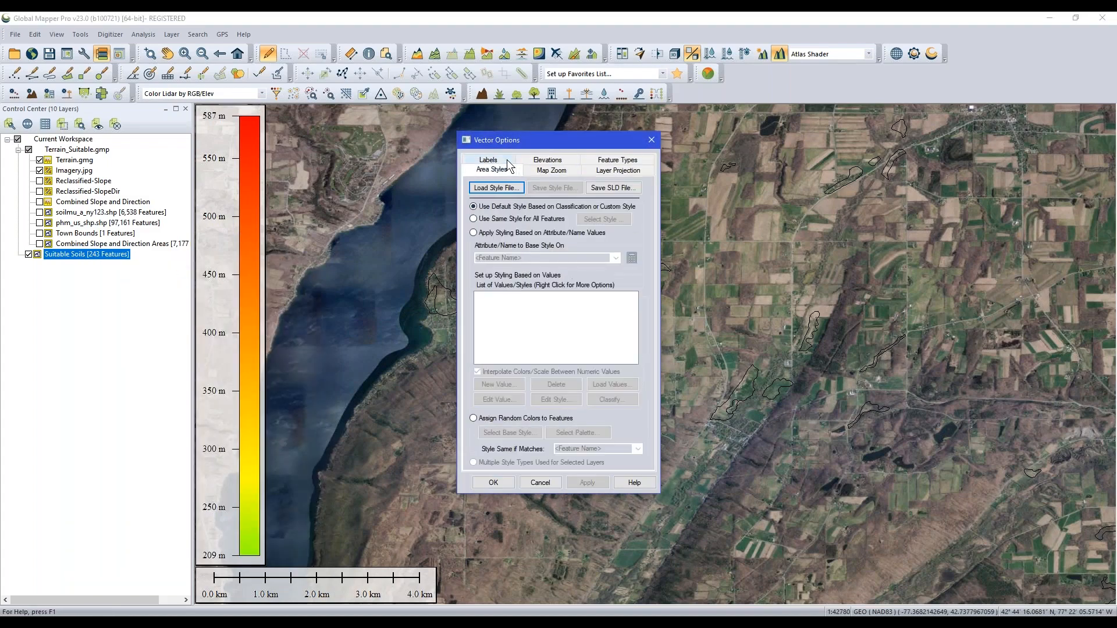
left_click_drag(555, 146, 511, 170)
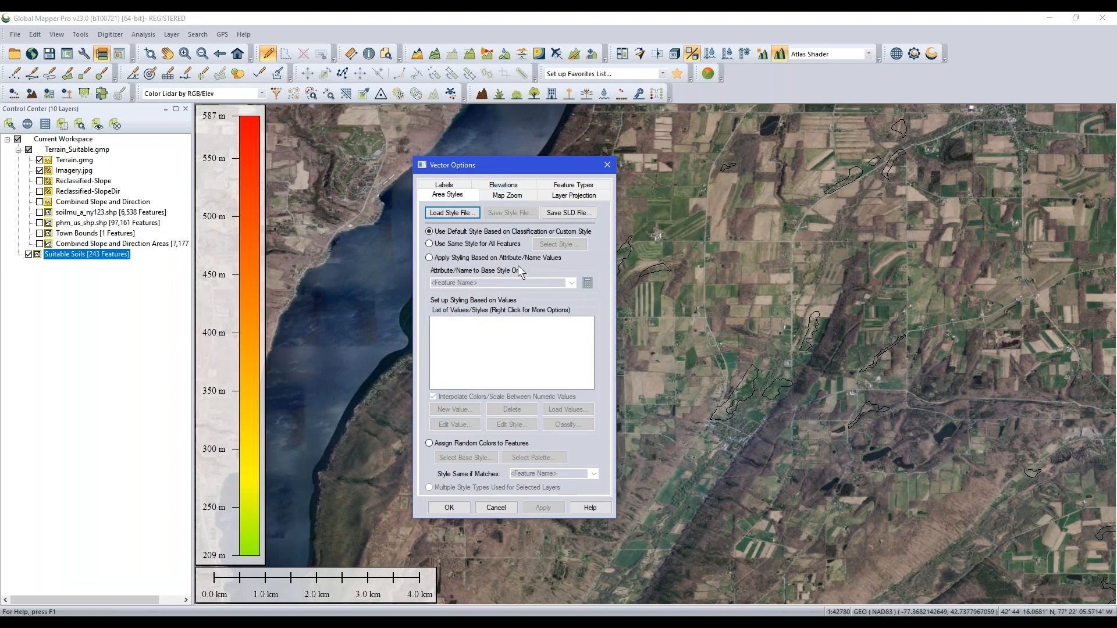
left_click(492, 259)
left_click(572, 283)
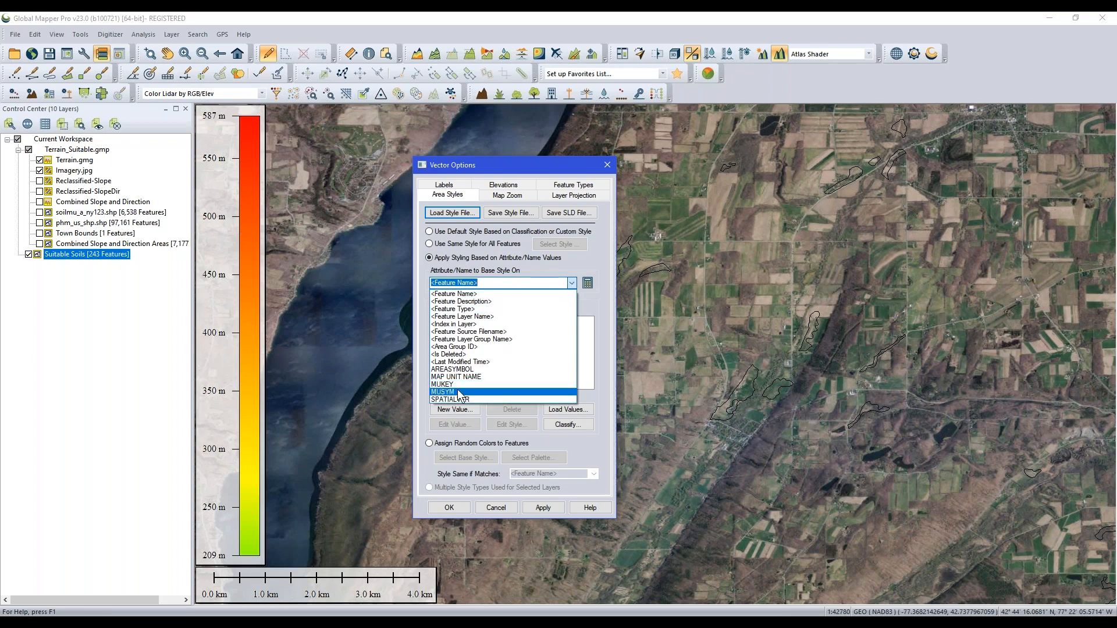
- Load the MUSYM values using a base area style with a solid green fill at about 44% opacity
left_click(557, 412)
left_click_drag(554, 232, 361, 225)
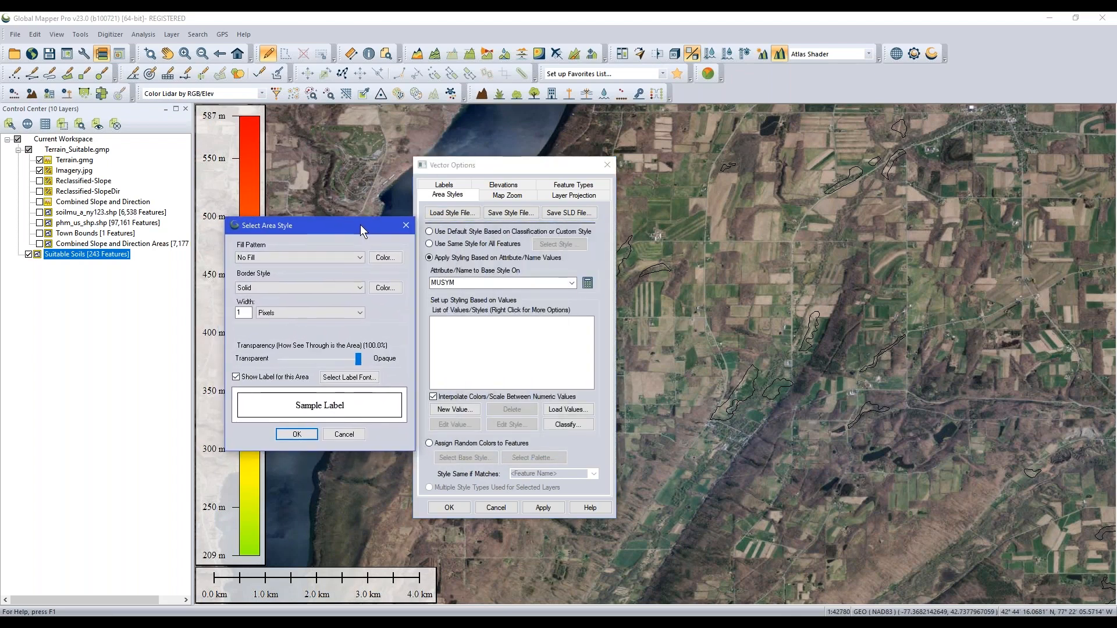
left_click(354, 258)
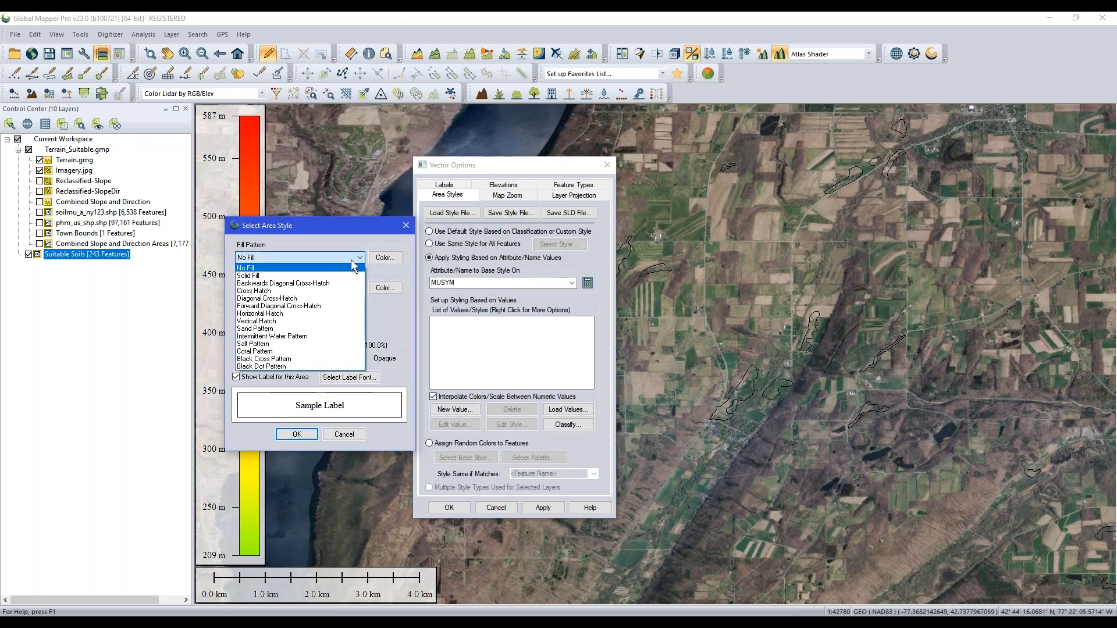
left_click(316, 277)
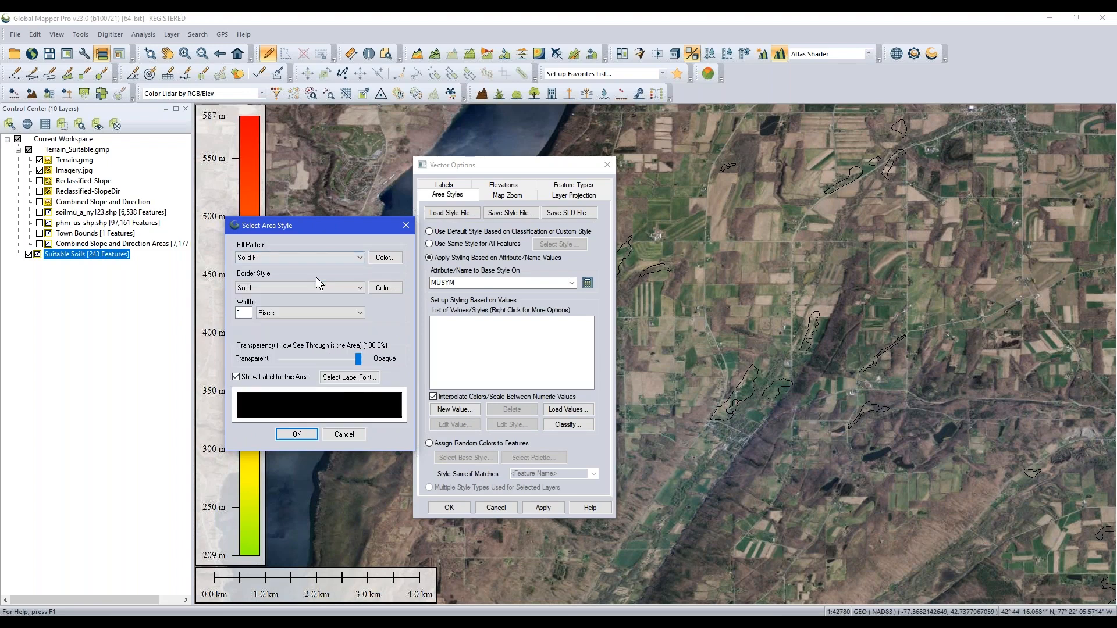
left_click(381, 258)
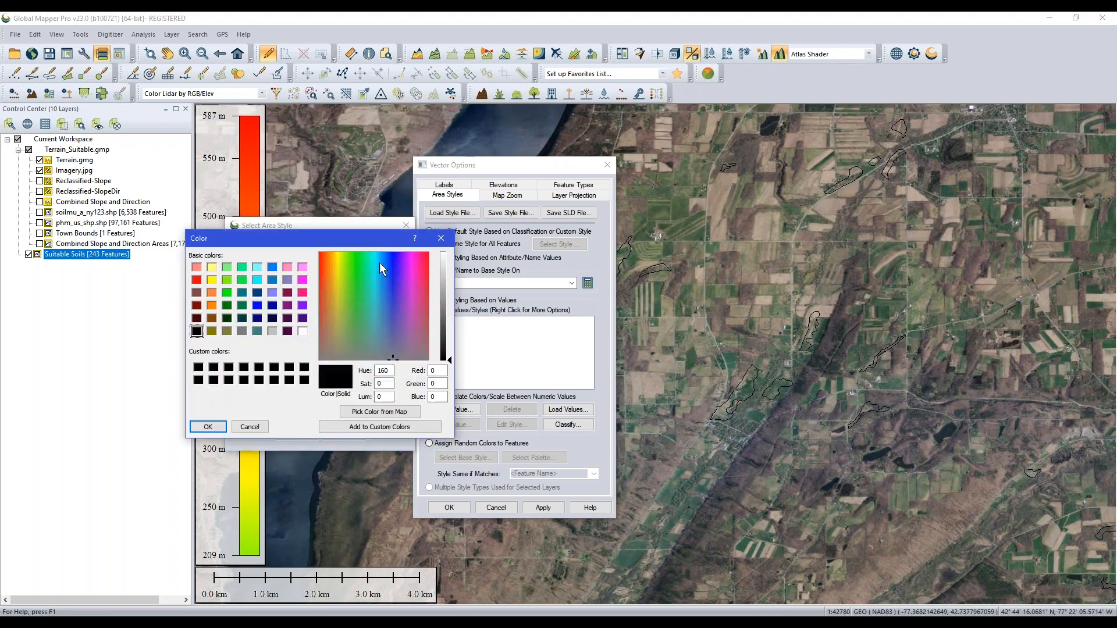
left_click(227, 292)
left_click(224, 428)
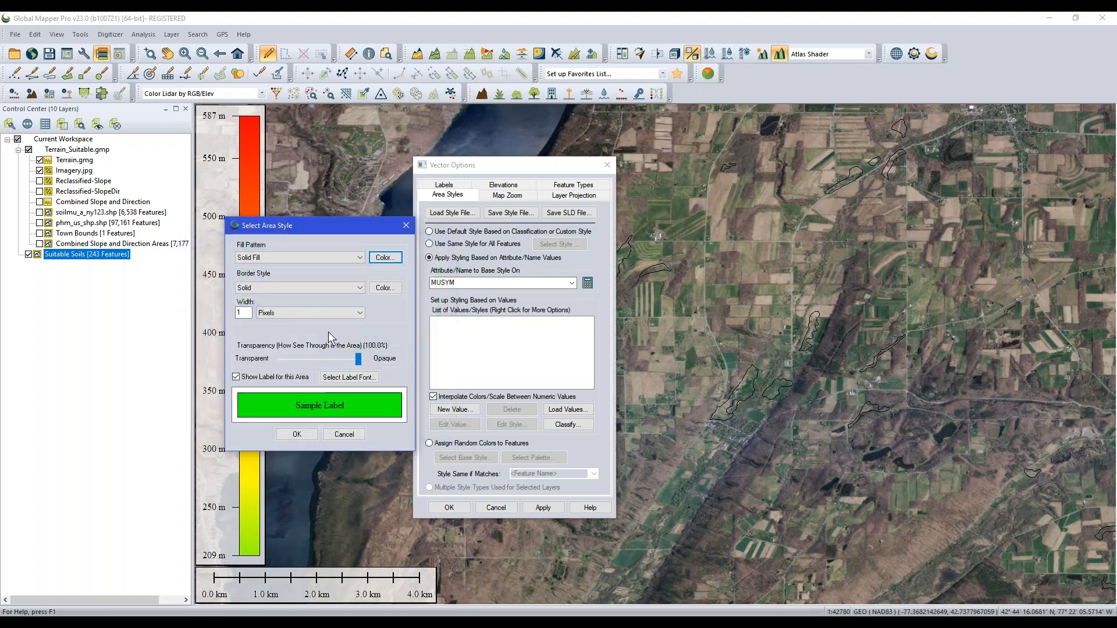
left_click_drag(357, 359, 315, 376)
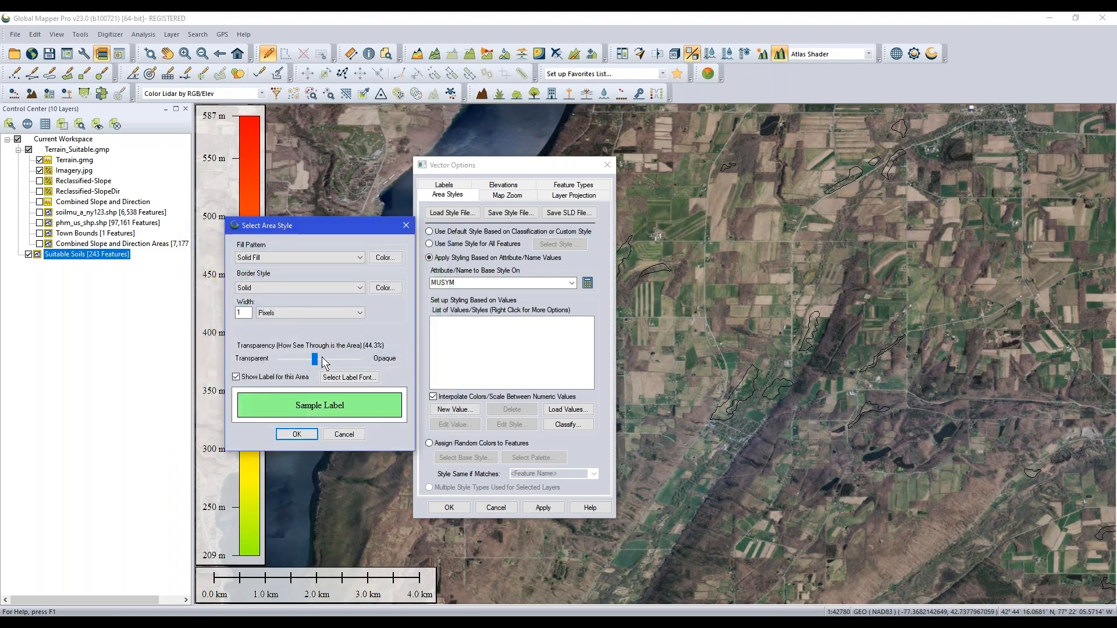
left_click(297, 433)
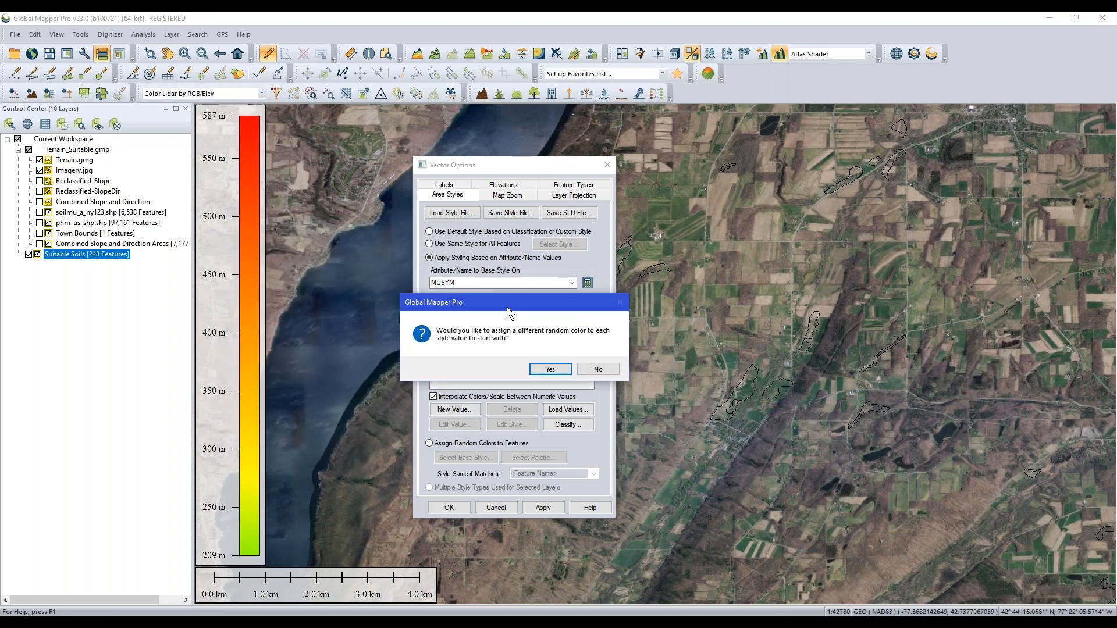
- Assign a different random color to each MUSYM value and apply the styling to the Suitable Soils layer
left_click_drag(497, 330, 503, 309)
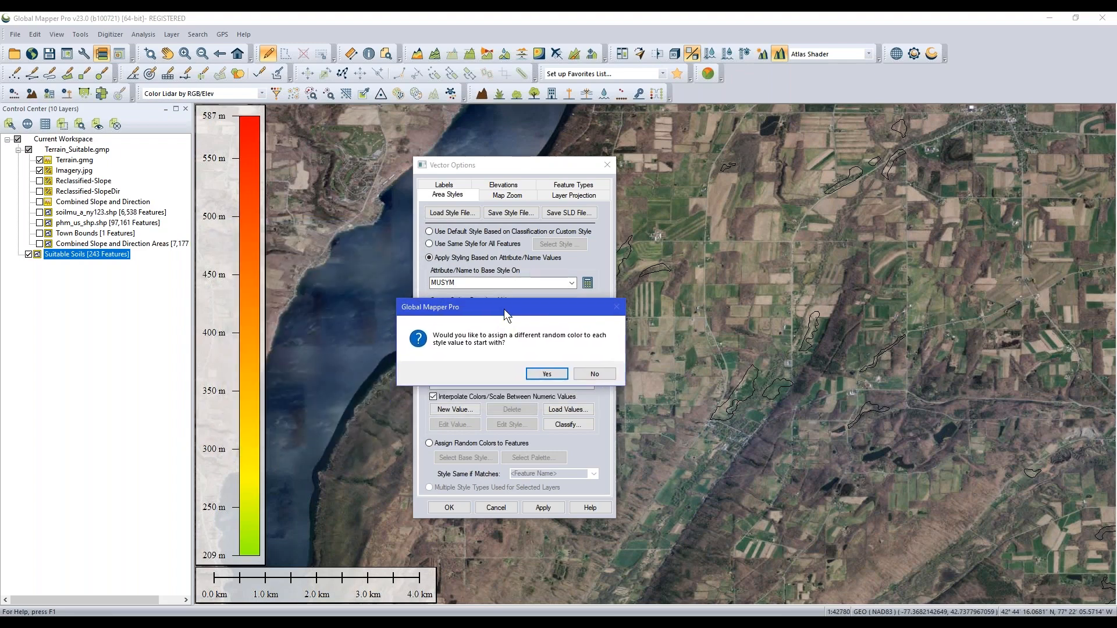
left_click(547, 372)
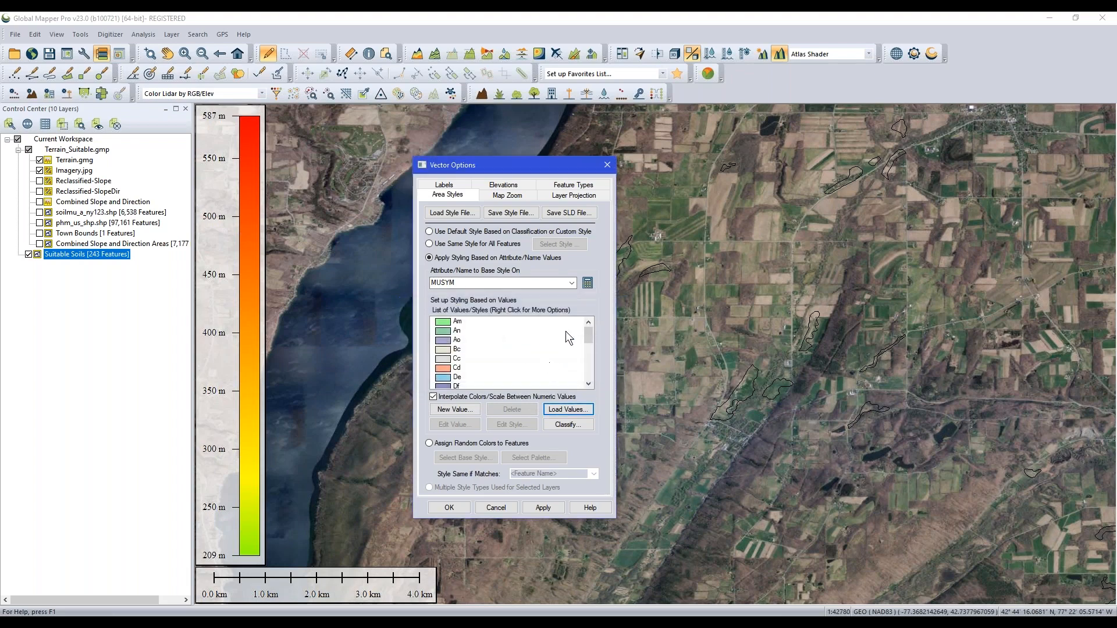
mouse_move(587, 336)
left_mouse_down()
mouse_move(588, 368)
mouse_move(588, 333)
left_mouse_up()
left_click(543, 508)
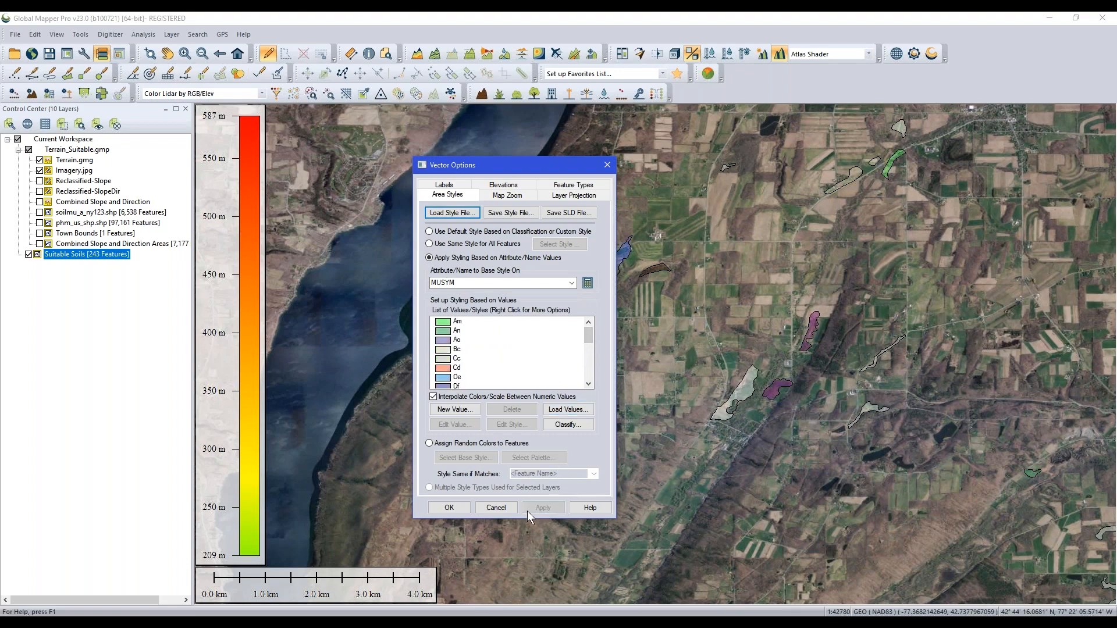
left_click(449, 508)
- Display the Combined Slope and Direction Areas layer with the colored soils and examine where the two layers overlap
left_click_drag(638, 266, 595, 291)
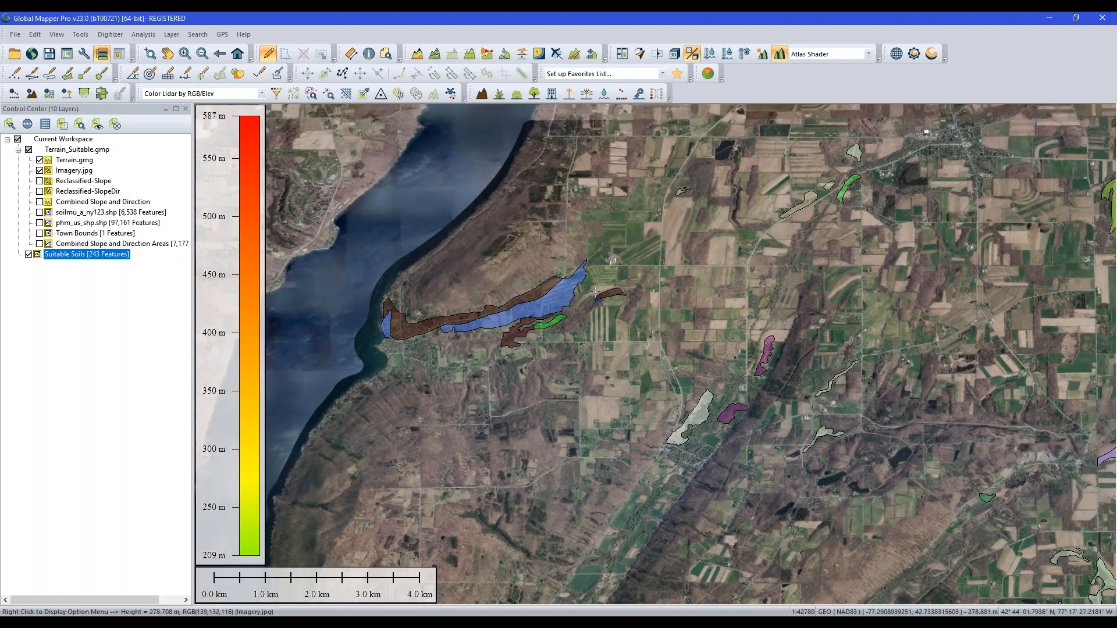
scroll(789, 275, "down", 1)
scroll(790, 277, "up", 1)
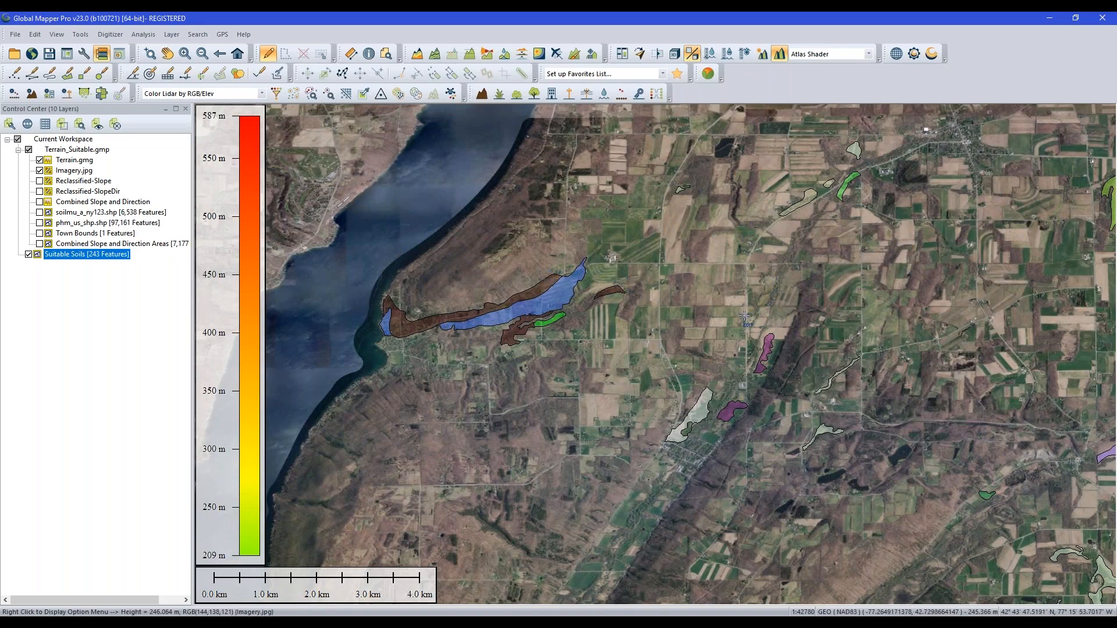
left_click_drag(710, 315, 686, 307)
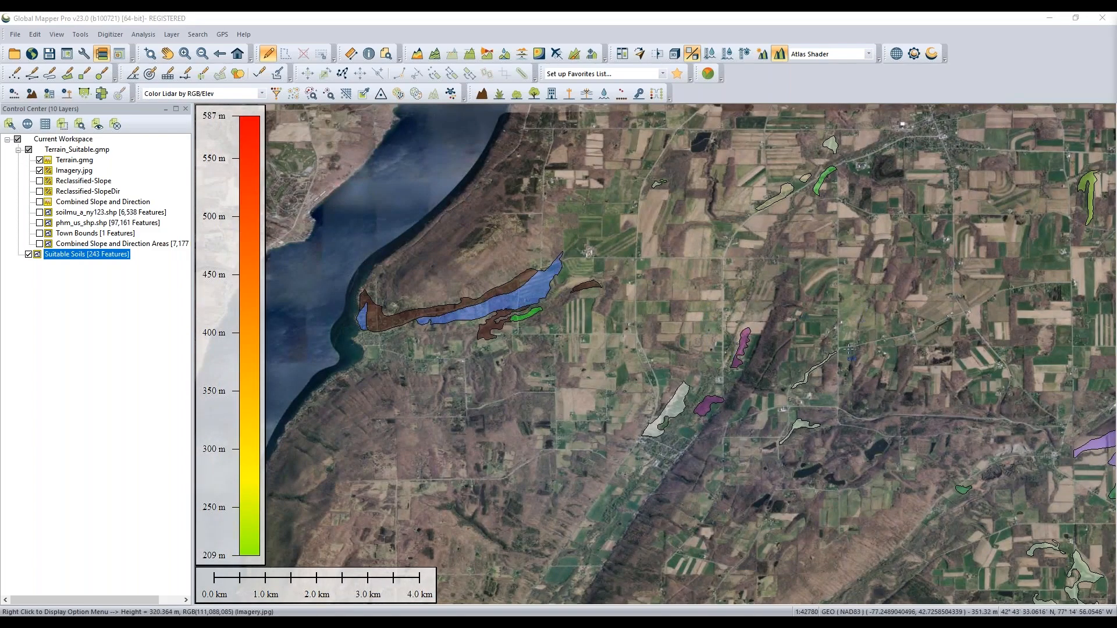
left_click_drag(832, 265, 806, 290)
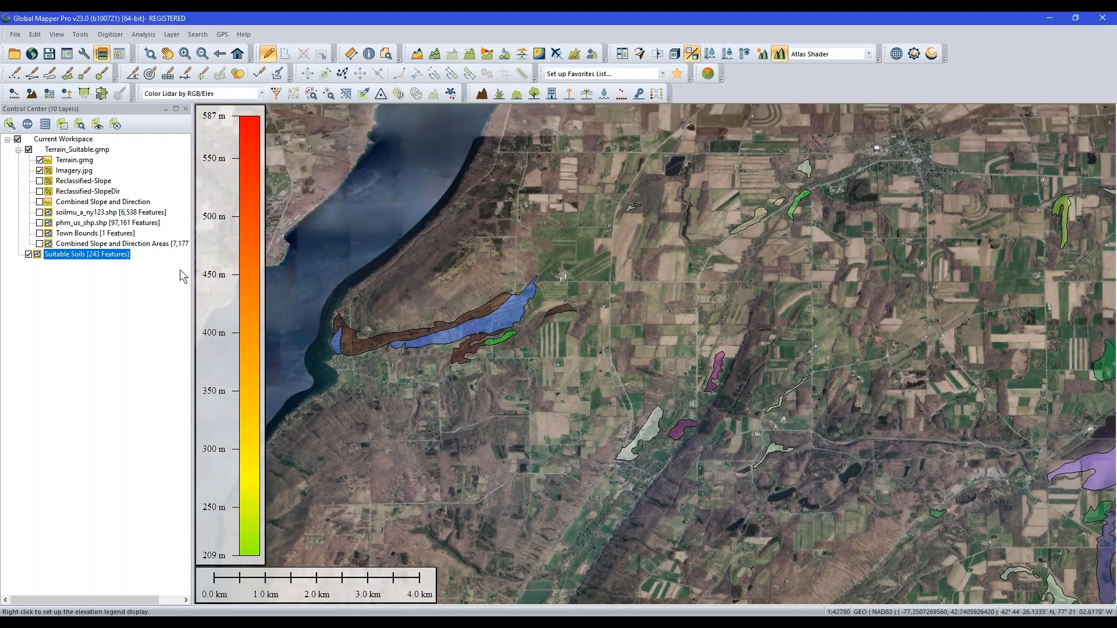
left_click(171, 283)
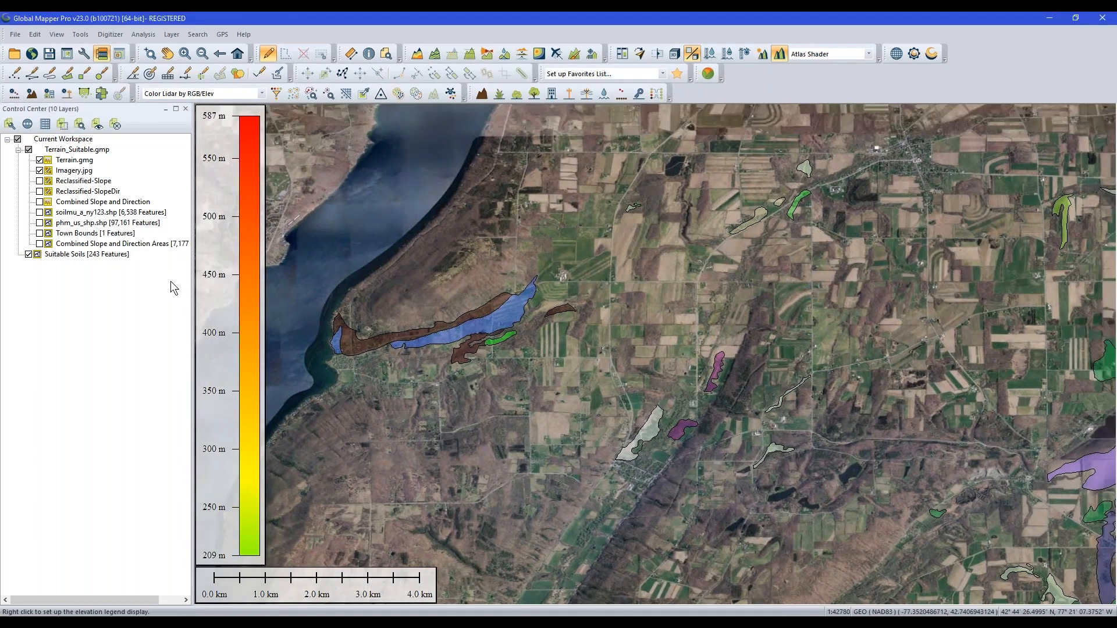
left_click(40, 244)
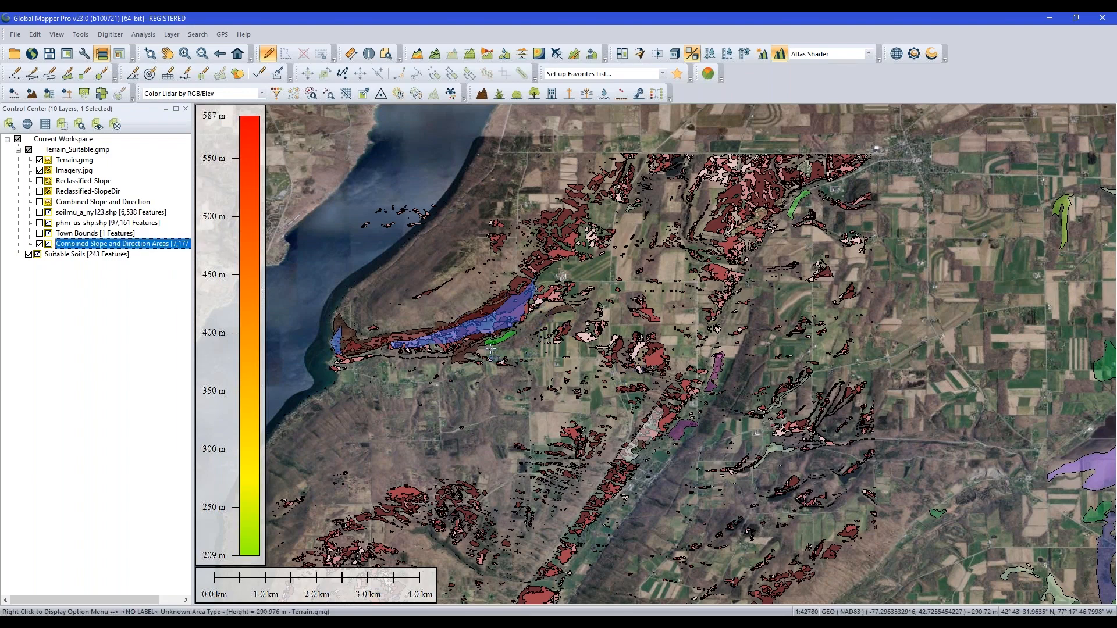
scroll(491, 349, "up", 1)
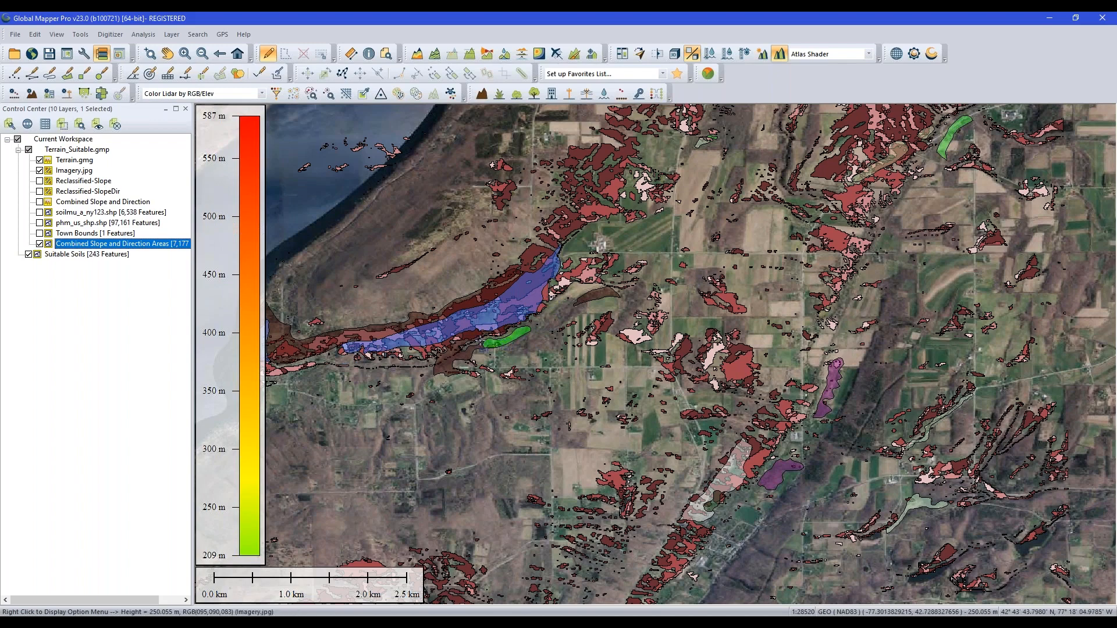
left_click_drag(435, 320, 513, 297)
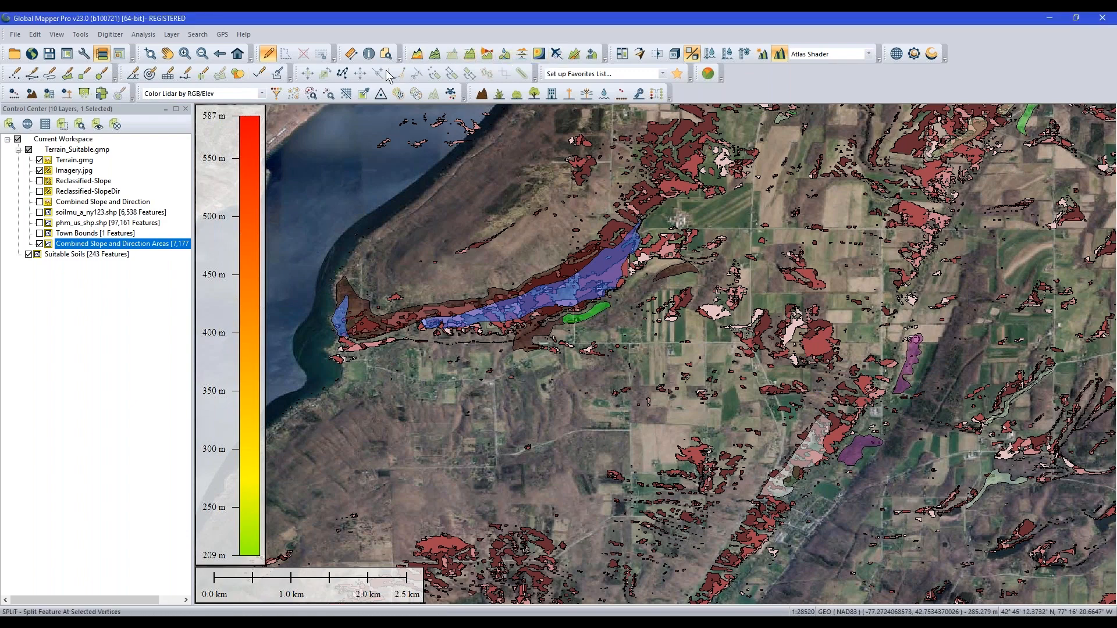
- Set up an Intersection spatial operation with the new layer name Suitable Vineyard Sites
left_click(238, 75)
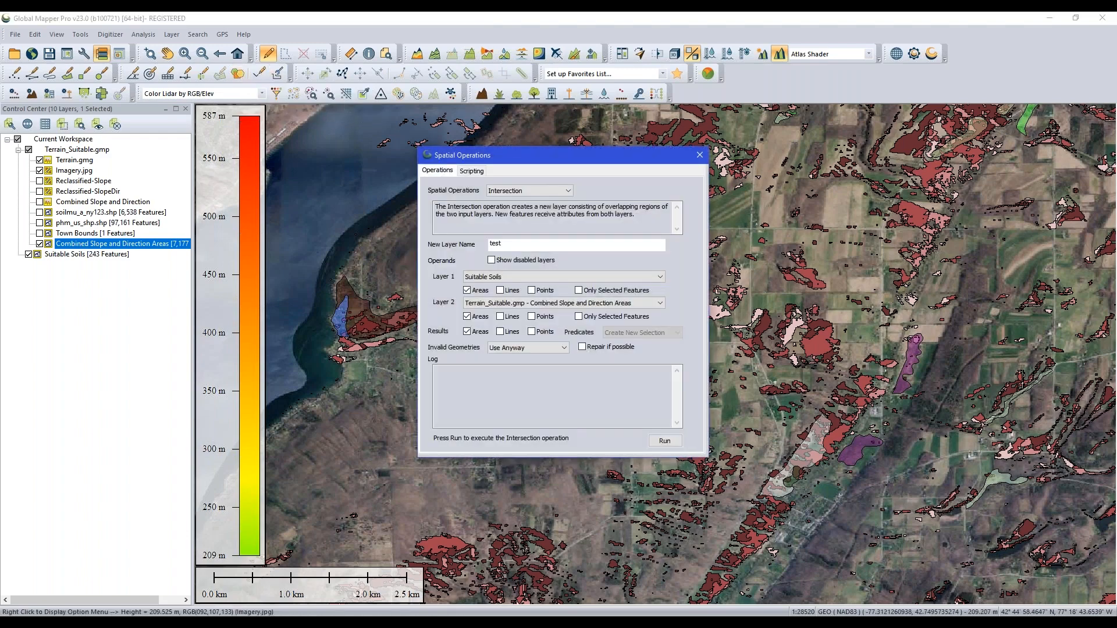
left_click_drag(593, 160, 592, 218)
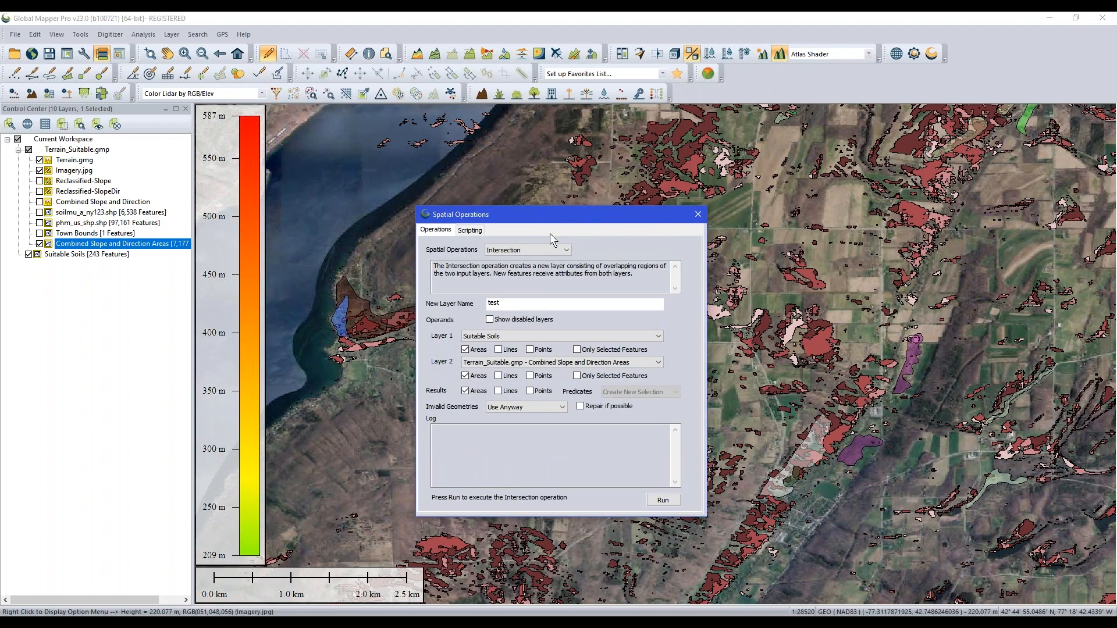
left_click(515, 244)
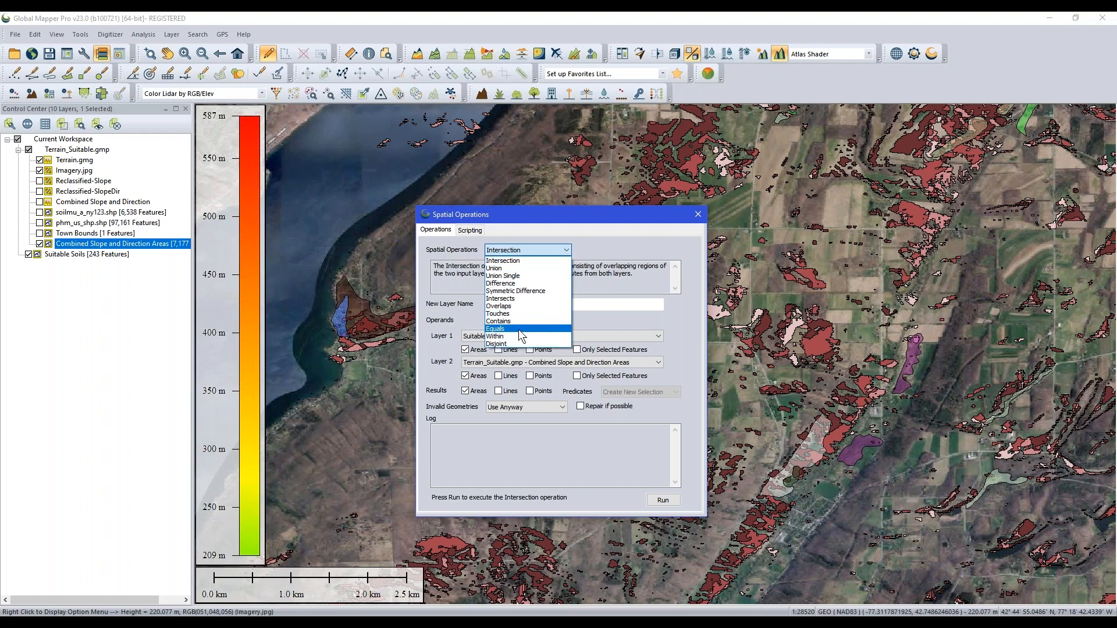
left_click(516, 262)
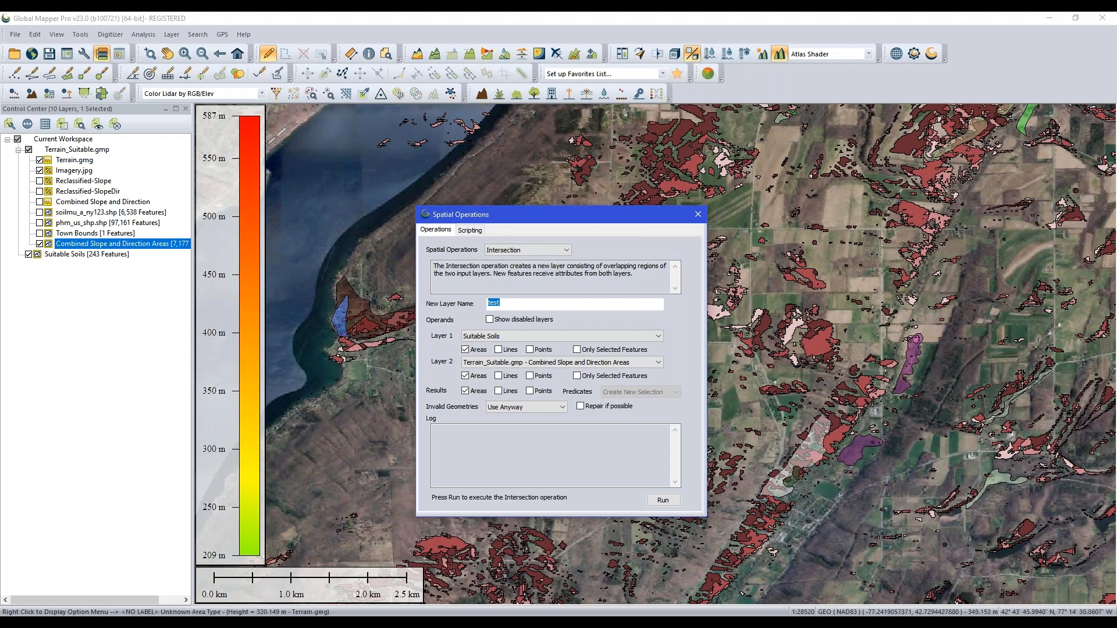
left_click(571, 301)
left_click_drag(570, 301, 448, 289)
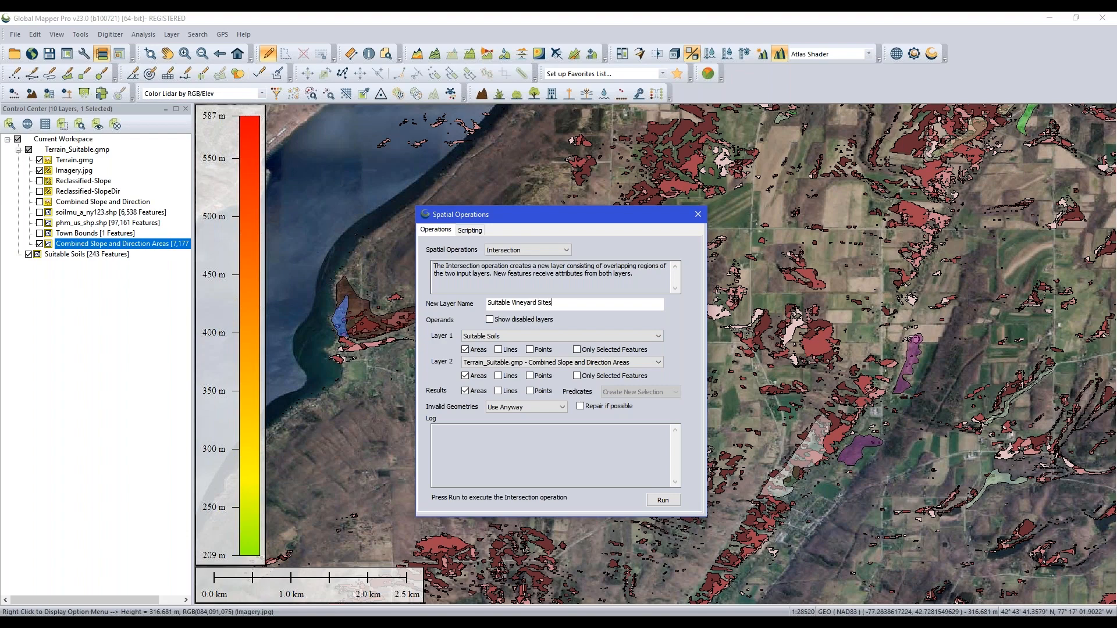
- Run the intersection with Combined Slope and Direction Areas as the first layer and Suitable Soils as the second, and close the dialog
left_click(534, 337)
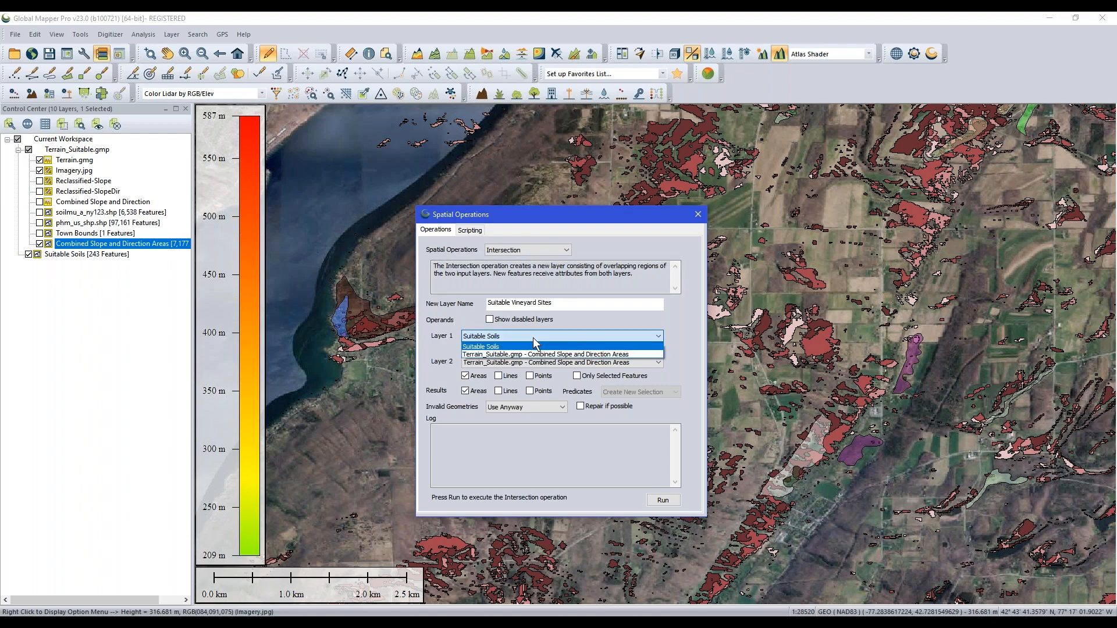
left_click(511, 355)
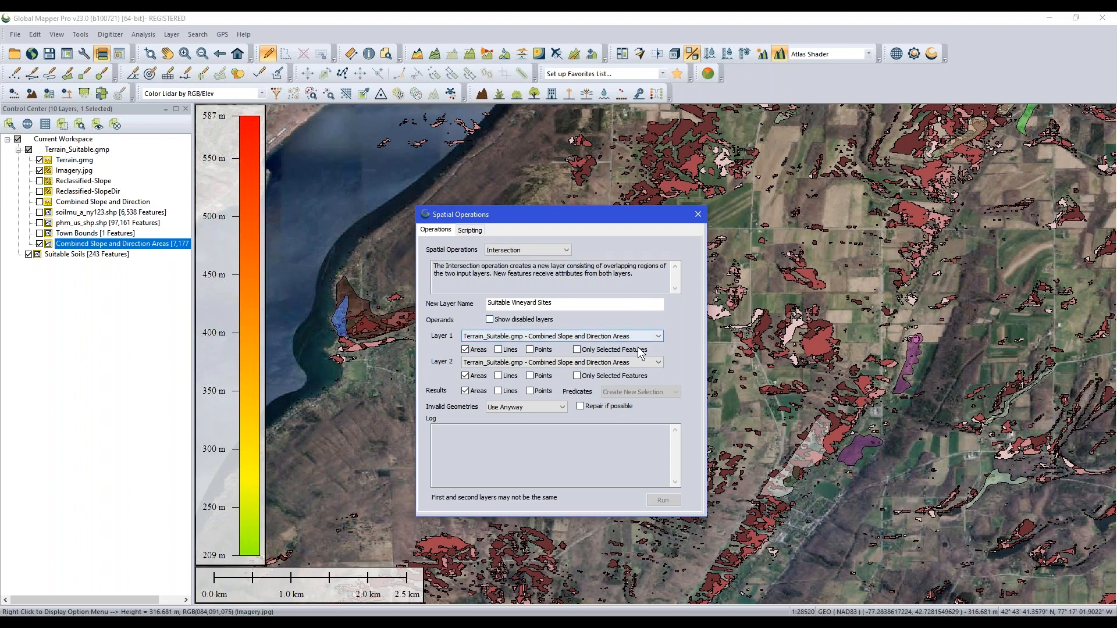
left_click(616, 363)
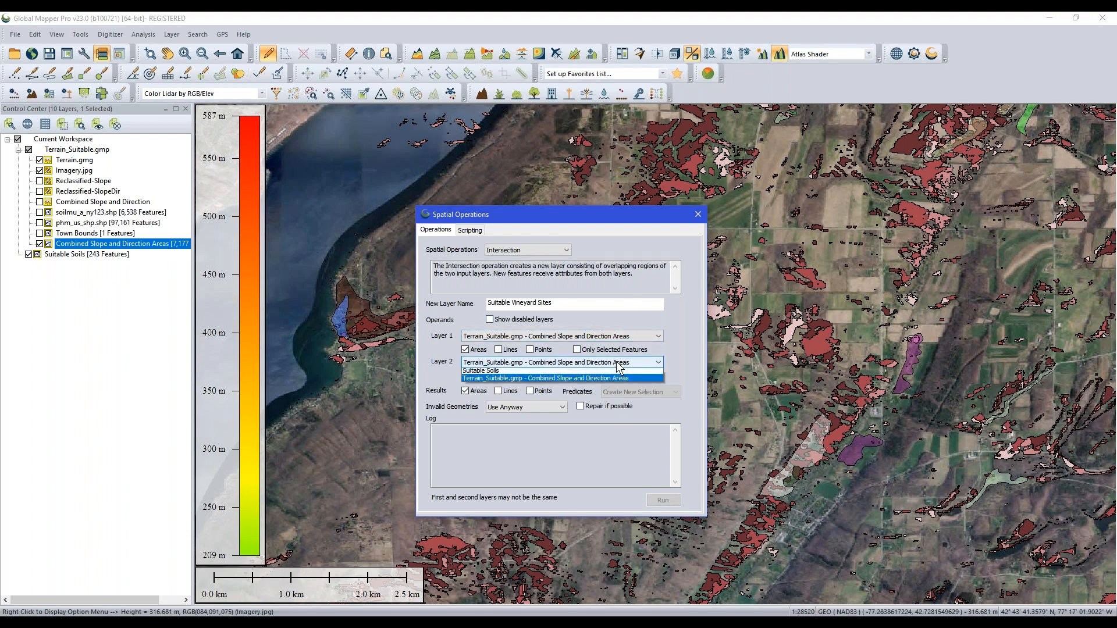
left_click(554, 373)
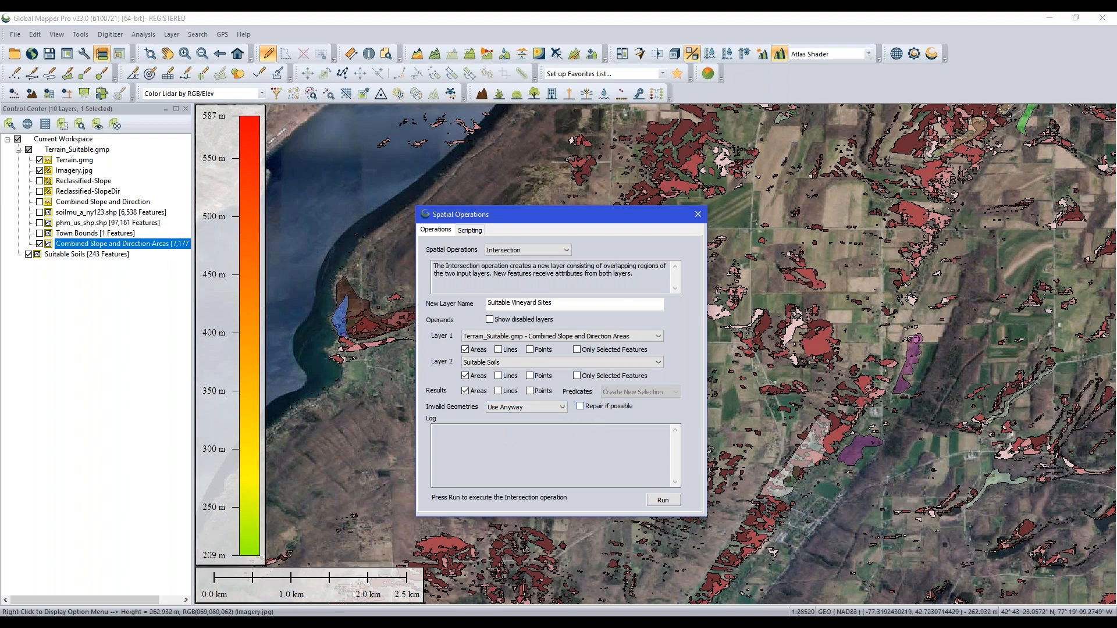
left_click(661, 504)
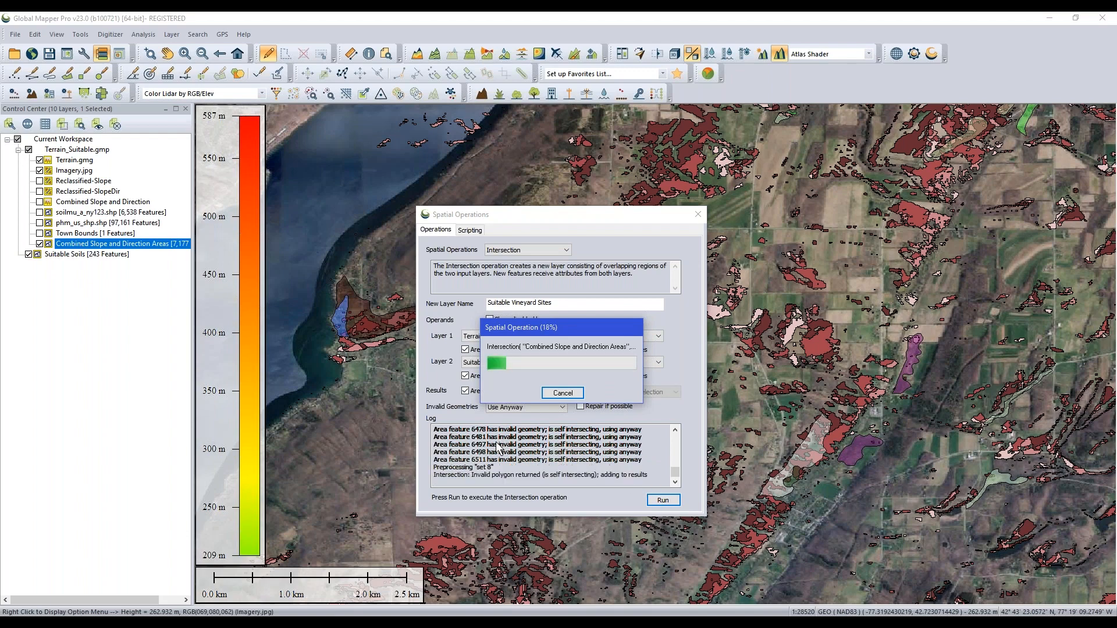
left_click_drag(568, 331, 339, 319)
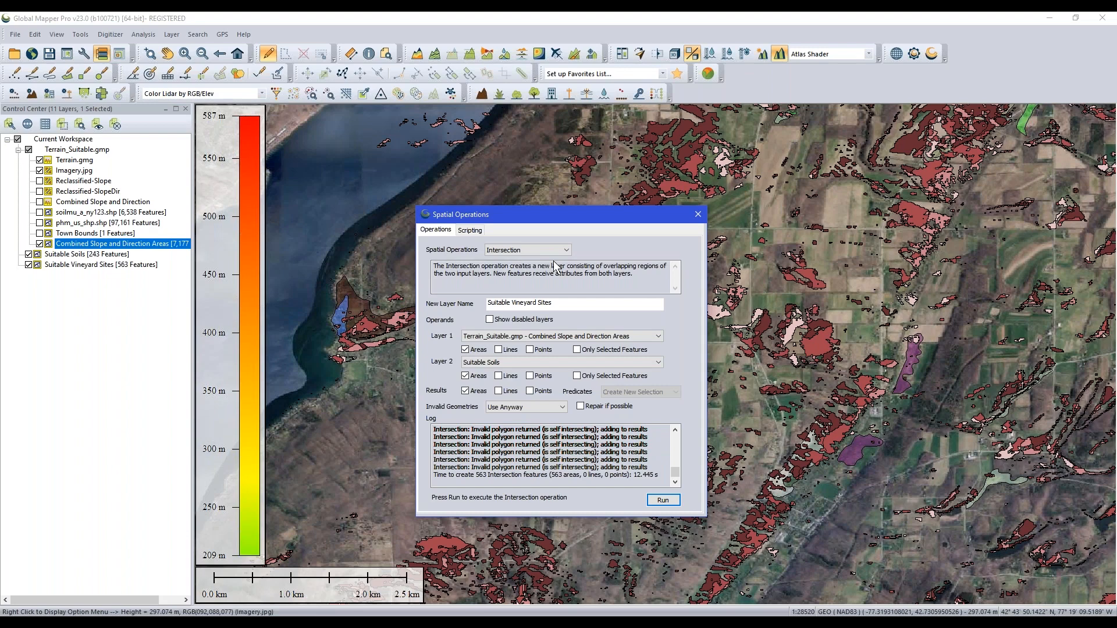
left_click(566, 250)
left_click(633, 232)
left_click_drag(634, 218, 872, 230)
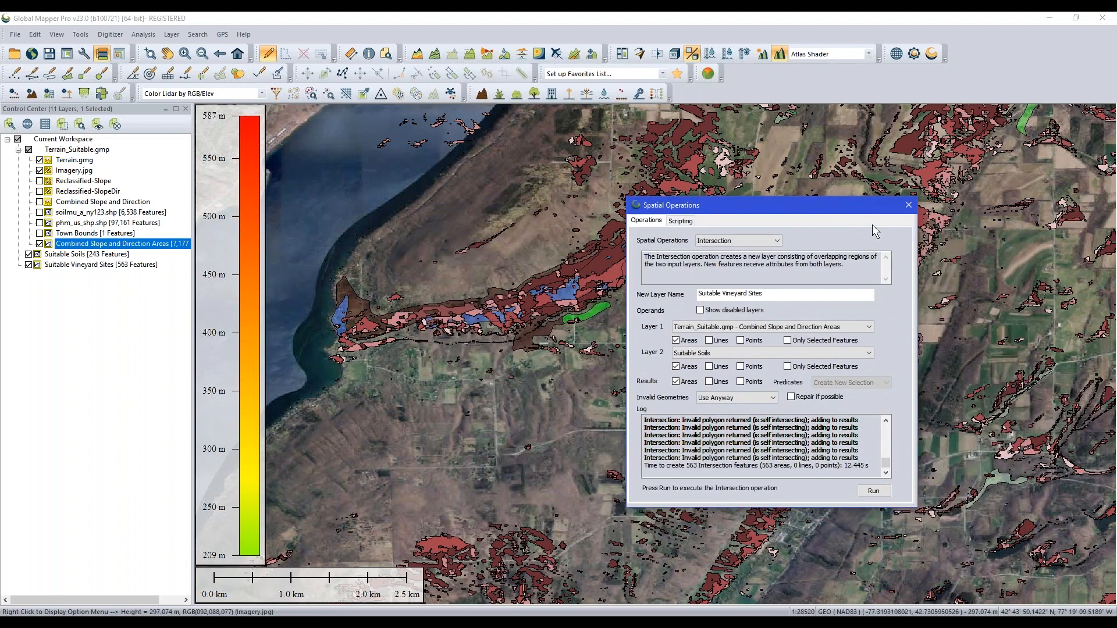
left_click(908, 205)
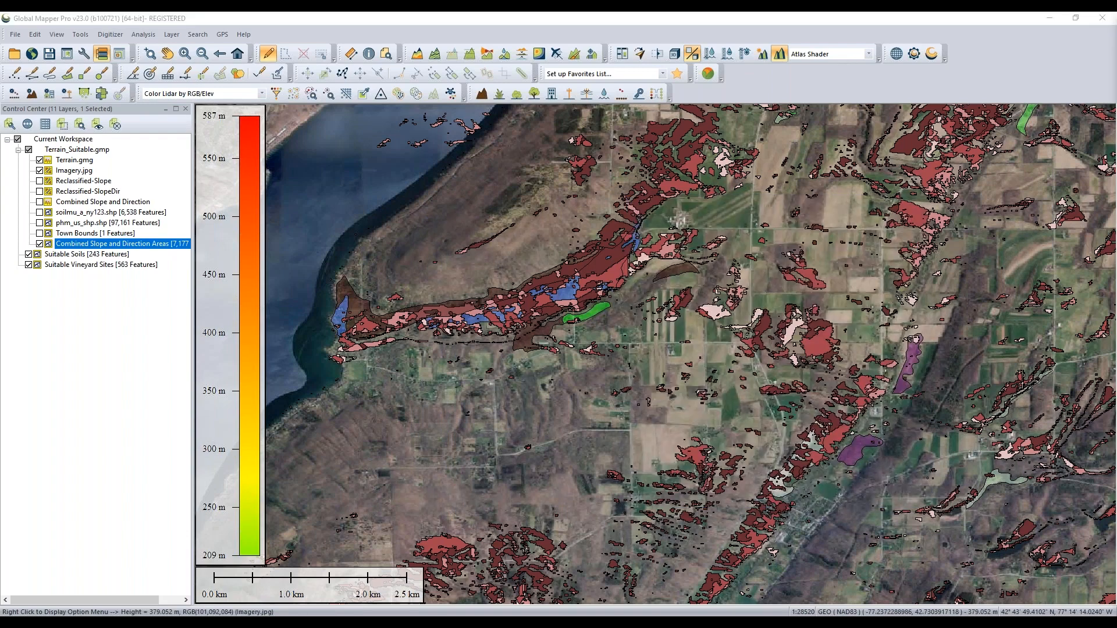
- Hide the Combined Slope and Direction Areas and Suitable Soils layers and examine the Suitable Vineyard Sites areas over the imagery
left_click(71, 313)
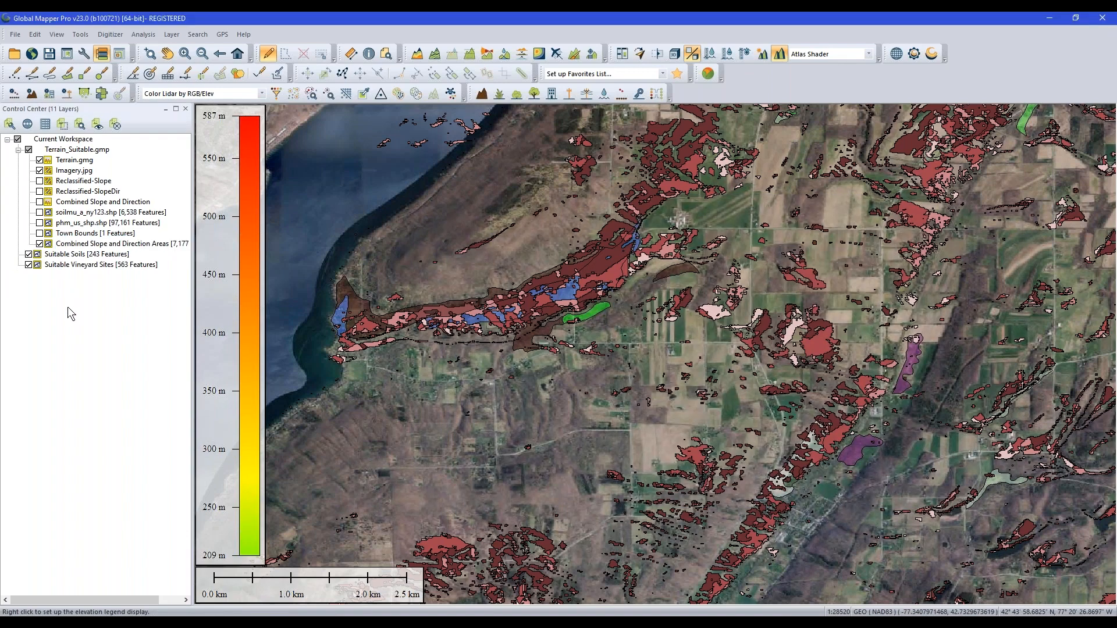
left_click(40, 244)
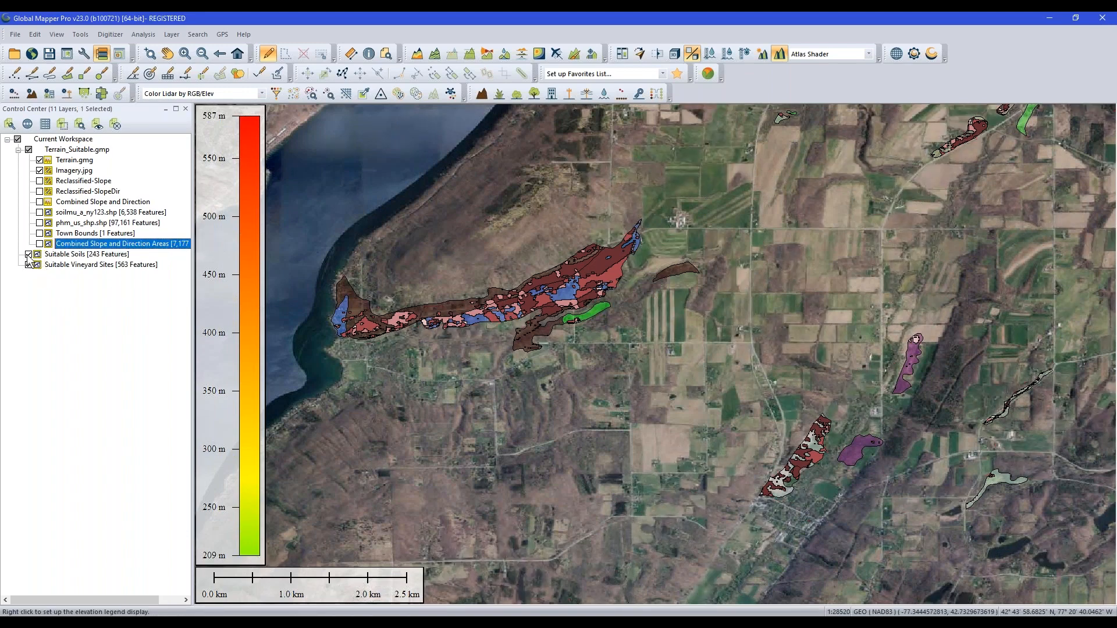
left_click(29, 254)
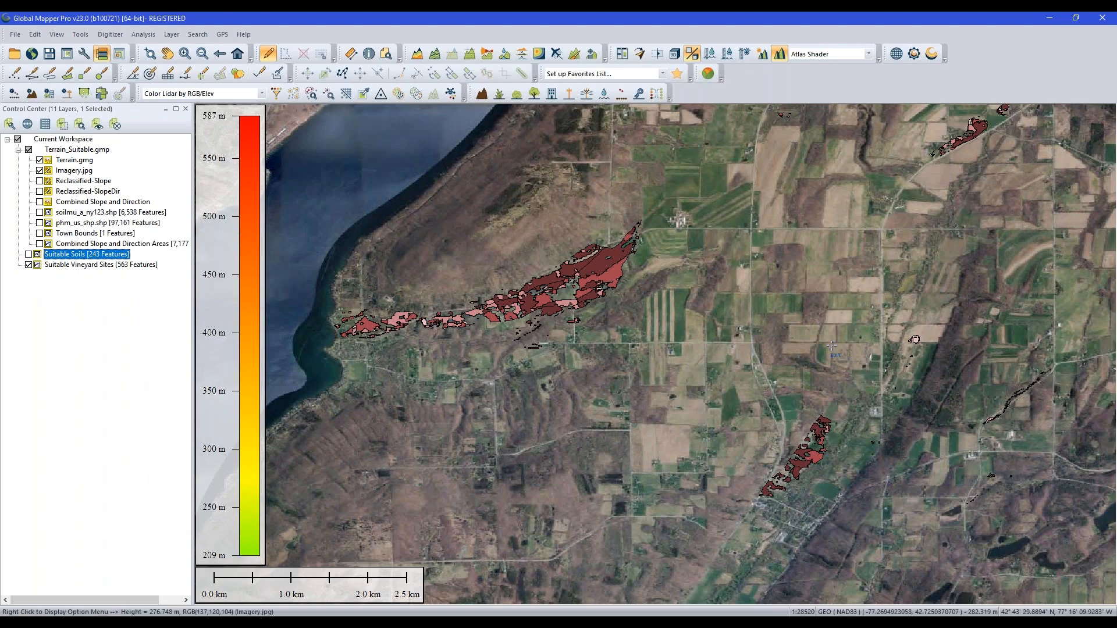
scroll(737, 309, "down", 1)
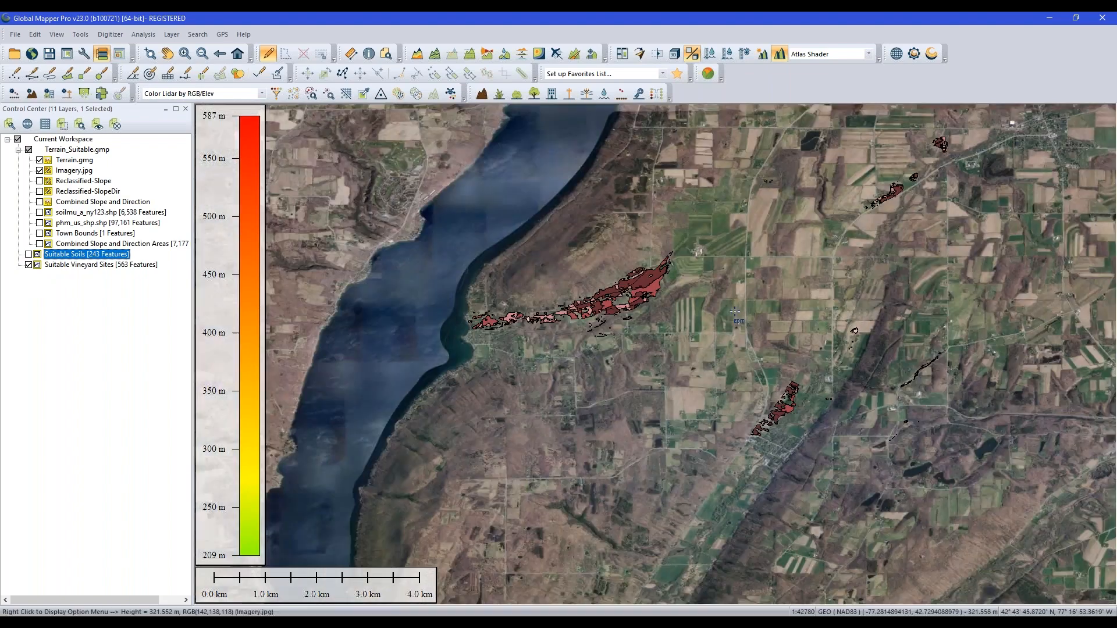
scroll(710, 304, "up", 1)
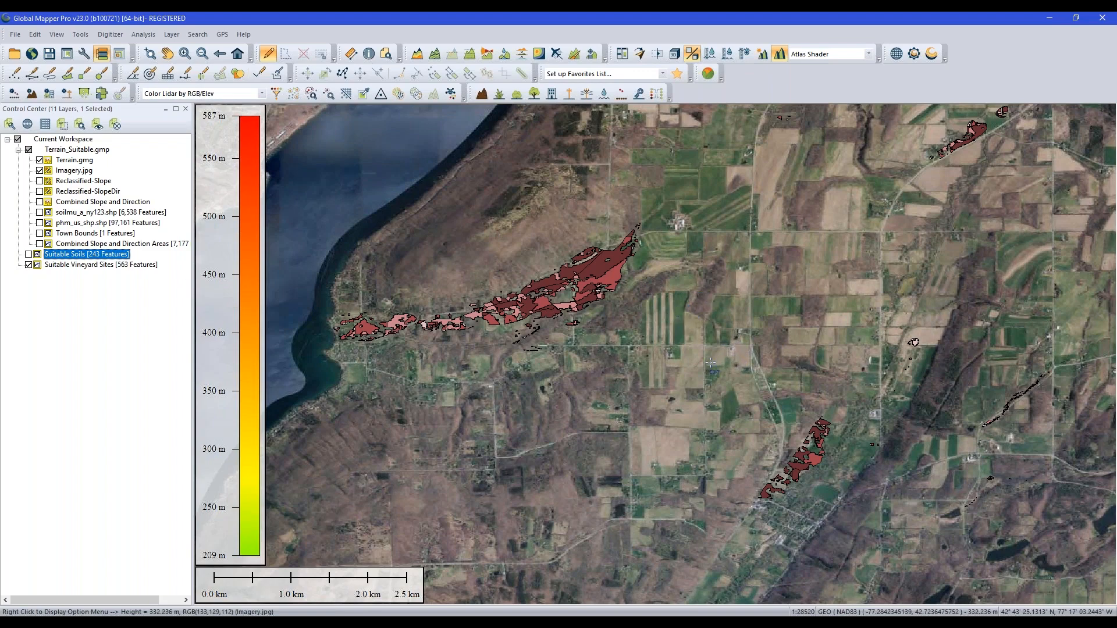
left_click_drag(721, 343, 737, 318)
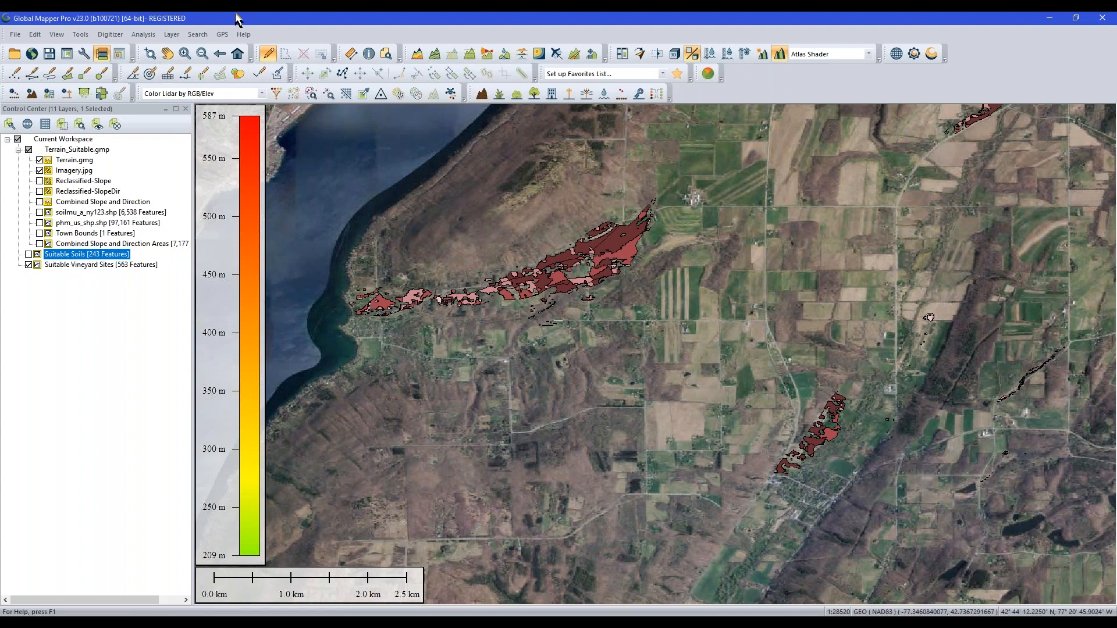
- Temporarily hide Imagery.jpg to view the vineyard sites against the terrain, and display the imagery again
left_click(35, 316)
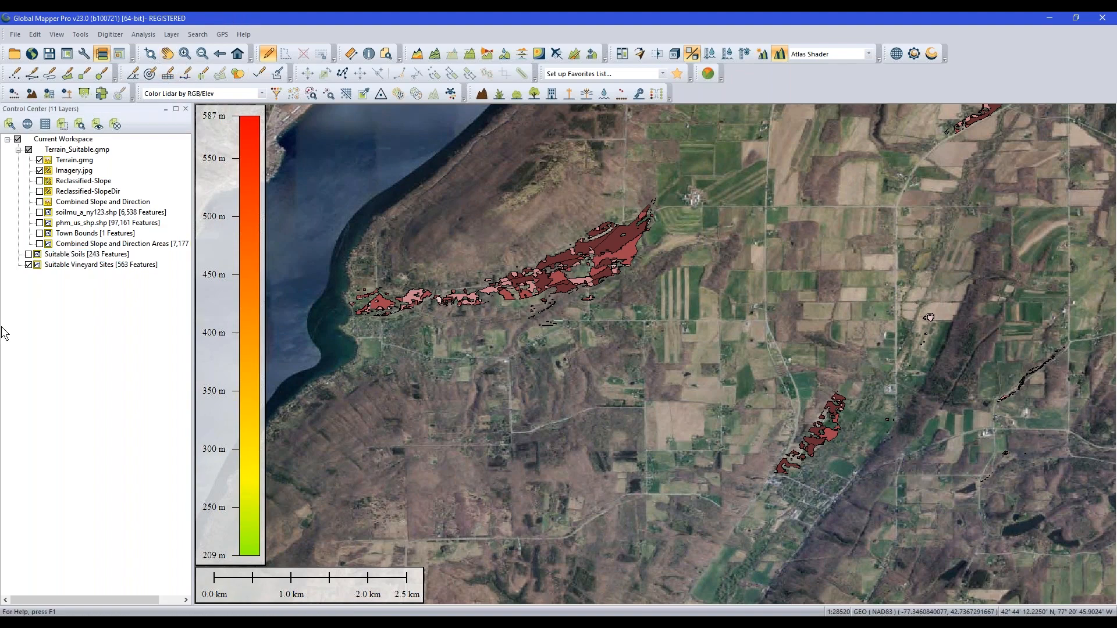
left_click(39, 170)
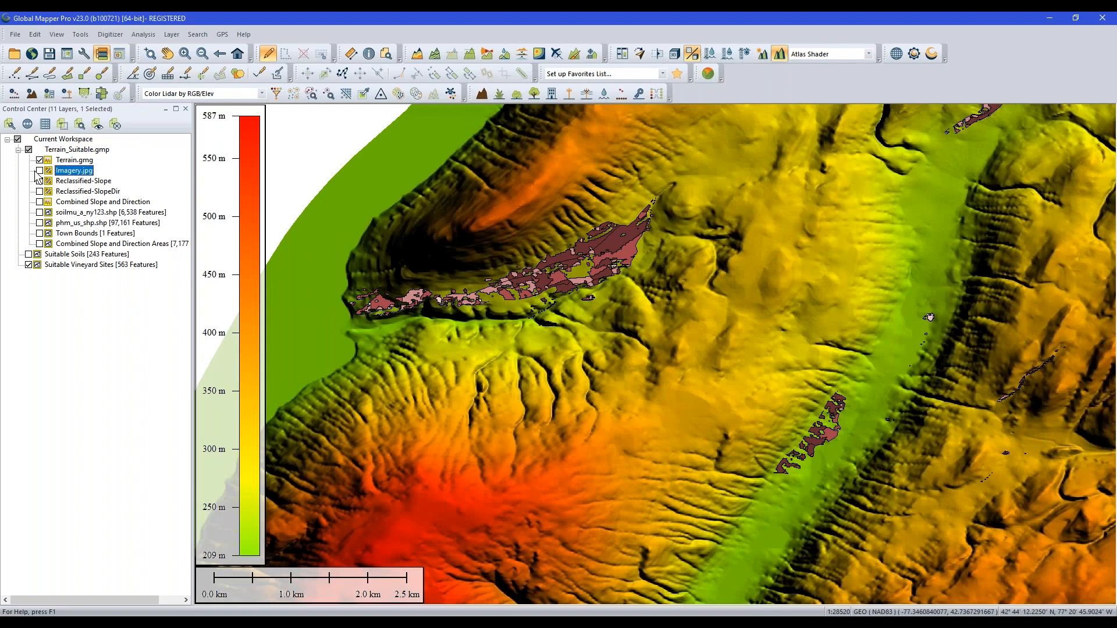
left_click(36, 173)
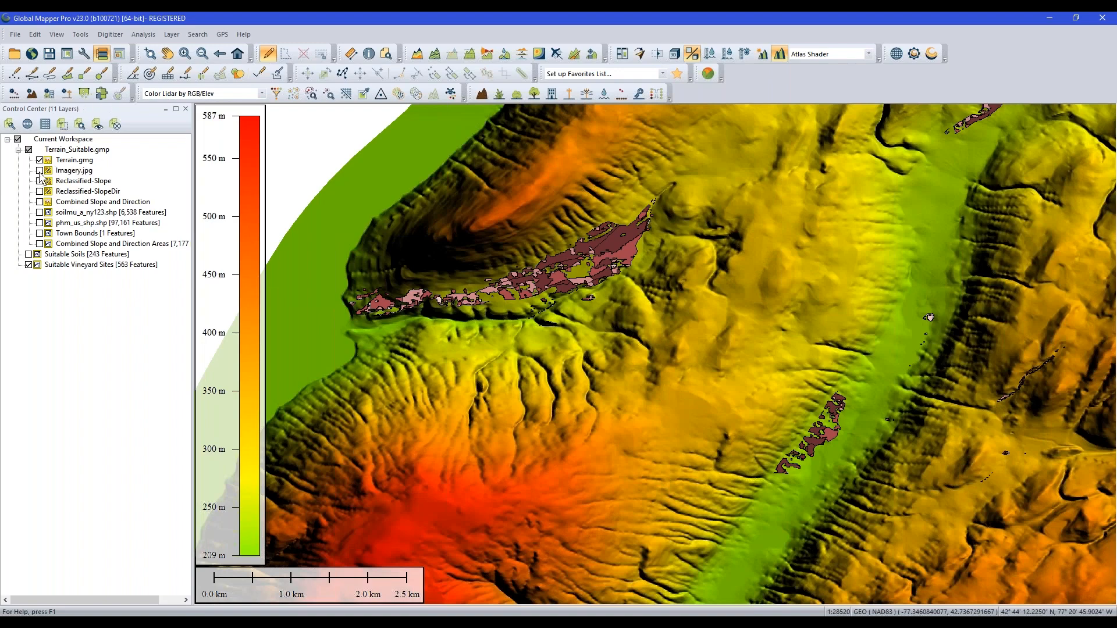
left_click(39, 171)
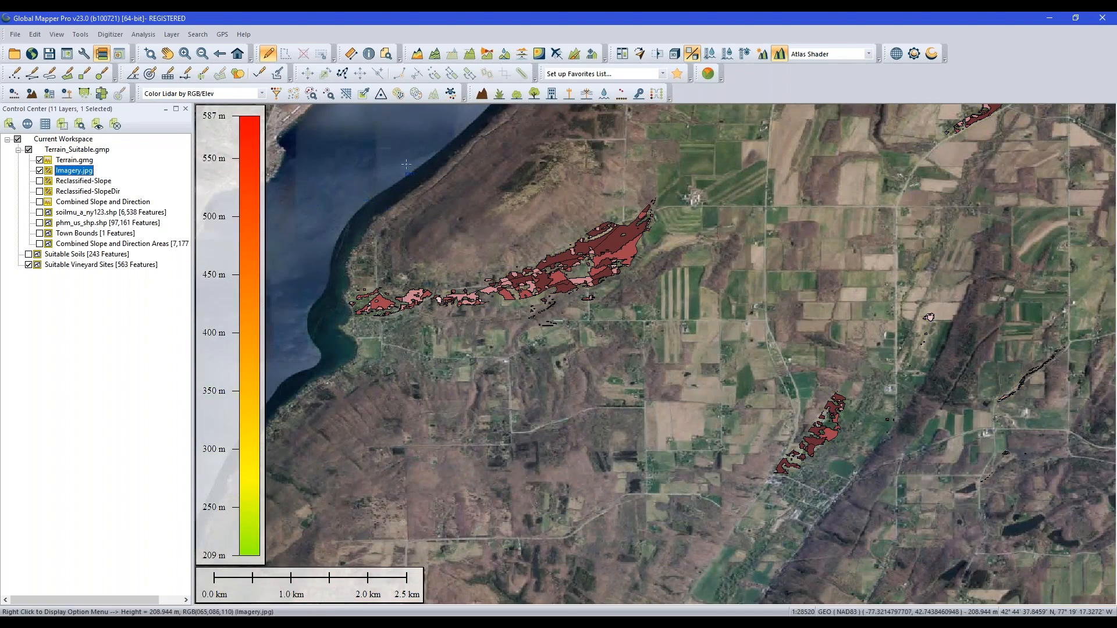
- Select all features in the Suitable Vineyard Sites layer with the Digitizer tool
left_click(272, 56)
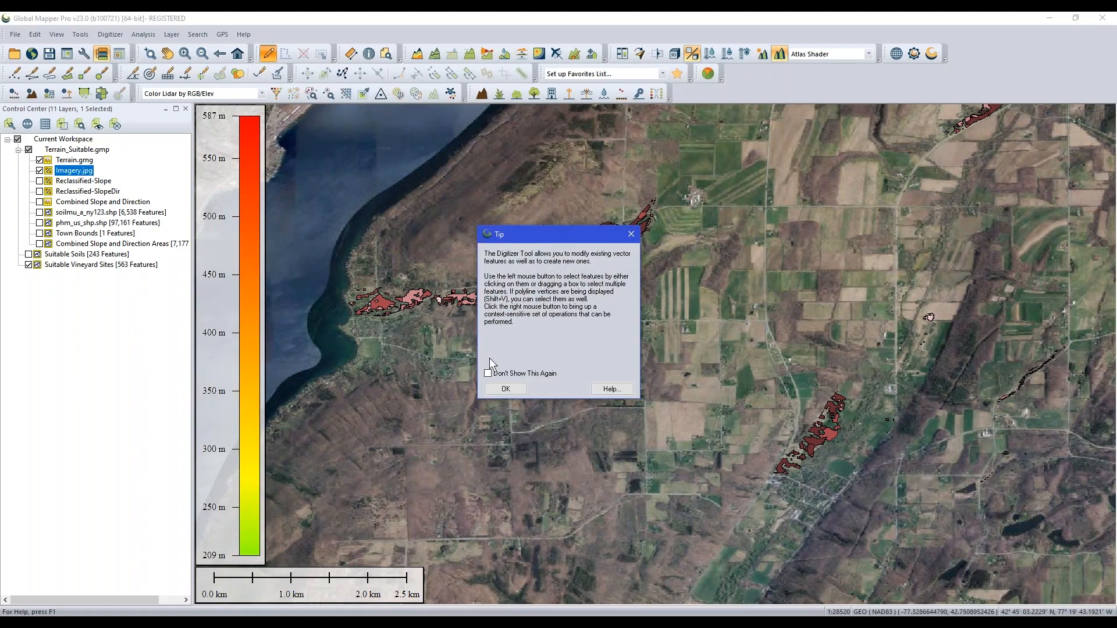
left_click(505, 389)
scroll(334, 175, "down", 2)
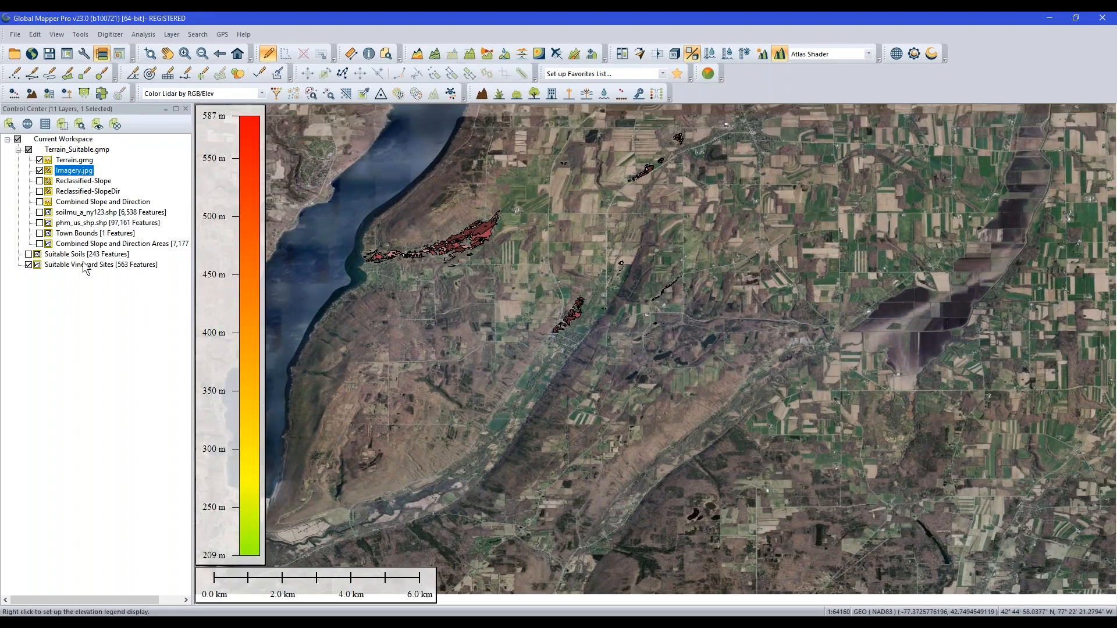
right_click(84, 266)
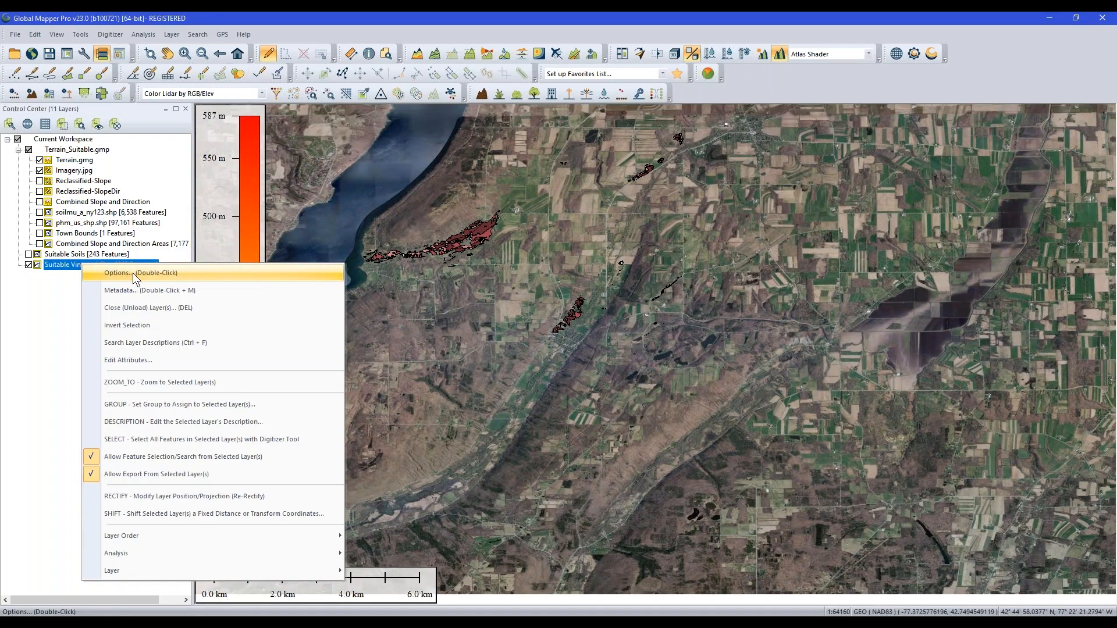
left_click(86, 274)
right_click(95, 267)
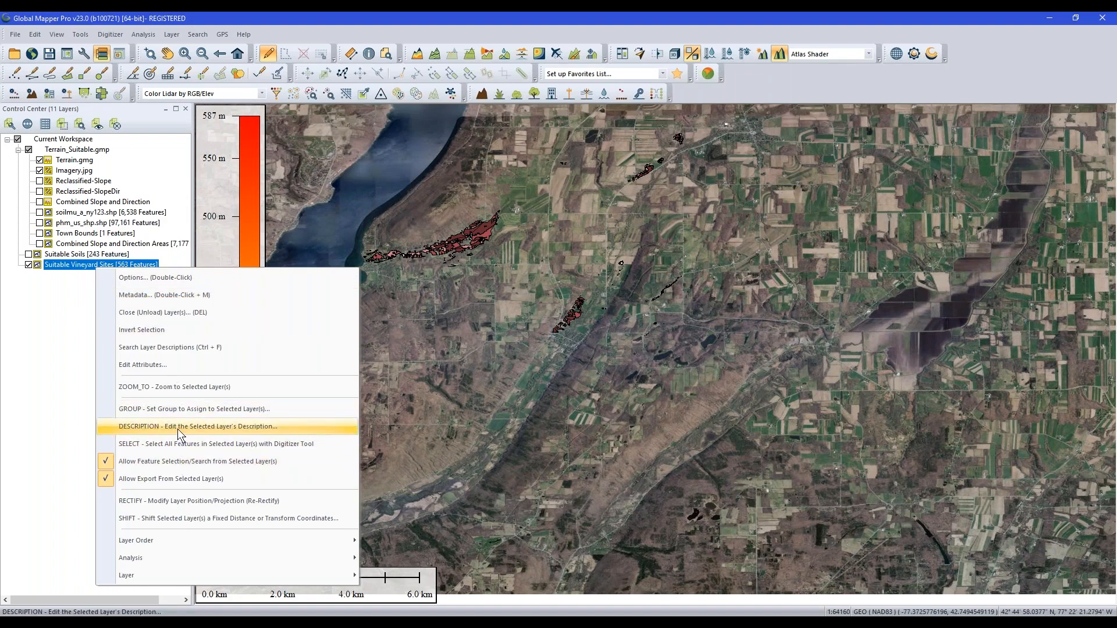
left_click(173, 443)
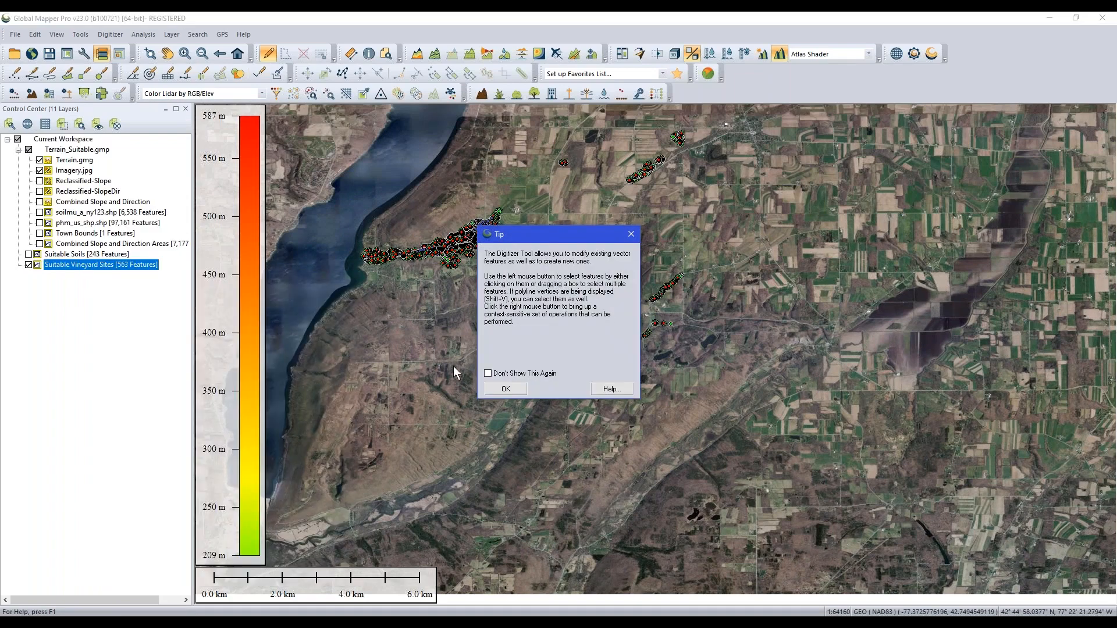
left_click(518, 394)
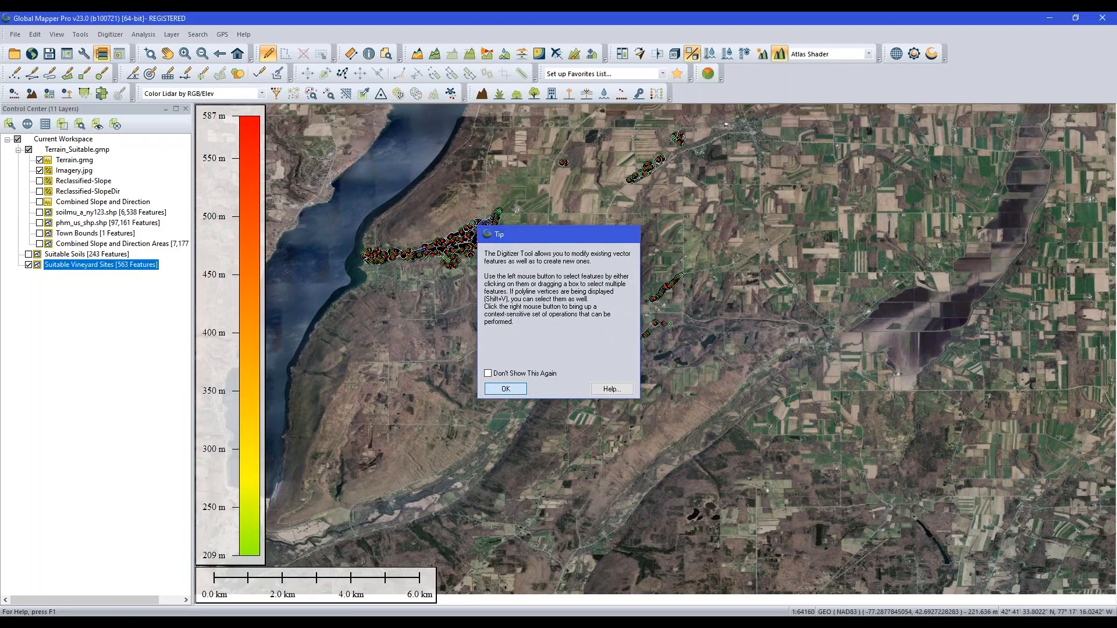
- Calculate elevation and slope statistics for the selected vineyard sites without creating minimum and maximum elevation points, and clear the selection
scroll(601, 263, "up", 1)
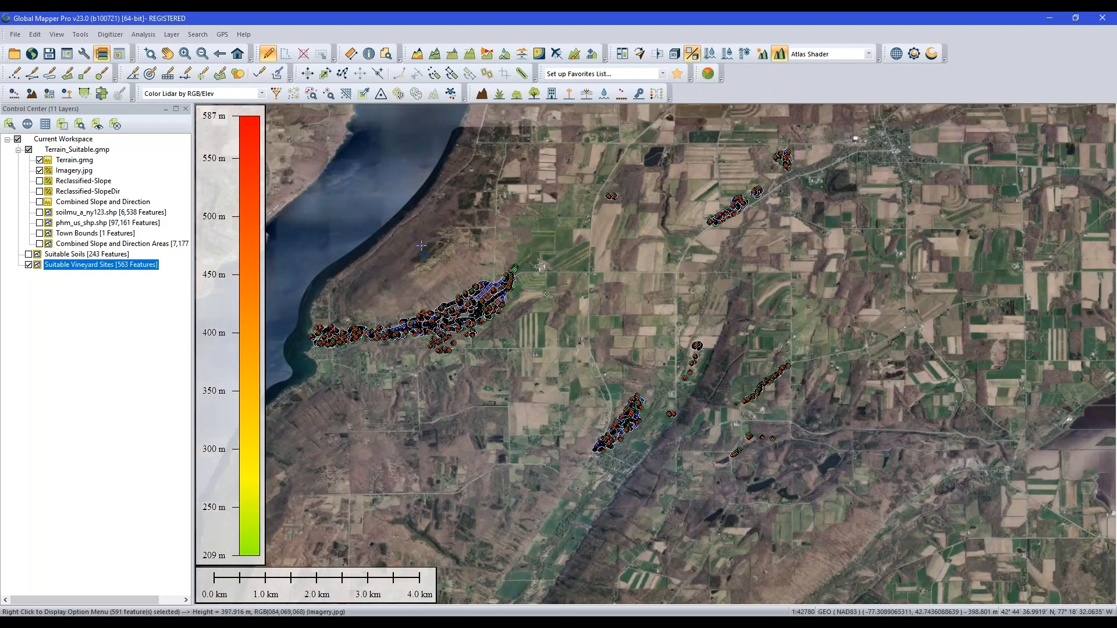
right_click(423, 248)
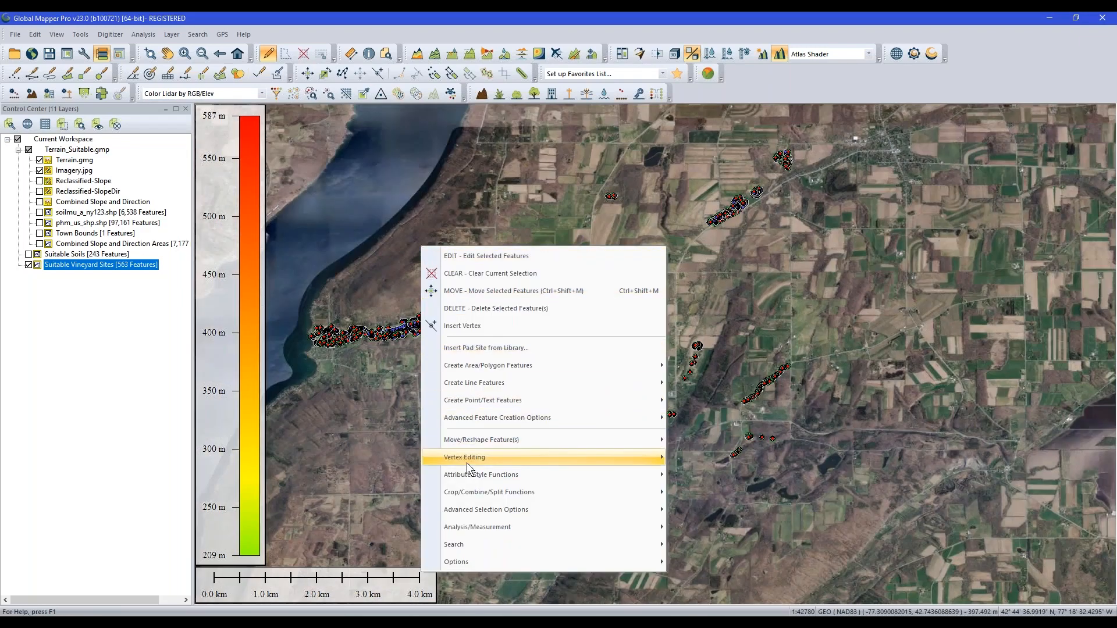
mouse_move(536, 508)
mouse_move(596, 524)
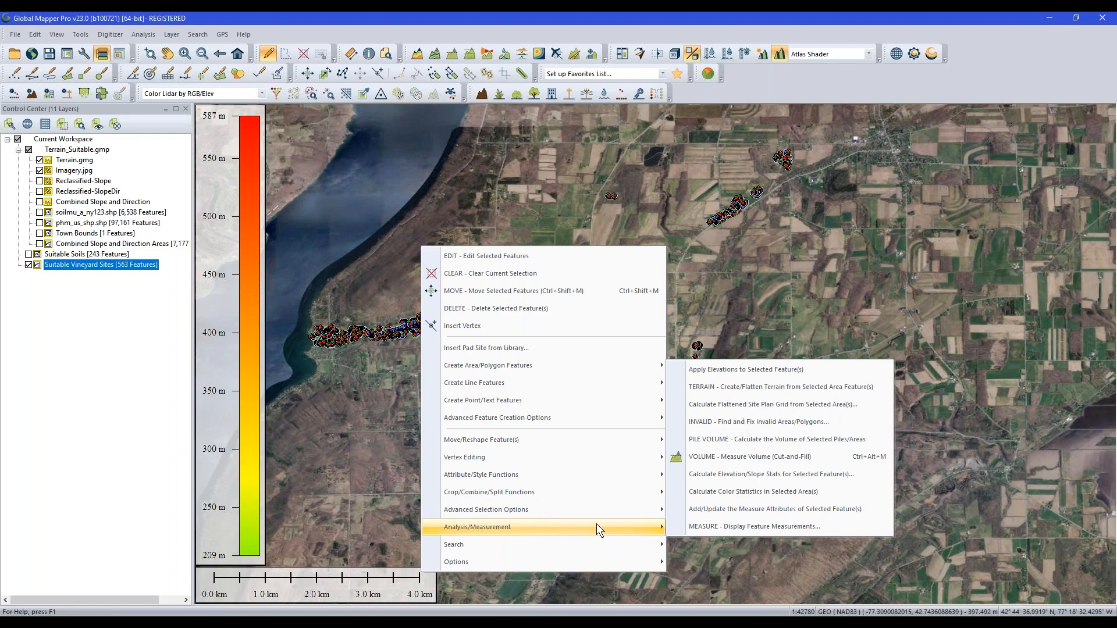
left_click(771, 477)
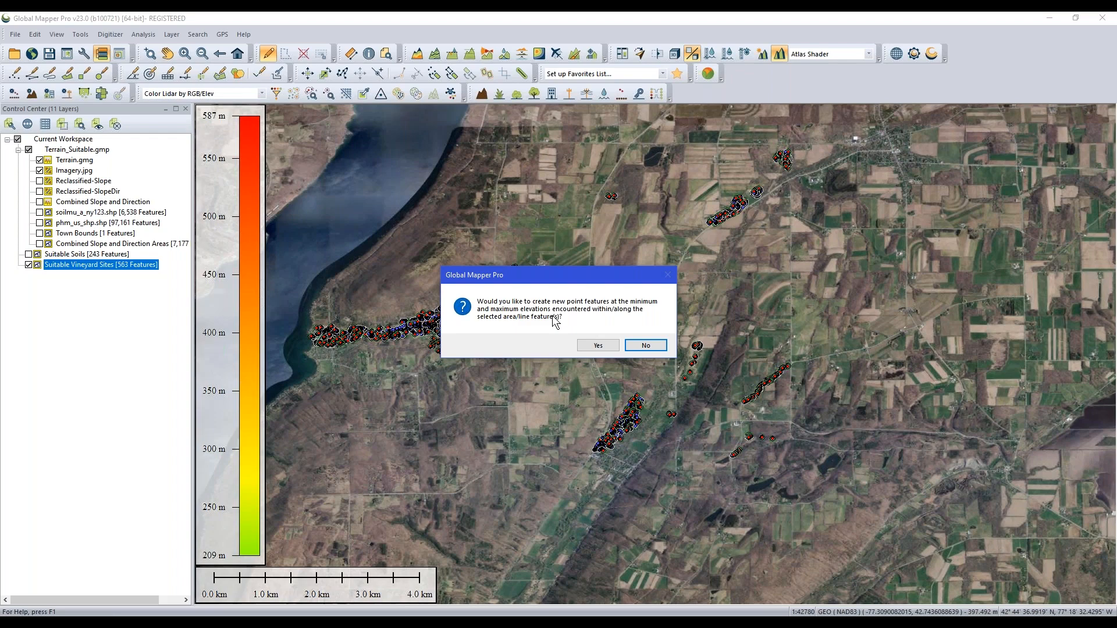
left_click(638, 347)
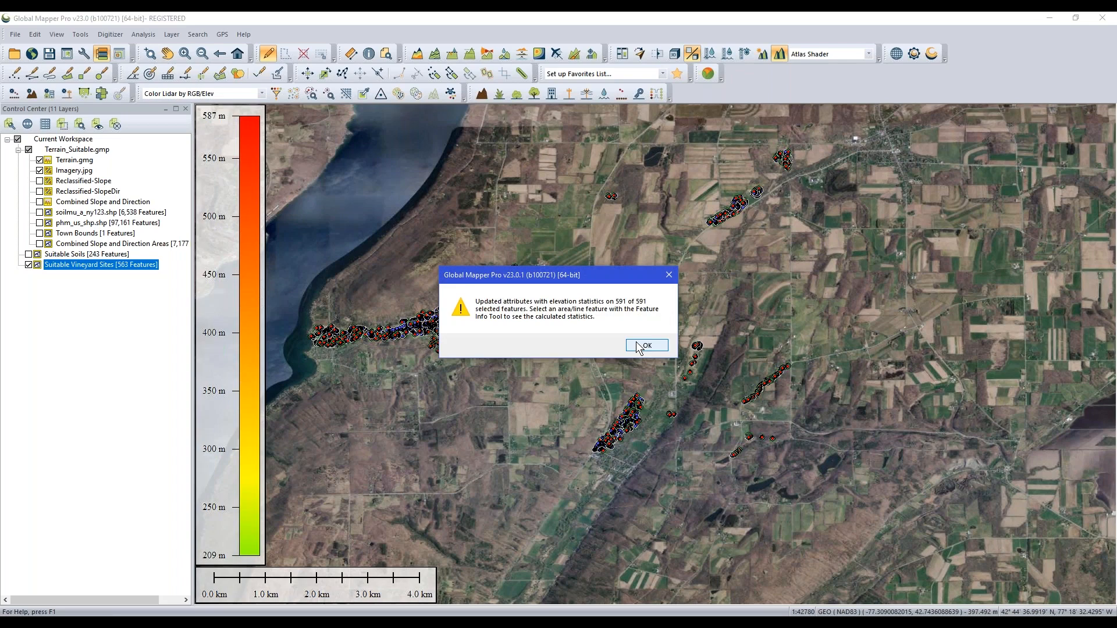
left_click(646, 345)
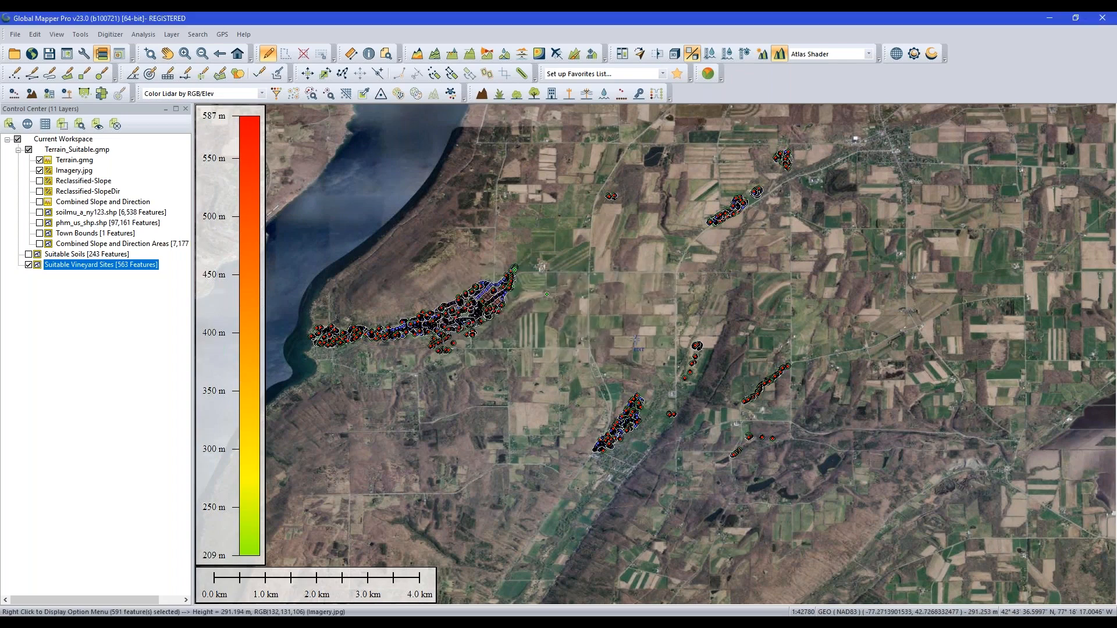
left_click_drag(508, 234, 562, 238)
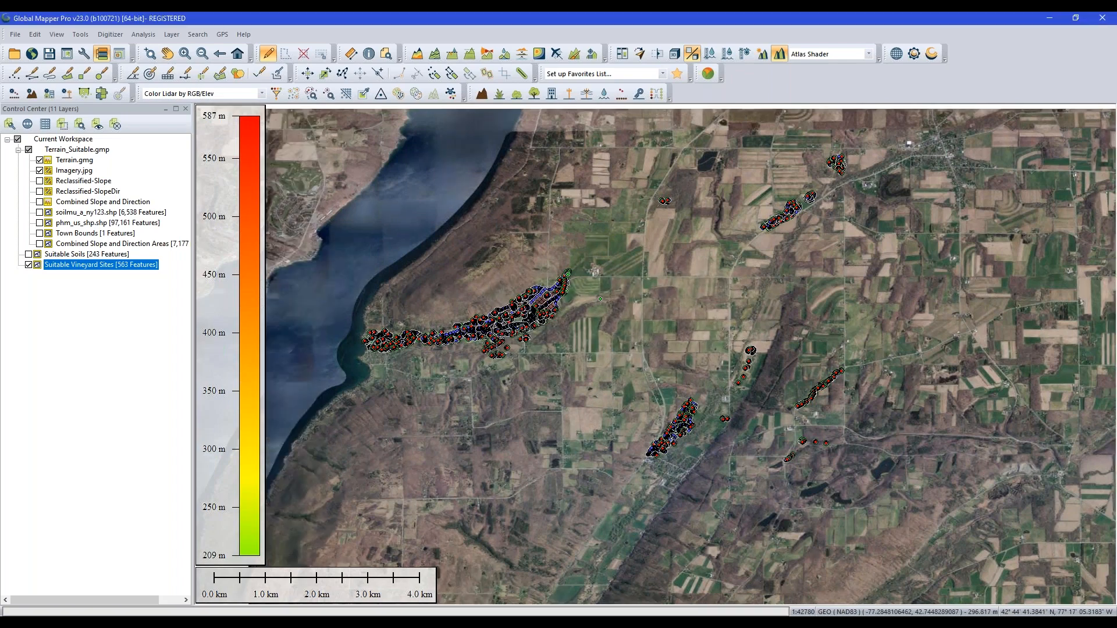
left_click(303, 58)
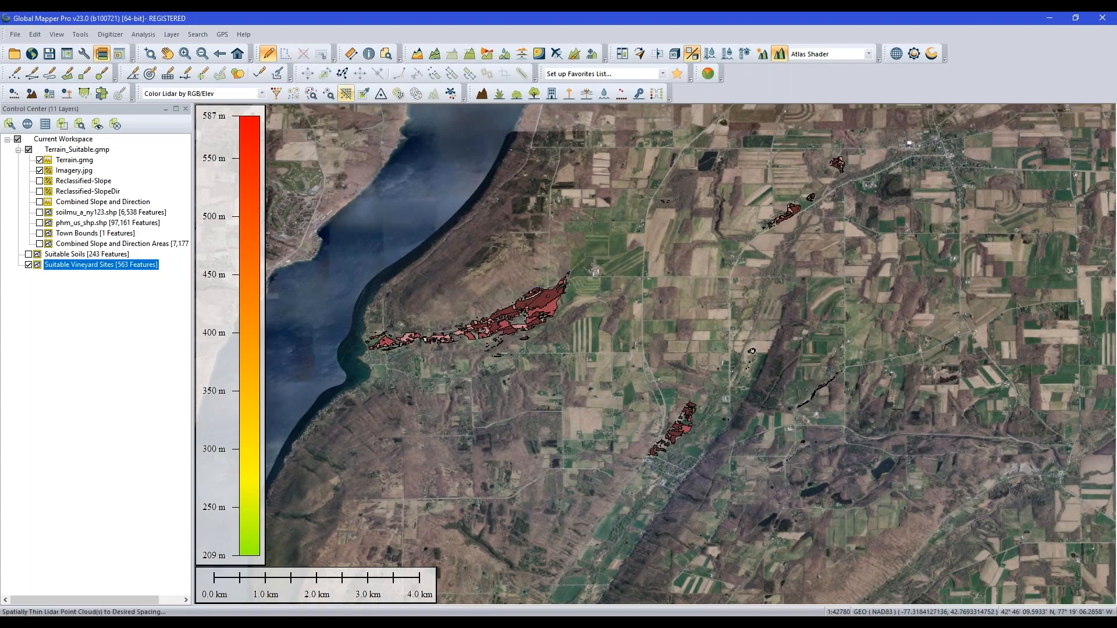
- Inspect the attributes and elevation statistics of the large dark red area at the northeastern end of the lakeside vineyard sites
scroll(581, 250, "up", 3)
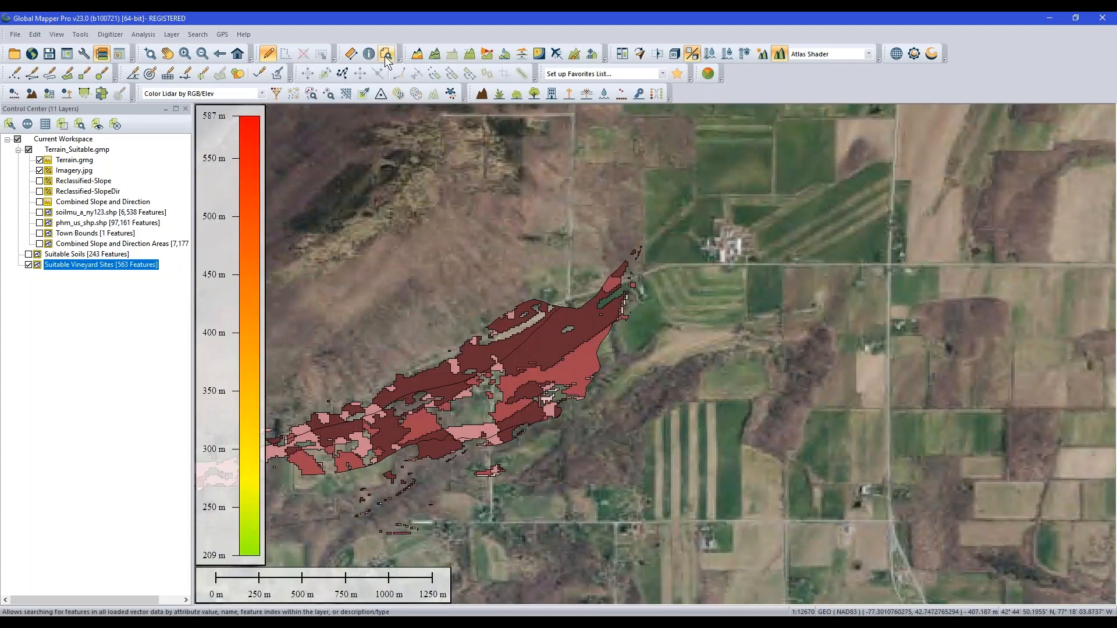
left_click(368, 54)
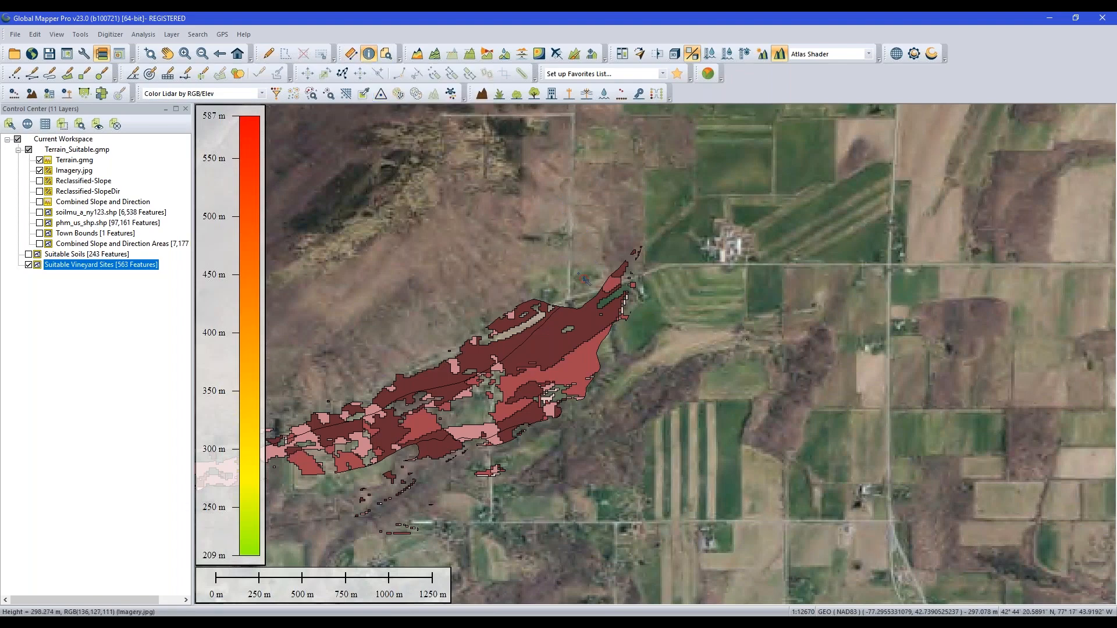
left_click(597, 335)
left_click_drag(705, 156, 840, 154)
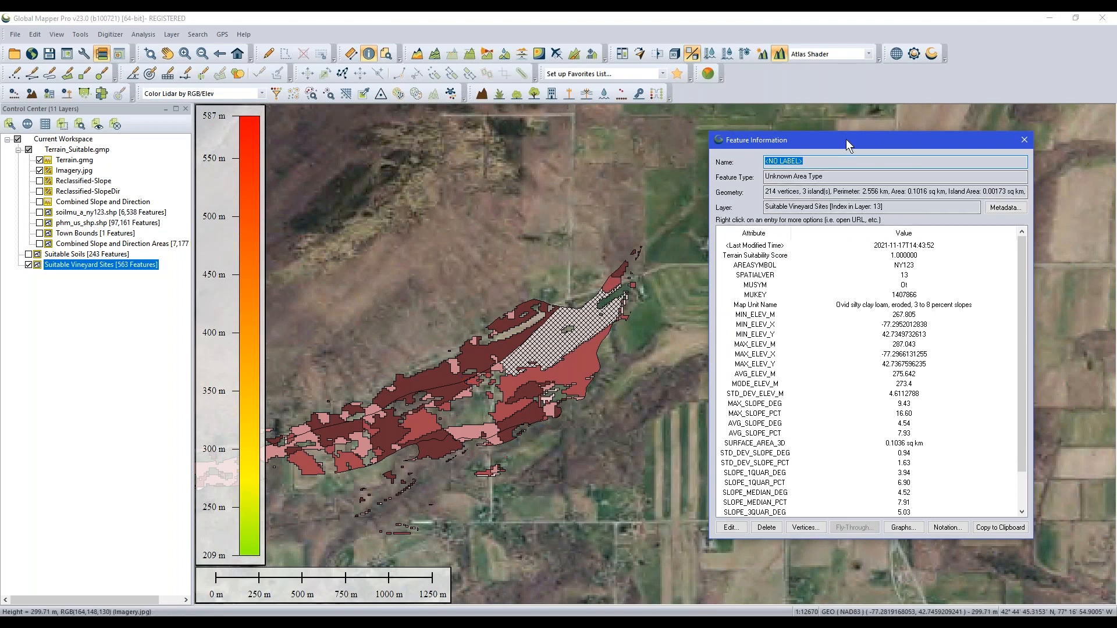
- Review the remaining slope and aspect statistics of the selected site, highlight its SURFACE_AREA_3D value, and clear the feature highlight
left_click_drag(848, 141, 813, 140)
scroll(974, 320, "down", 2)
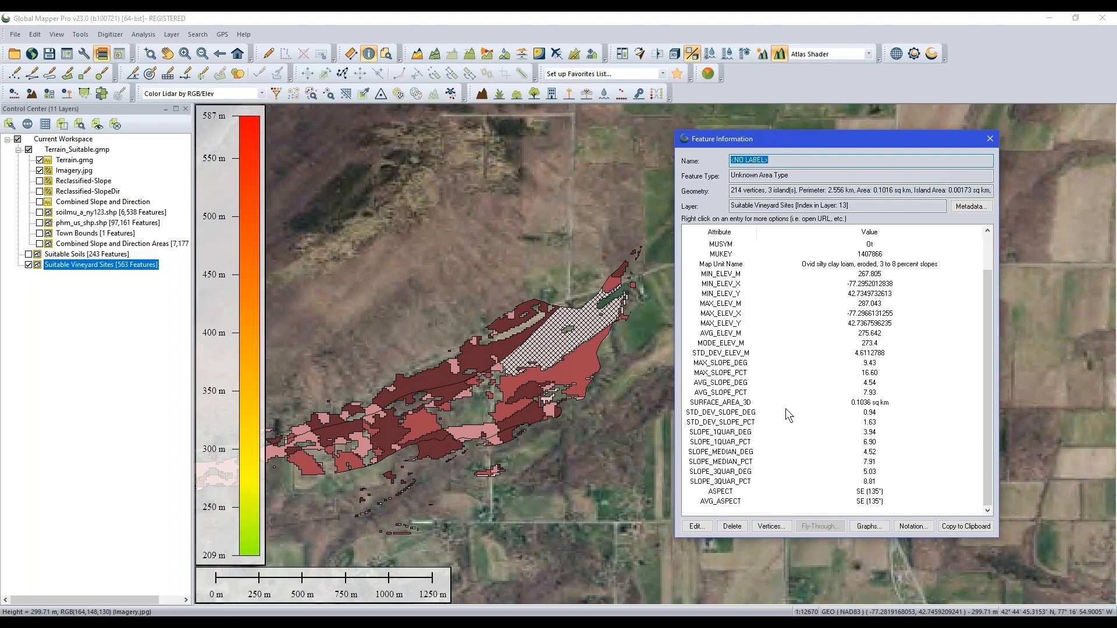
left_click(755, 404)
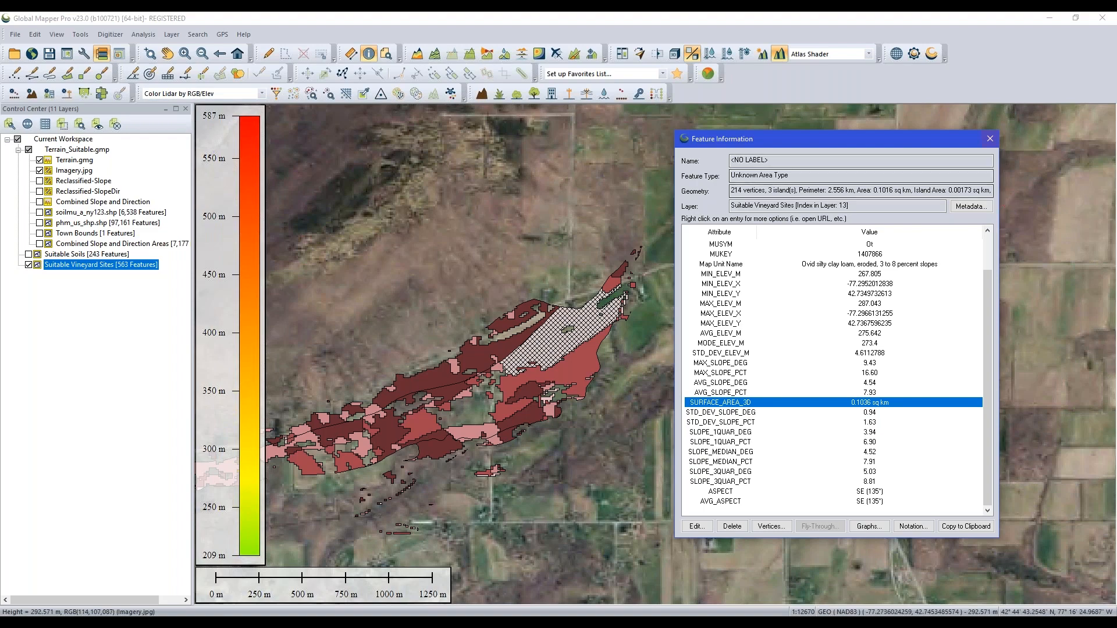
left_click(990, 139)
left_click(269, 53)
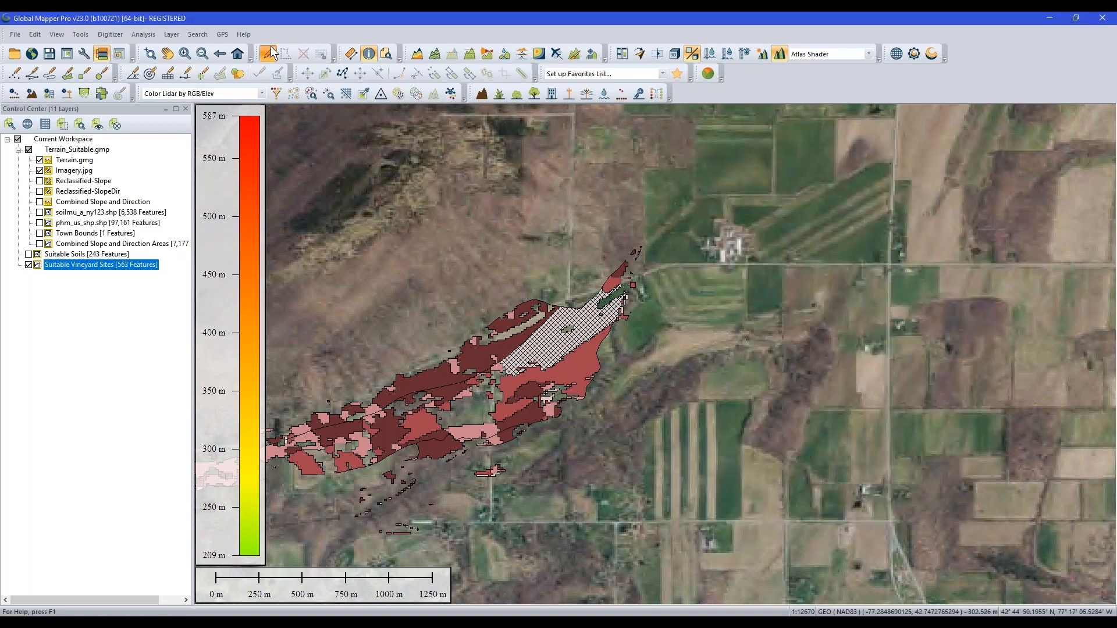
left_click(505, 388)
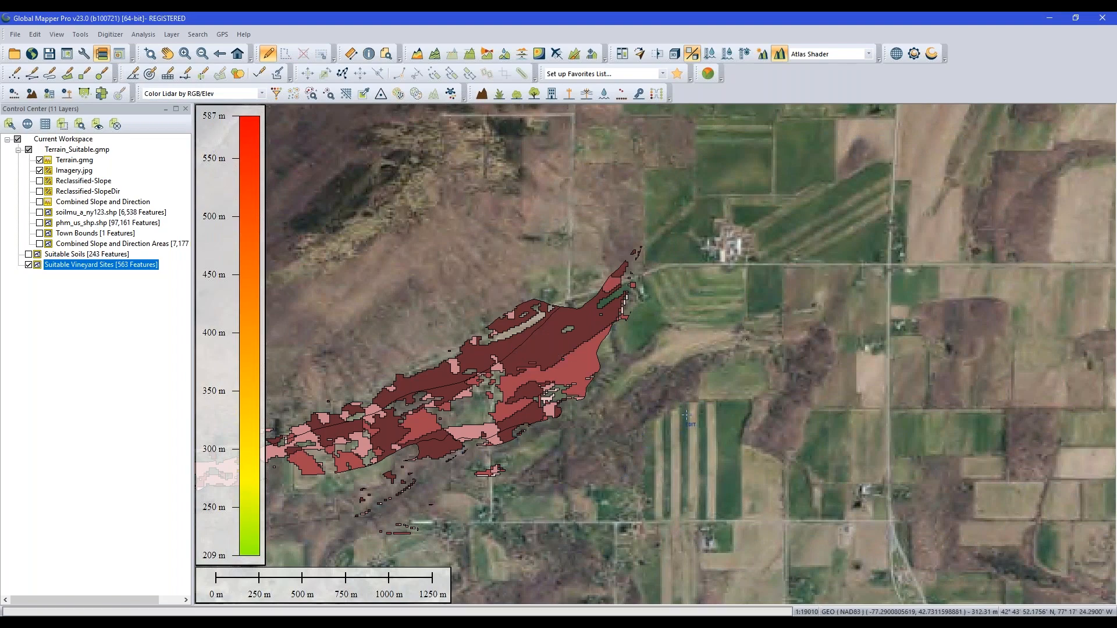
scroll(703, 372, "down", 1)
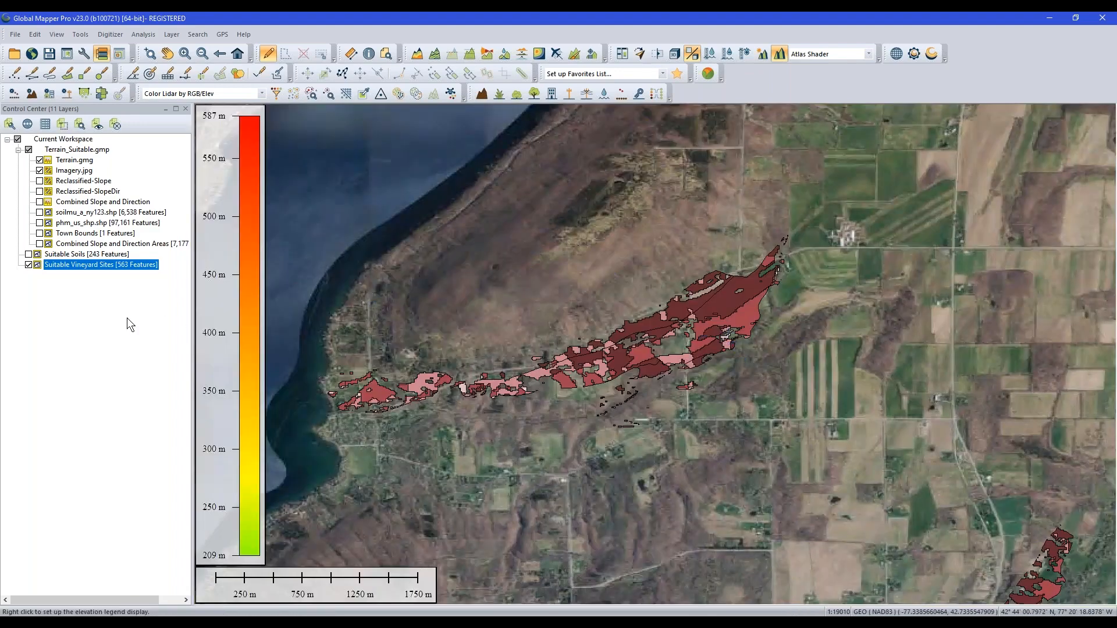
- Open the attribute table of the Suitable Vineyard Sites layer for editing
left_click(148, 364)
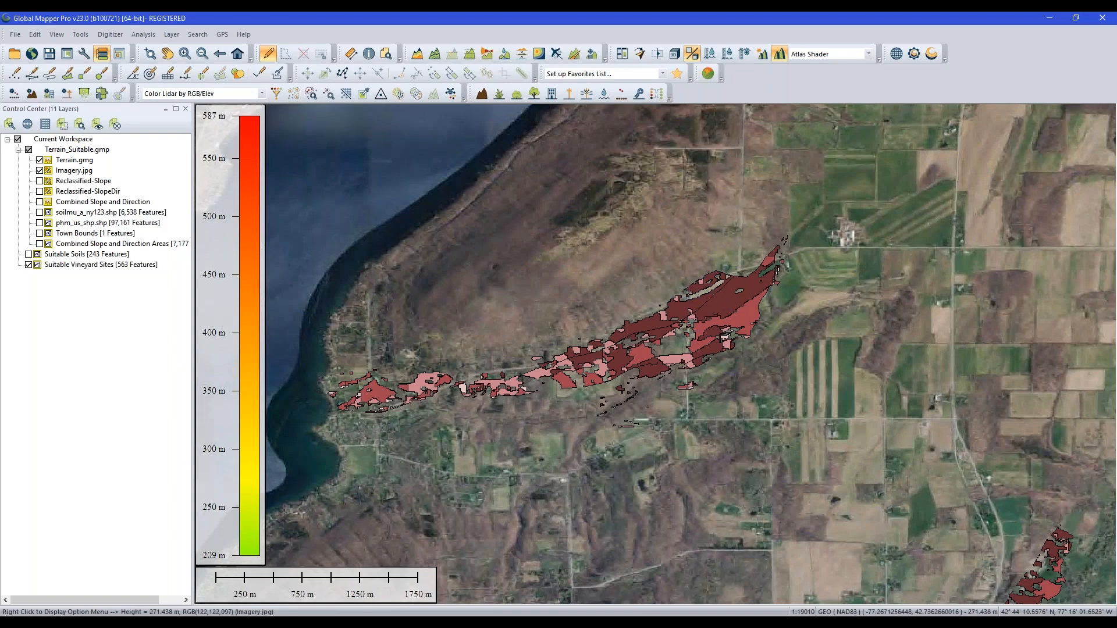
left_click(129, 267)
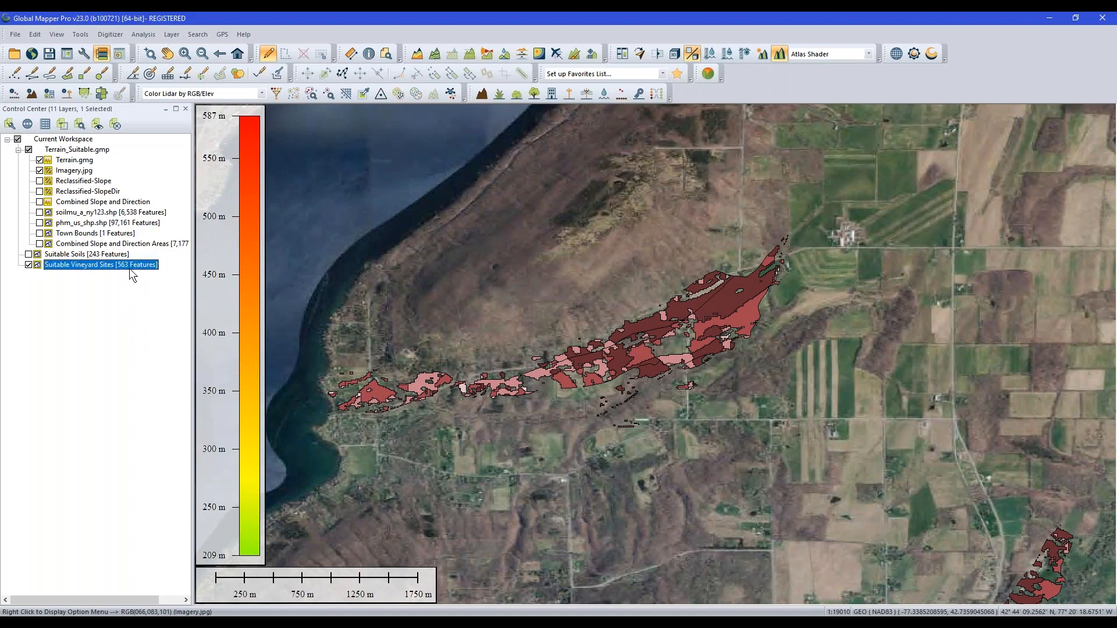
right_click(129, 268)
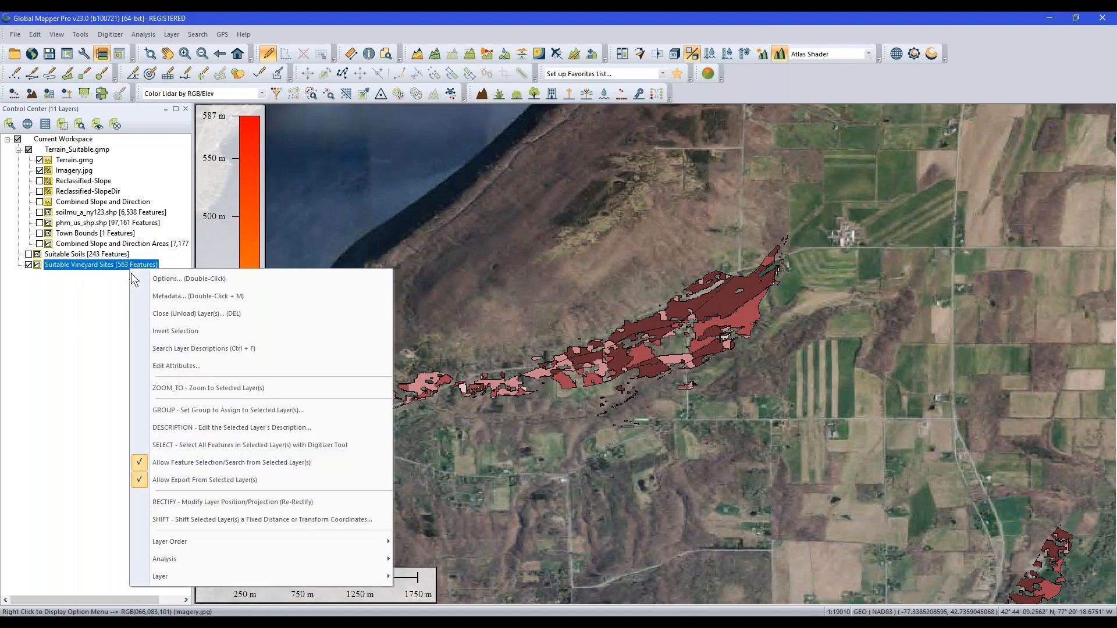
left_click(194, 368)
left_click_drag(330, 121, 327, 107)
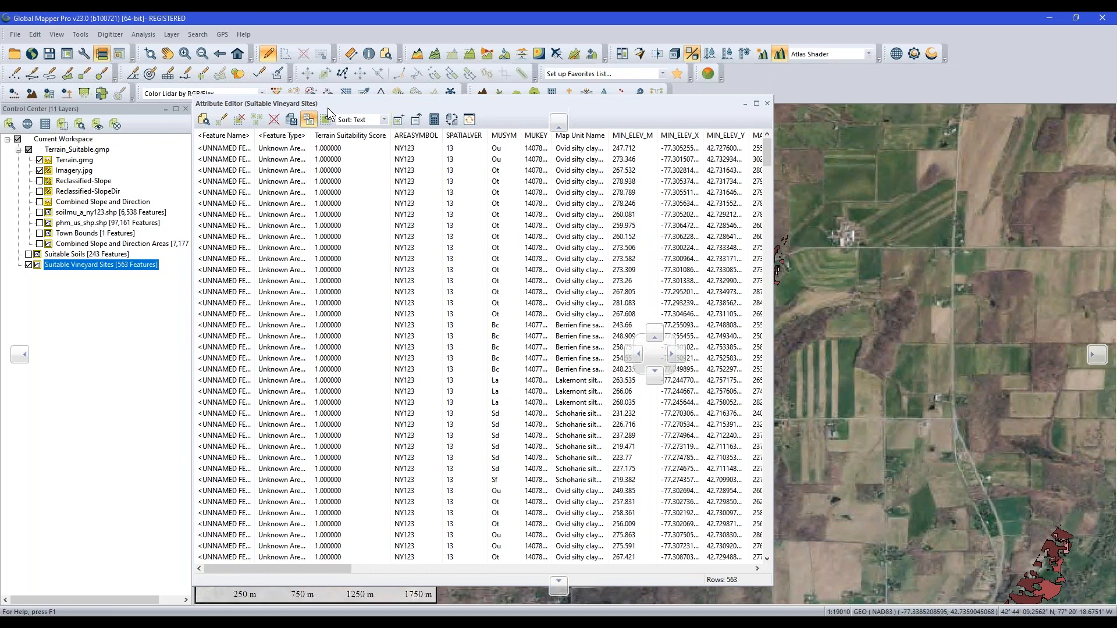
- Build and validate the query %SURFACE_AREA_3D% >=0.02, and filter the attribute table with it
left_click(204, 124)
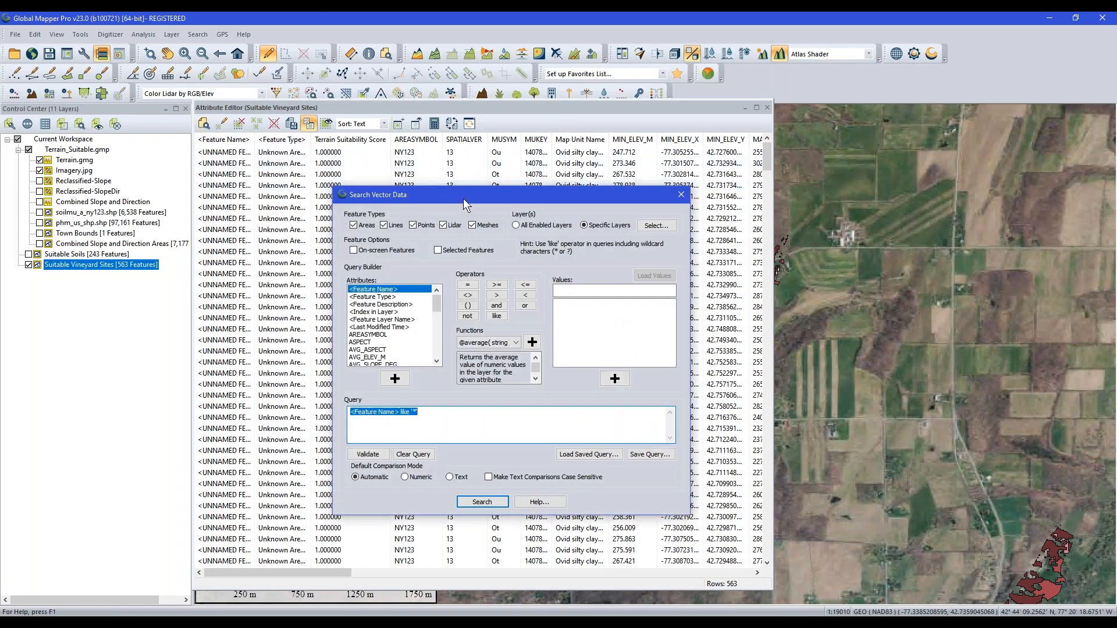
left_click_drag(463, 197, 463, 213)
scroll(437, 326, "down", 10)
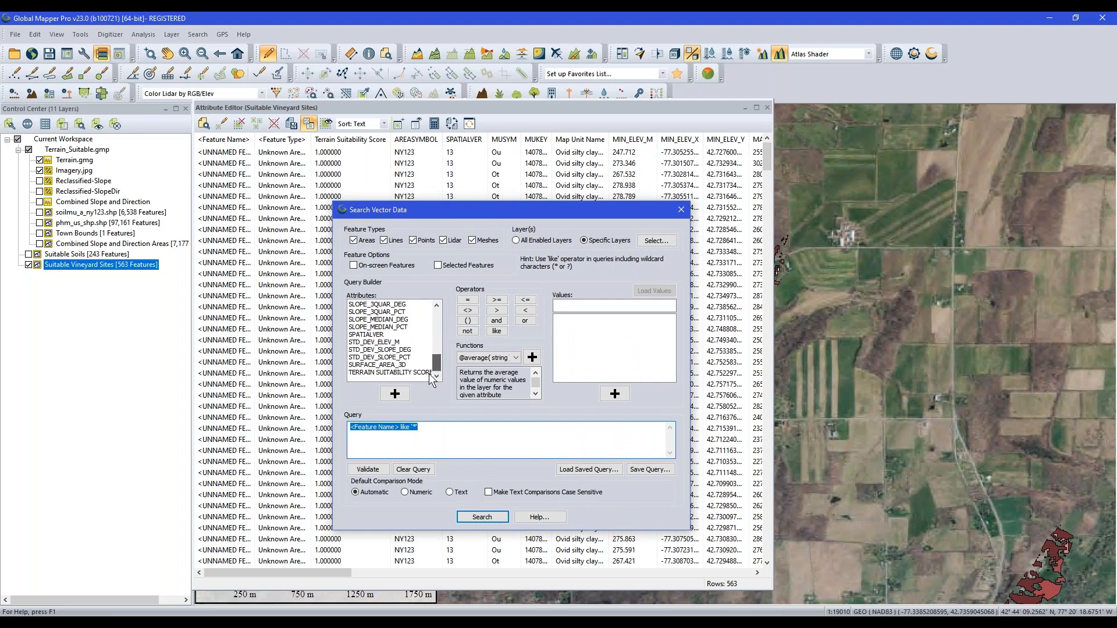
double_click(395, 364)
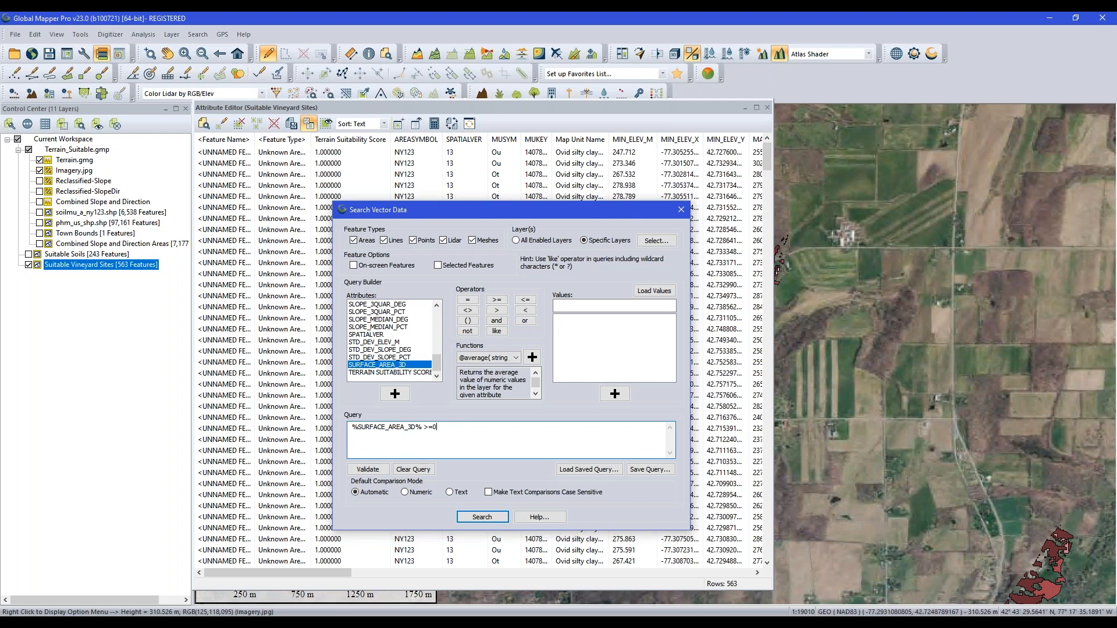
left_click(382, 472)
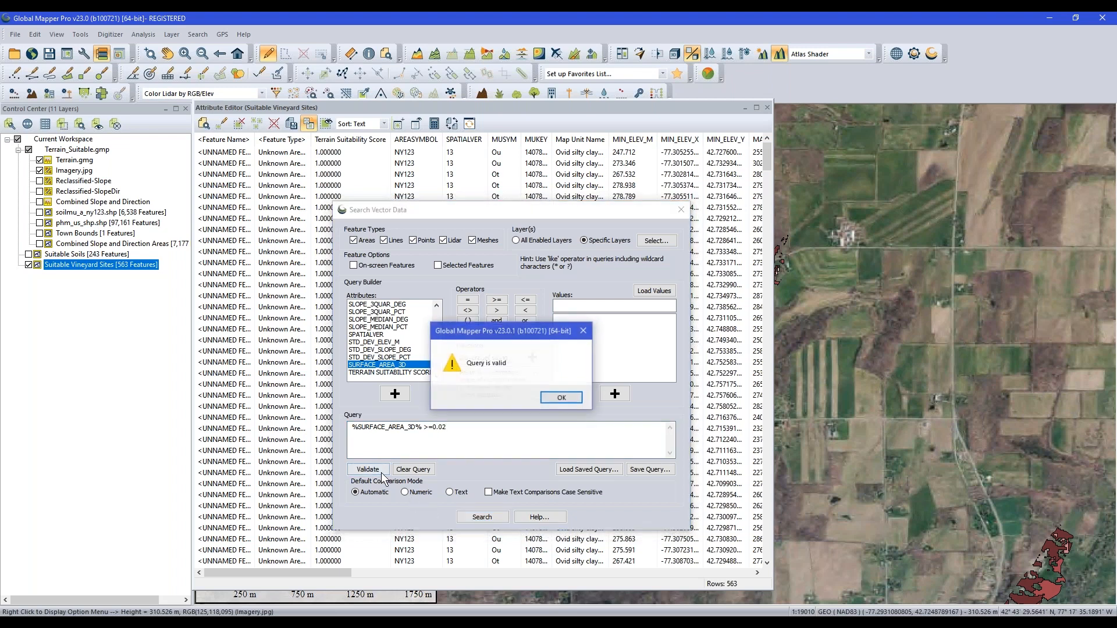
left_click(562, 398)
left_click_drag(561, 204, 554, 188)
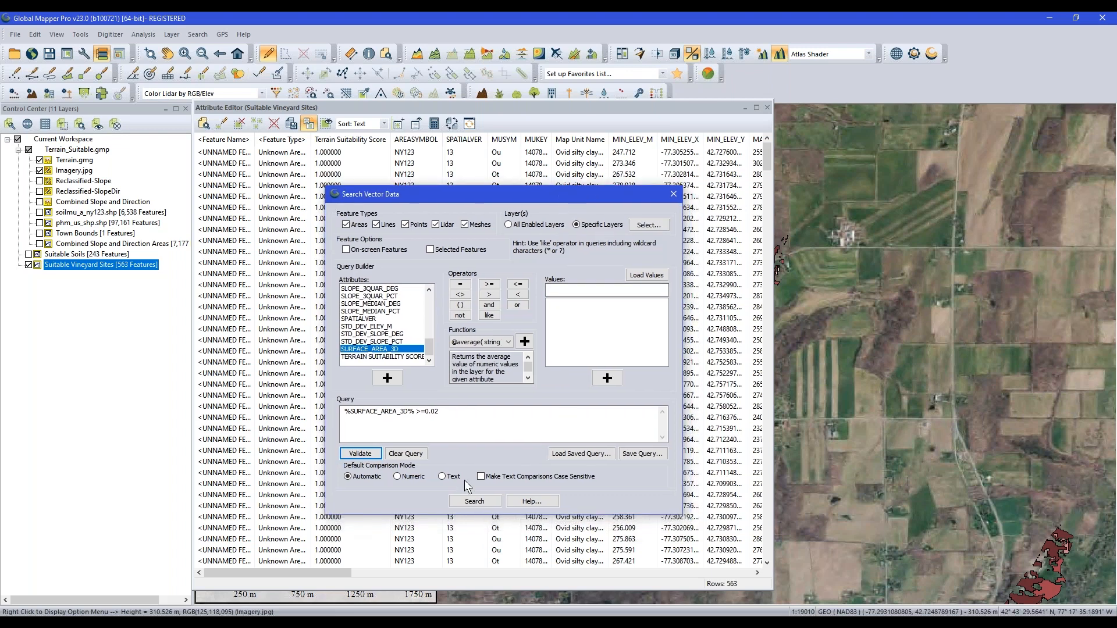
left_click(474, 501)
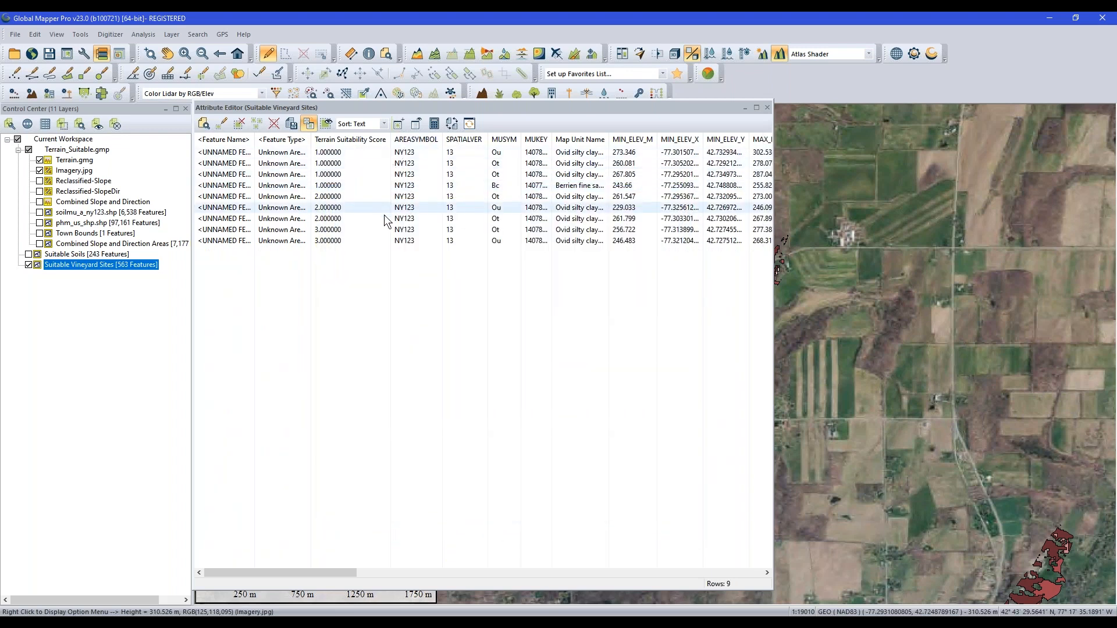
- Select all filtered sites and copy them into a new layer named The Vineyard Sites
left_click(257, 125)
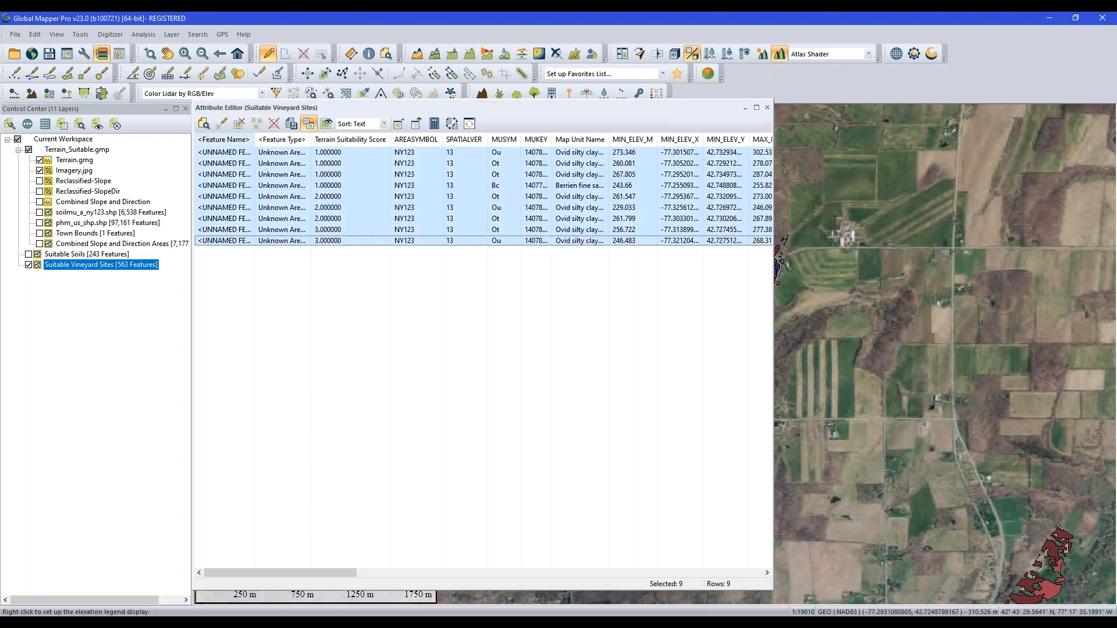
left_click(304, 145)
left_click(437, 416)
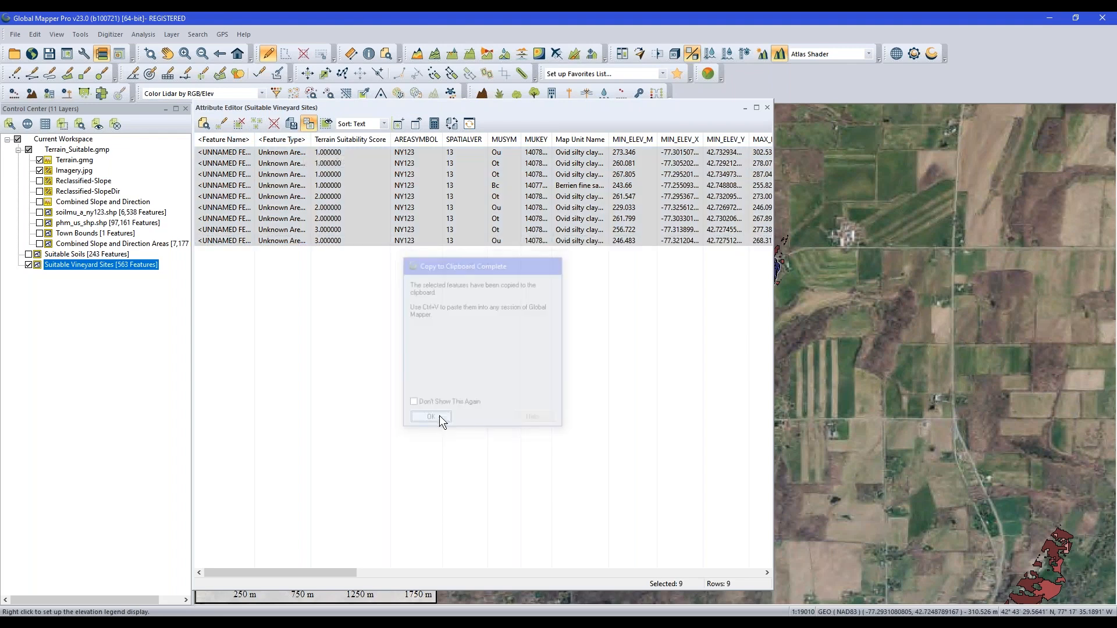
key("ctrl+v")
left_click(511, 334)
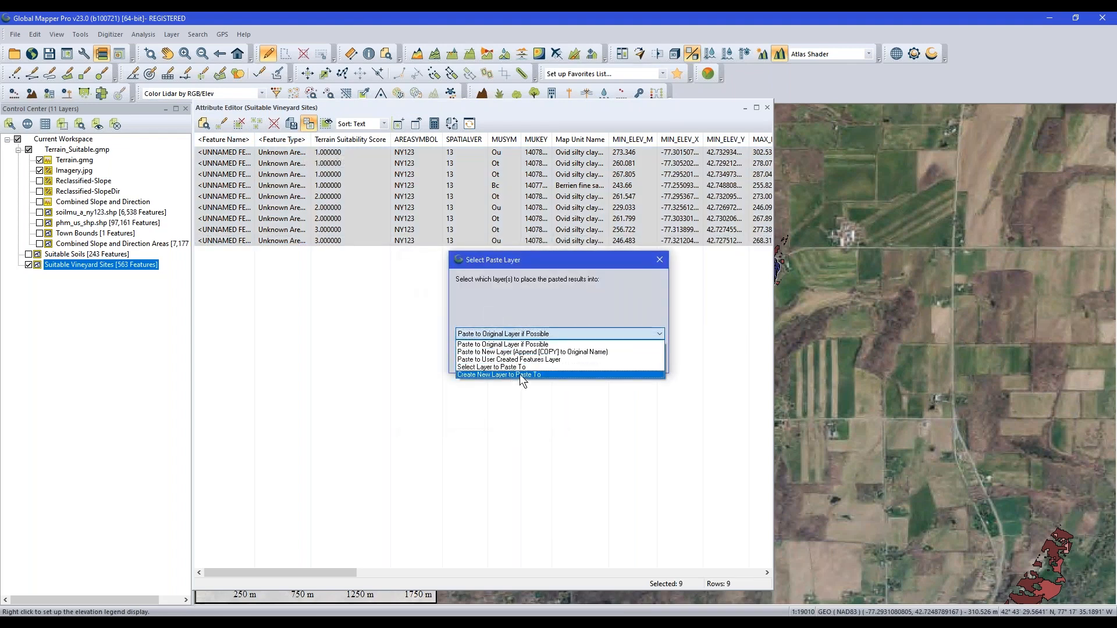
left_click(521, 375)
left_click(533, 364)
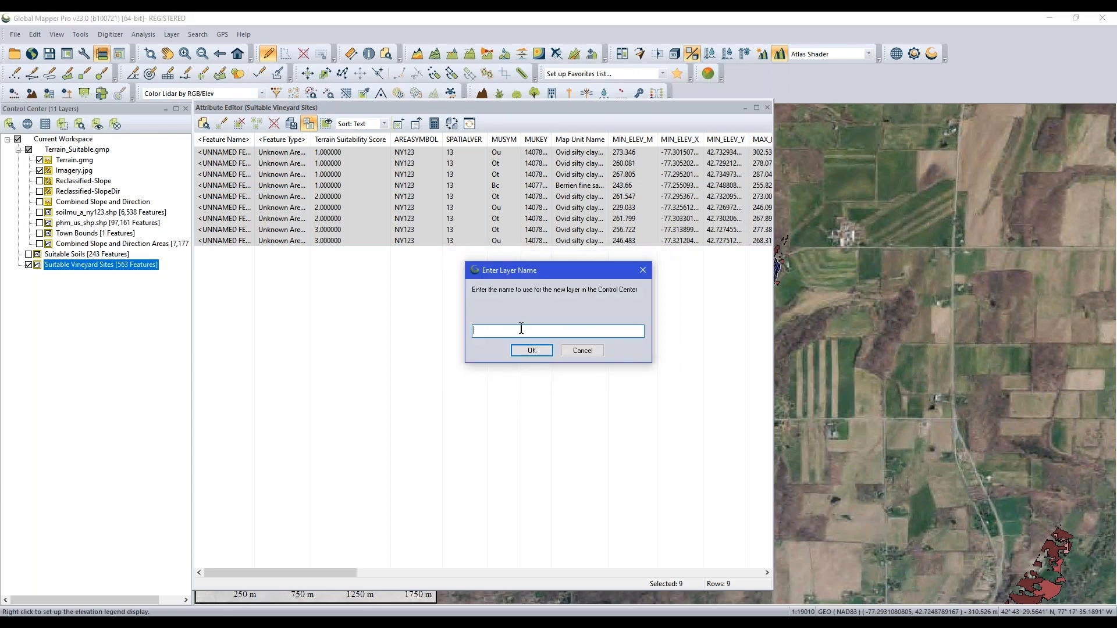
type("The Vineyard Sites")
left_click(540, 351)
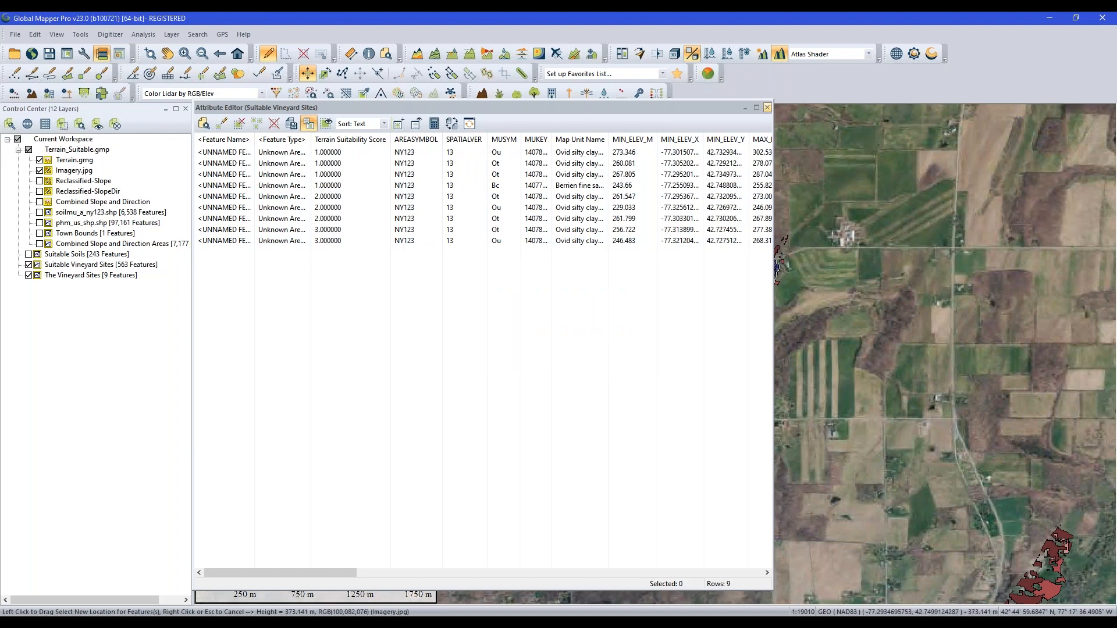
- Close the attribute table, hide the Suitable Vineyard Sites layer, and deselect the pasted features
left_click(766, 107)
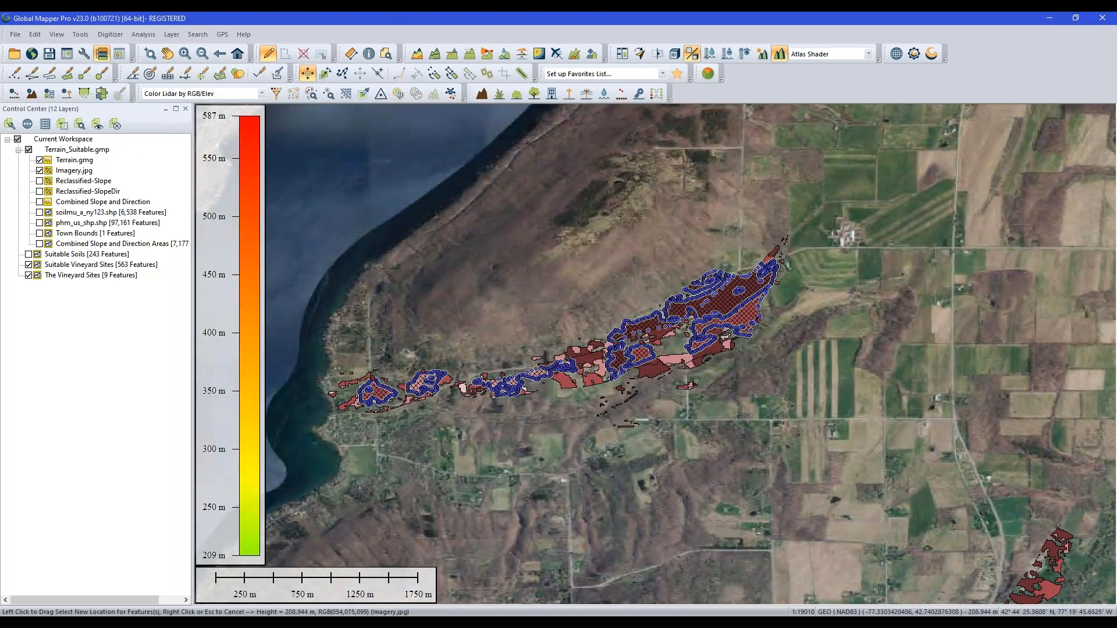
left_click(56, 265)
left_click(28, 265)
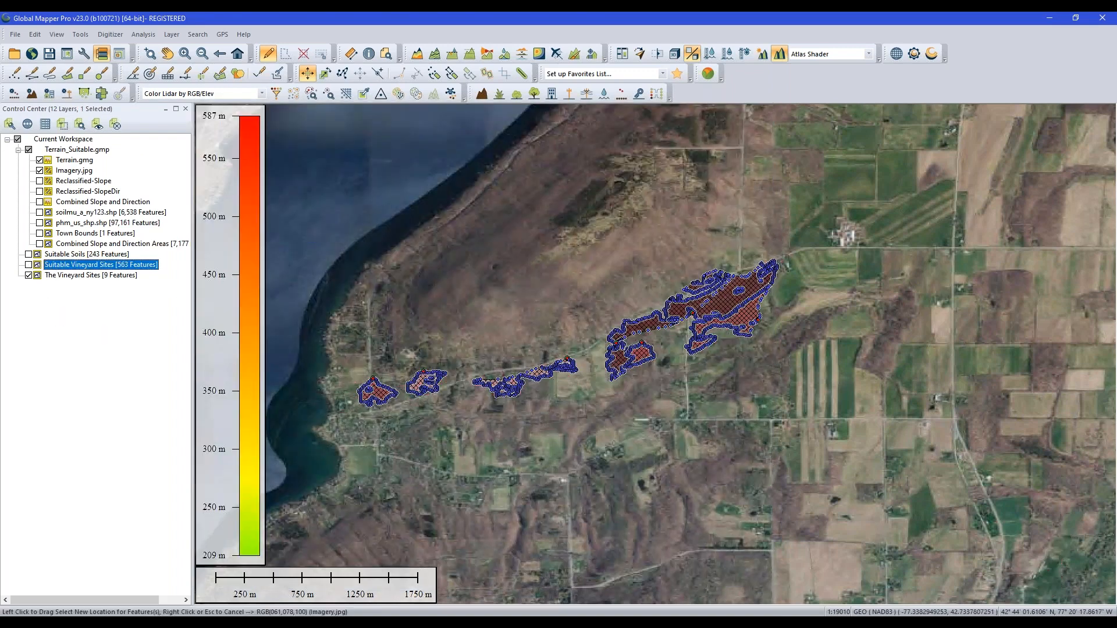
left_click(285, 56)
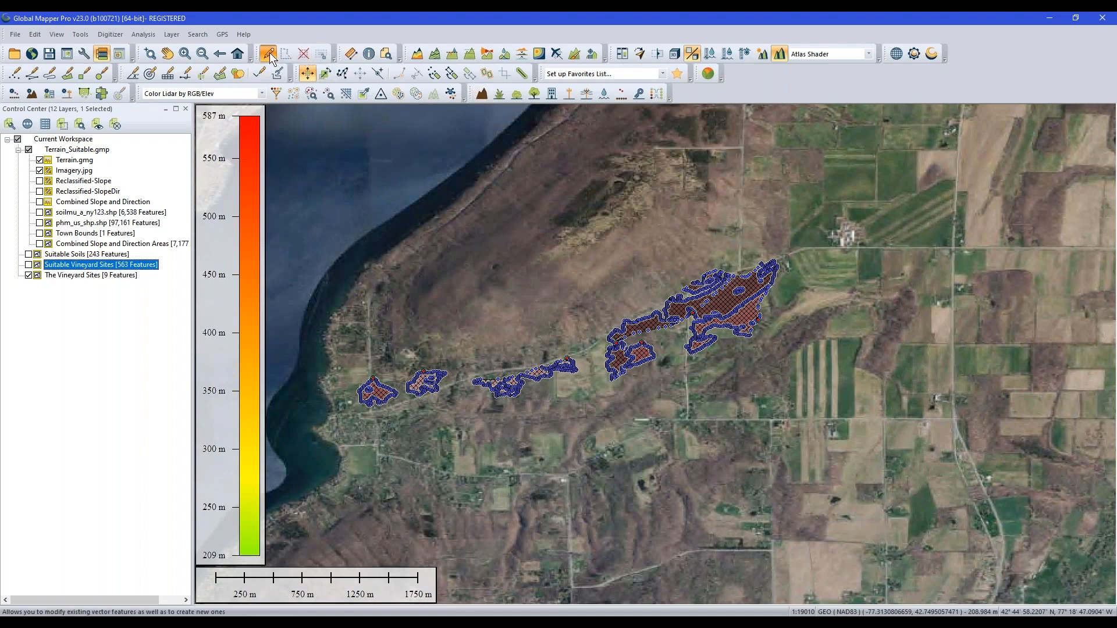
left_click(302, 55)
scroll(565, 234, "down", 2)
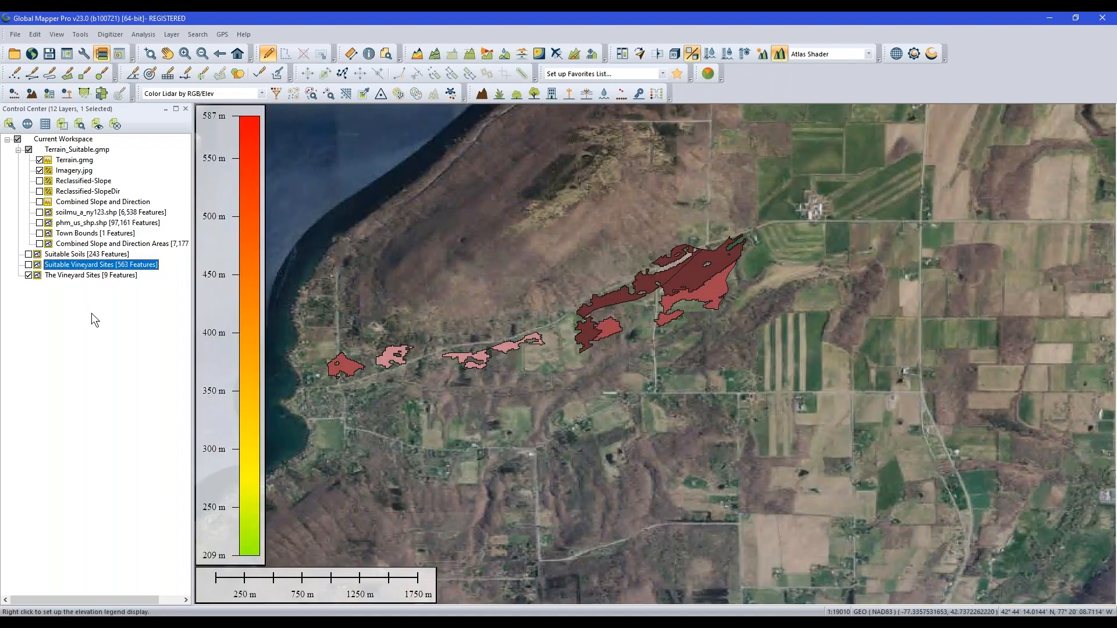
left_click(92, 313)
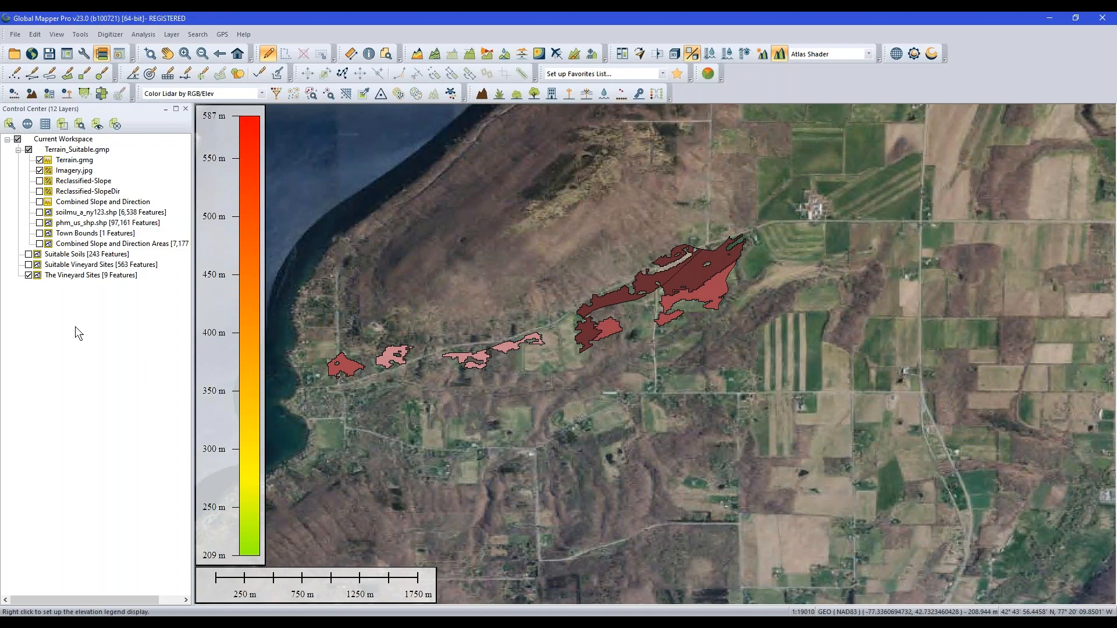
- Display the phm_us_shp.shp hardiness zone layer beneath the final vineyard sites
left_click(40, 224)
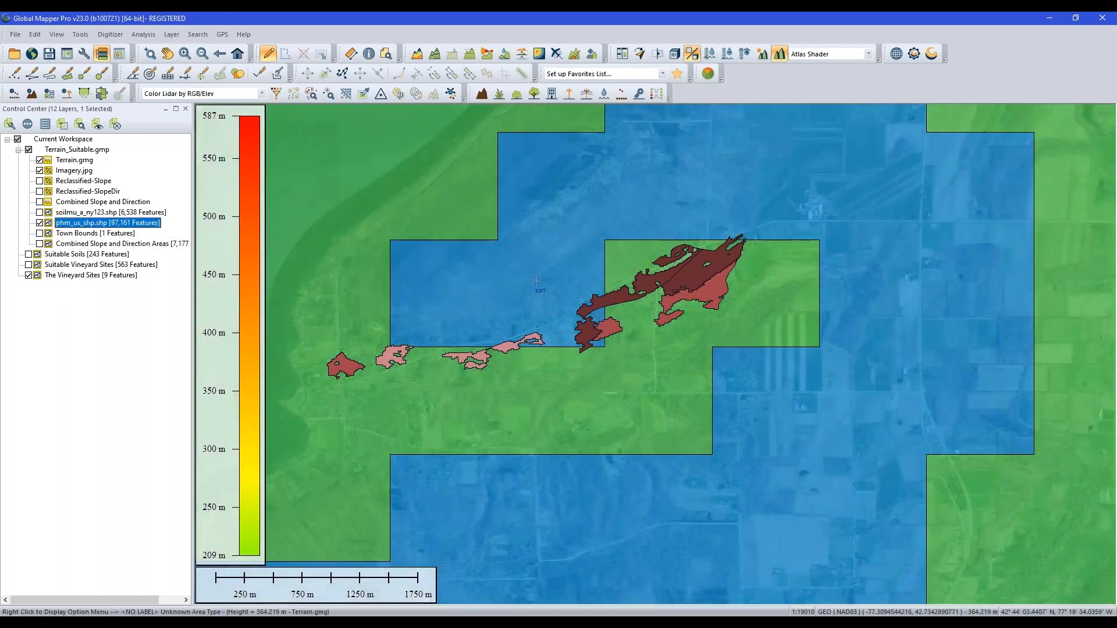
scroll(674, 329, "down", 1)
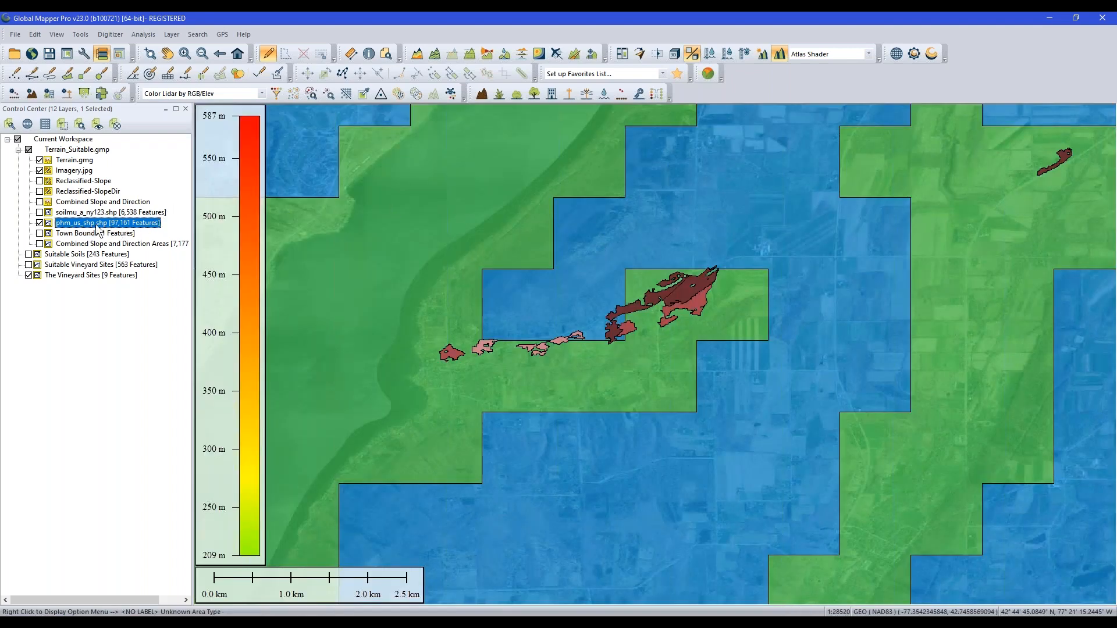
scroll(508, 262, "down", 1)
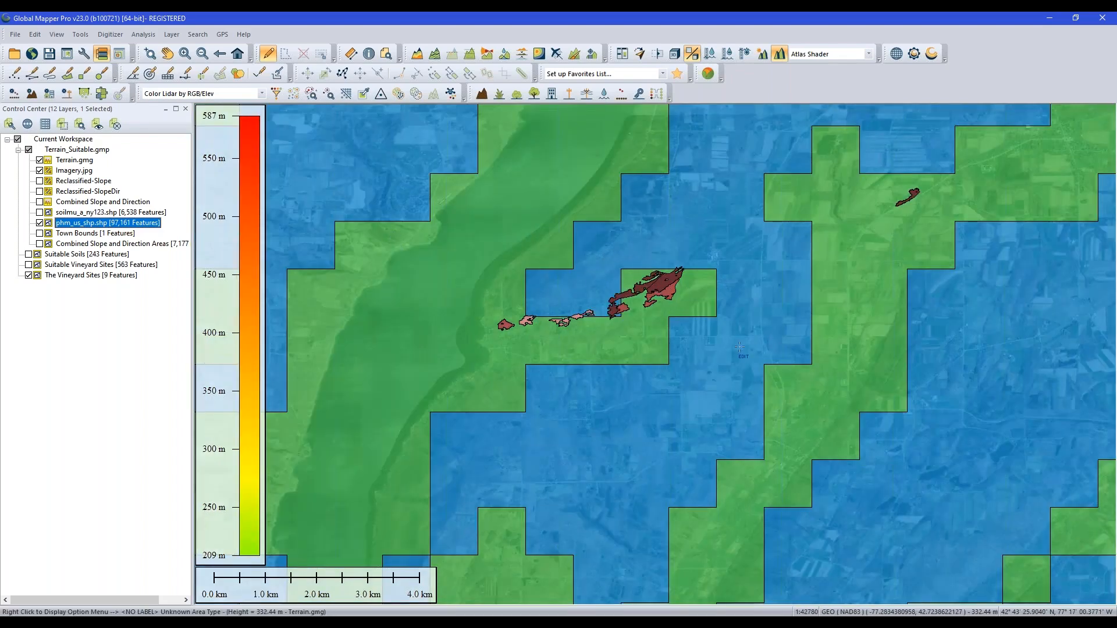
- Inspect the ZONE attribute of the blue hardiness area surrounding the vineyard sites
left_click(368, 53)
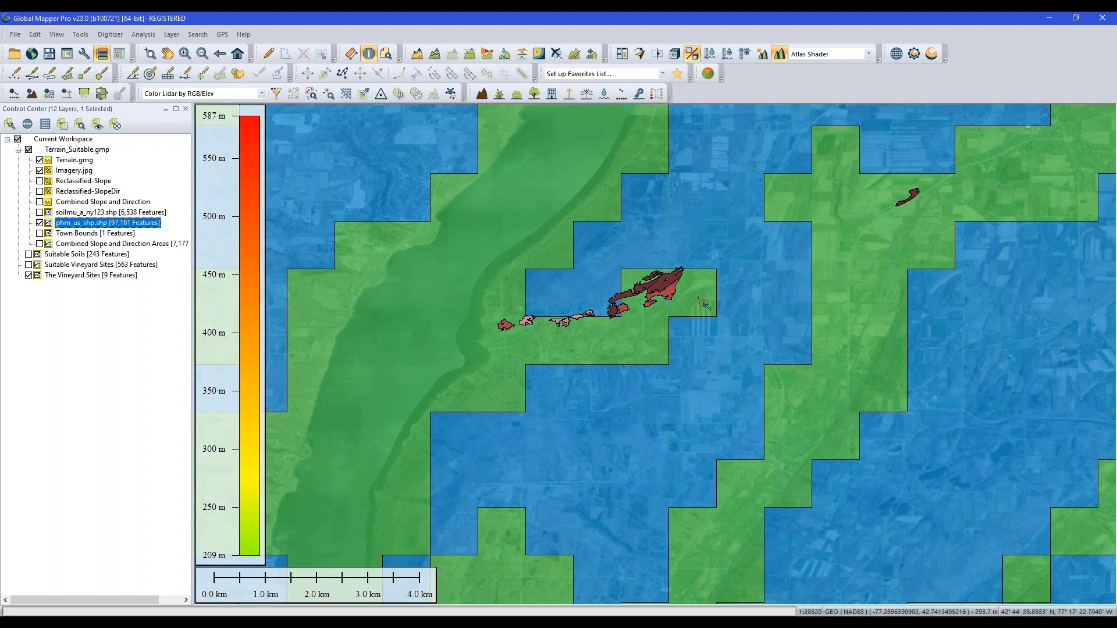
scroll(703, 247, "up", 1)
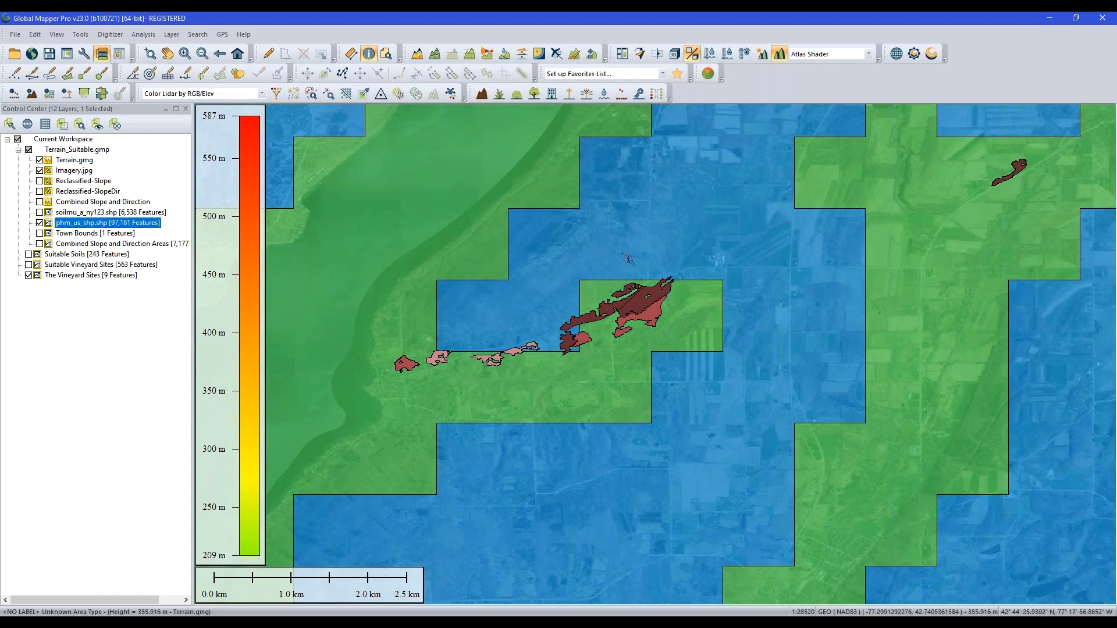
left_click(664, 264)
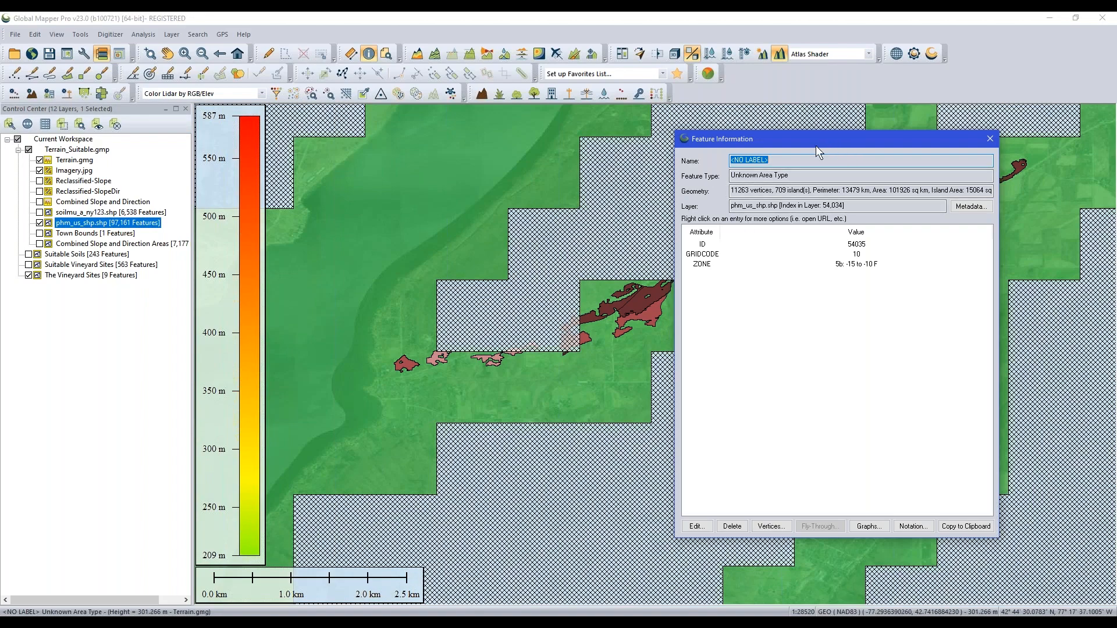
left_click_drag(816, 151, 797, 158)
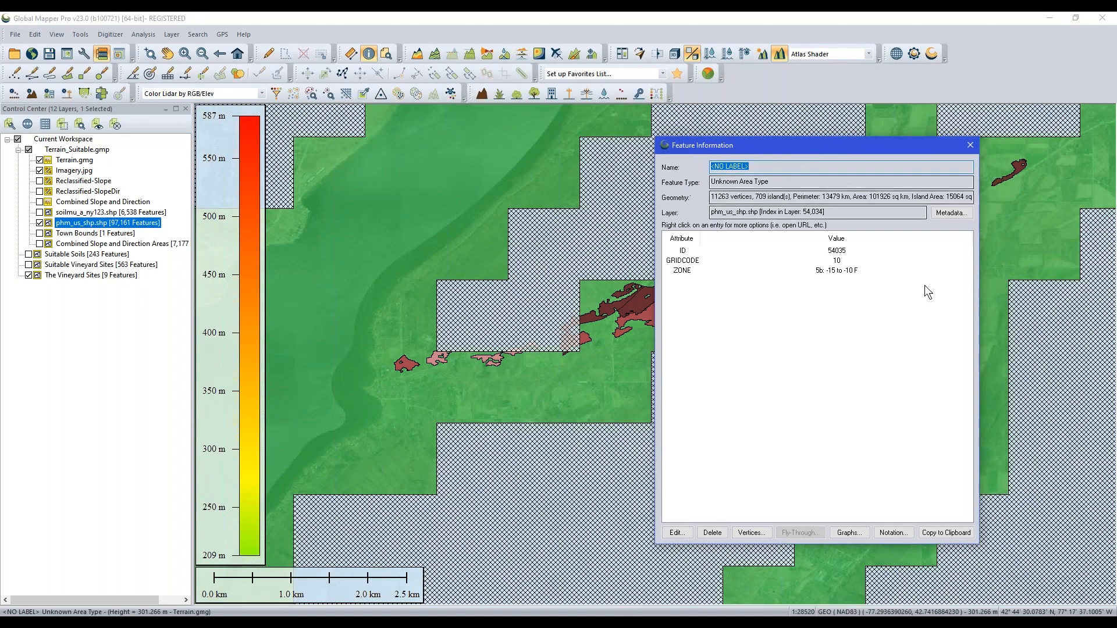
left_click(839, 268)
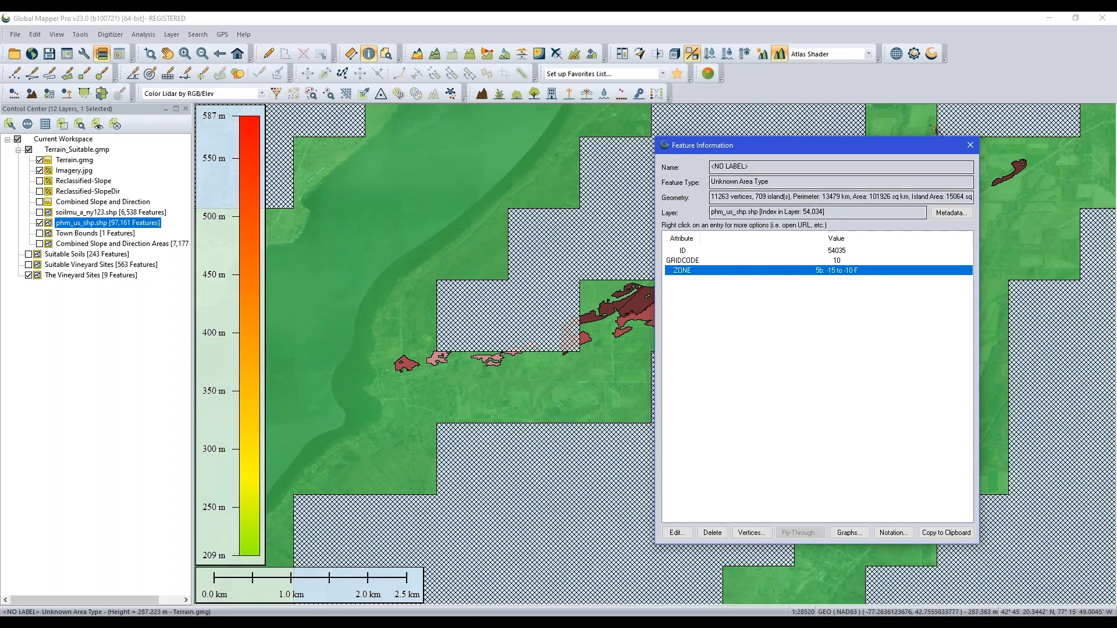
left_click(969, 144)
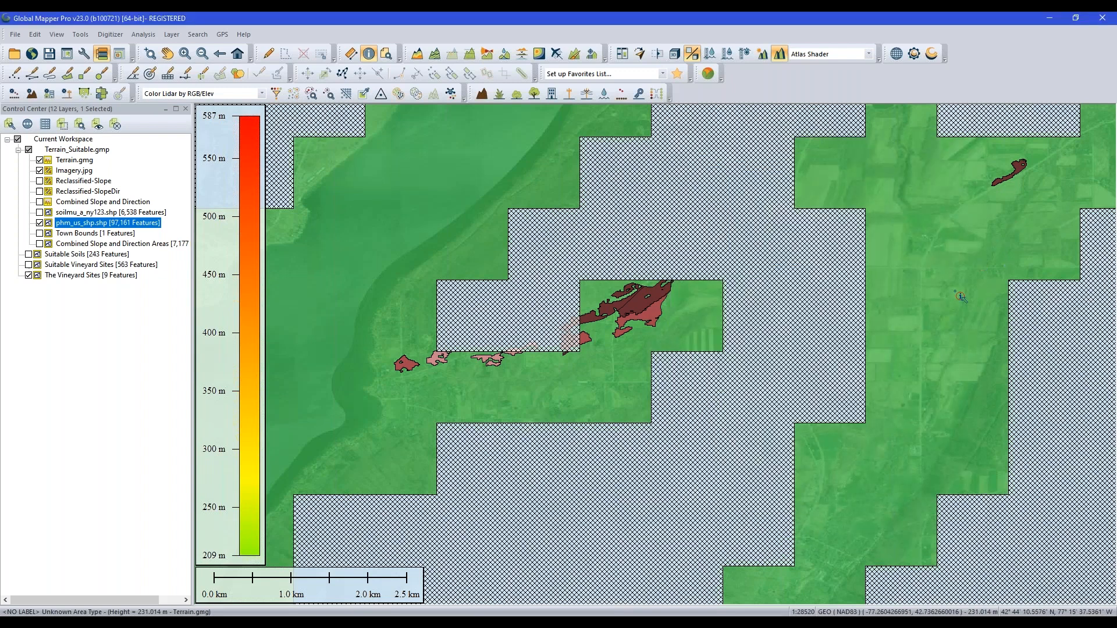
scroll(954, 298, "down", 1)
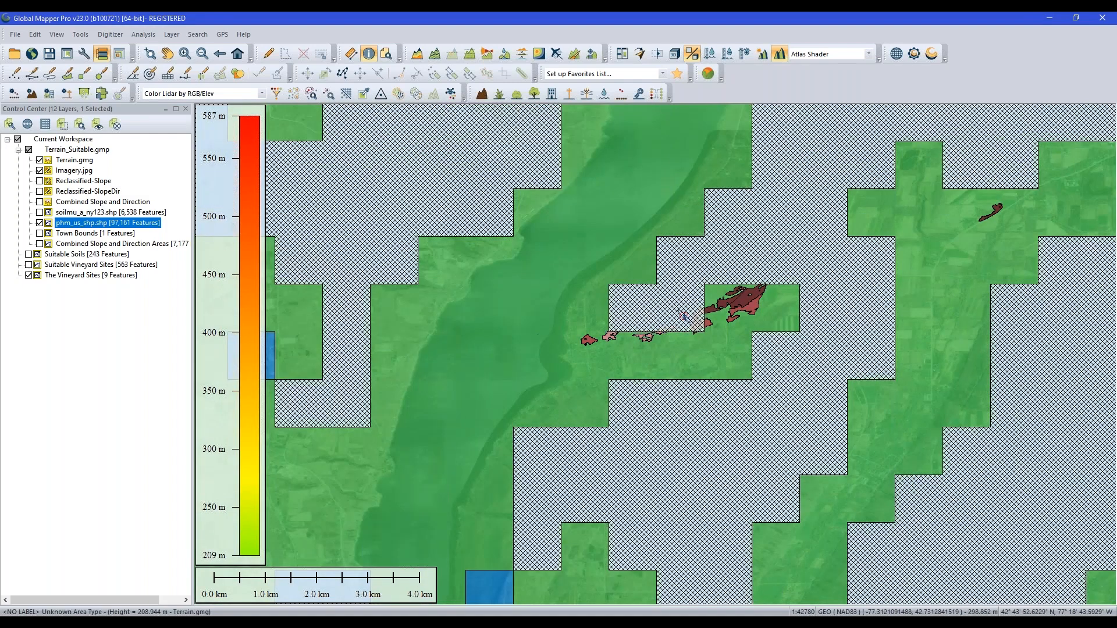
- Inspect the ZONE attribute of the green hardiness area around the vineyard sites
left_click(590, 367)
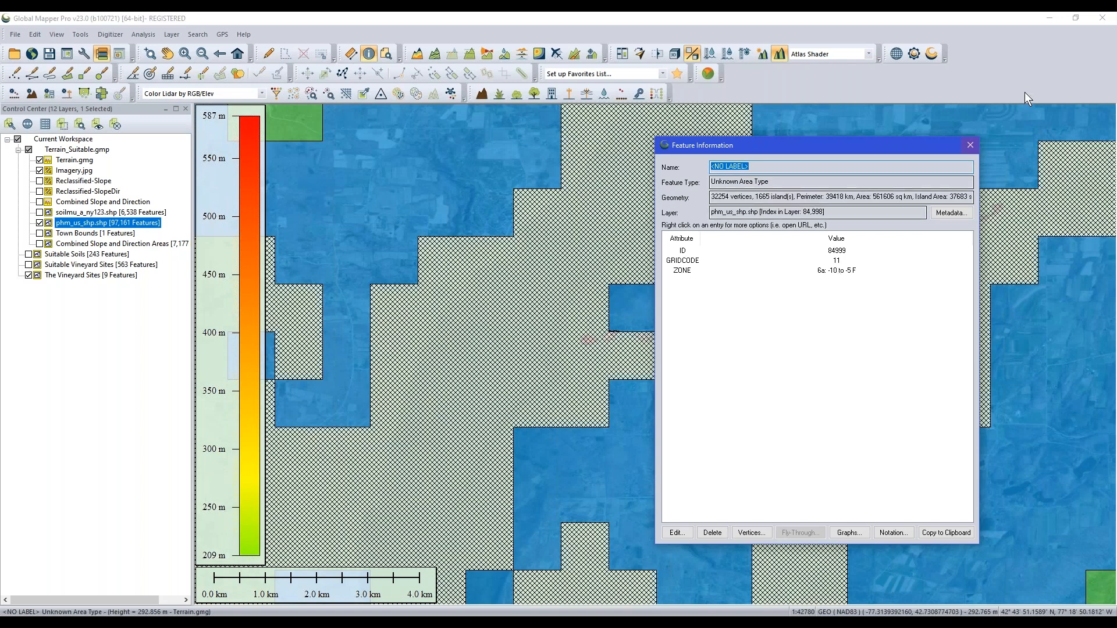
left_click(971, 145)
key("alt+d")
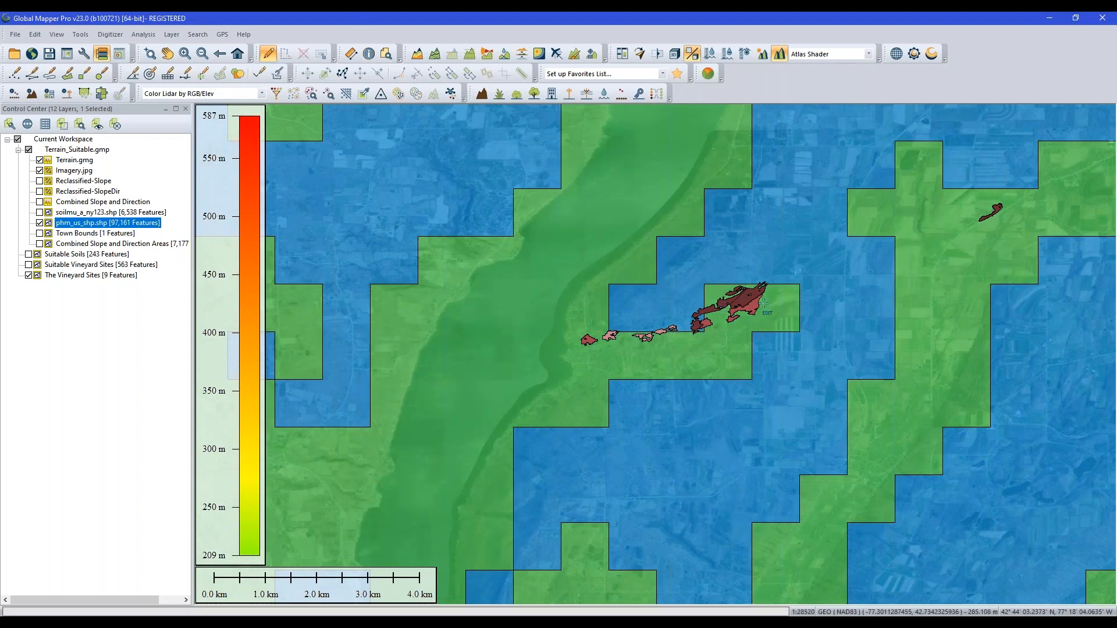
- Select all features in The Vineyard Sites layer with the Digitizer tool
scroll(721, 302, "up", 1)
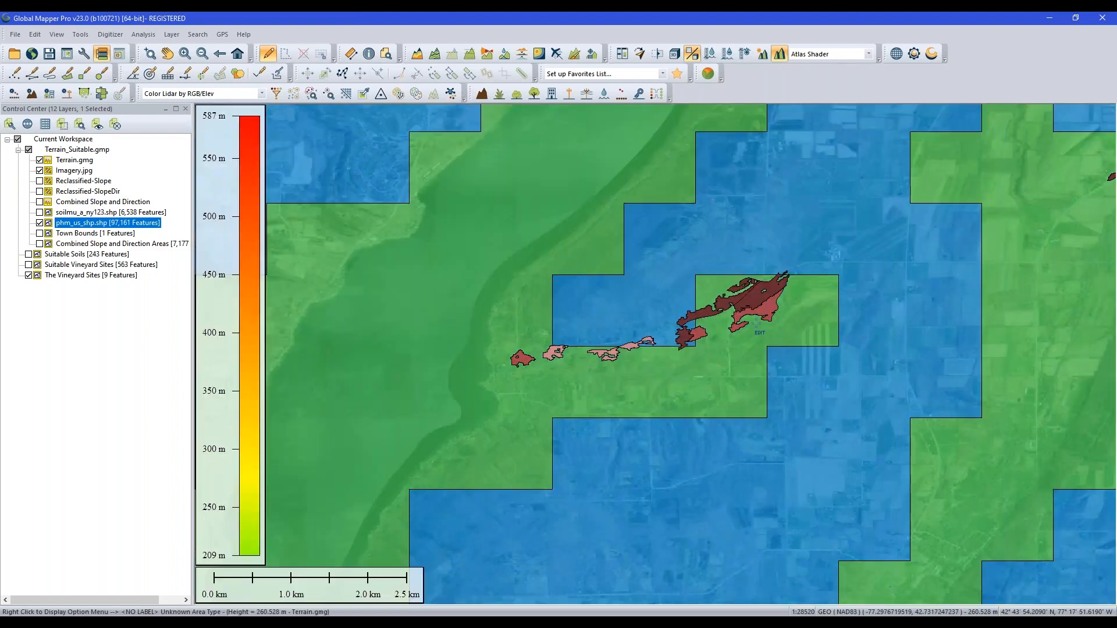
left_click(93, 298)
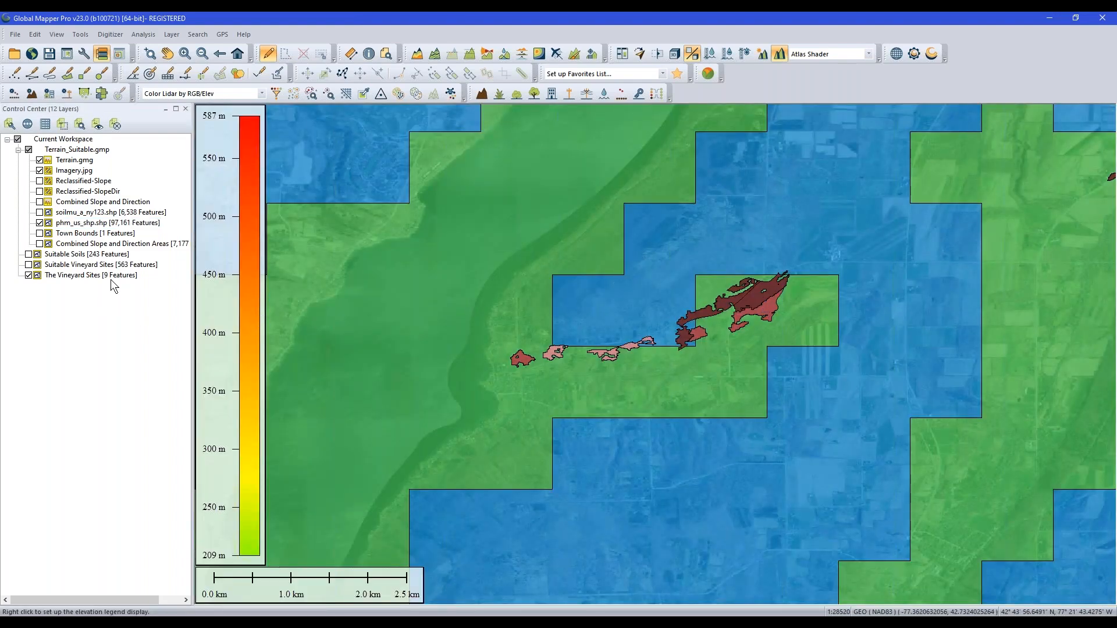
left_click(113, 278)
right_click(117, 274)
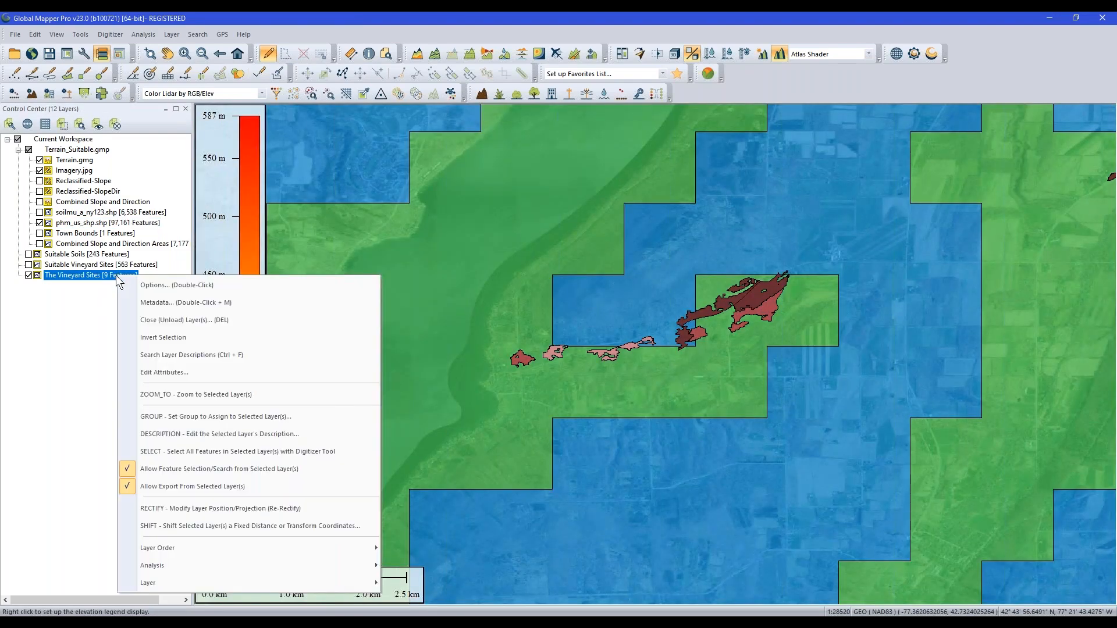
left_click(169, 451)
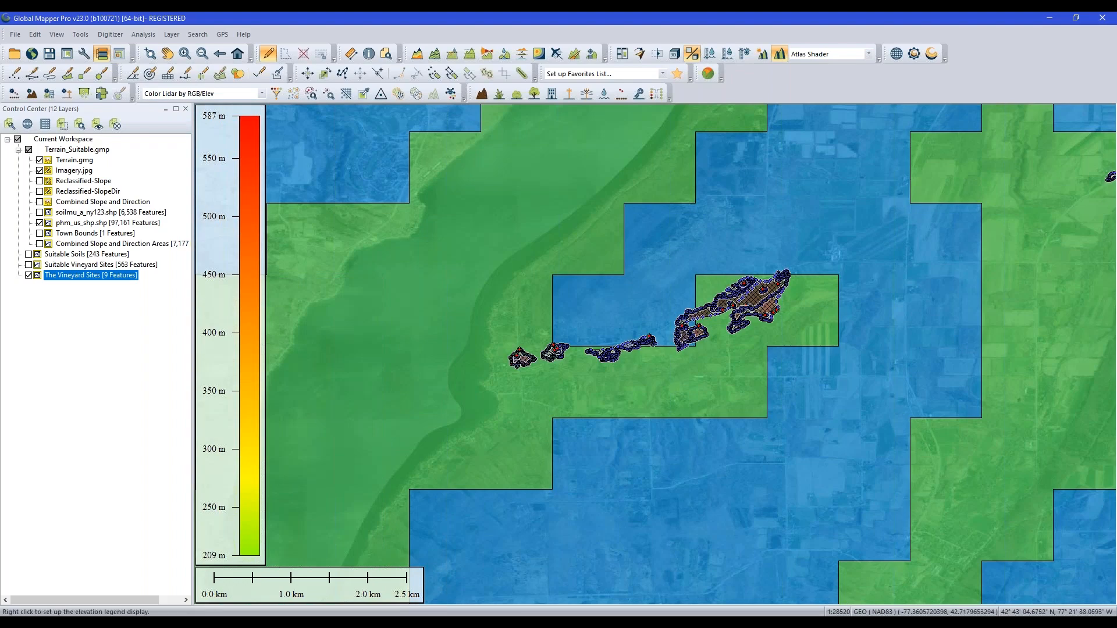
scroll(618, 298, "up", 1)
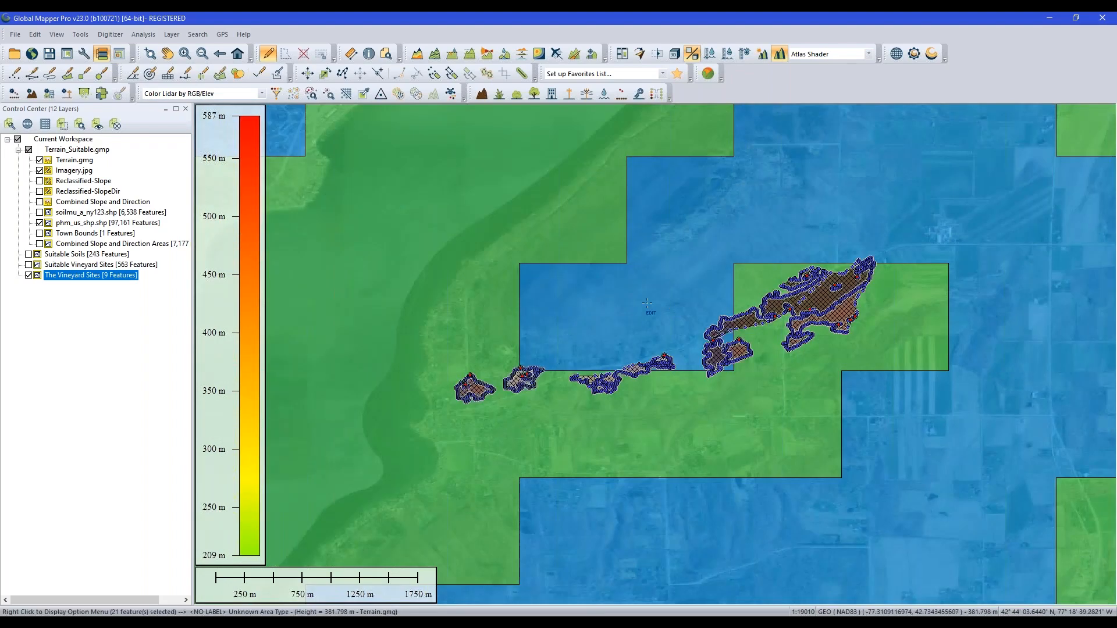
- Set up copying attributes between overlapping features for the selected vineyard sites, with only the ZONE attribute included
right_click(446, 272)
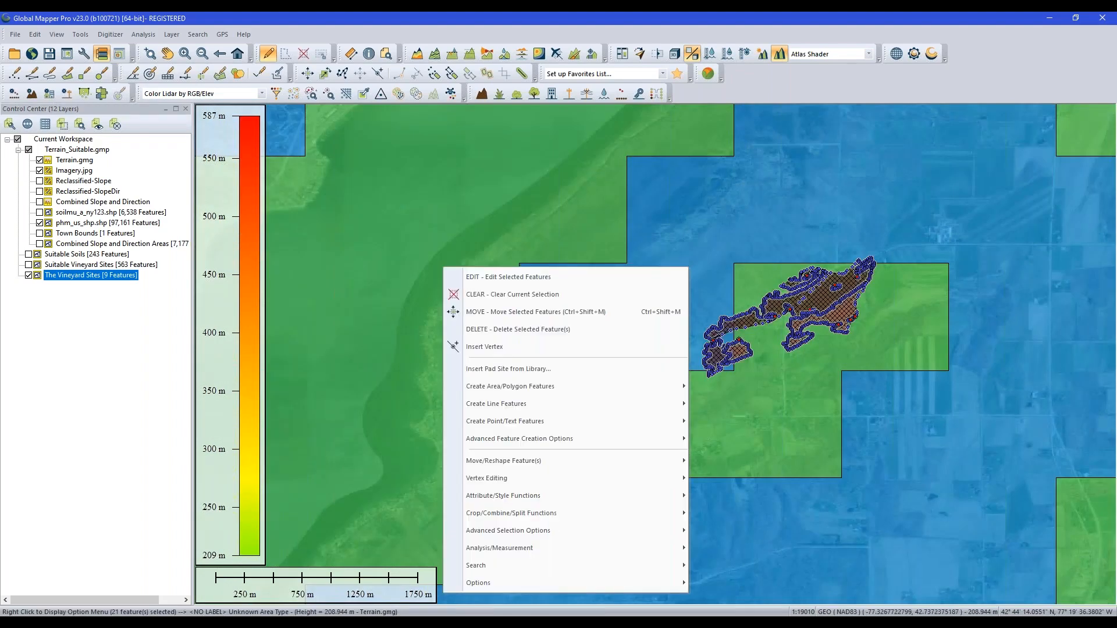
mouse_move(547, 491)
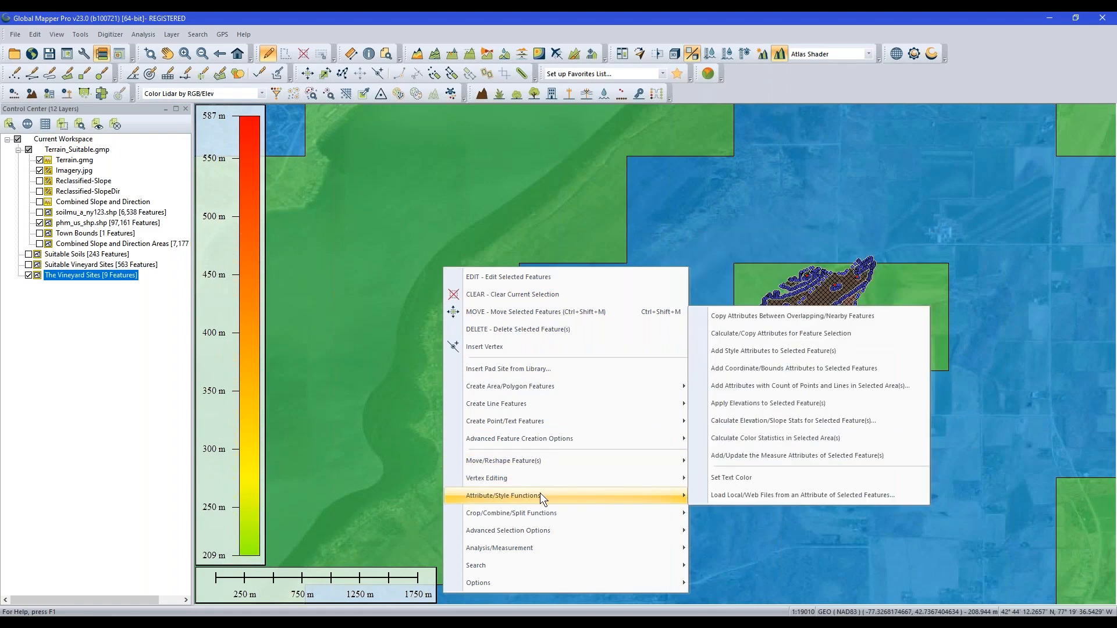
left_click(770, 320)
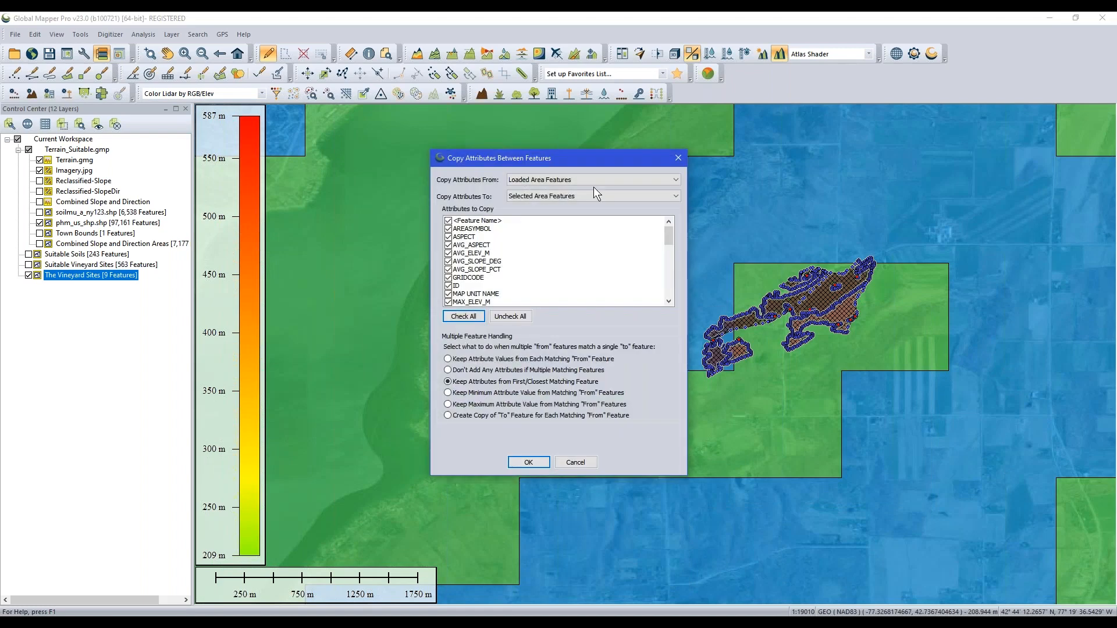
left_click_drag(609, 166, 379, 173)
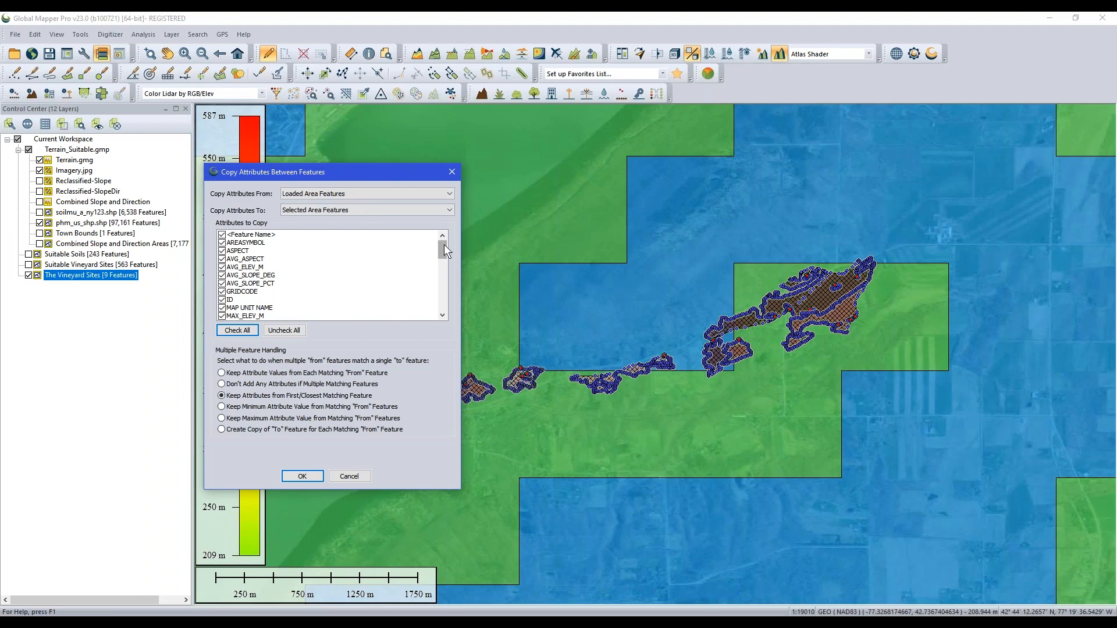
left_click_drag(438, 247, 431, 294)
left_click(284, 331)
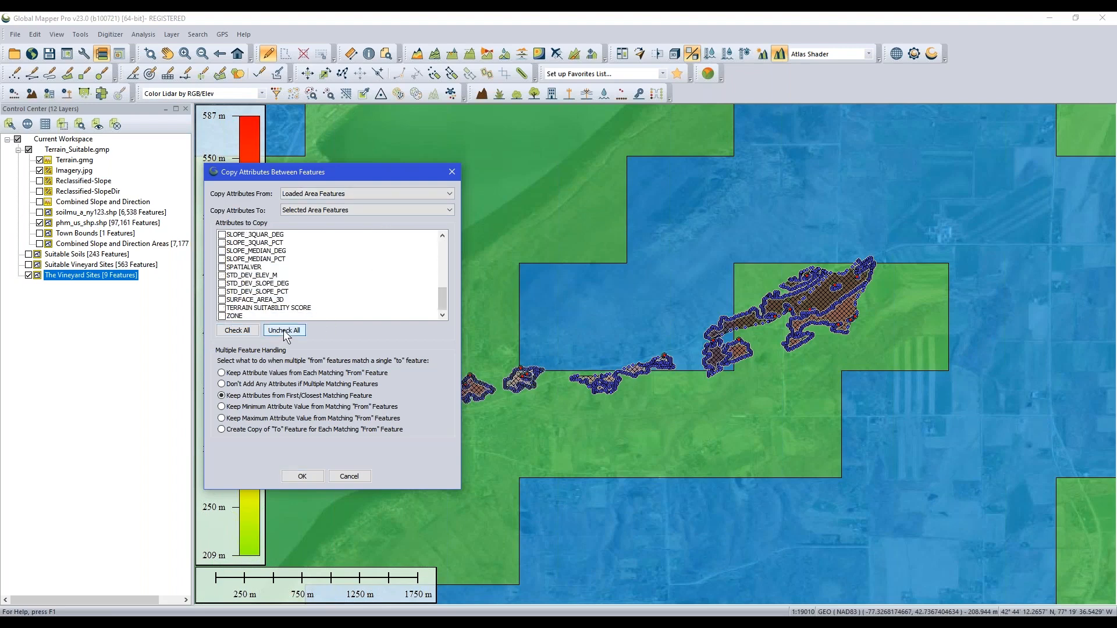
left_click(221, 316)
scroll(346, 282, "up", 9)
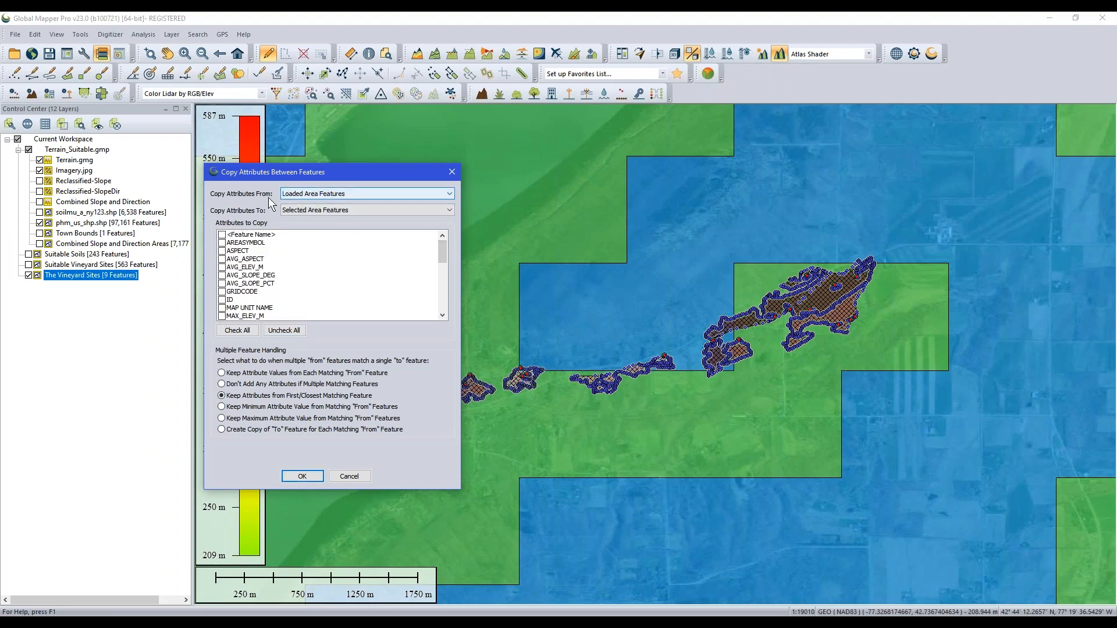
- Copy ZONE from loaded to selected area features, keeping attribute values from each matching "From" feature and allowing any overlap with a selected area
left_click(337, 194)
left_click(340, 207)
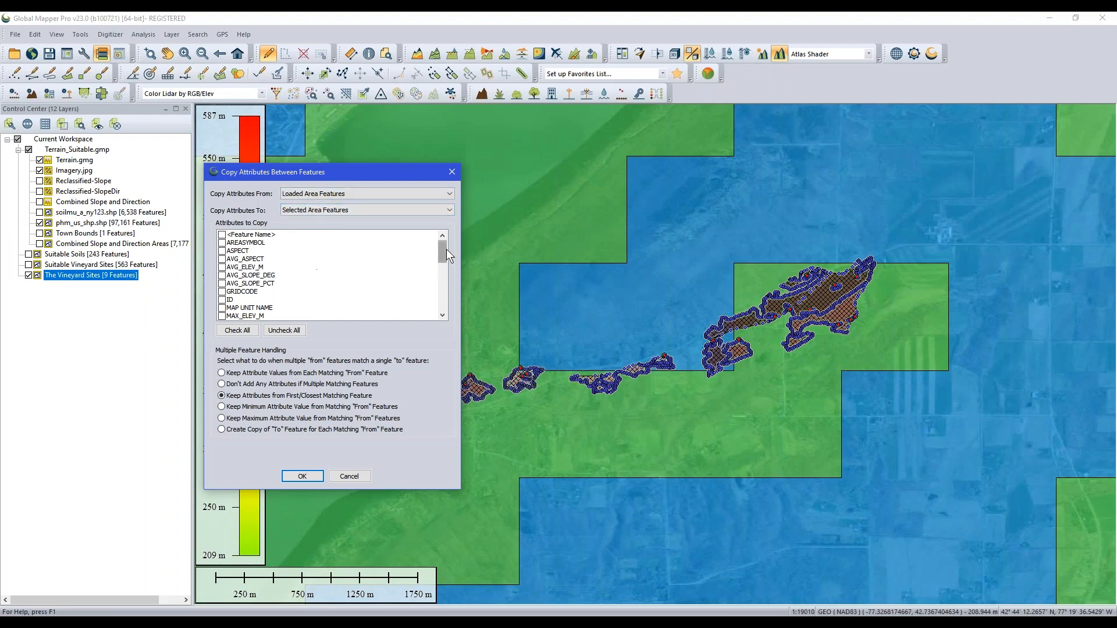
left_click_drag(446, 249, 445, 301)
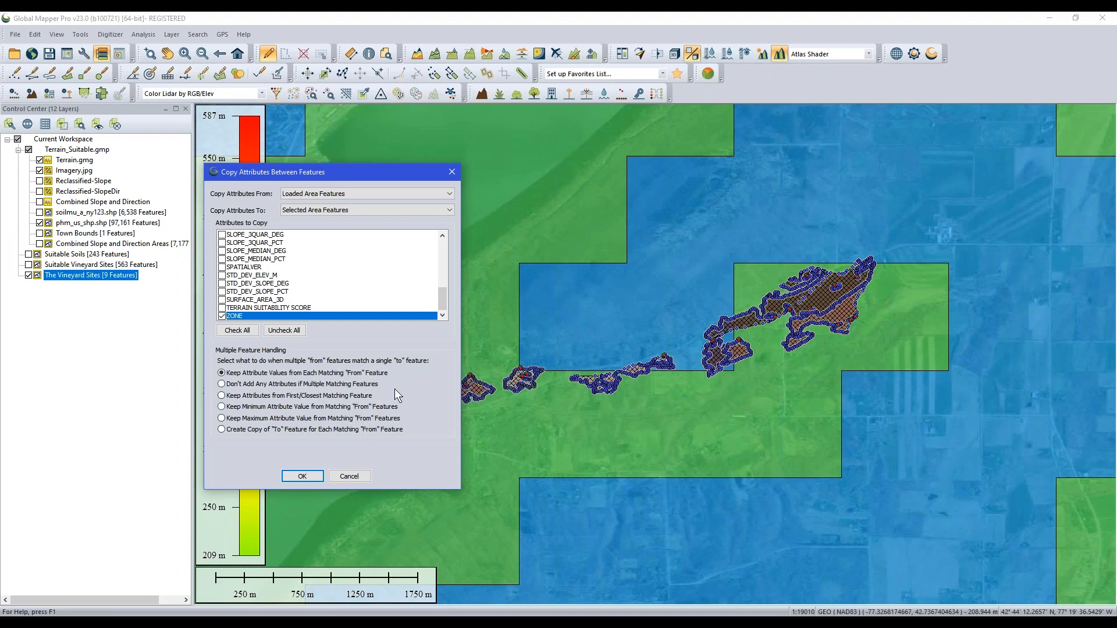
left_click(302, 476)
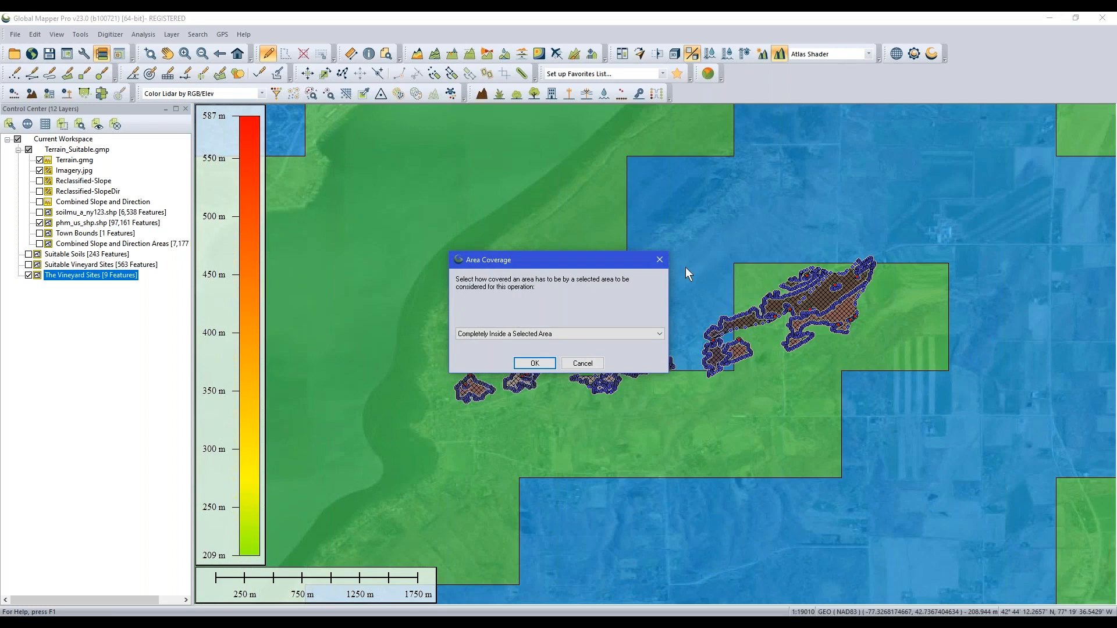
left_click(586, 334)
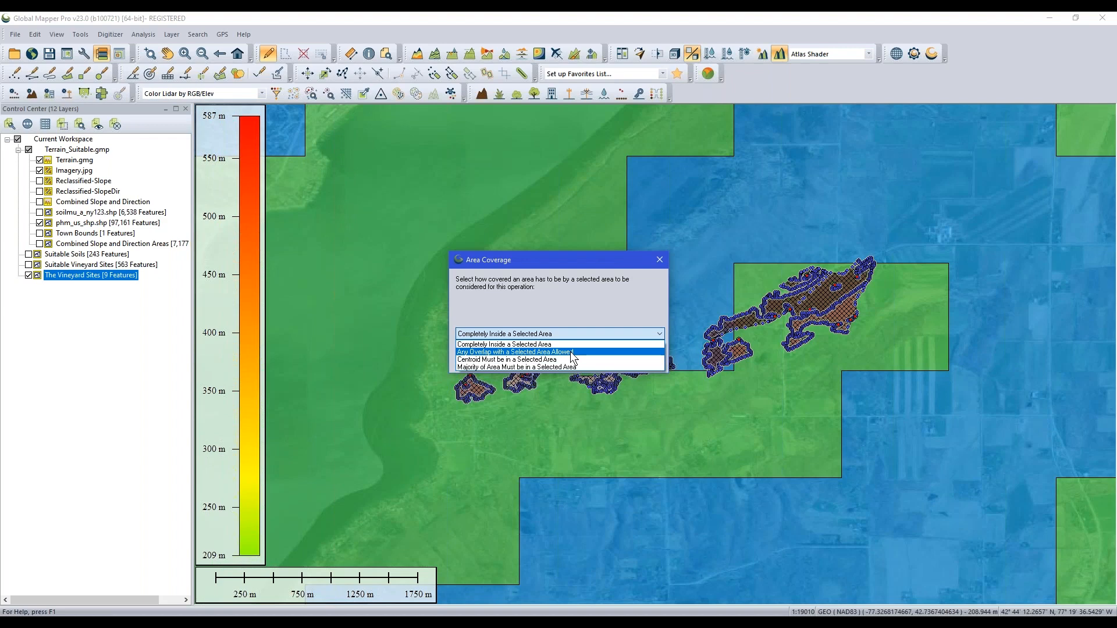
left_click(571, 353)
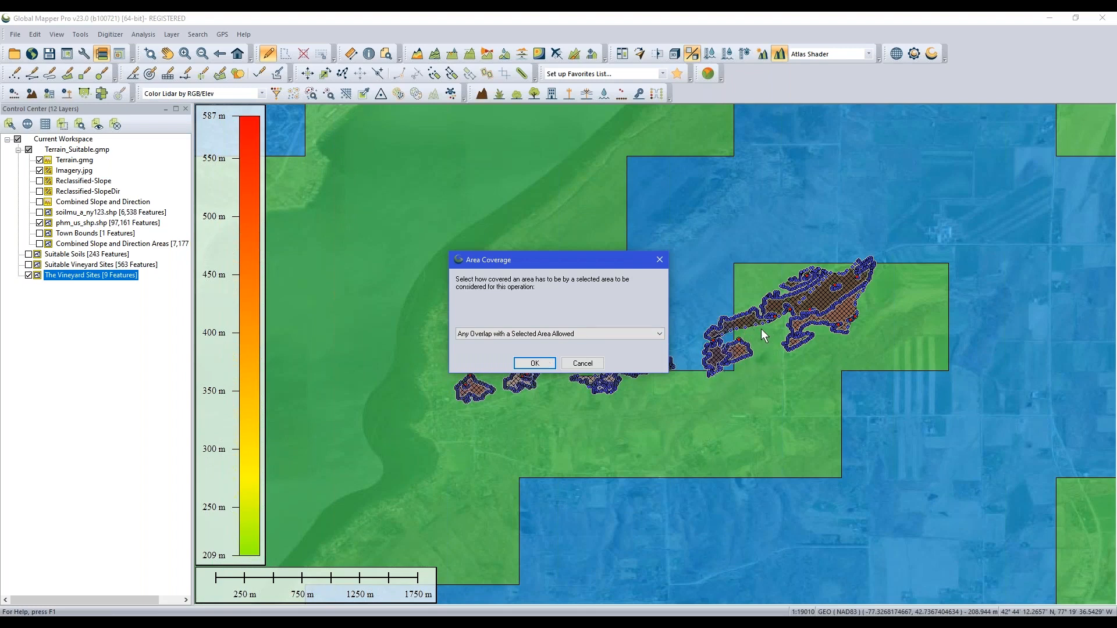
left_click(550, 366)
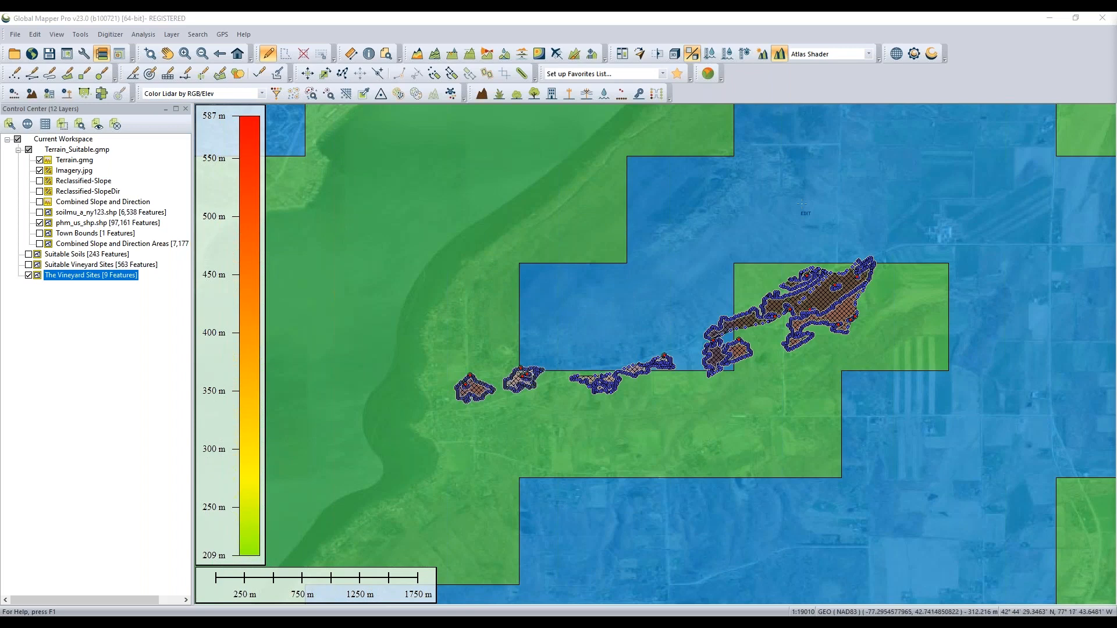
- Clear the selection and inspect the copied ZONE attribute of the pink vineyard site straddling the two hardiness zones
left_click(296, 57)
scroll(800, 283, "up", 2)
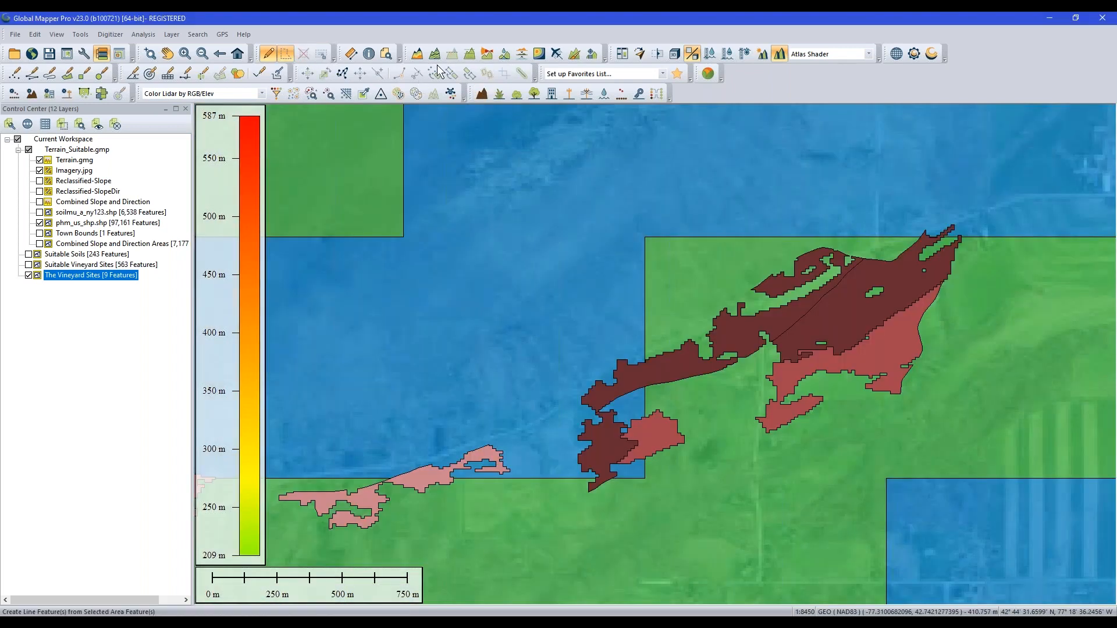
left_click(369, 53)
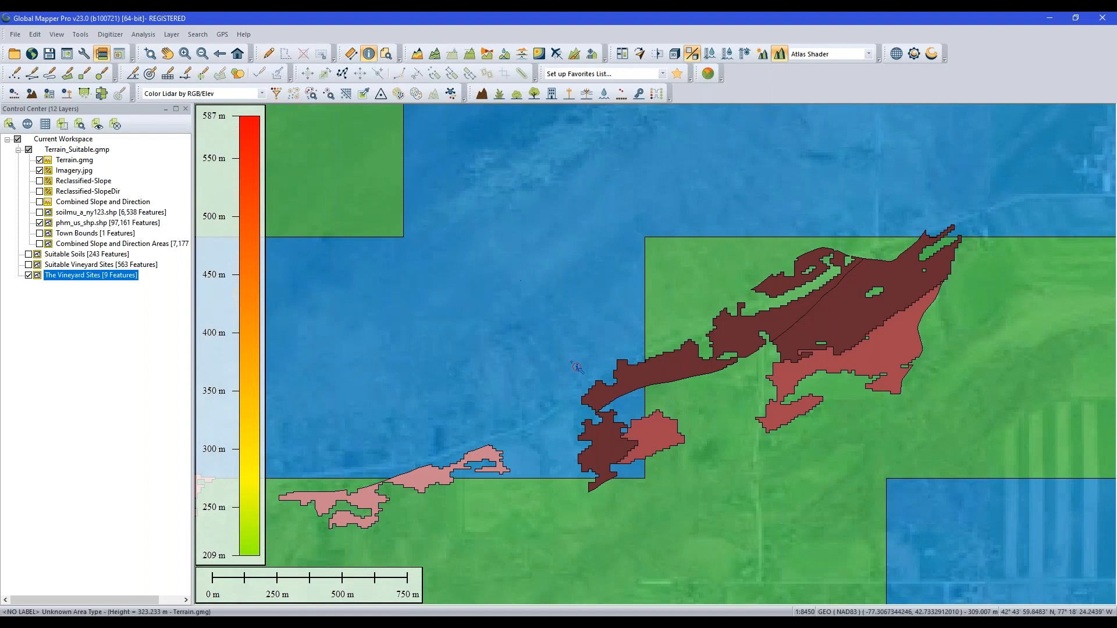
left_click(440, 484)
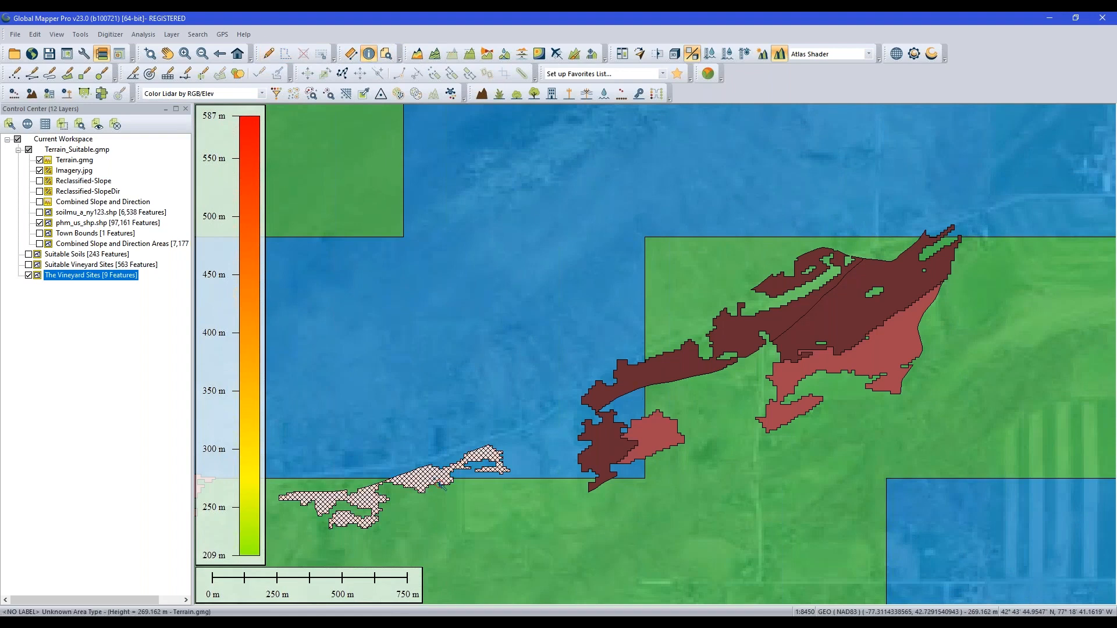
left_click_drag(820, 144, 744, 146)
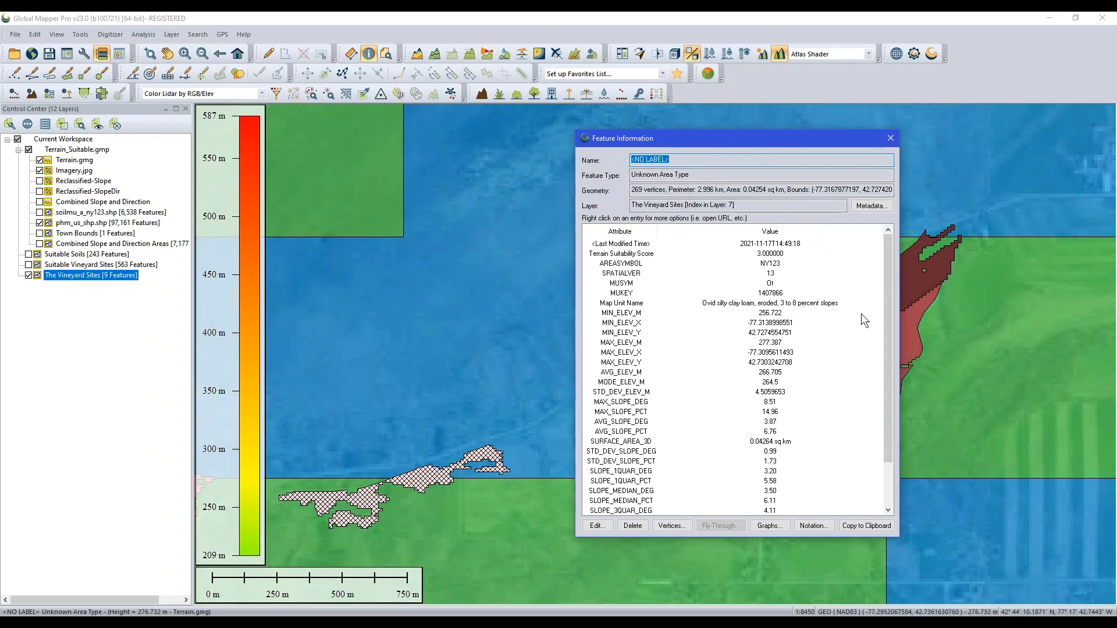
left_click_drag(891, 261, 893, 399)
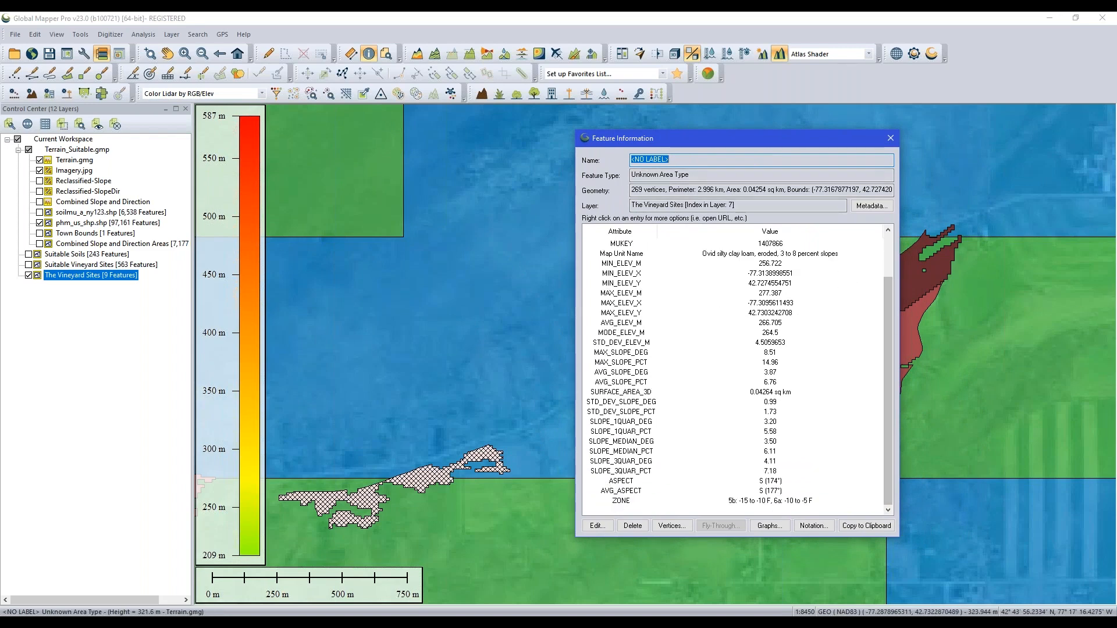
left_click(759, 502)
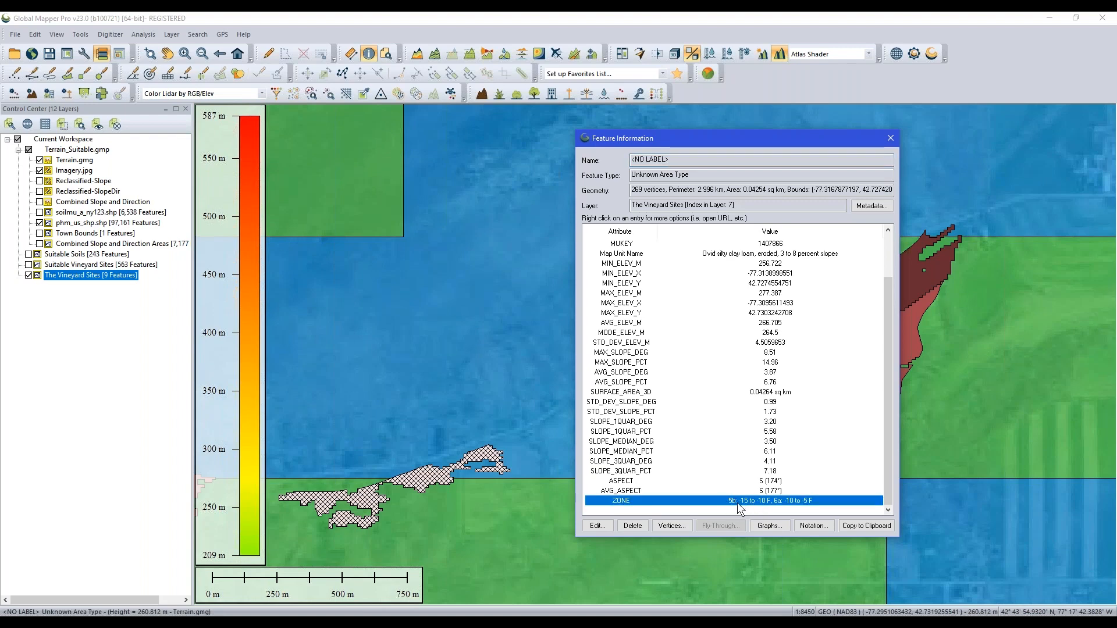
left_click(890, 140)
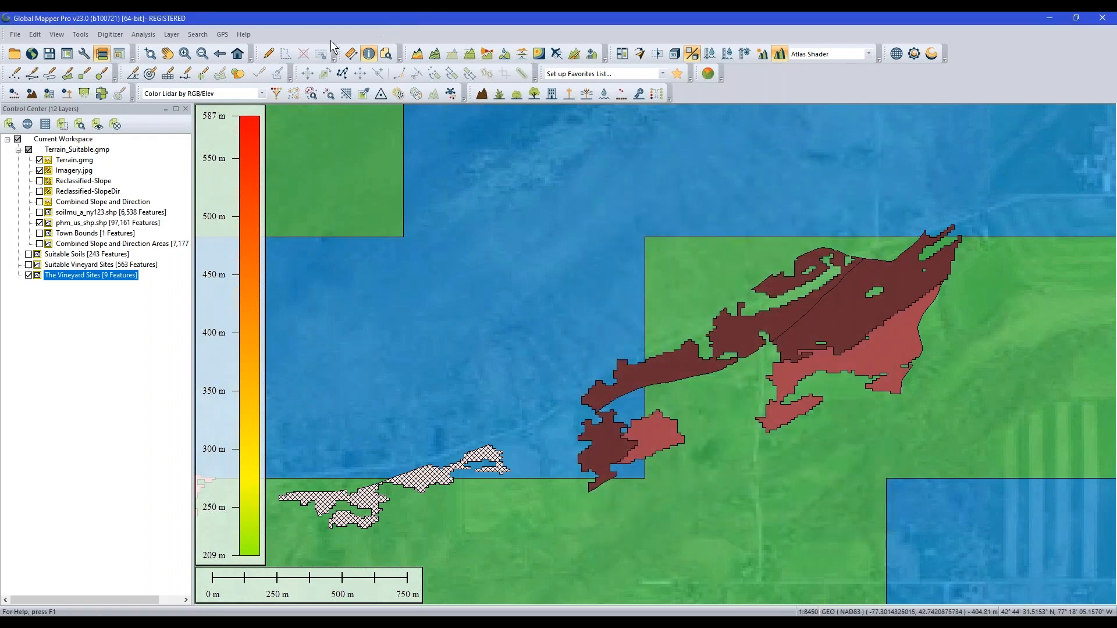
- Hide the phm_us_shp.shp hardiness zone layer and display the Town Bounds layer around the vineyard sites
left_click(268, 53)
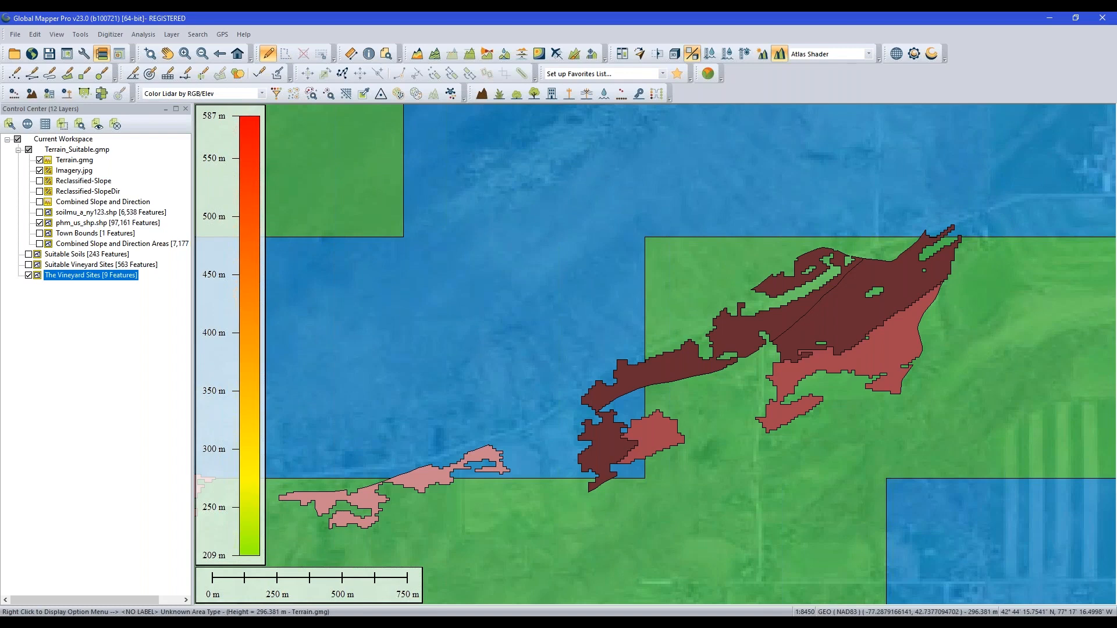
scroll(882, 277, "down", 2)
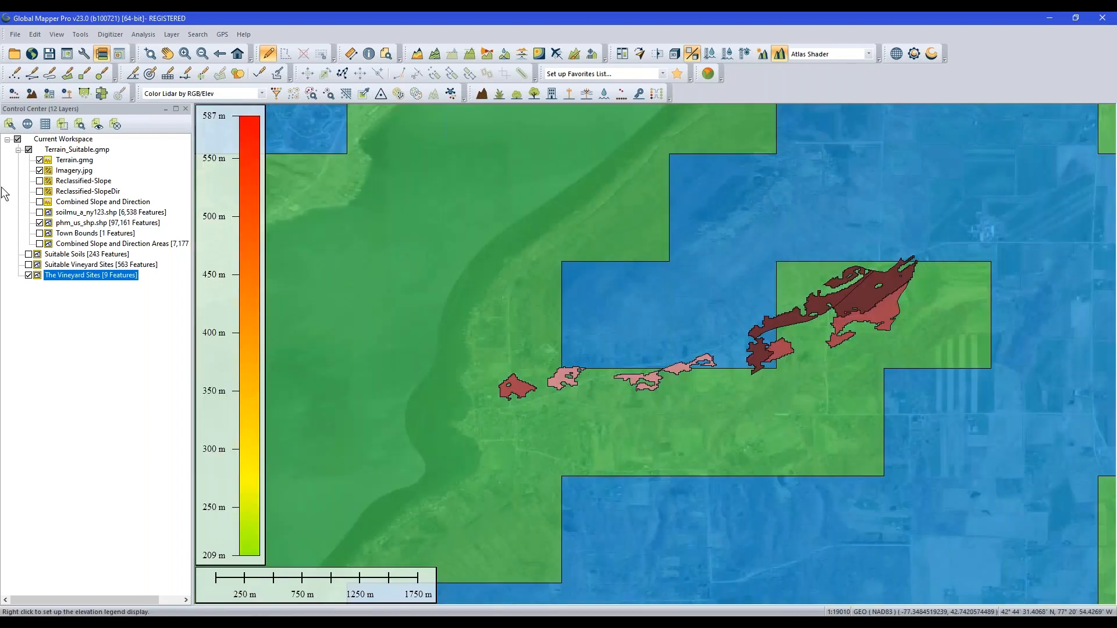
left_click(40, 223)
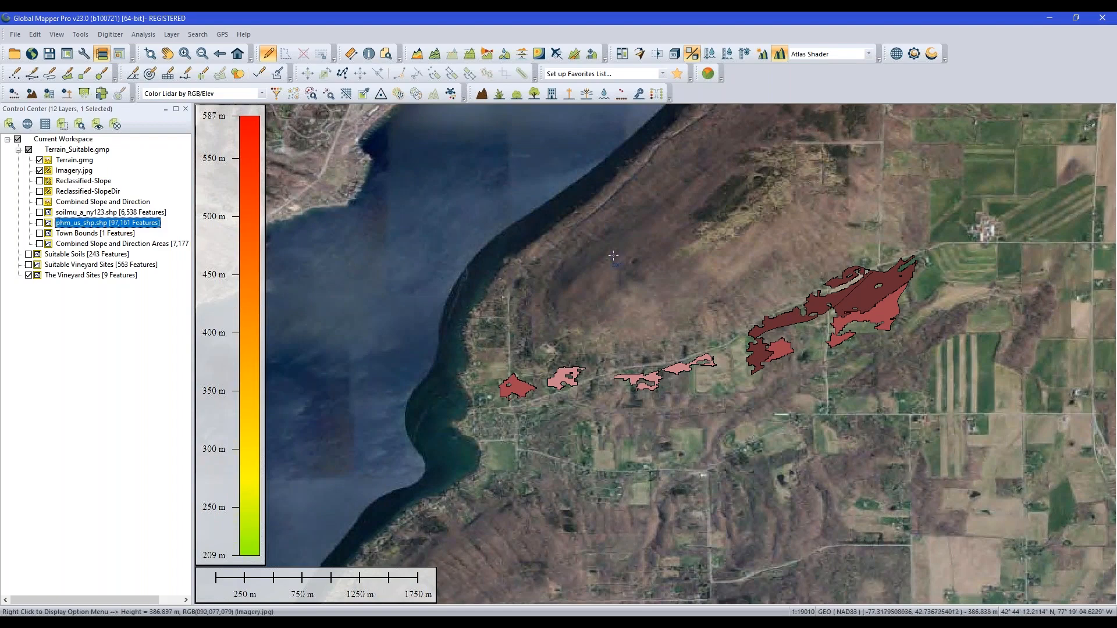
scroll(598, 272, "down", 2)
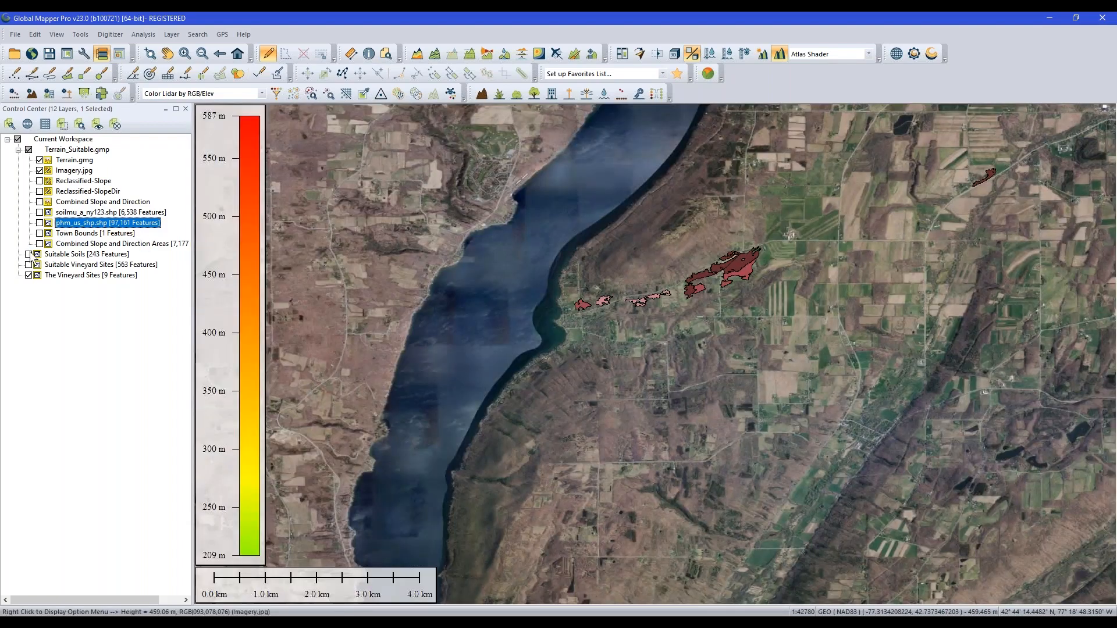
left_click(39, 233)
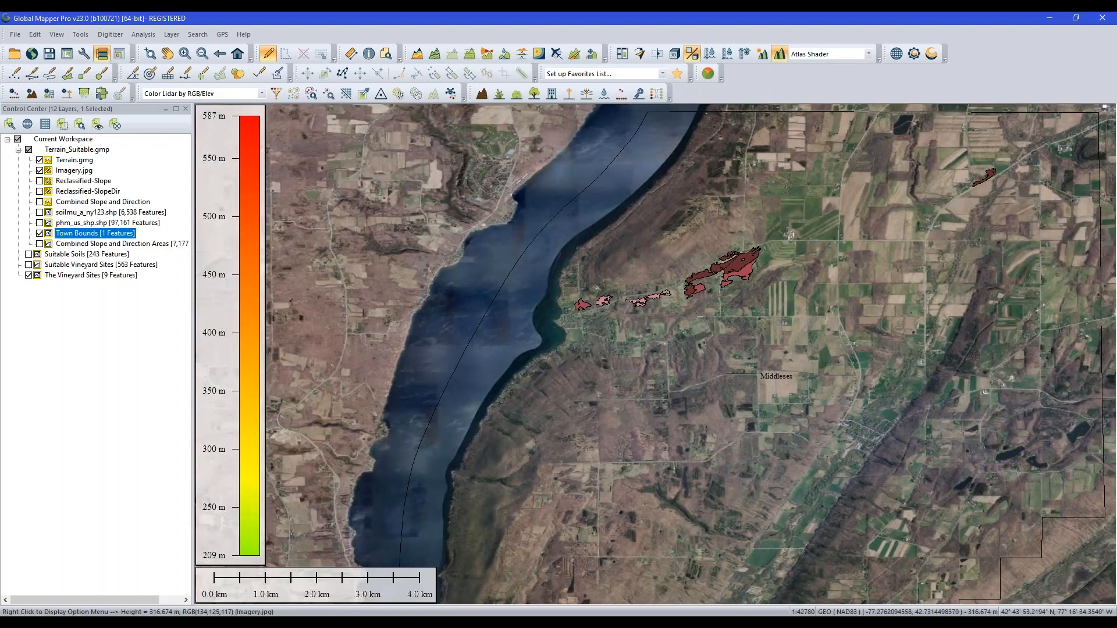
scroll(721, 306, "down", 1)
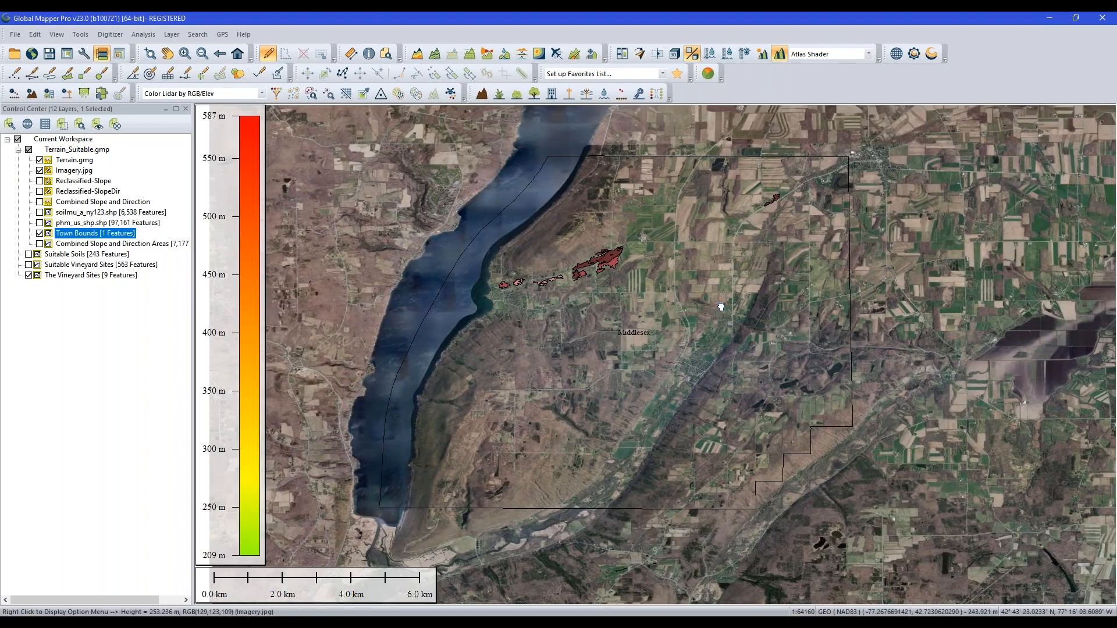
scroll(602, 268, "up", 1)
scroll(576, 265, "up", 1)
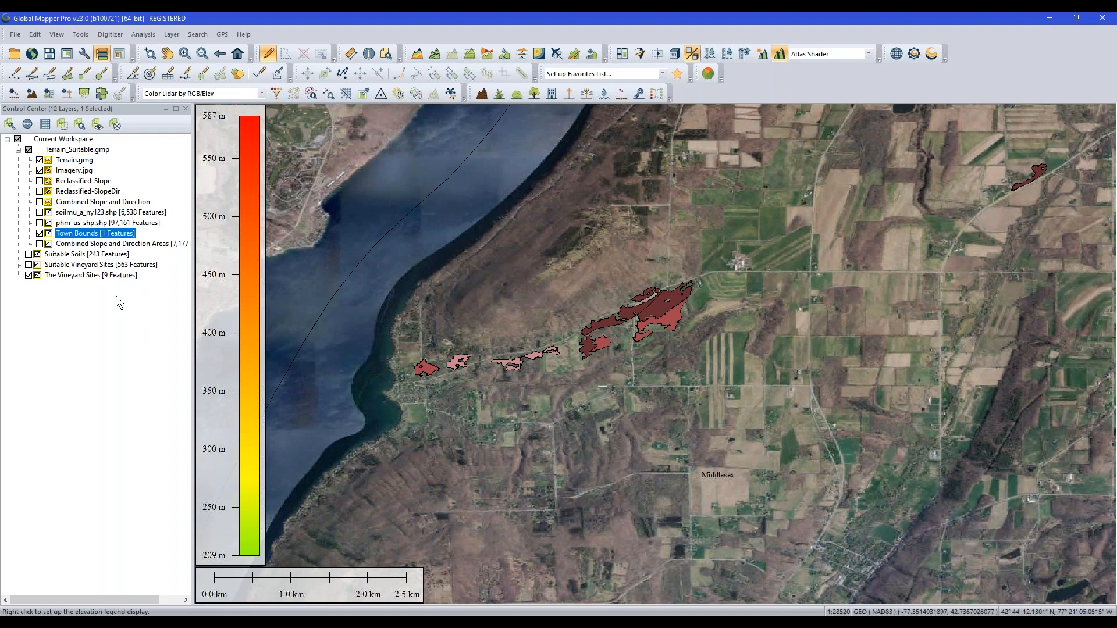
left_click(118, 303)
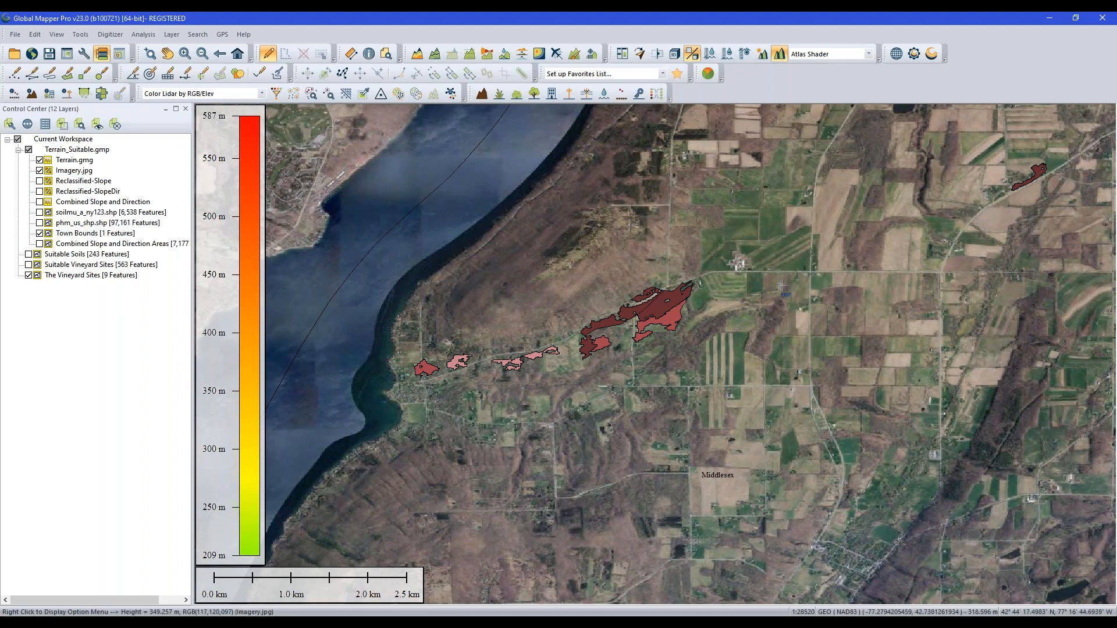
scroll(748, 287, "up", 3)
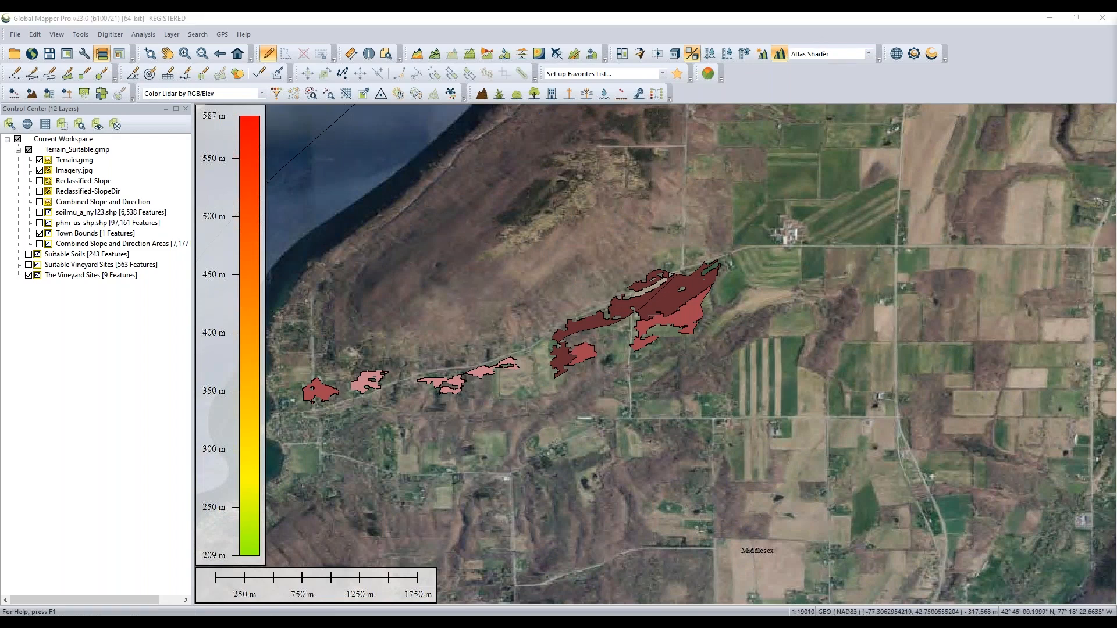
left_click(960, 68)
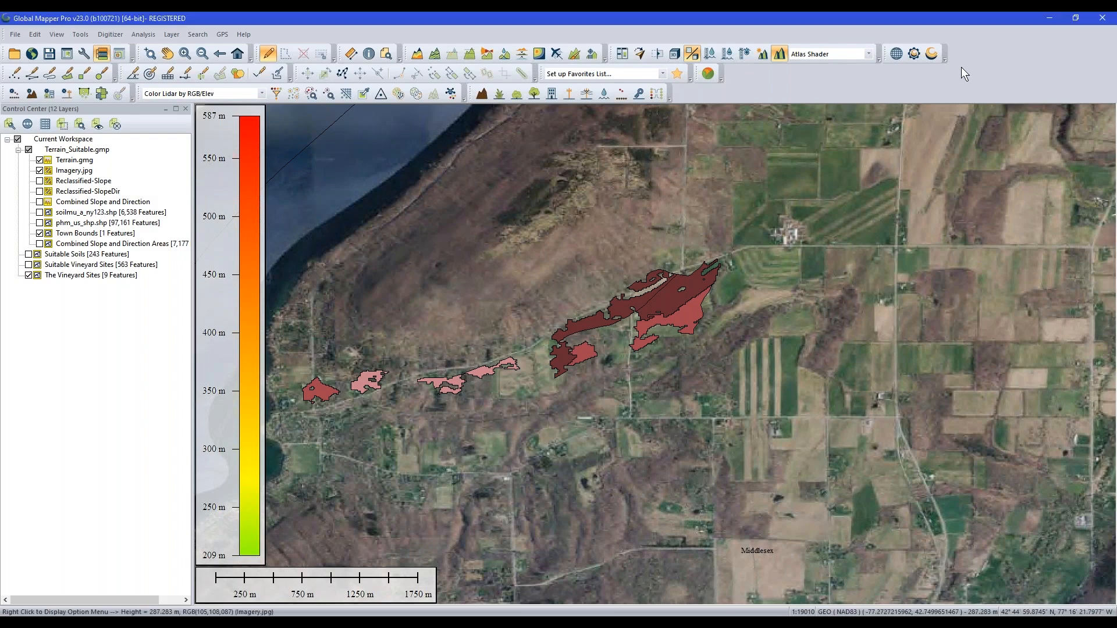